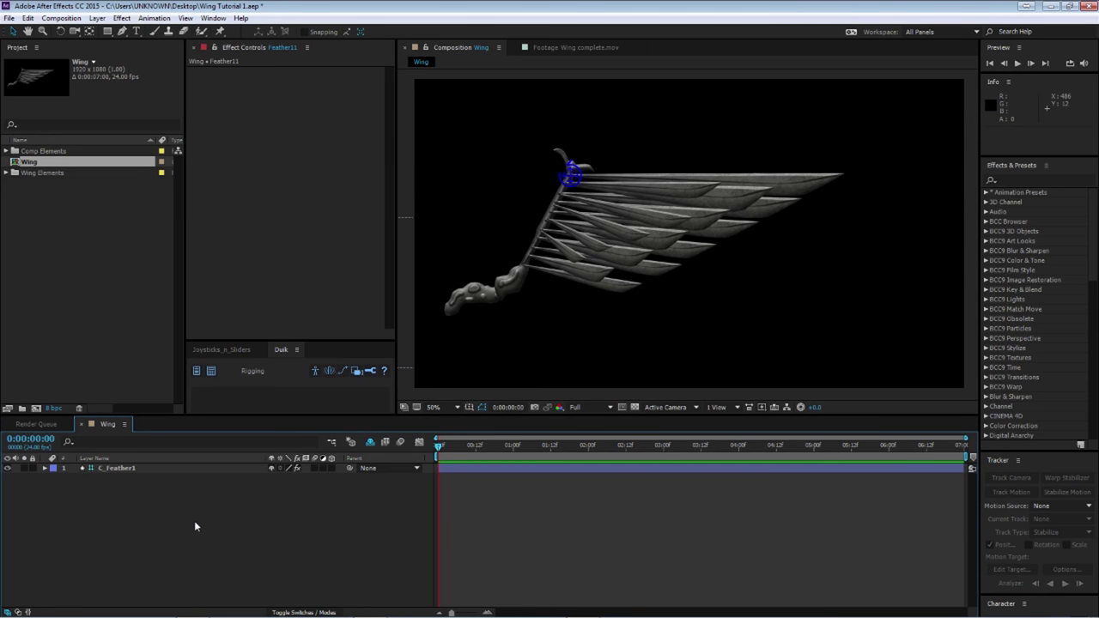
Expand the Comp Elements folder and preview dsc_7078.jpg, Subject.mov and Wing complete.mov.
click(6, 151)
click(49, 154)
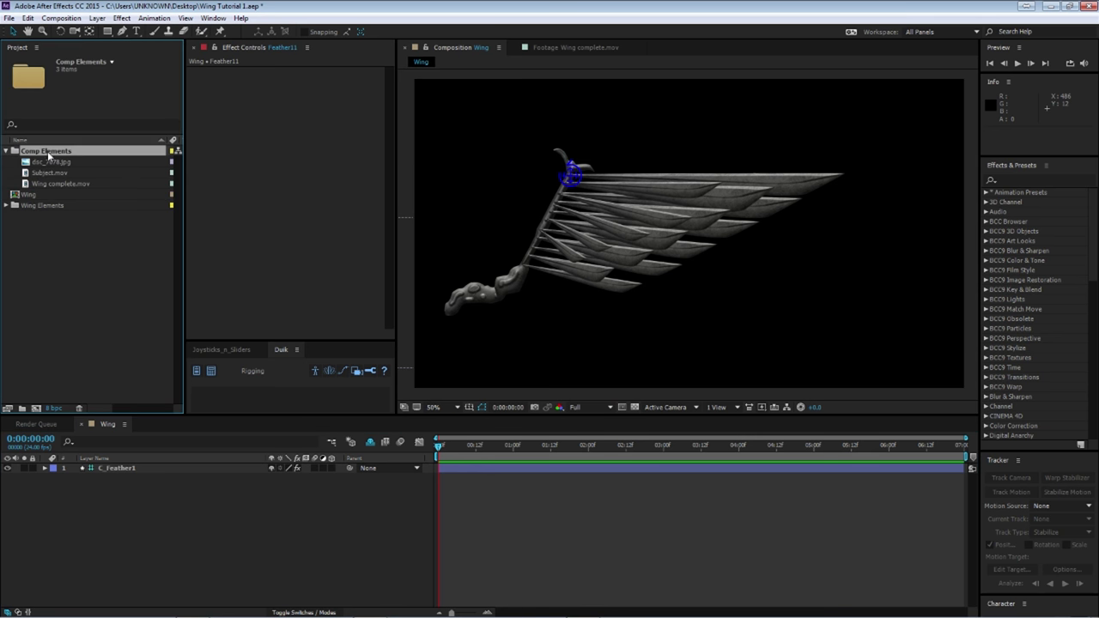
click(50, 164)
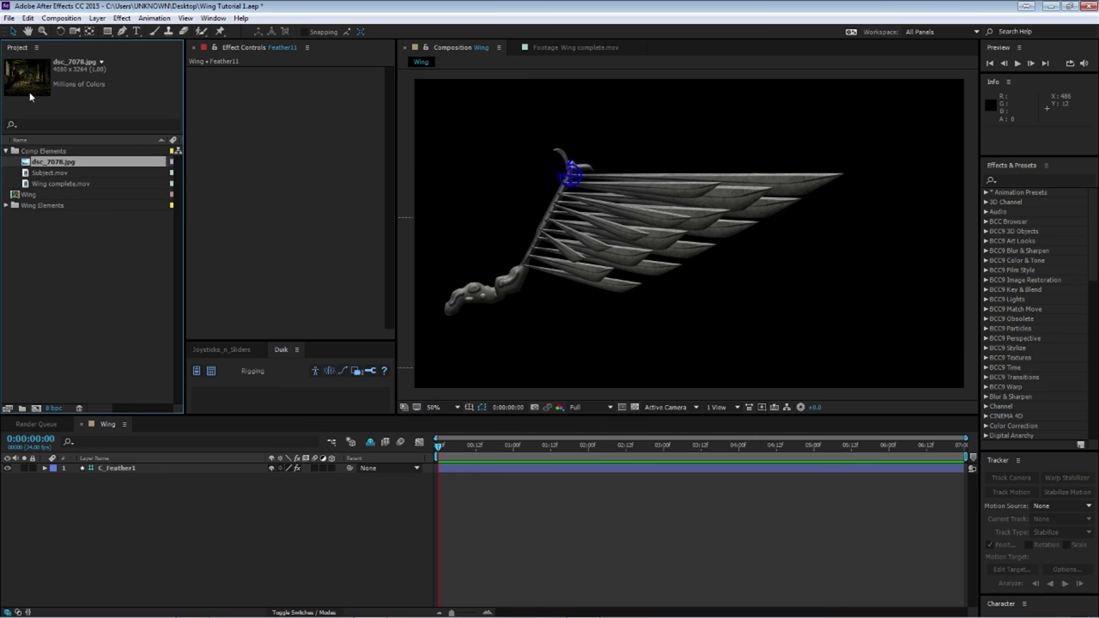
click(54, 173)
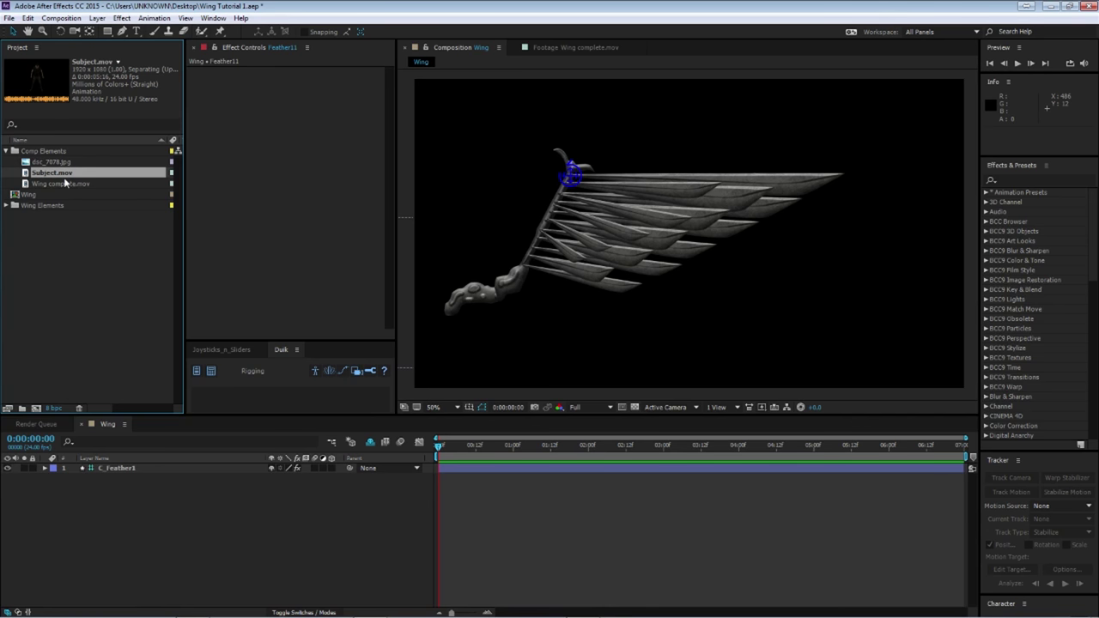
click(58, 184)
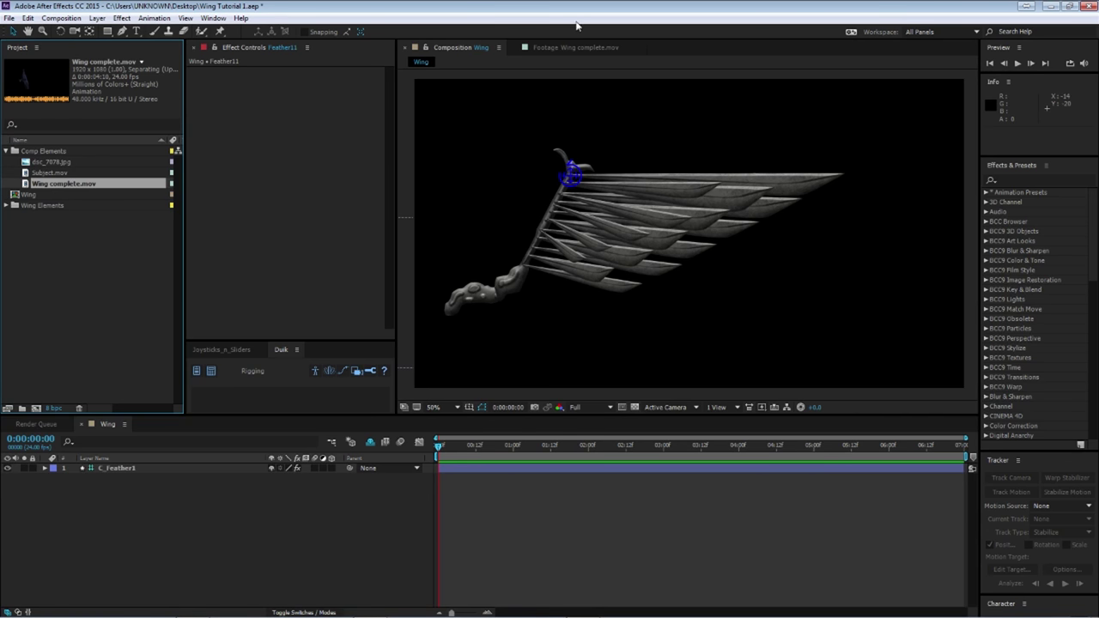
Open Wing complete.mov in the footage viewer and scrub it to watch the wing unfold.
click(573, 47)
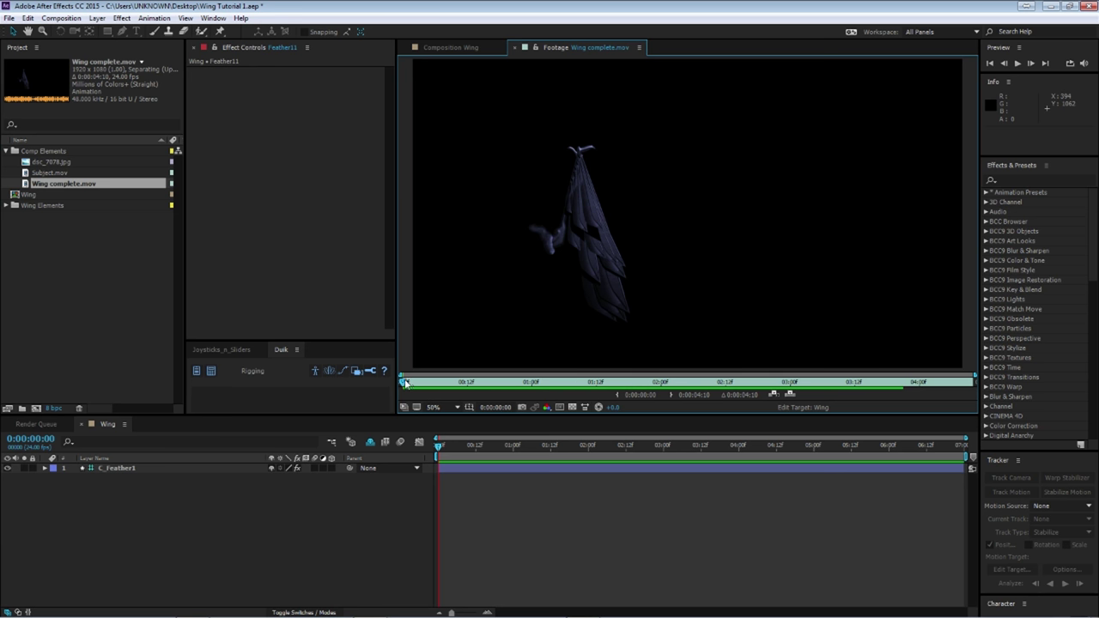
drag(415, 384, 376, 432)
click(105, 294)
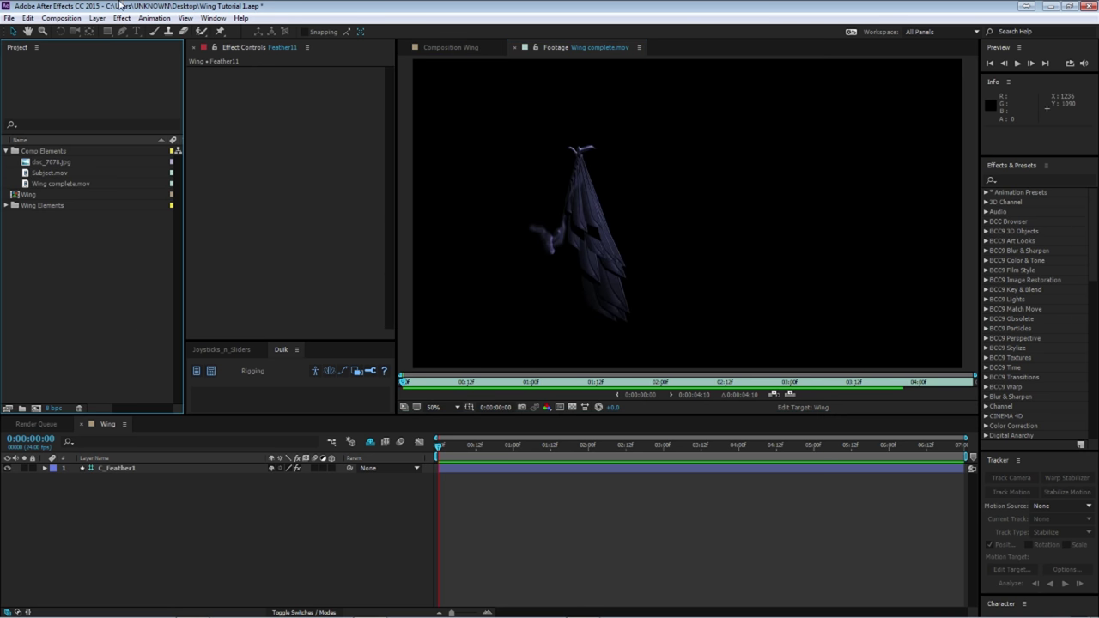
Create a new composition named Full Comp.
click(73, 18)
click(69, 33)
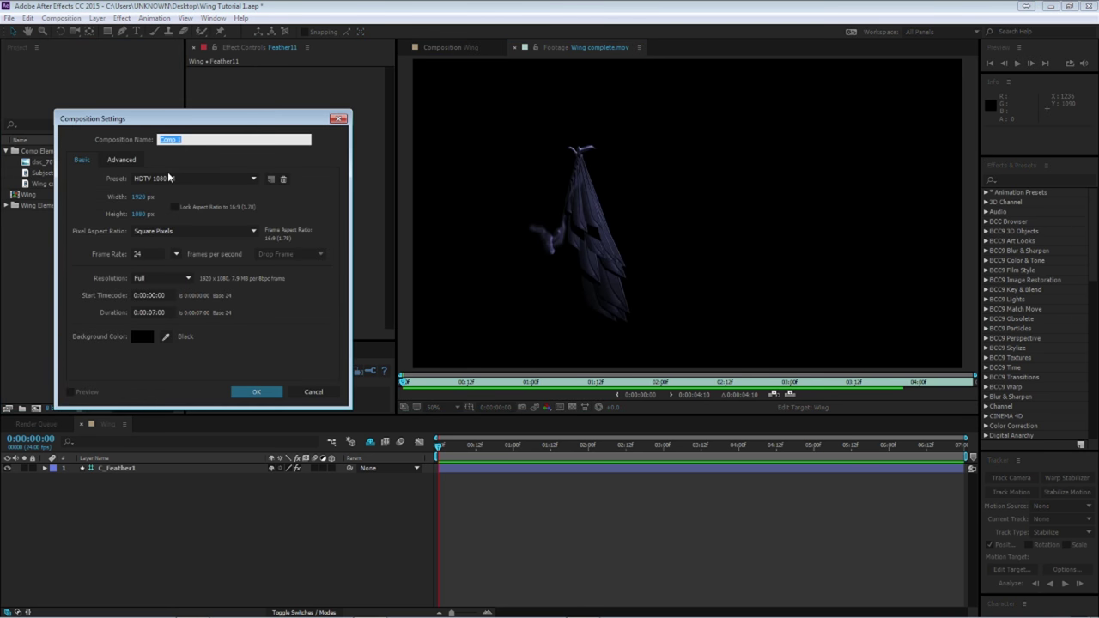
text(Full)
key(Return)
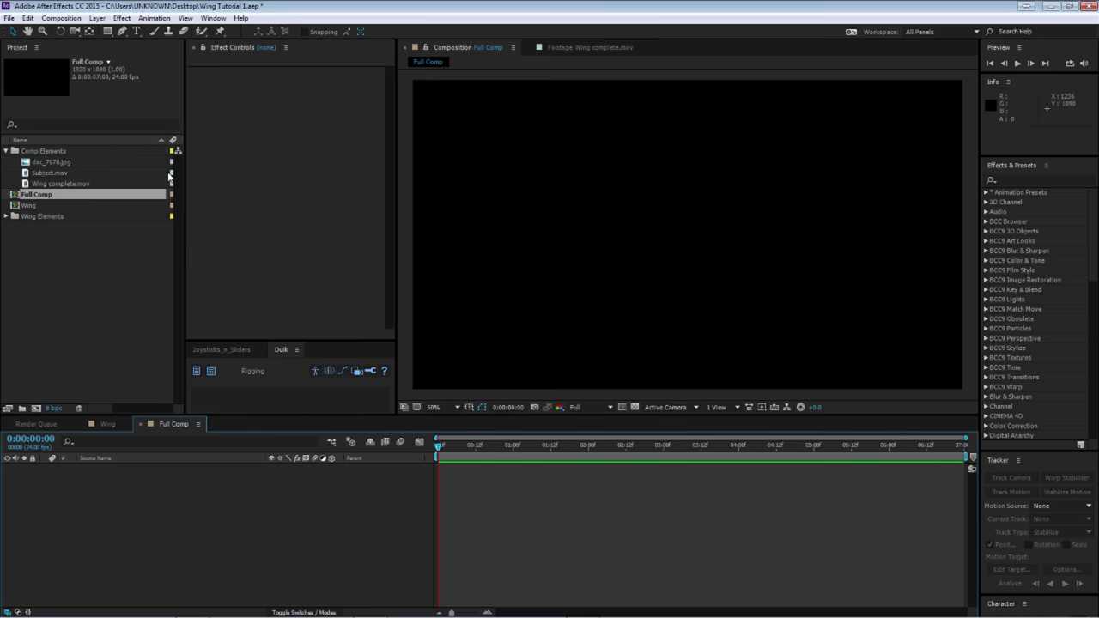
Add Subject.mov and dsc_7078.jpg to Full Comp as layers.
click(53, 174)
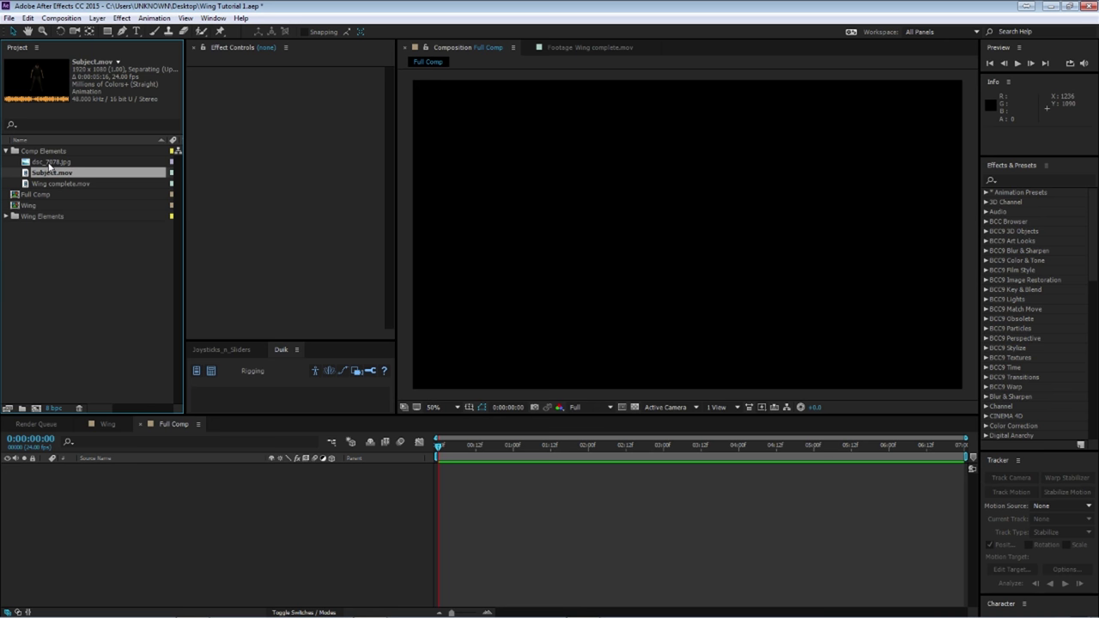
ctrl+click(46, 163)
drag(234, 456, 238, 468)
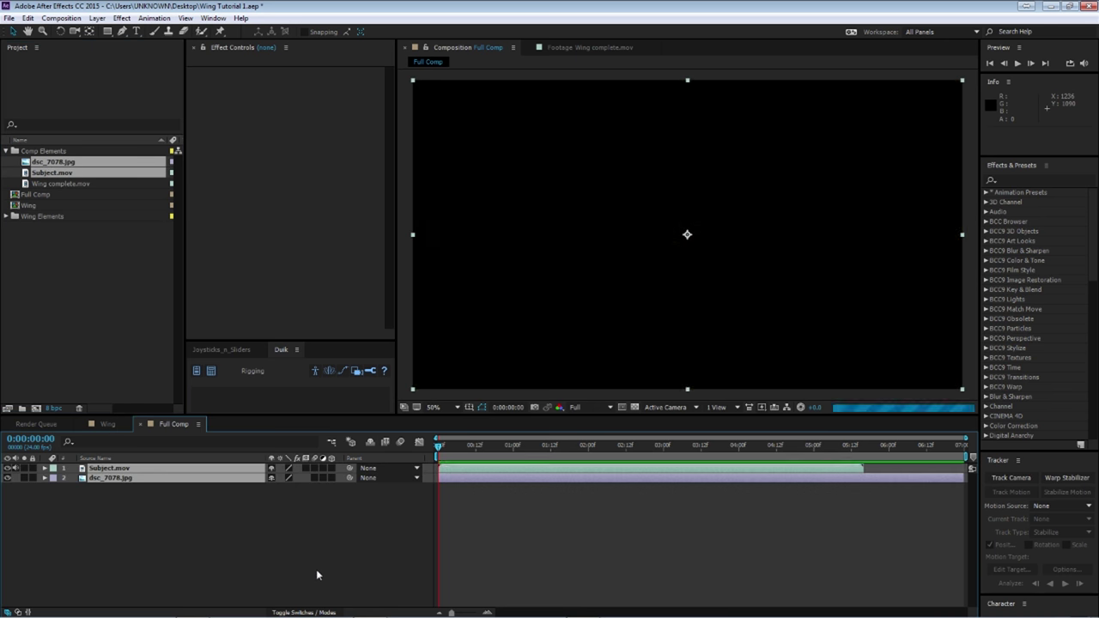
Scale the dsc_7078.jpg background down to fit the frame.
key(comma)
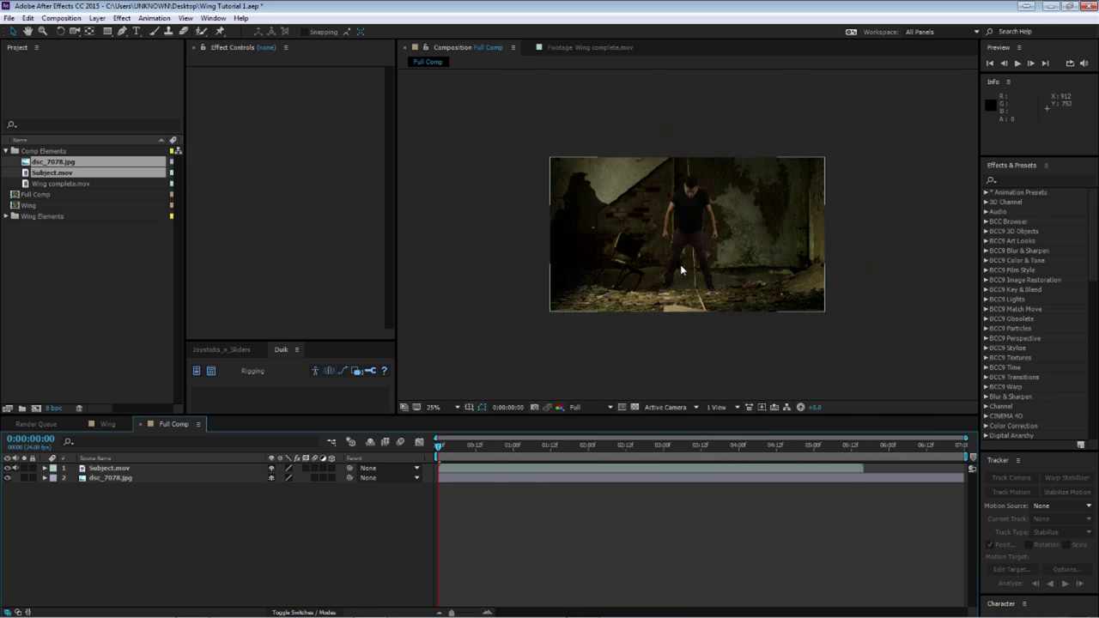
click(155, 478)
key(comma)
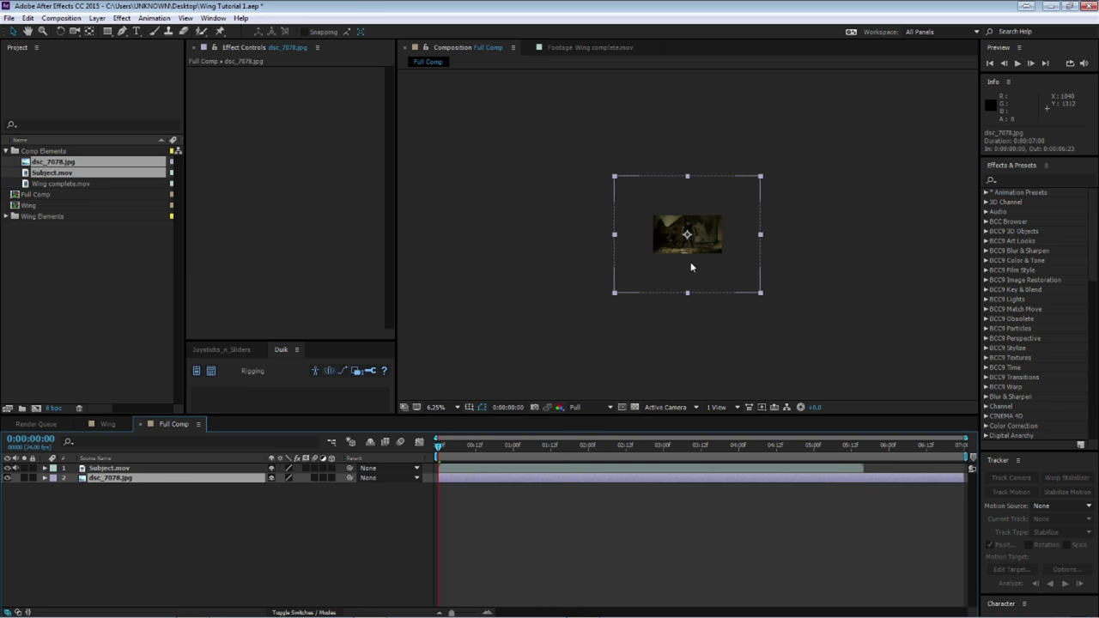
drag(540, 352, 614, 320)
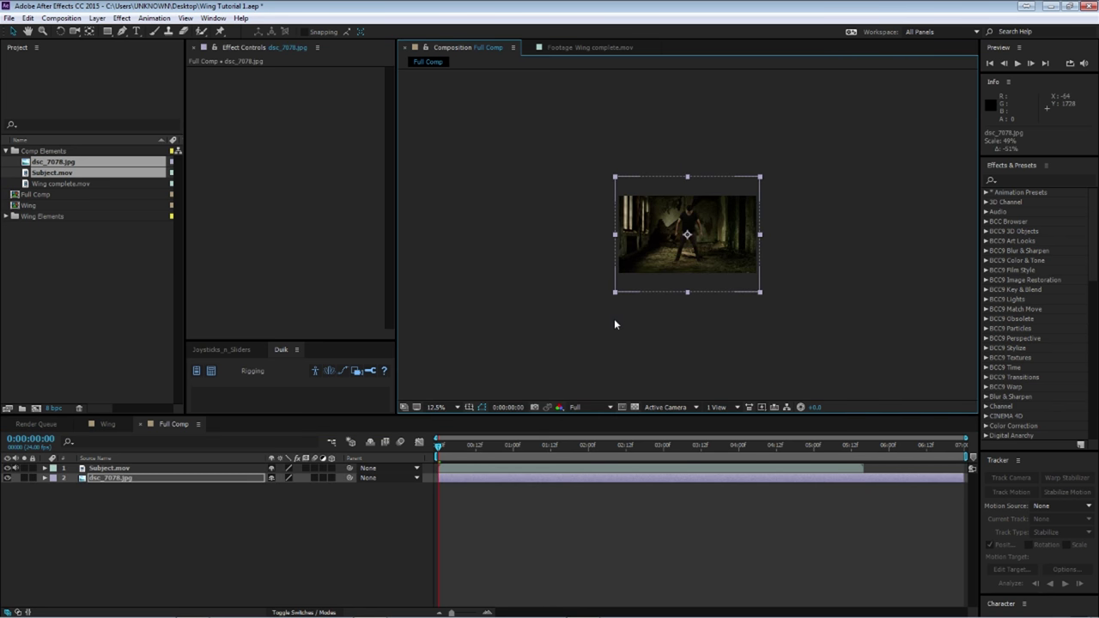
key(period)
Shrink and lower Subject.mov so the subject stands small in the room.
click(654, 308)
key(period)
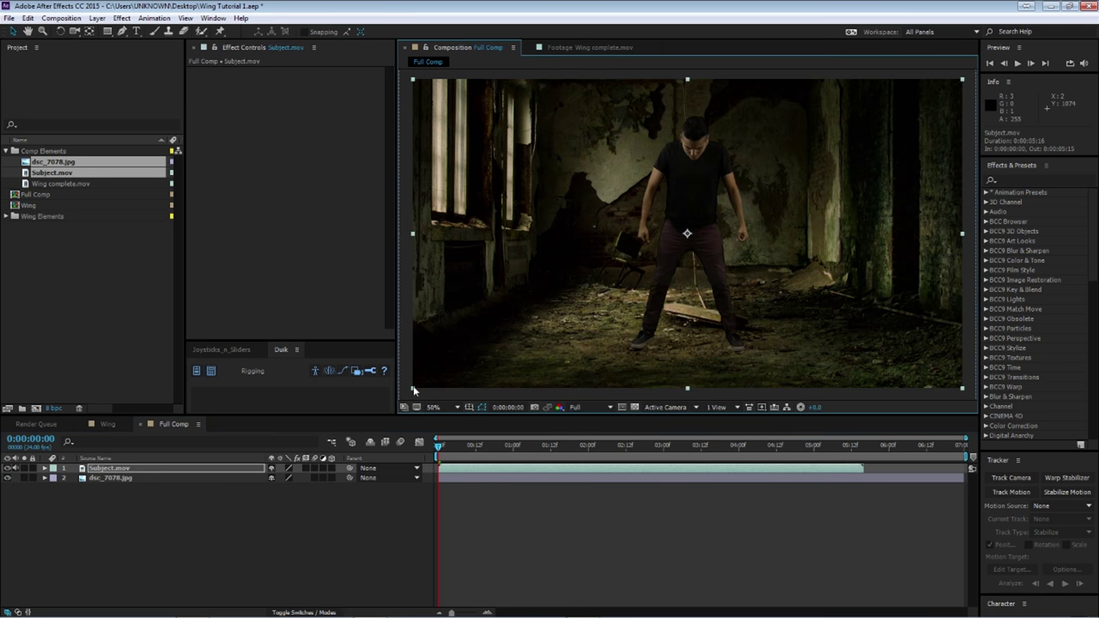
drag(413, 386, 469, 365)
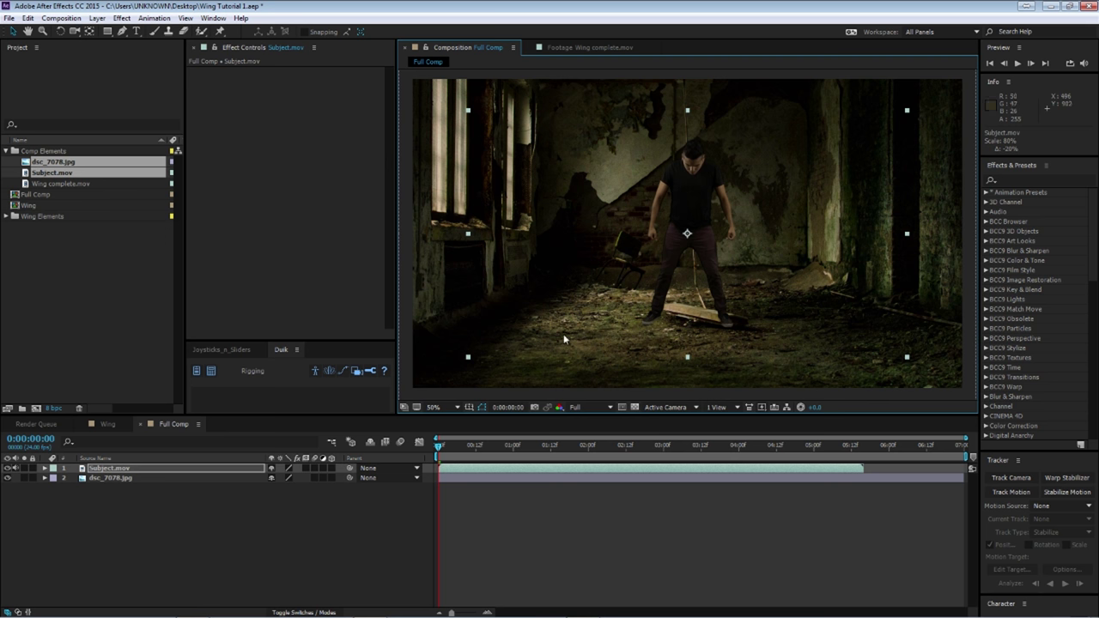
drag(564, 339, 559, 351)
drag(467, 367, 481, 361)
drag(593, 323, 599, 340)
click(129, 498)
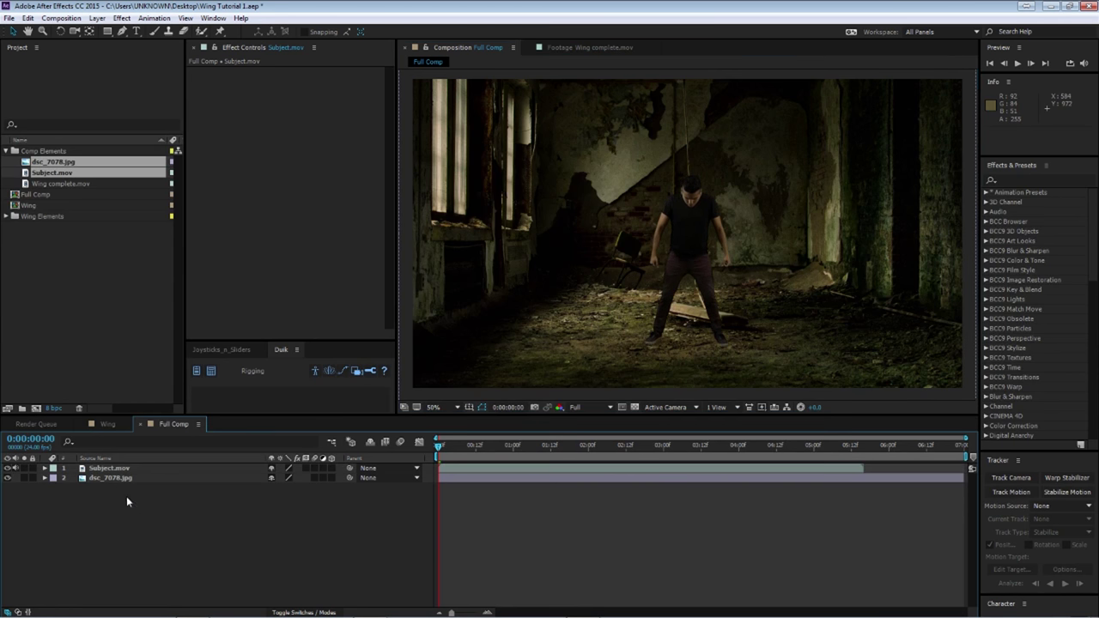
click(126, 468)
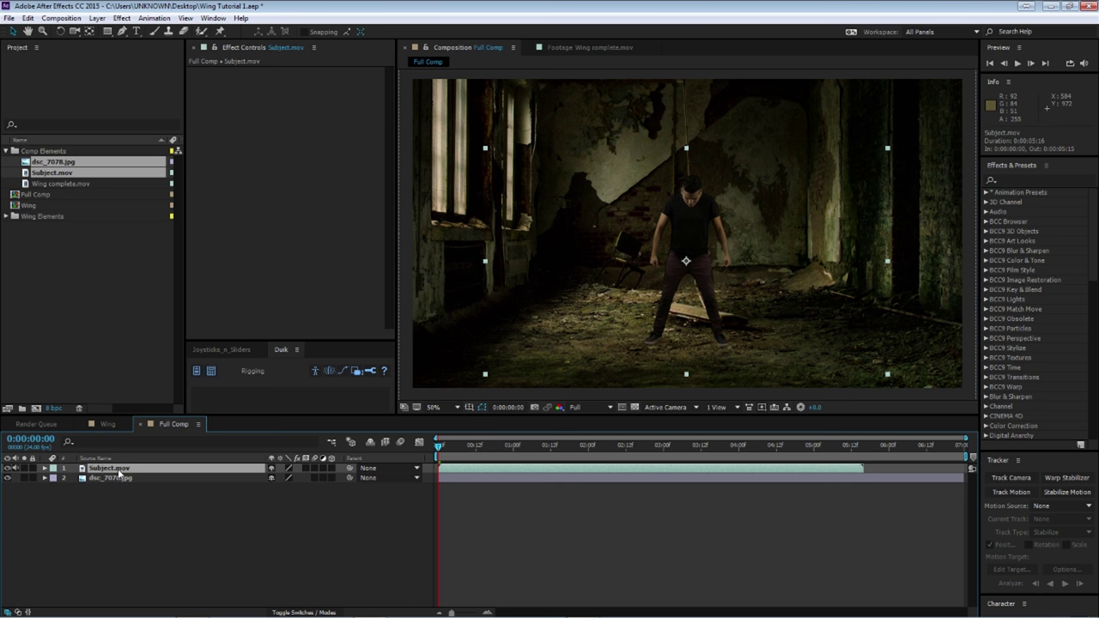
ctrl+click(122, 481)
Turn Subject.mov and dsc_7078.jpg into 3D layers.
click(331, 477)
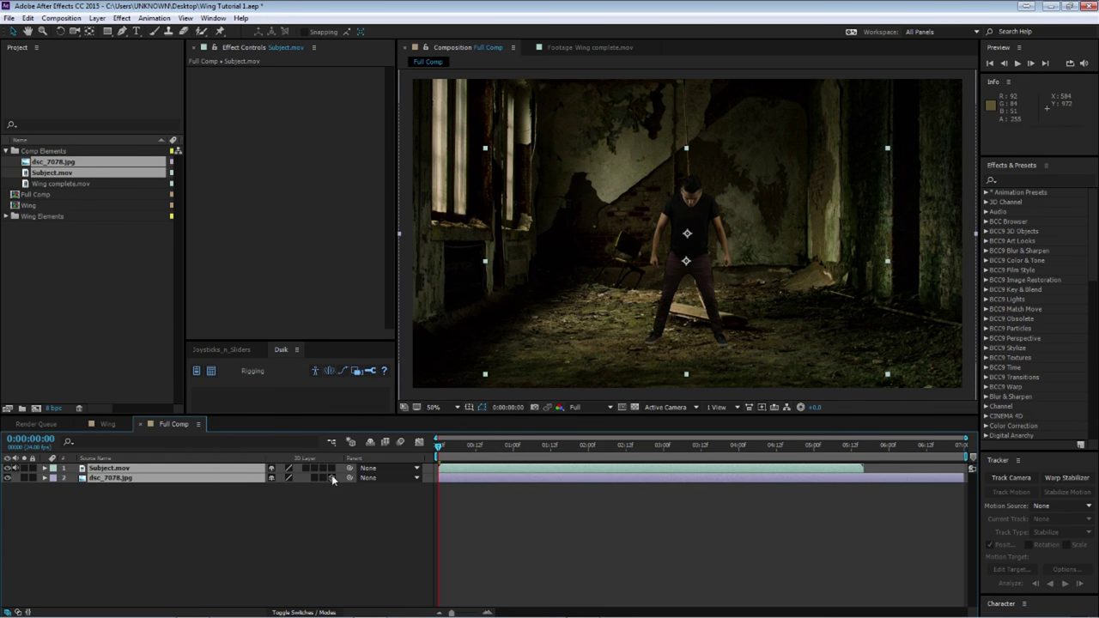
click(266, 532)
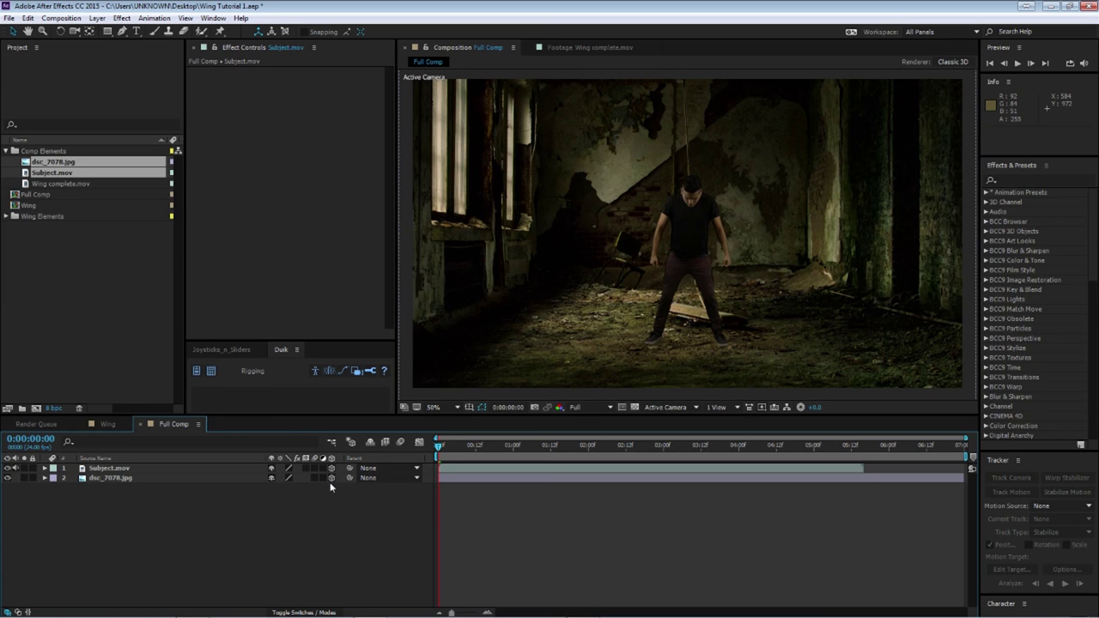
click(123, 483)
Add Camera 1 using a standard focal-length lens preset.
click(97, 18)
mouse_move(120, 28)
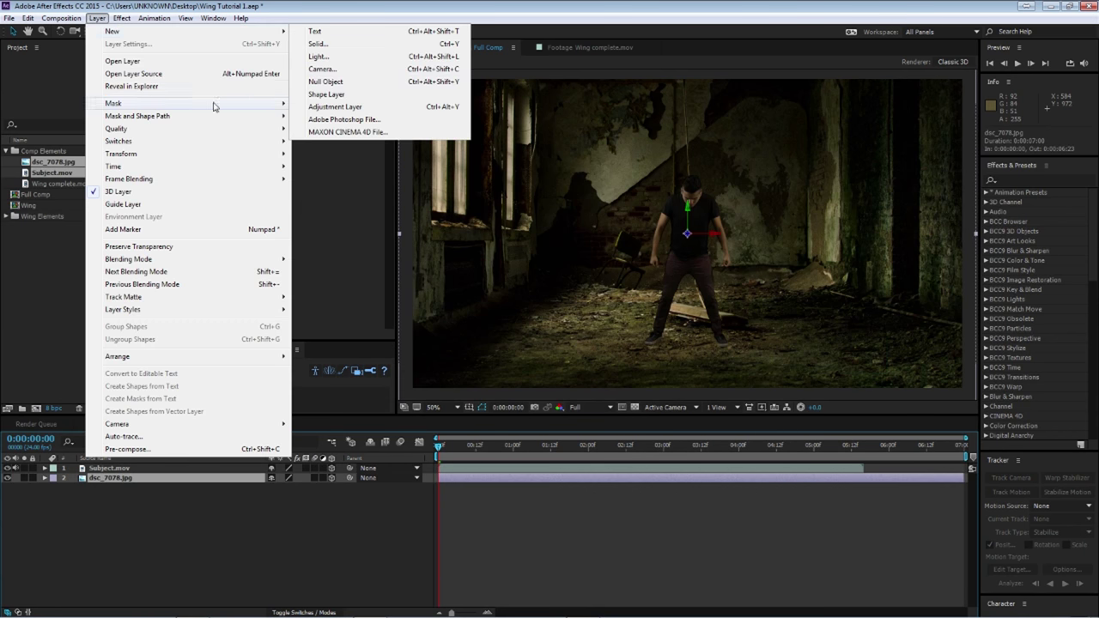
click(339, 77)
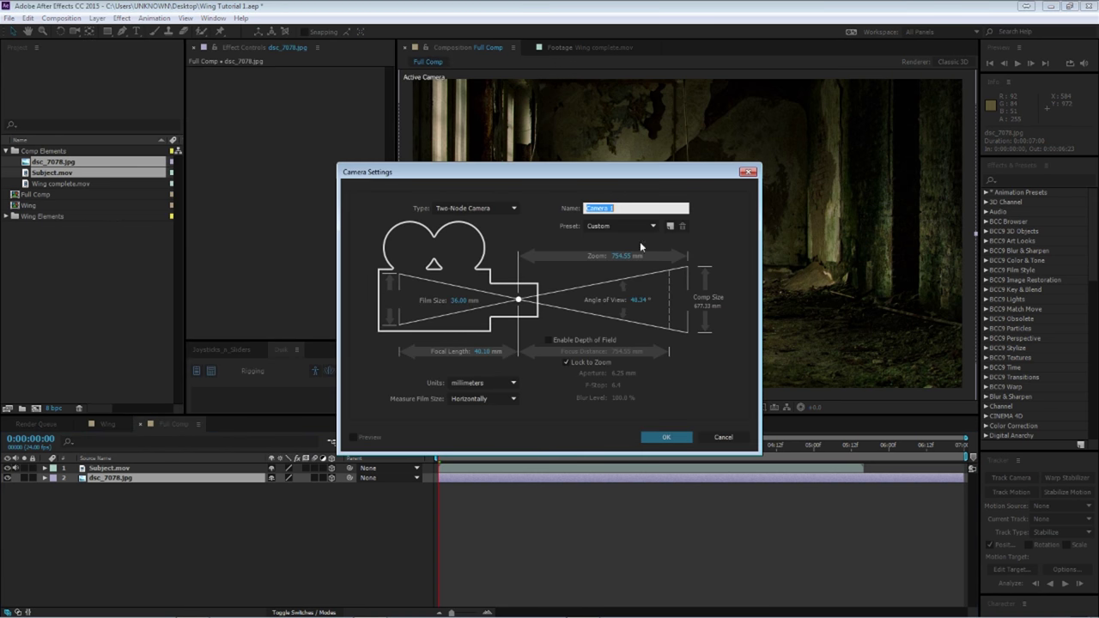
click(623, 226)
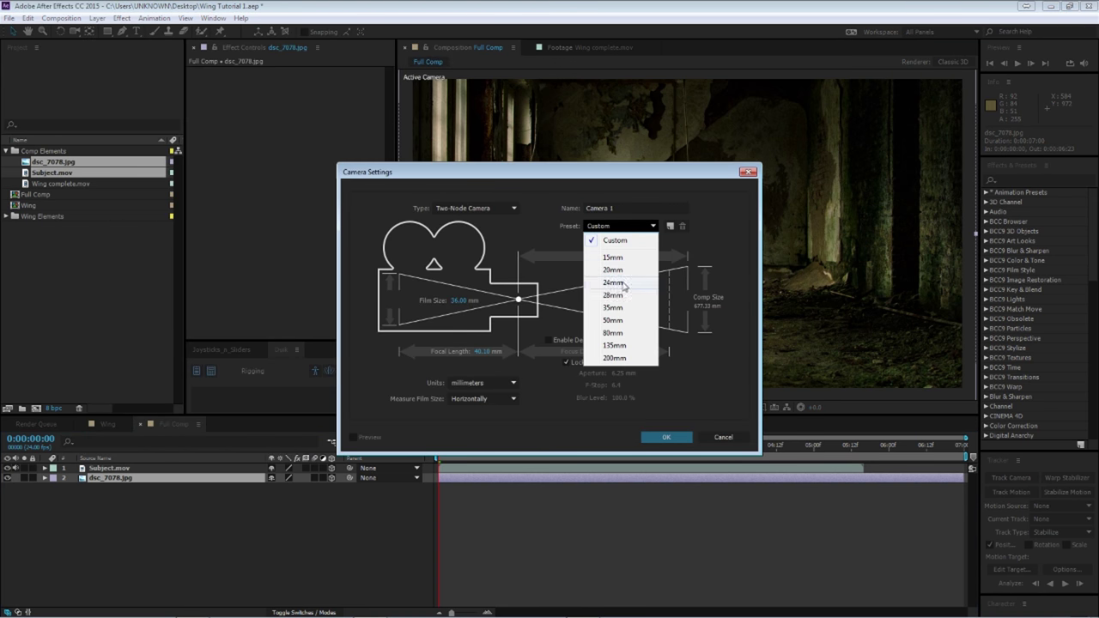
click(617, 307)
click(658, 438)
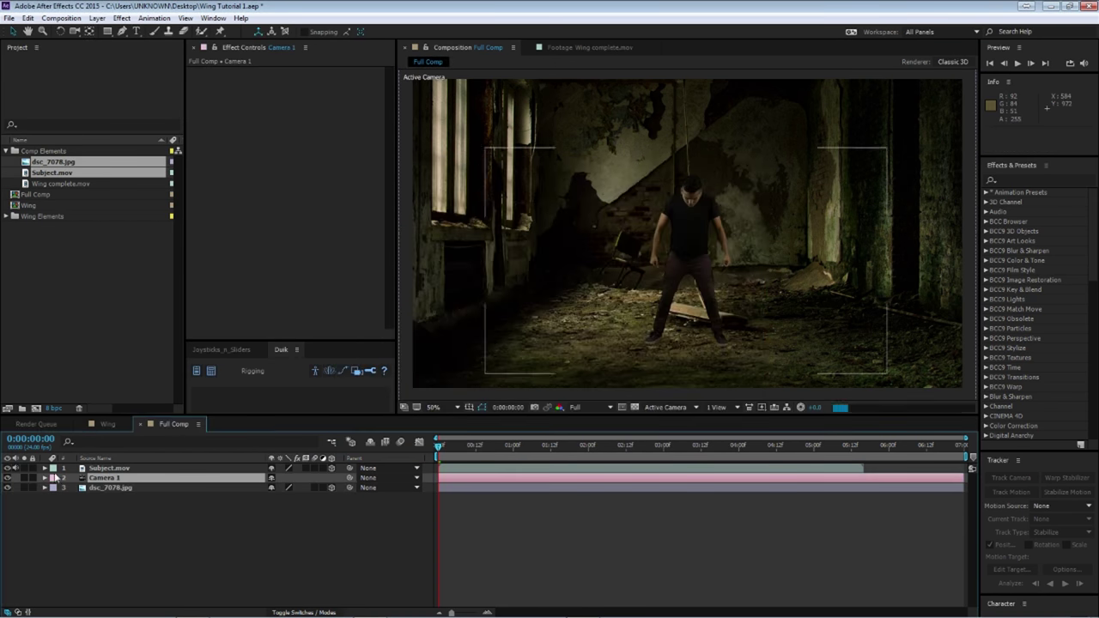
click(169, 558)
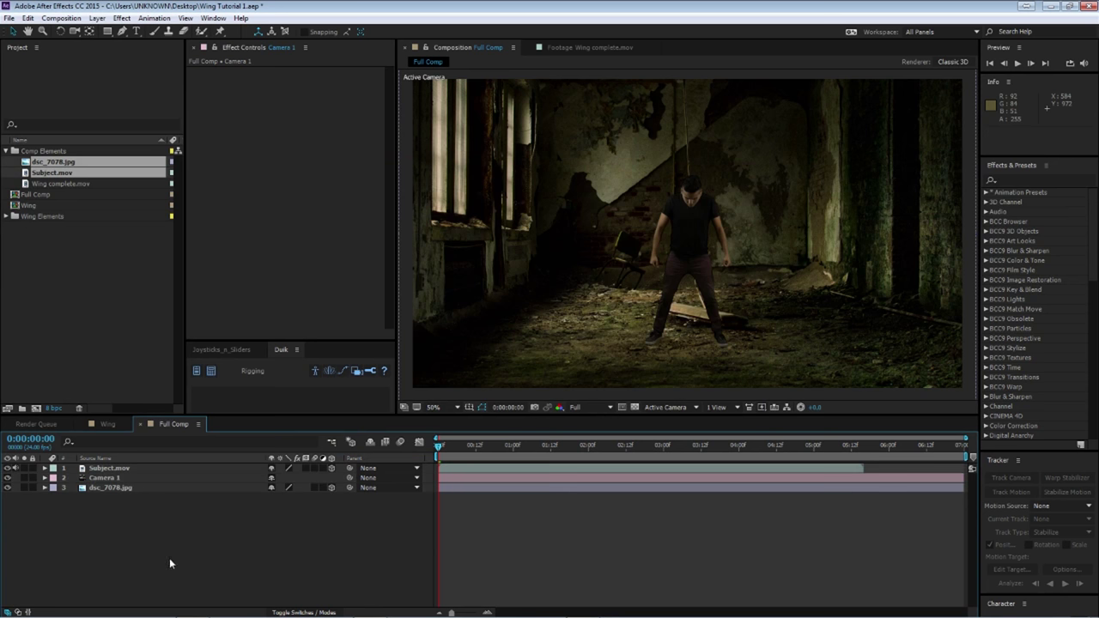
End the work area at 0:00:05:15 and trim the composition to it.
click(191, 466)
drag(874, 448, 863, 447)
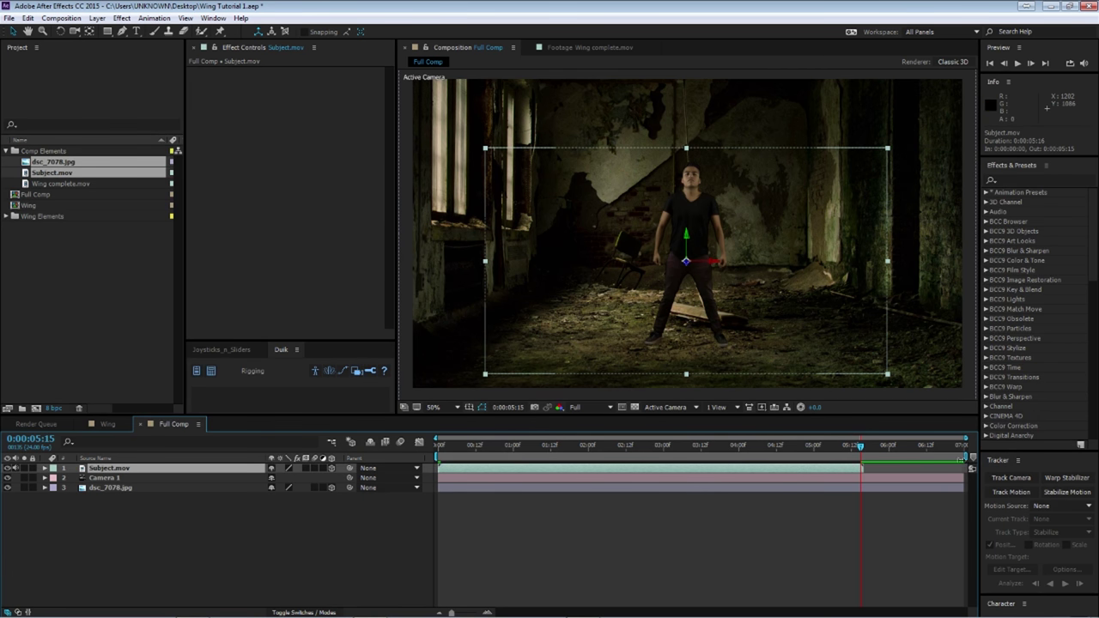
drag(963, 458, 867, 458)
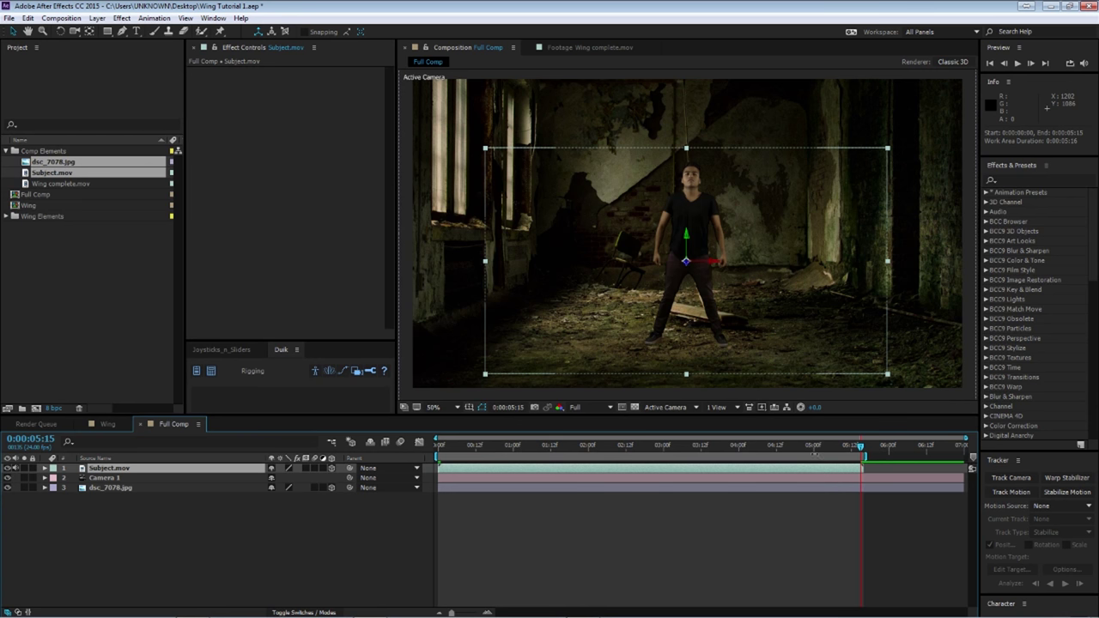
right_click(814, 464)
click(859, 498)
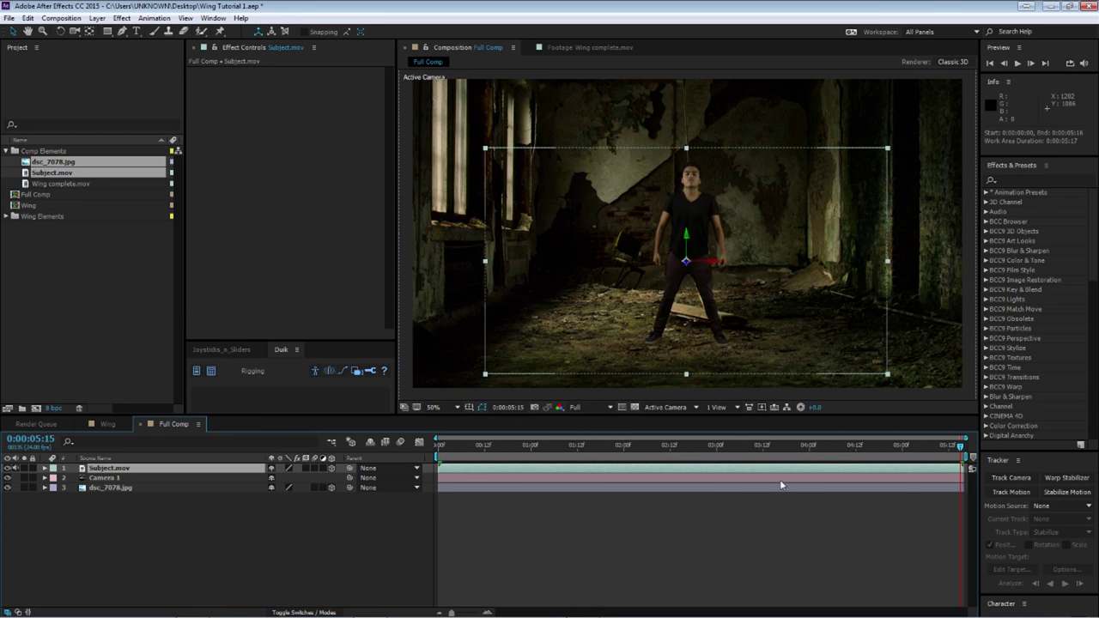
key(space)
key(space)
Move Camera 1 to the top of the layer stack.
click(172, 559)
drag(108, 478, 107, 467)
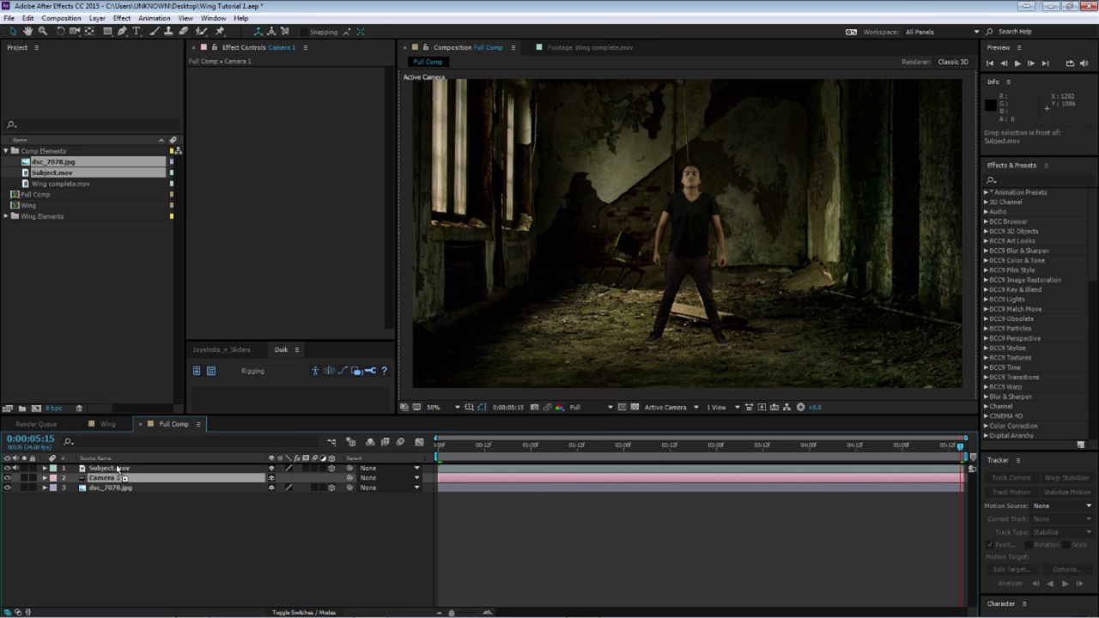
click(123, 520)
Switch the viewer to 2 Views showing Top and Active Camera side by side.
click(721, 407)
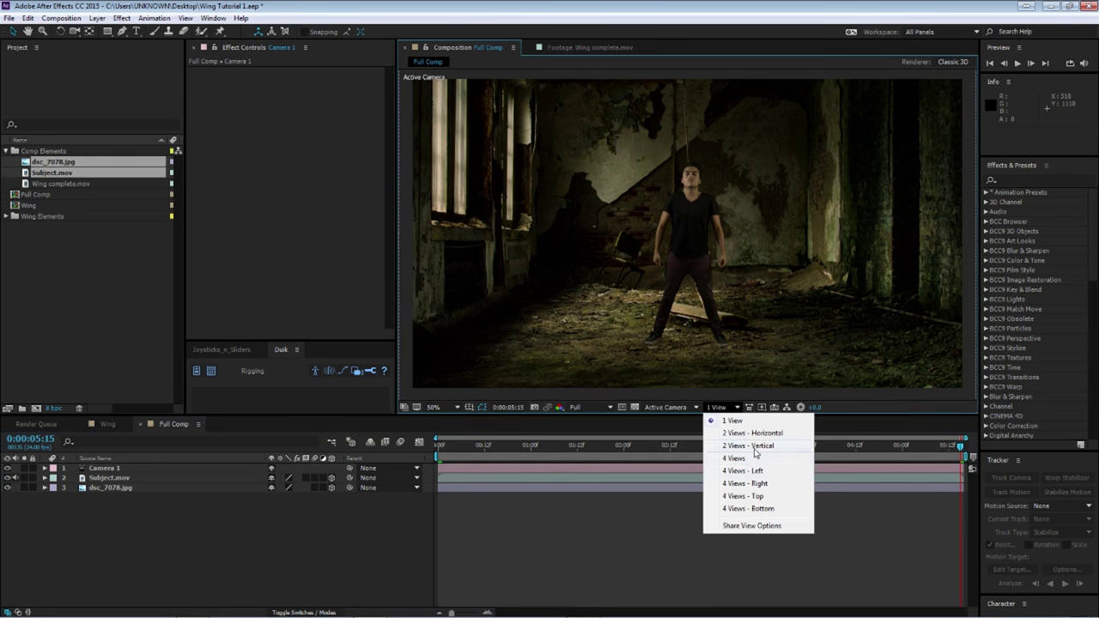
click(750, 460)
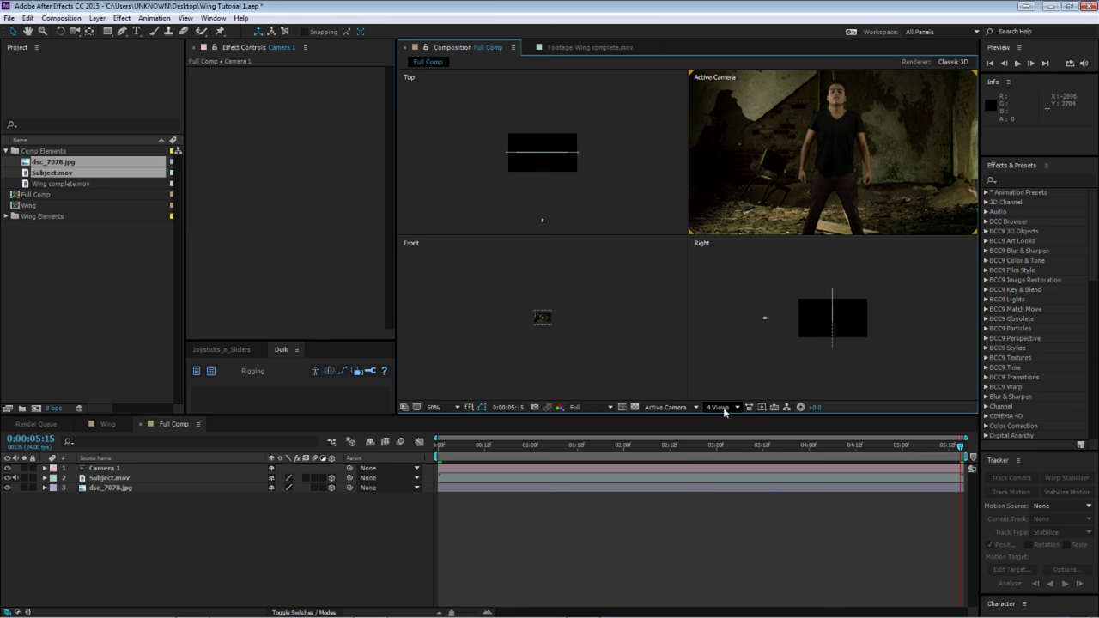
click(719, 407)
click(747, 446)
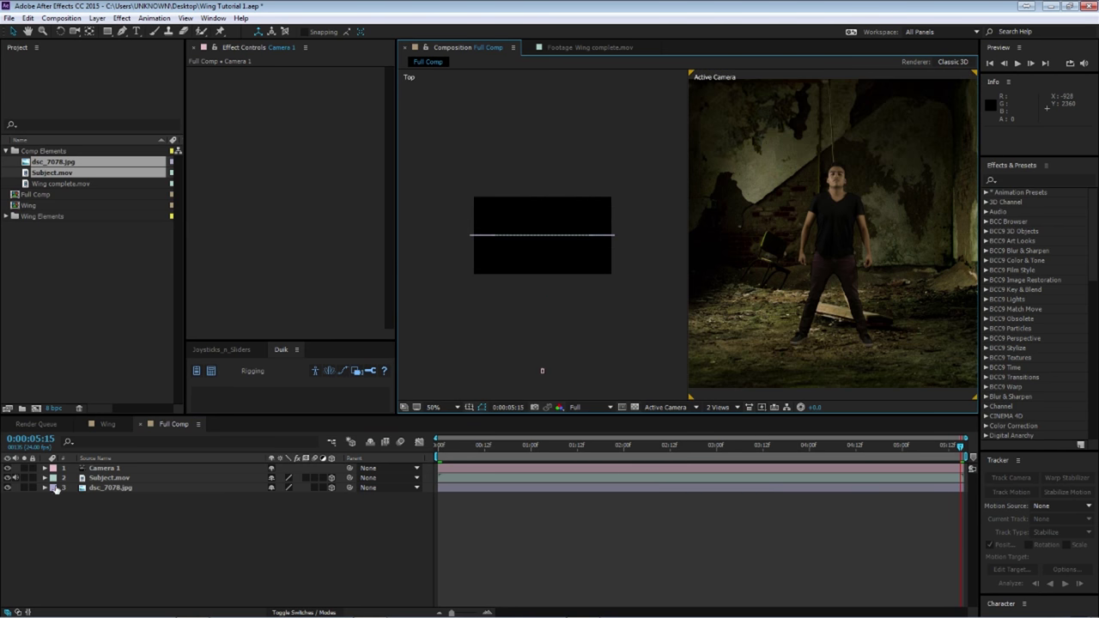
Push the dsc_7078.jpg photo back in depth and scale it down.
click(103, 488)
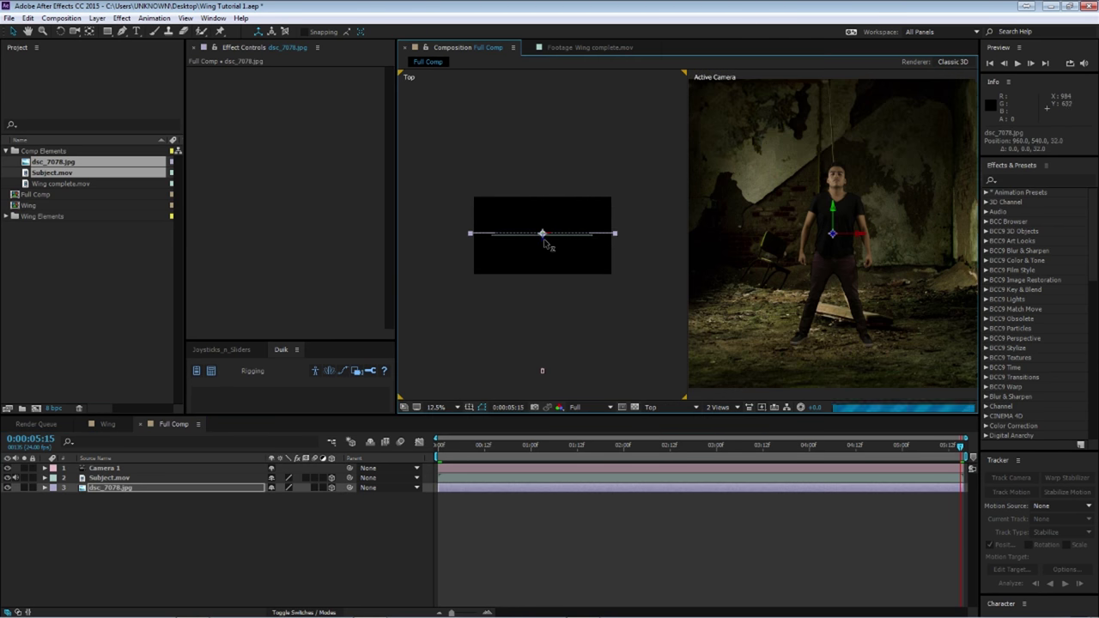
drag(543, 249, 549, 230)
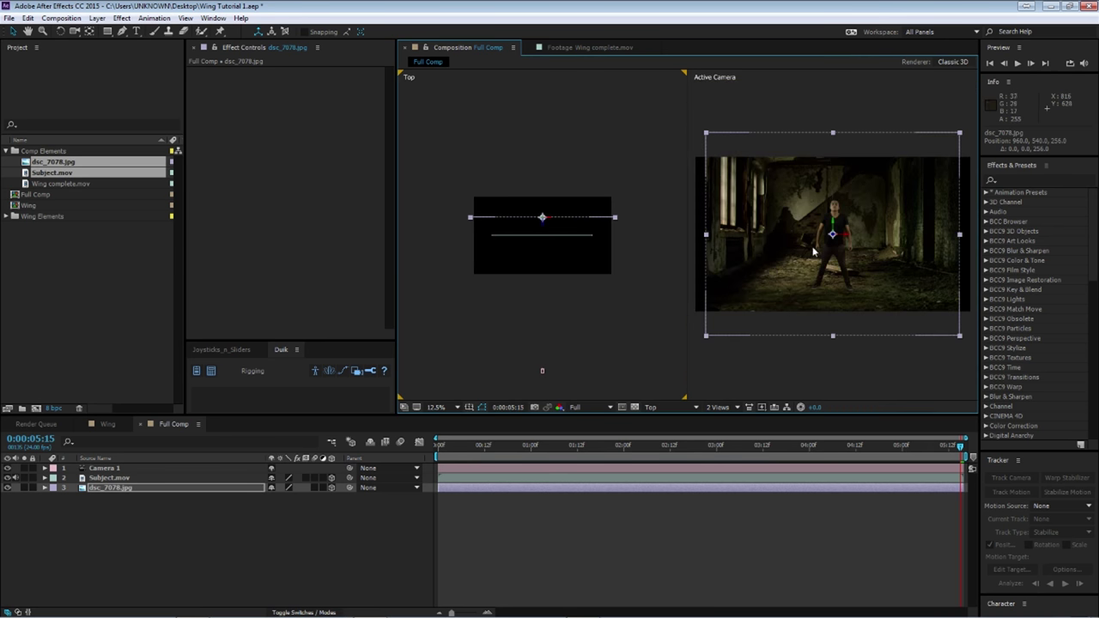
drag(707, 336, 681, 333)
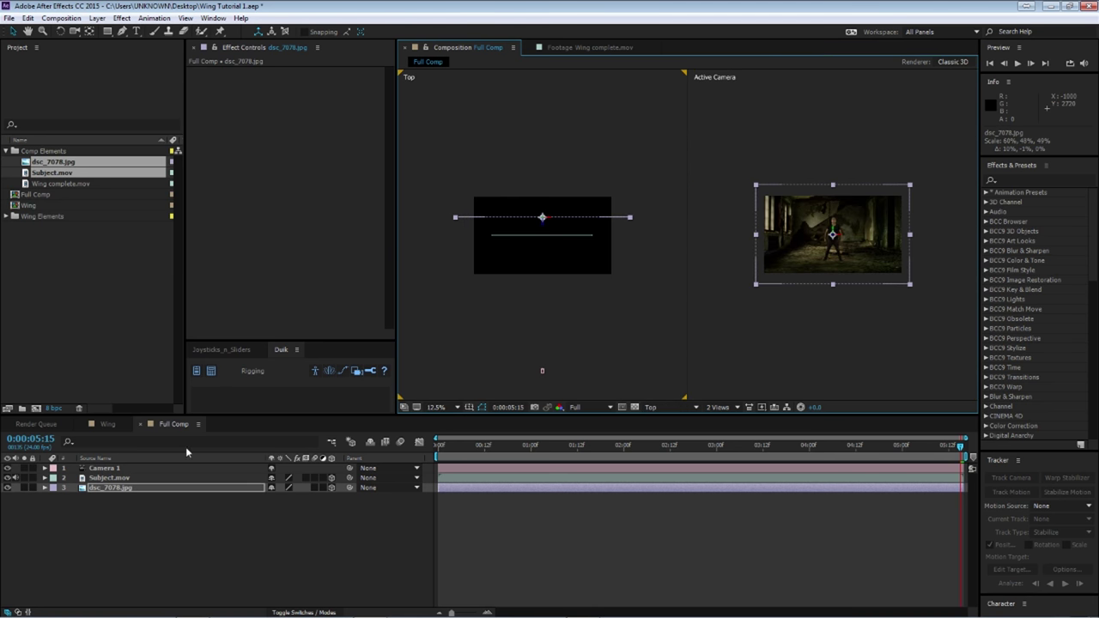
Push Subject.mov back in depth to a Z position of 128.
click(144, 480)
scroll(816, 244, up, 2)
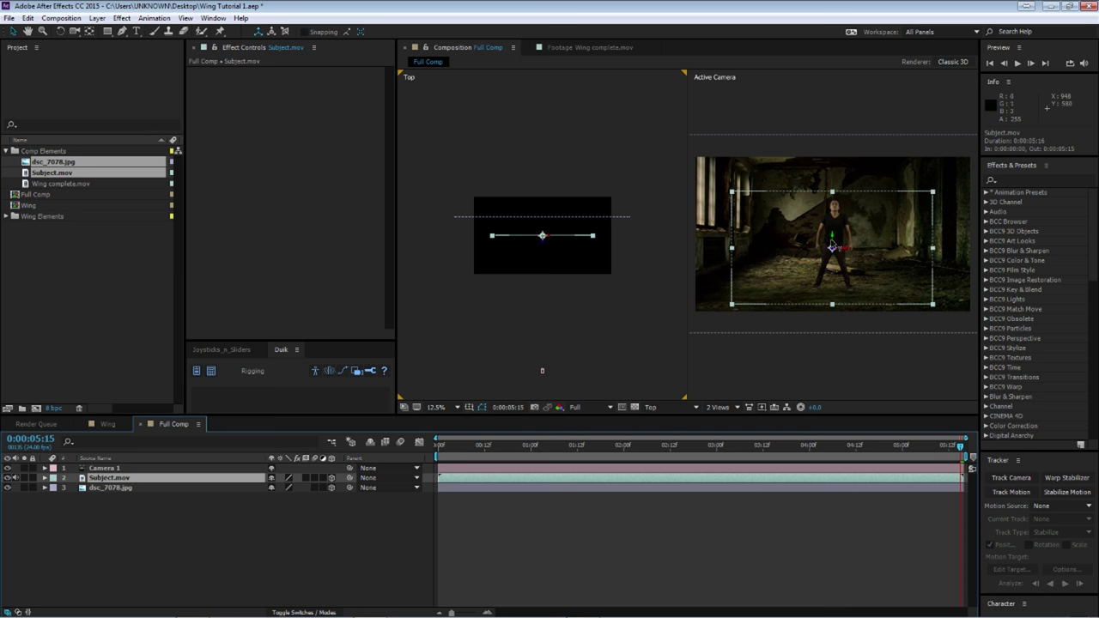
drag(831, 233, 832, 230)
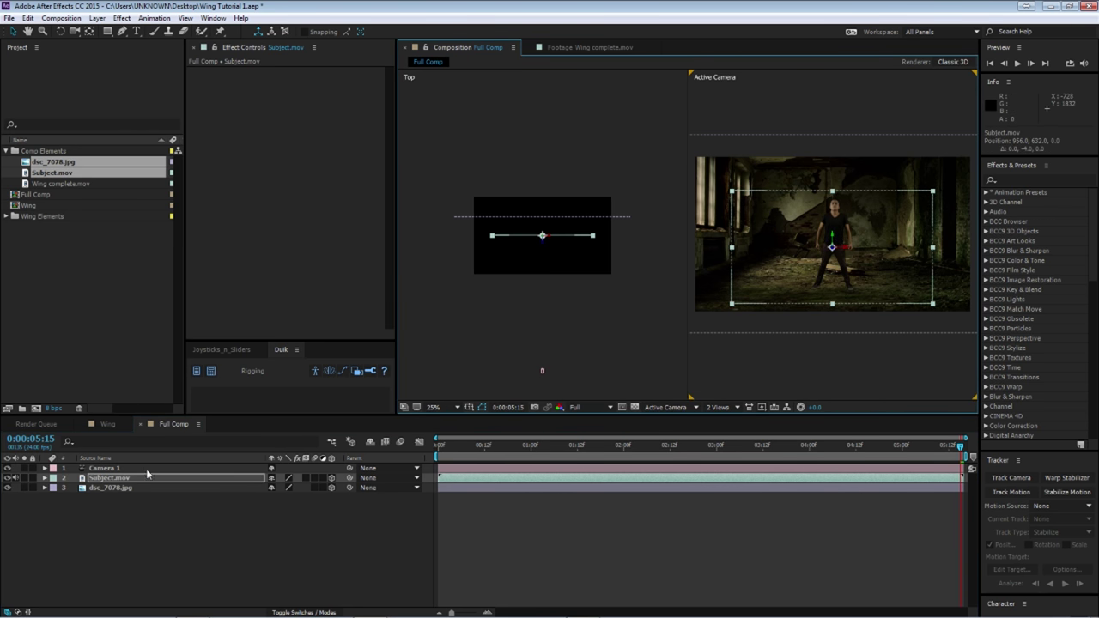
drag(541, 245, 547, 239)
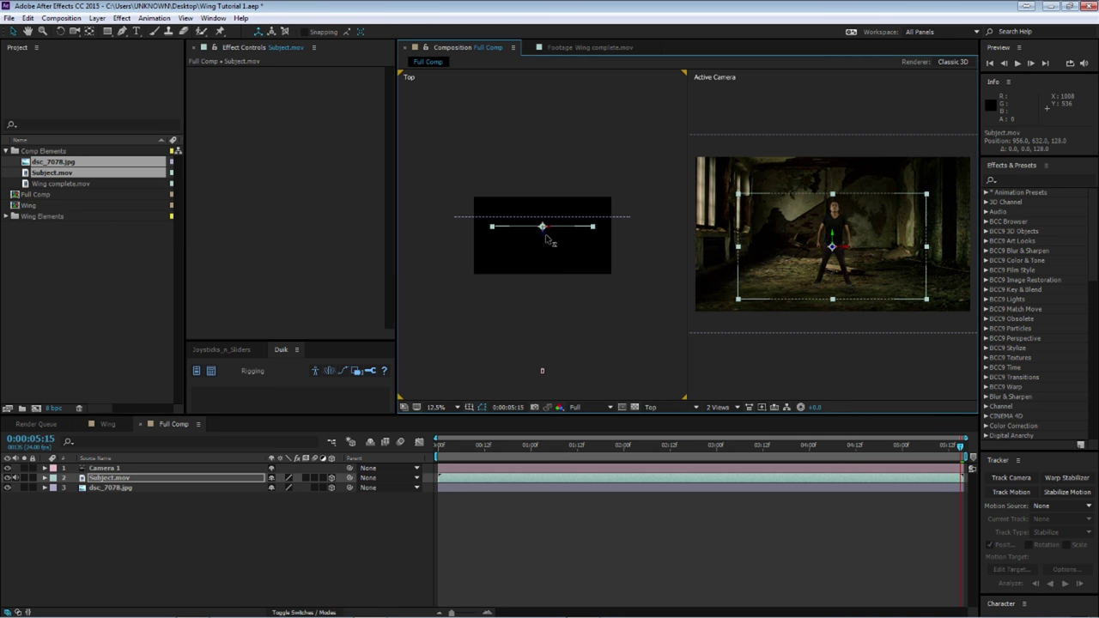
Duplicate the dsc_7078.jpg background layer.
click(228, 512)
click(121, 477)
click(112, 488)
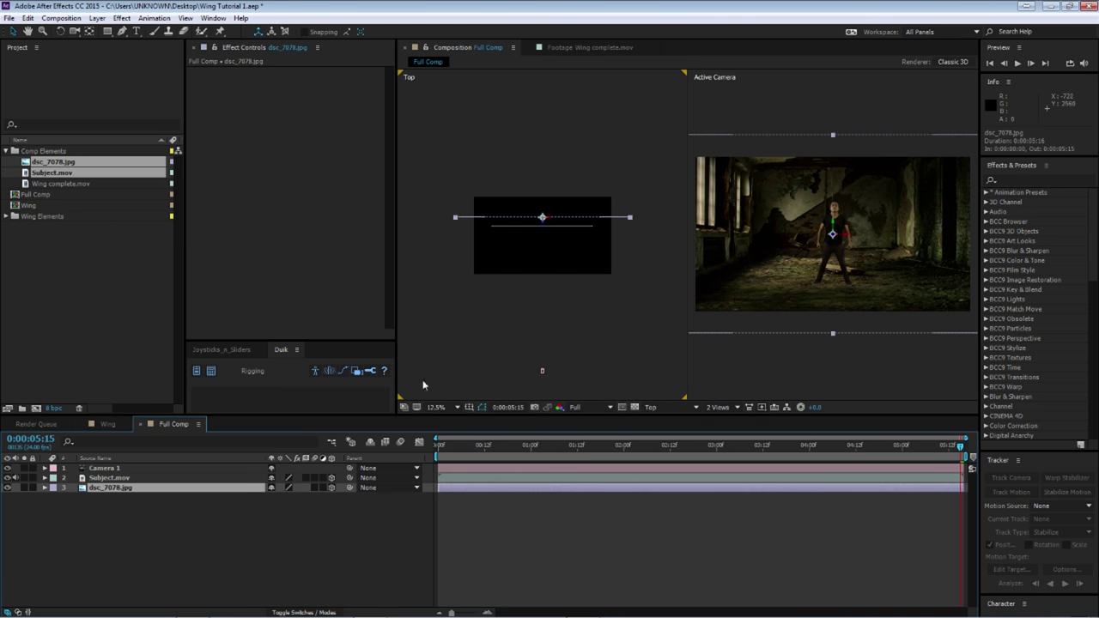
key(ctrl+d)
Set the viewer to a single Active Camera view at 50%.
click(169, 500)
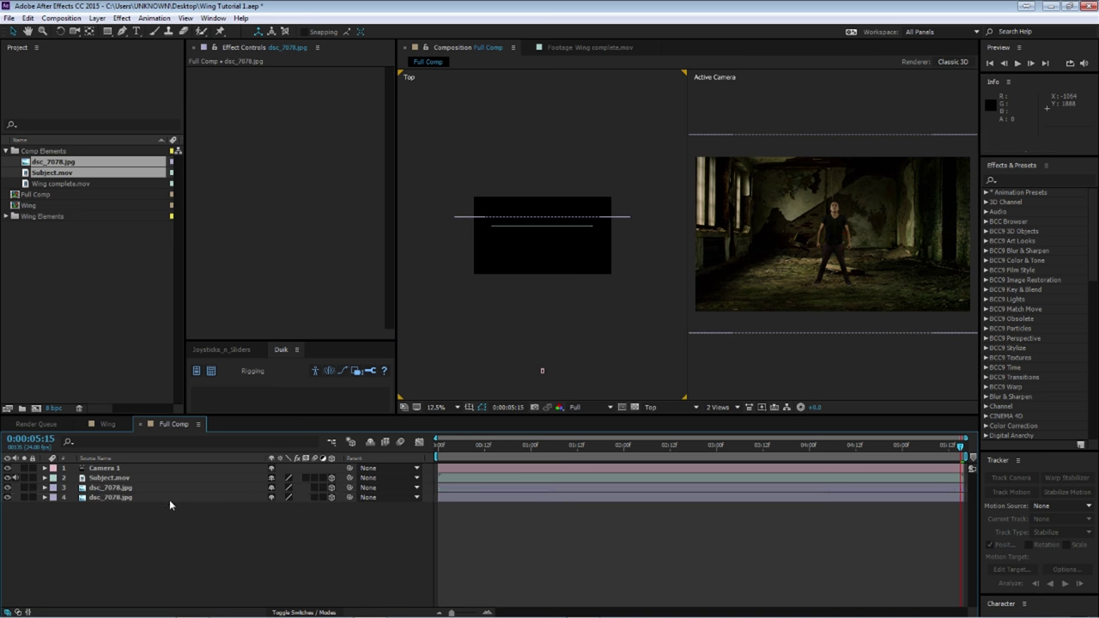
click(163, 489)
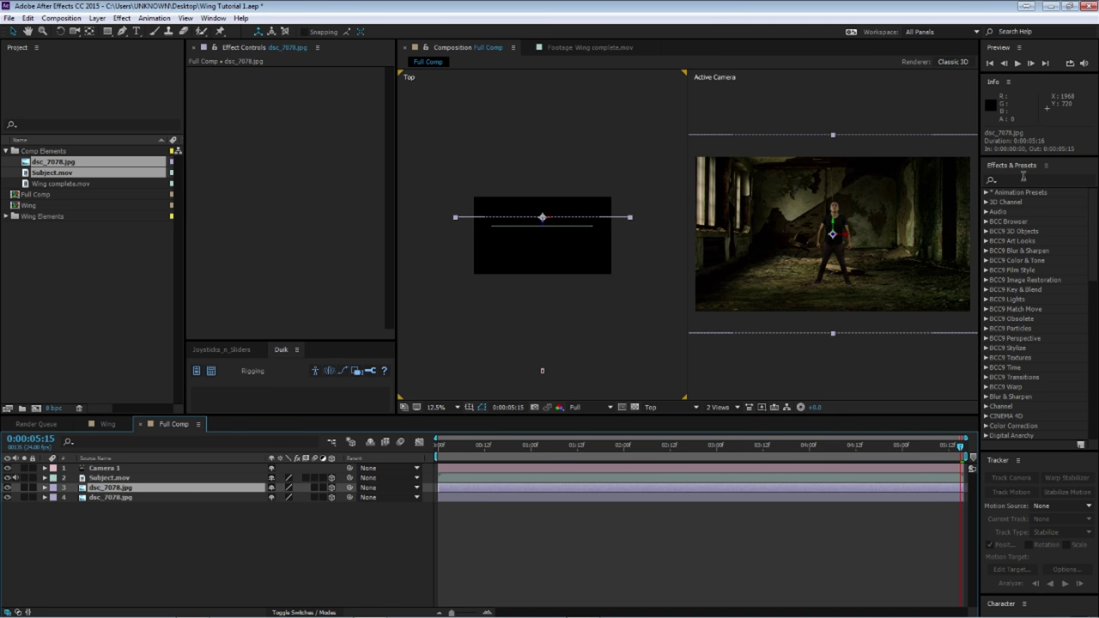
click(720, 407)
click(727, 420)
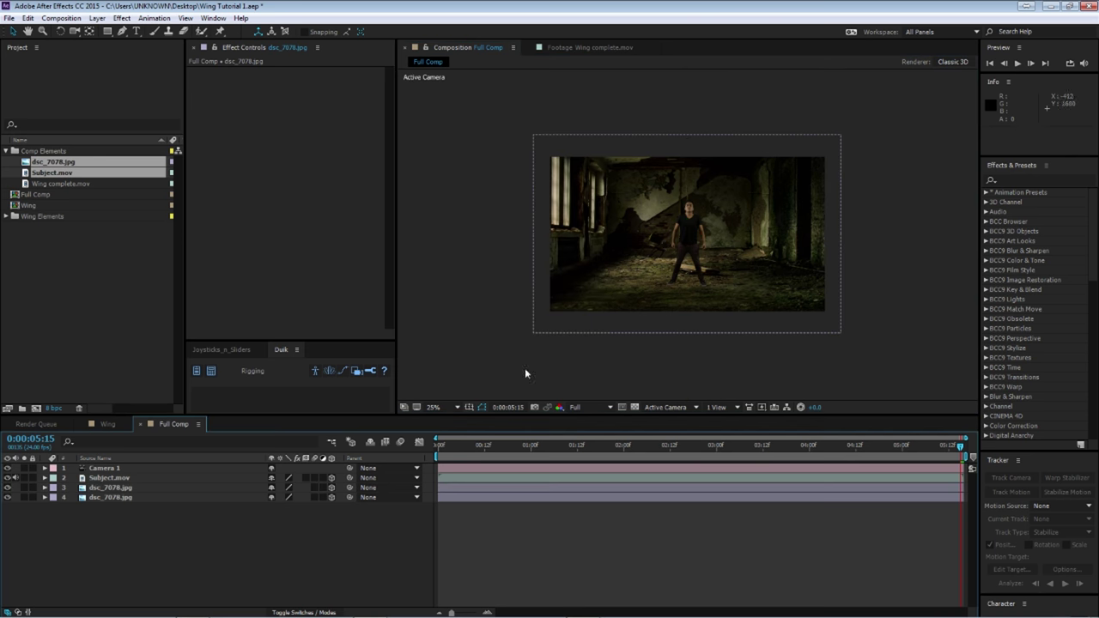
key(shift+/)
Apply Camera Lens Blur, found by searching 'lens bl', to the lower dsc_7078.jpg copy.
click(1024, 179)
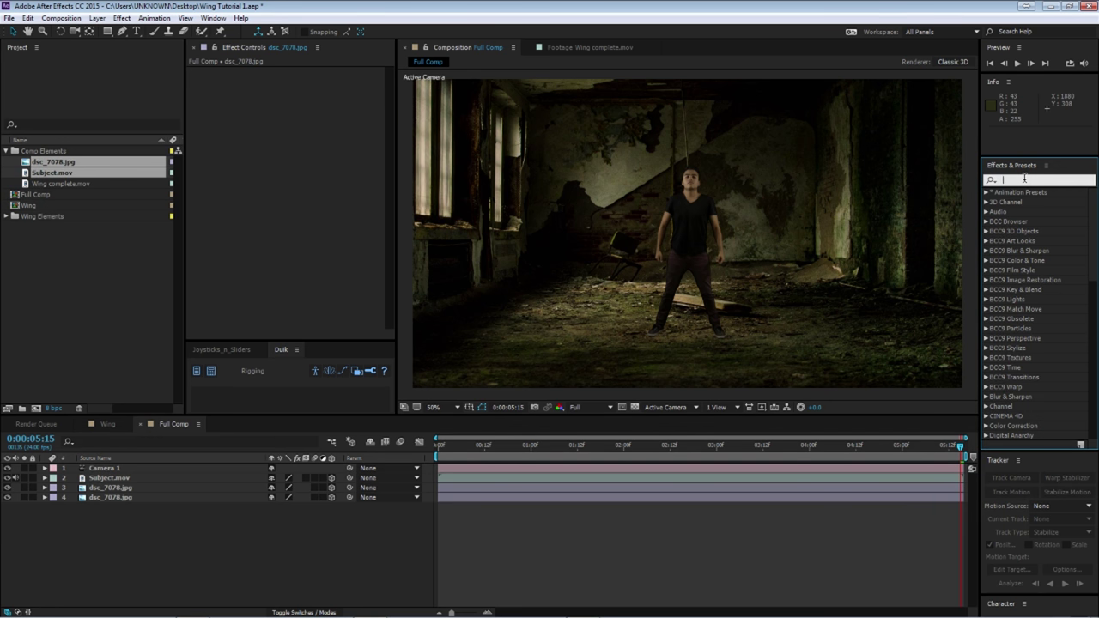
text(lens bl)
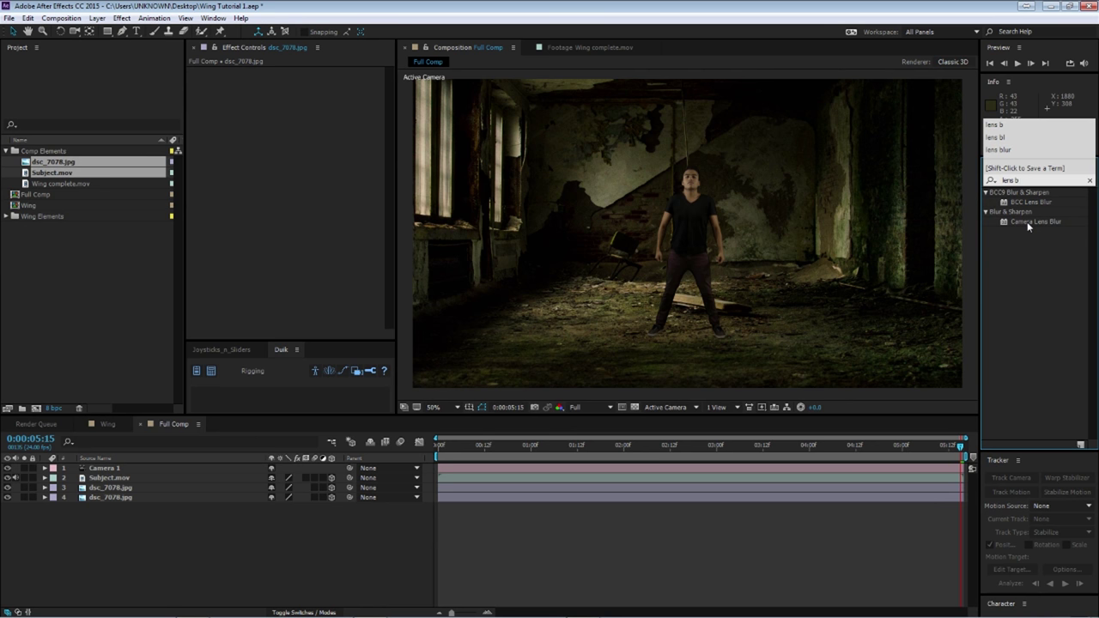
drag(1027, 221, 118, 498)
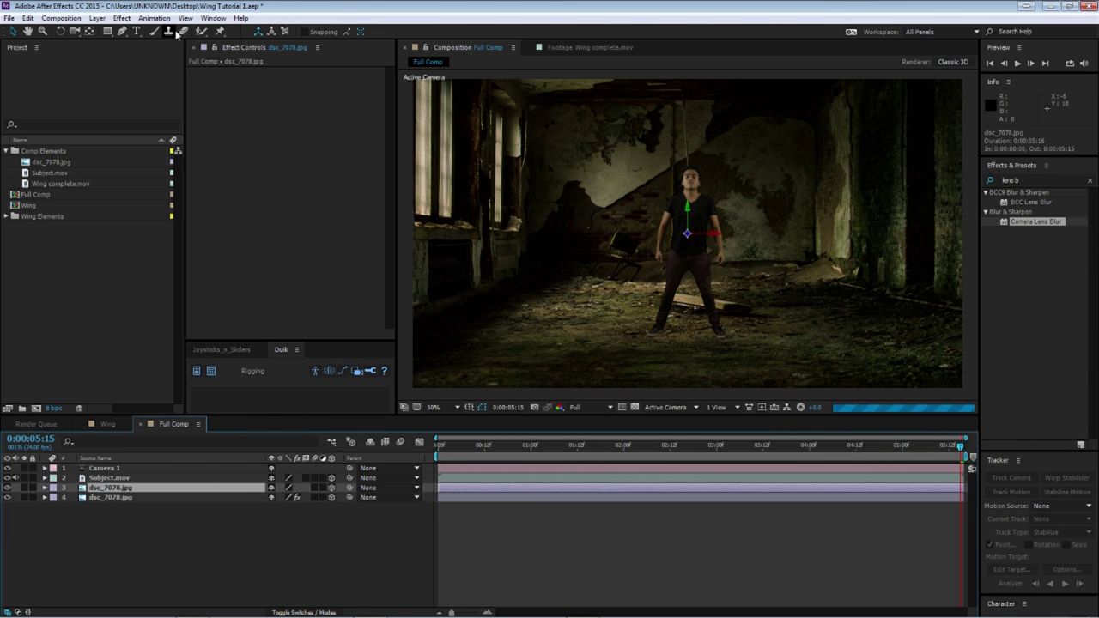
Draw a four-corner rectangular Pen mask around the subject on the upper dsc_7078.jpg layer.
click(121, 32)
scroll(668, 237, down, 2)
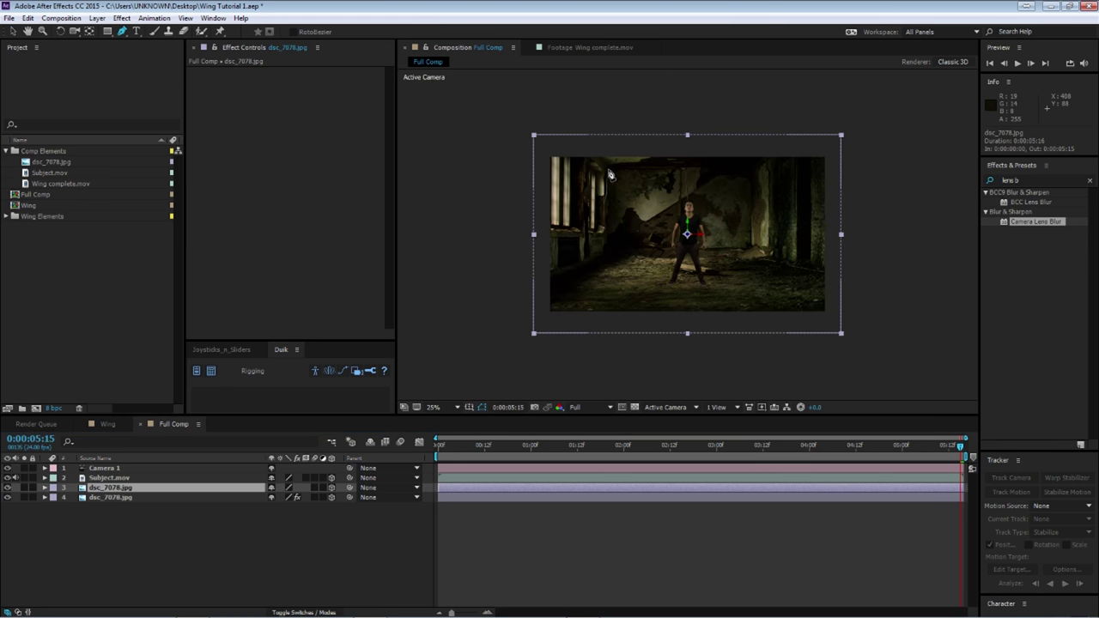
click(185, 486)
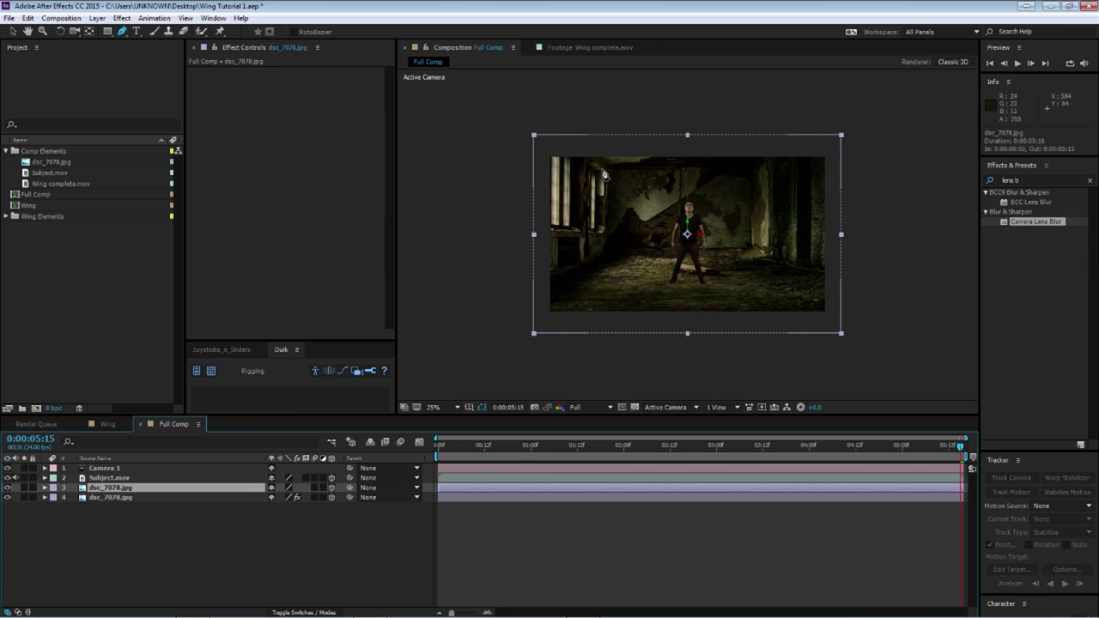
key(period)
click(522, 99)
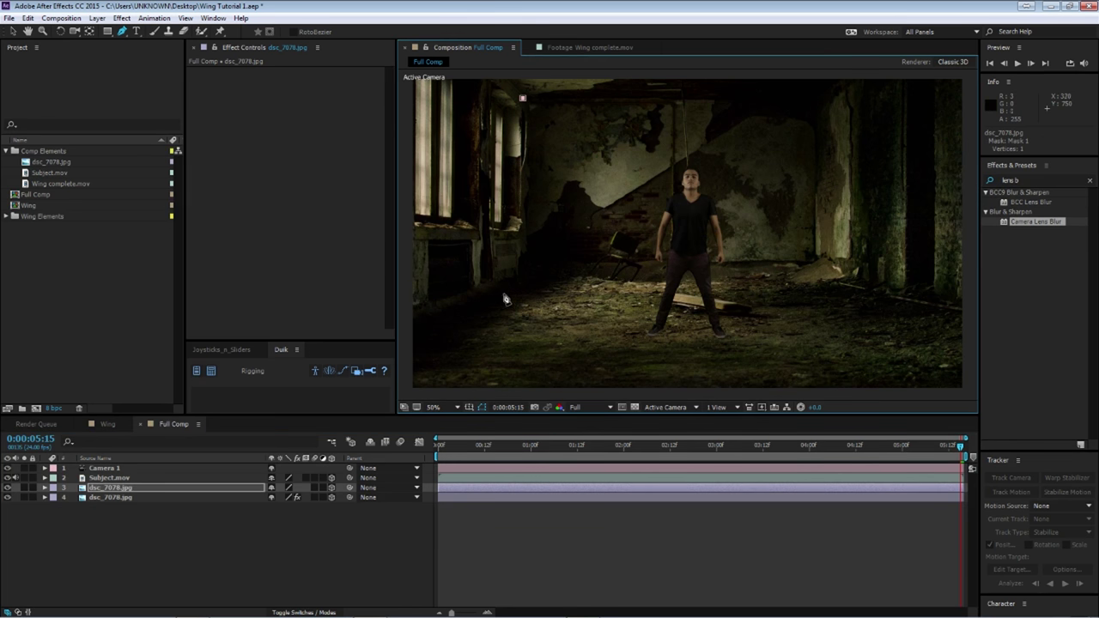
key(ctrl+z)
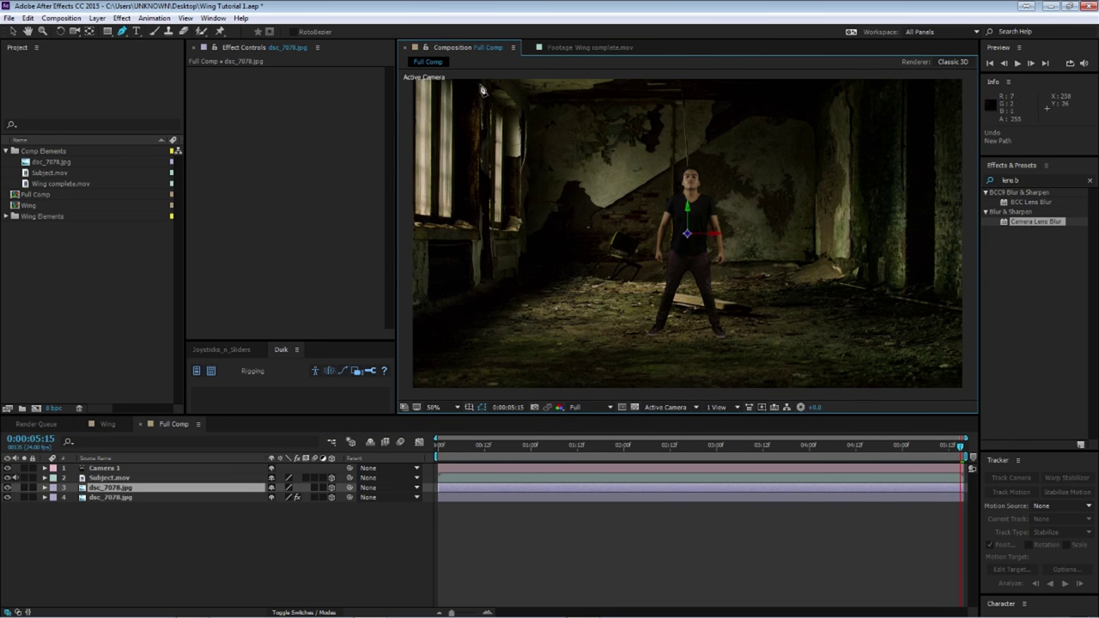
key(comma)
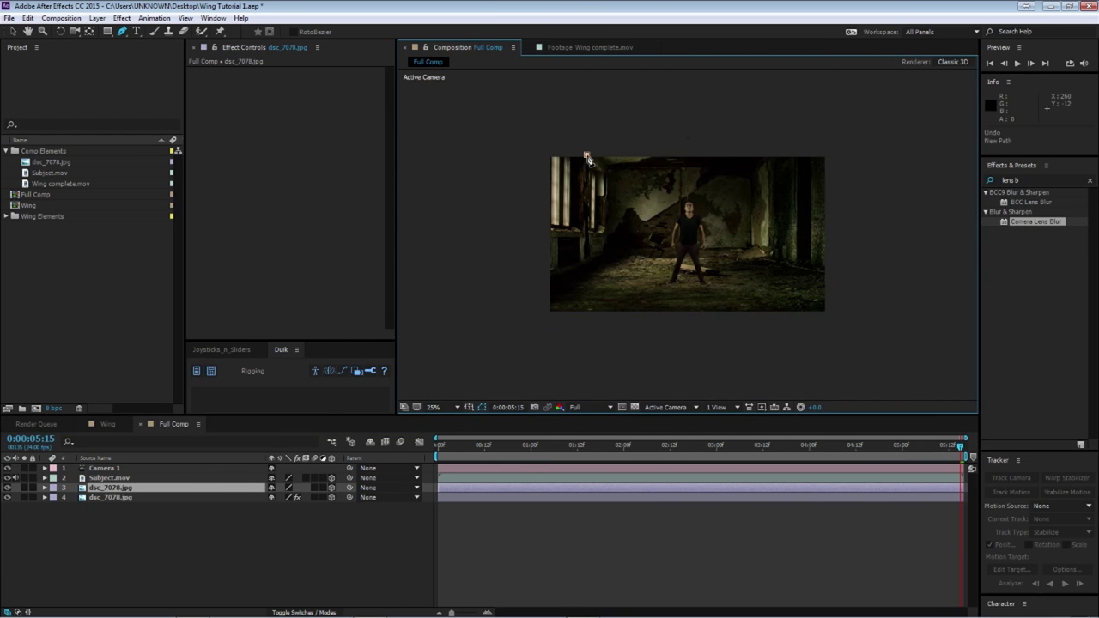
click(587, 155)
click(584, 262)
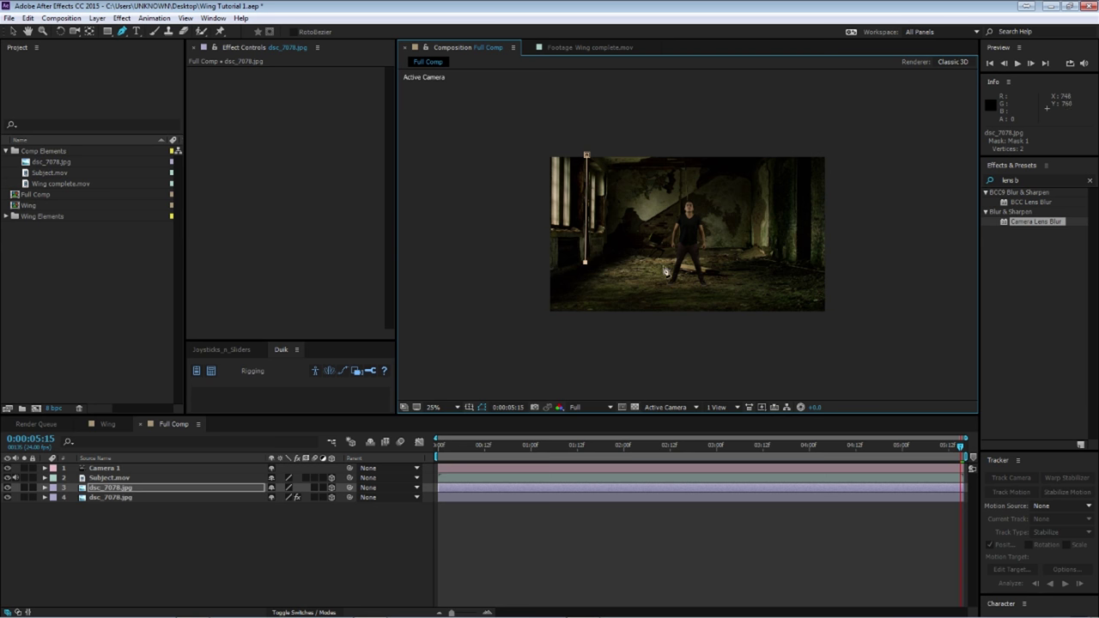
click(771, 262)
click(770, 160)
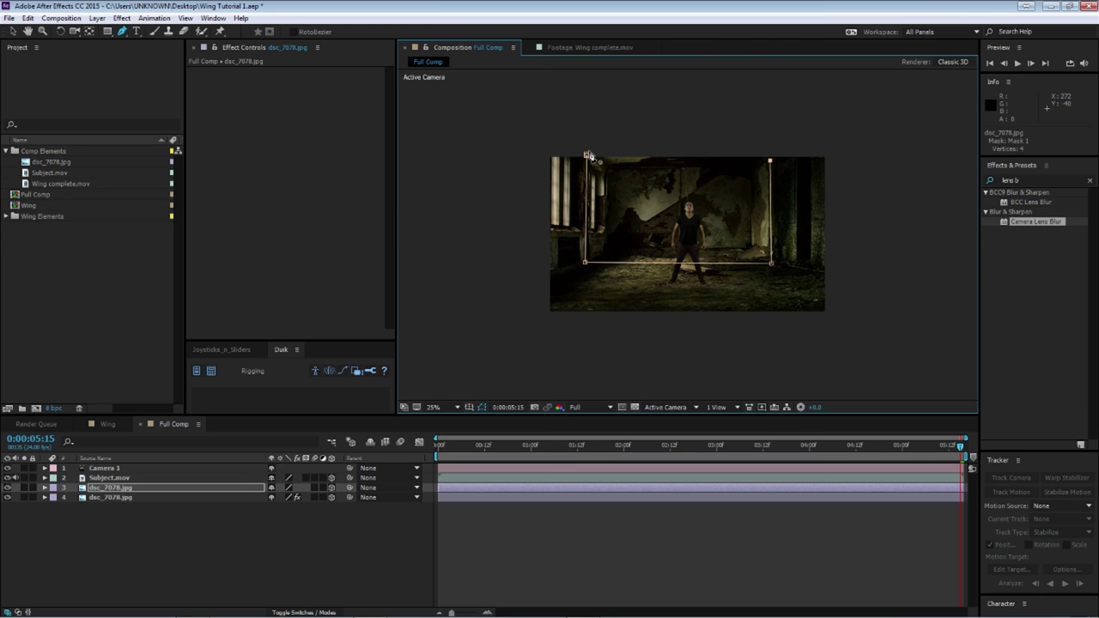
click(587, 155)
Give the mask a 150-pixel feather and set its mode to Subtract.
click(104, 491)
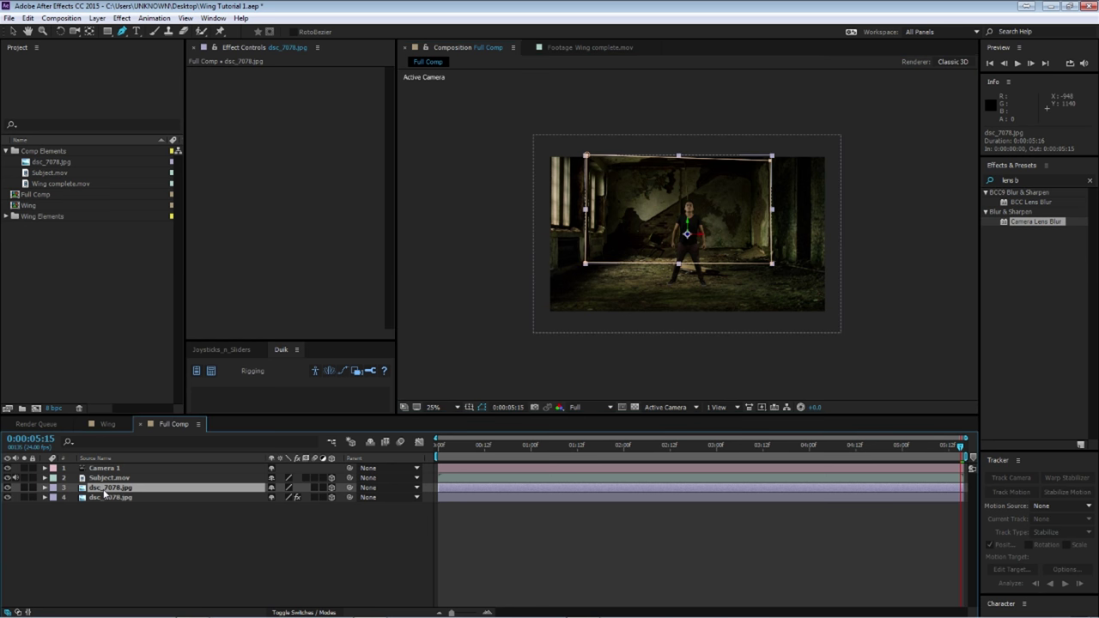
key(f)
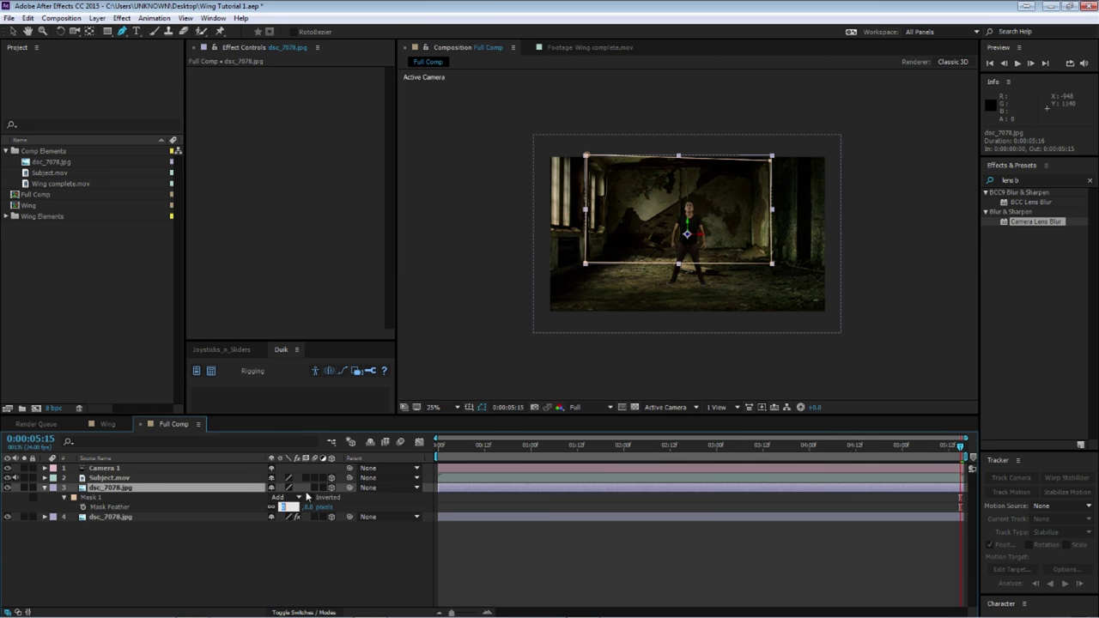
text(150)
key(Return)
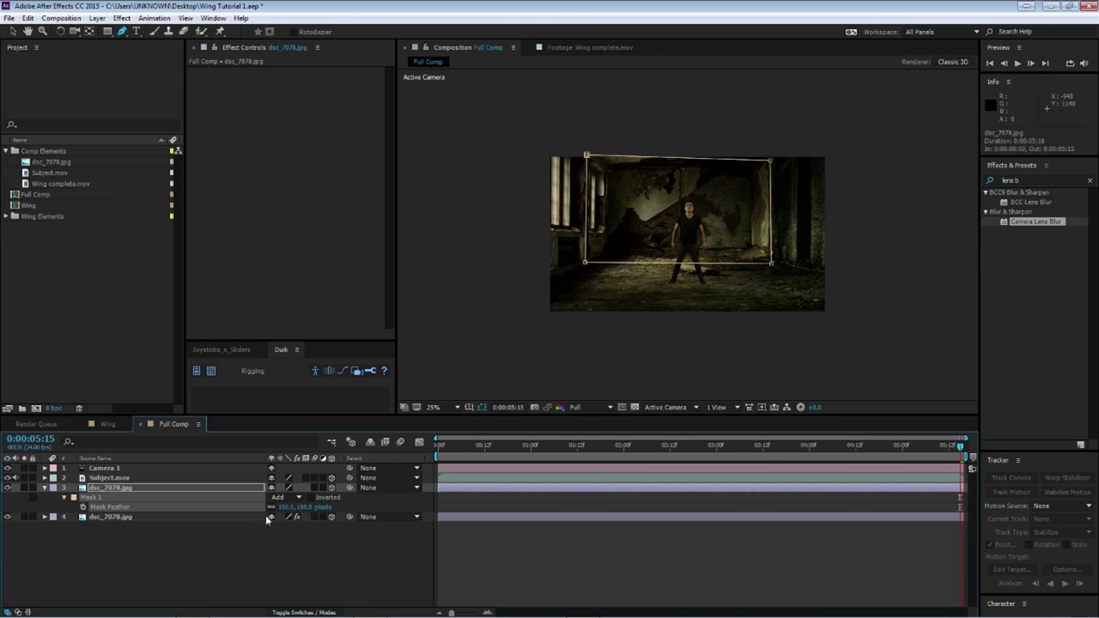
click(275, 498)
click(313, 540)
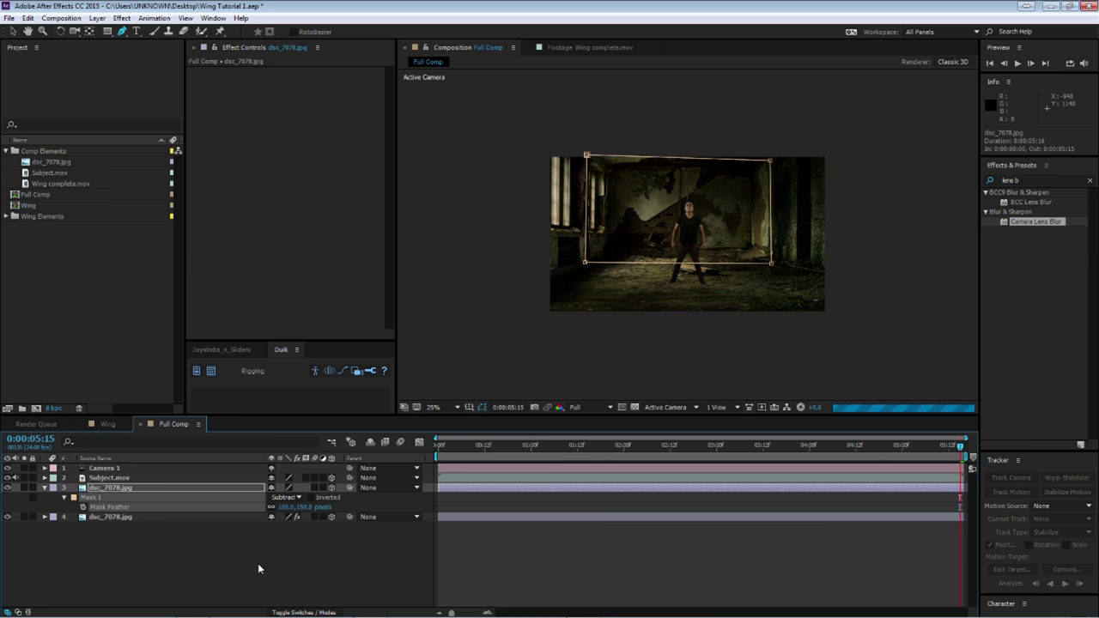
Set the lower photo's Camera Lens Blur radius to 30.
click(145, 517)
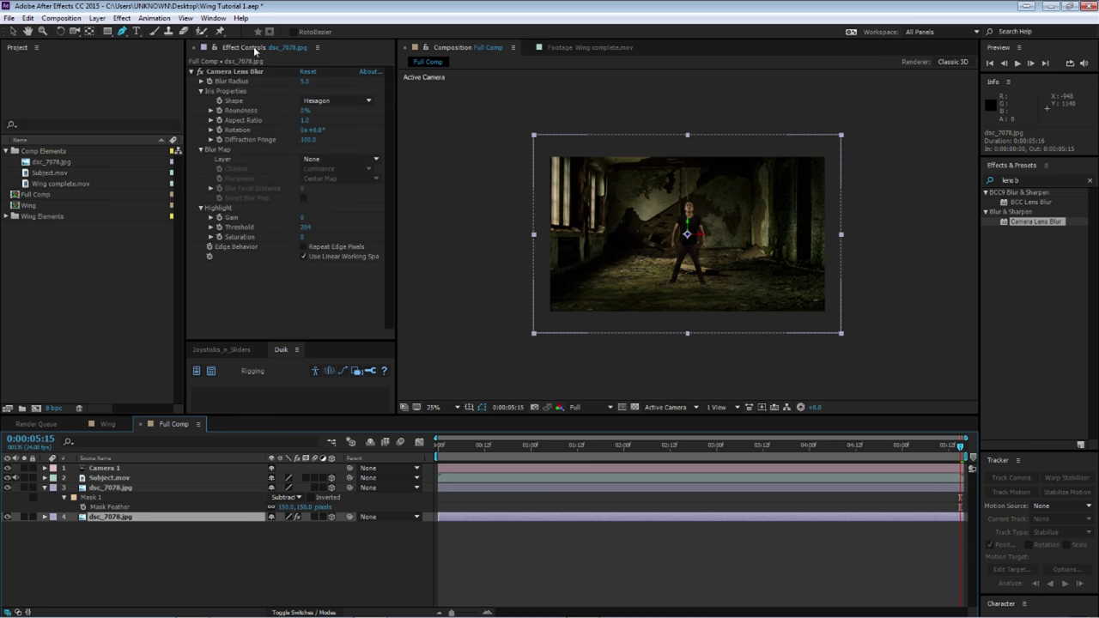
click(306, 82)
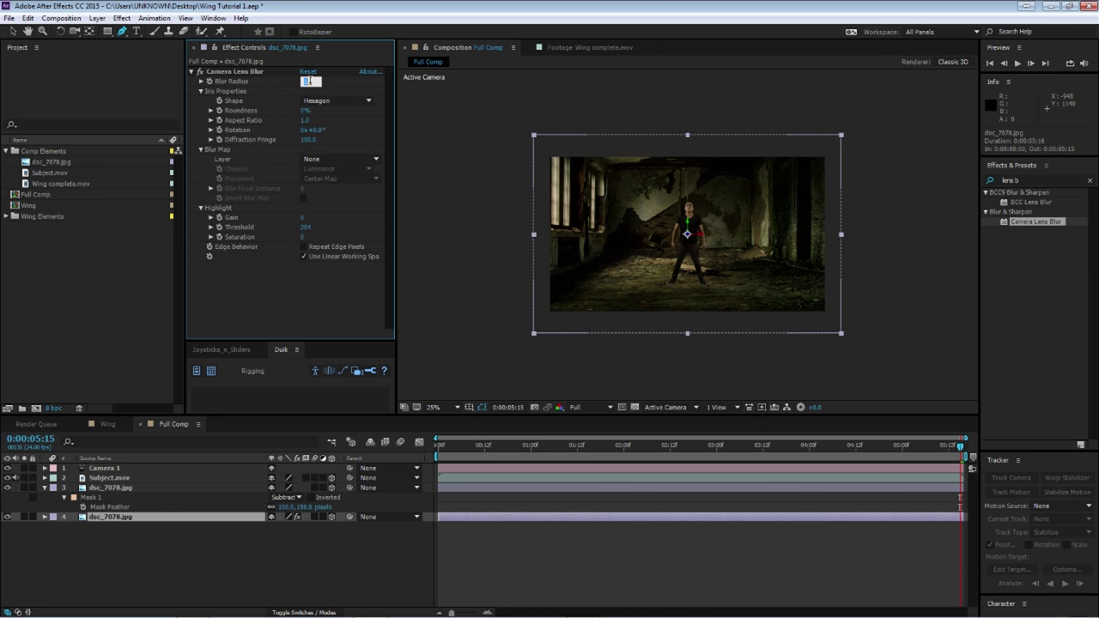
text(30)
key(Return)
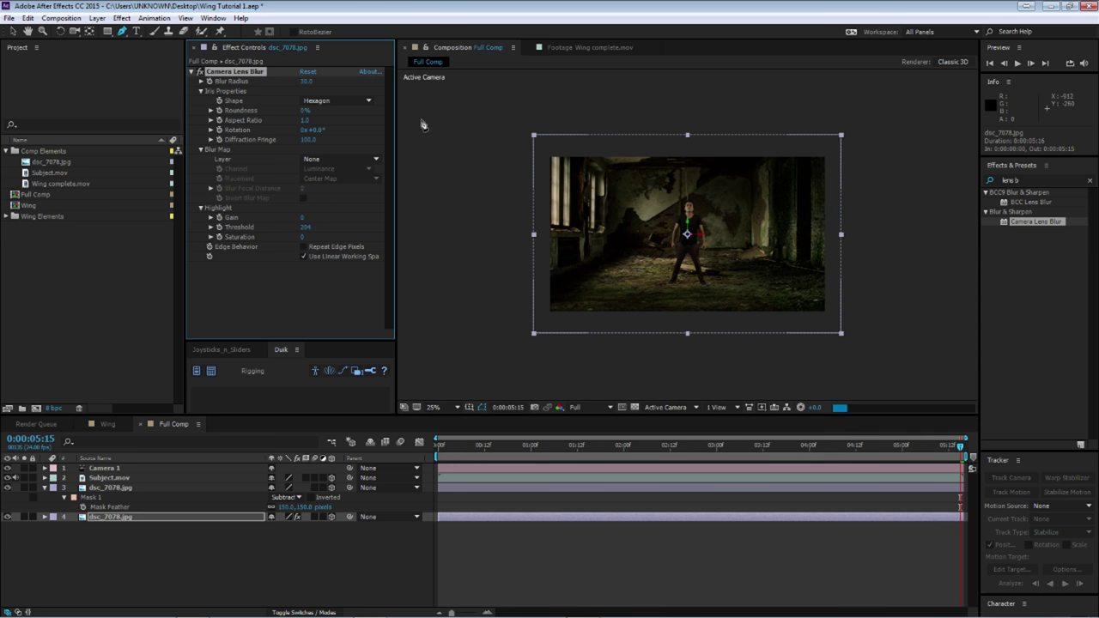
Set the preview resolution to Half.
scroll(617, 254, up, 1)
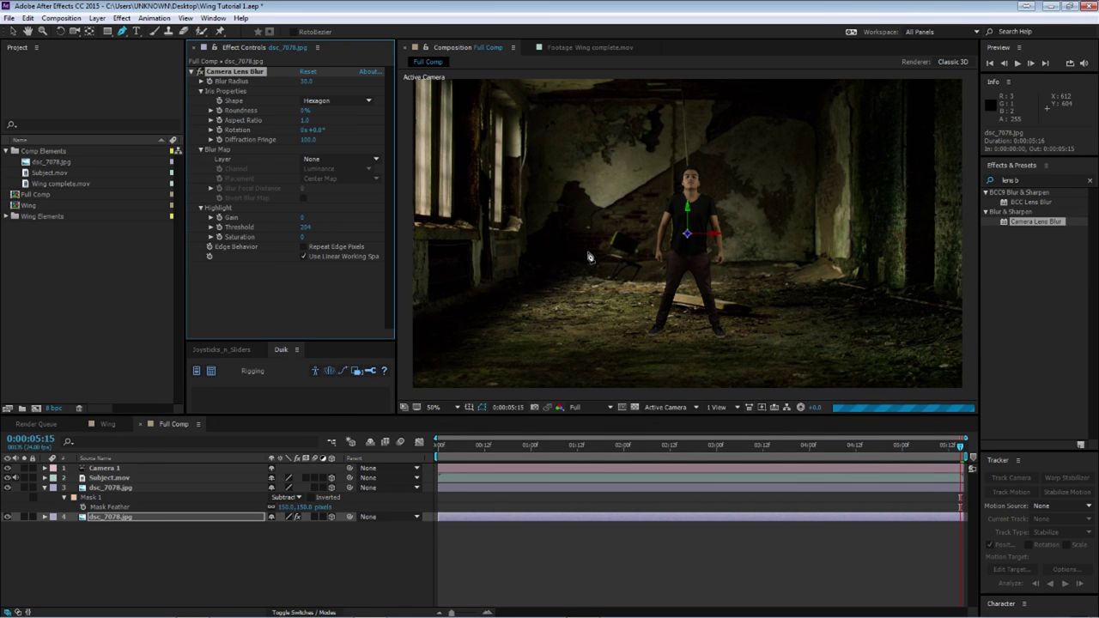
click(592, 407)
click(592, 453)
click(593, 407)
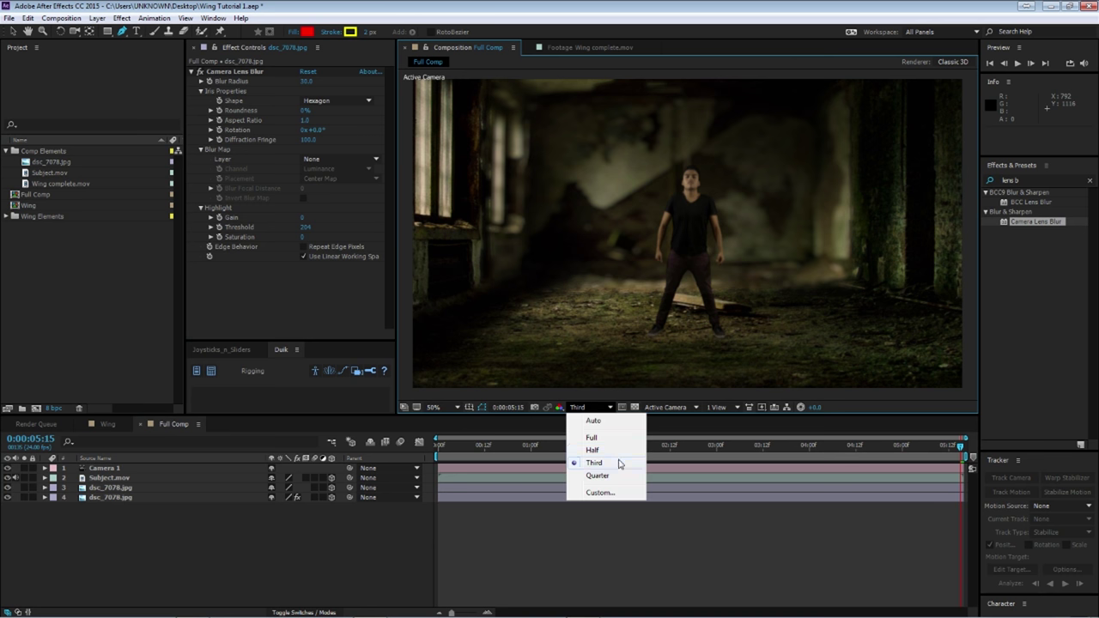
click(601, 449)
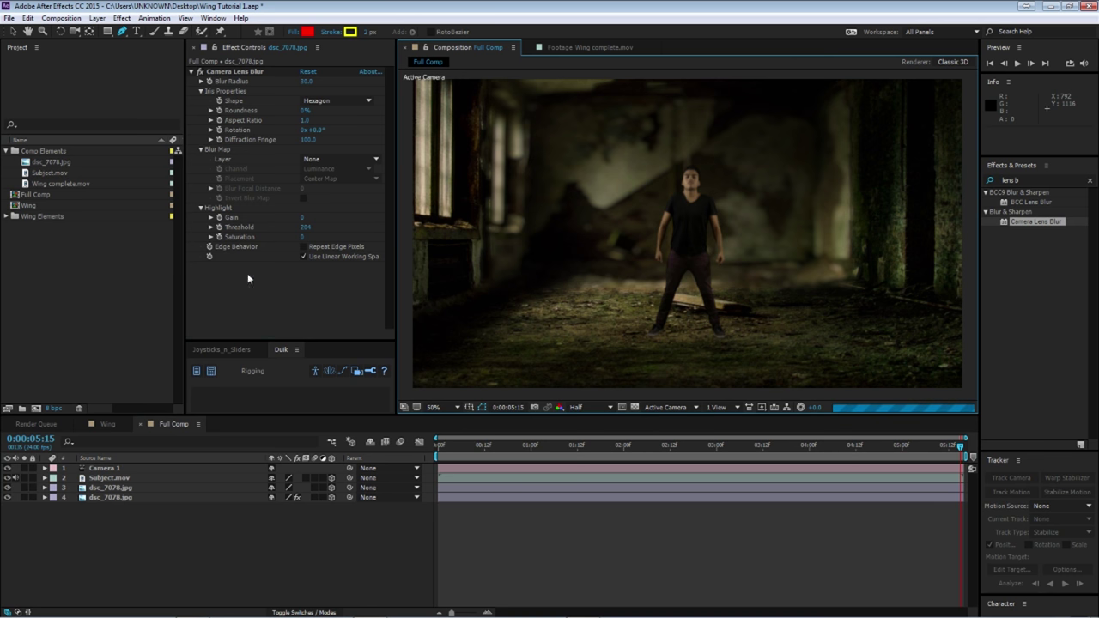
Reduce the Blur Radius to 20, then to 12, and collapse the effect.
click(306, 81)
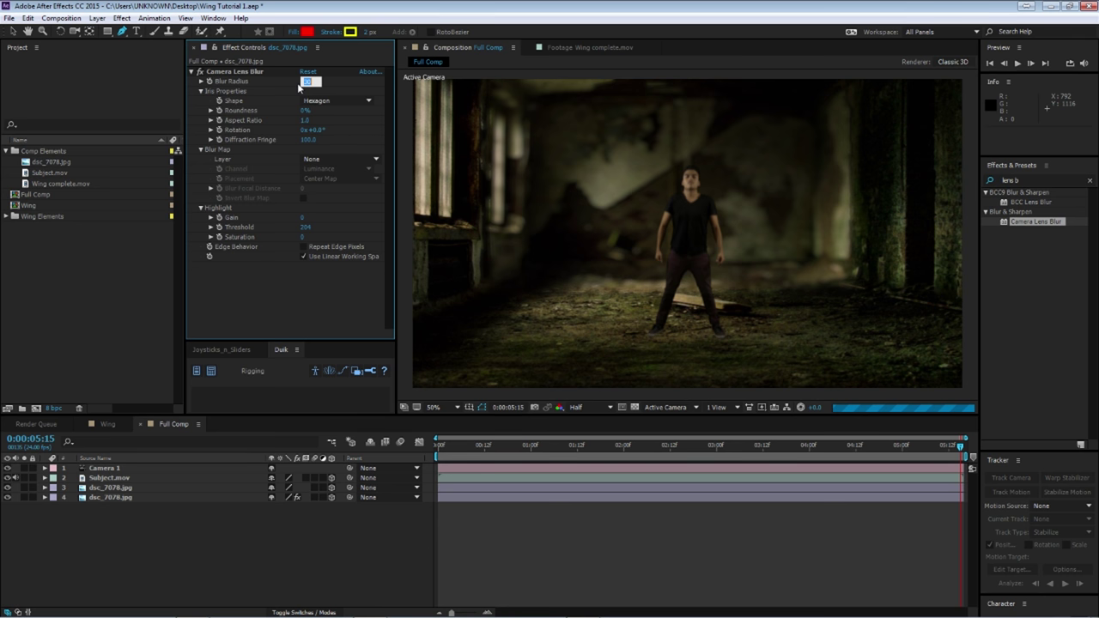
text(20)
key(Return)
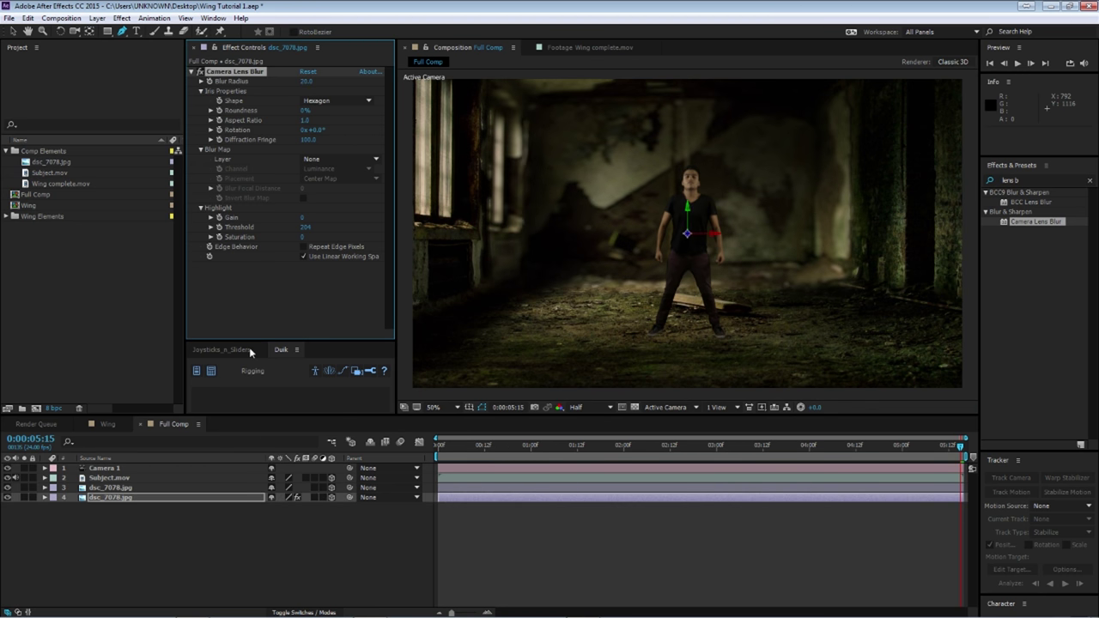
click(306, 81)
text(12)
key(Return)
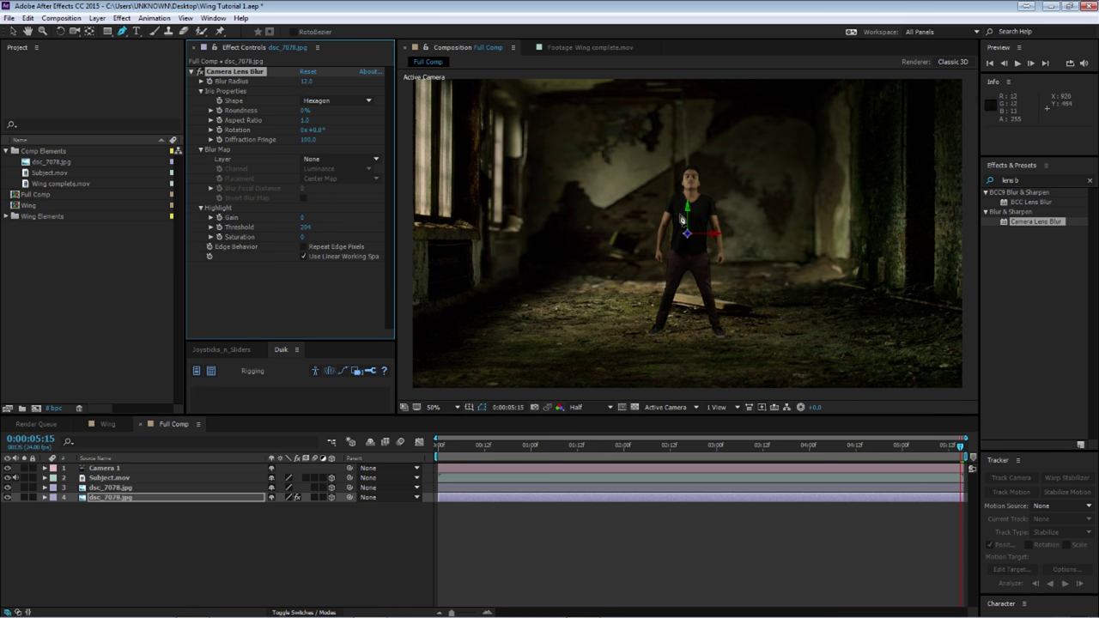
click(192, 72)
Review the Full Comp layers, including the blurred photo's effects.
click(161, 536)
click(103, 488)
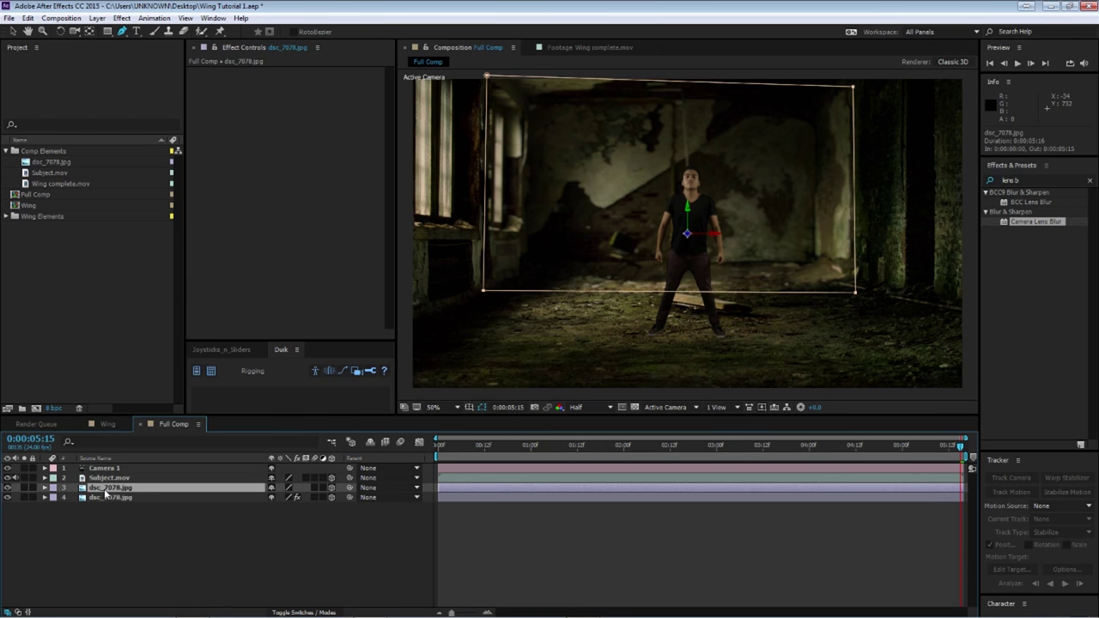
click(110, 501)
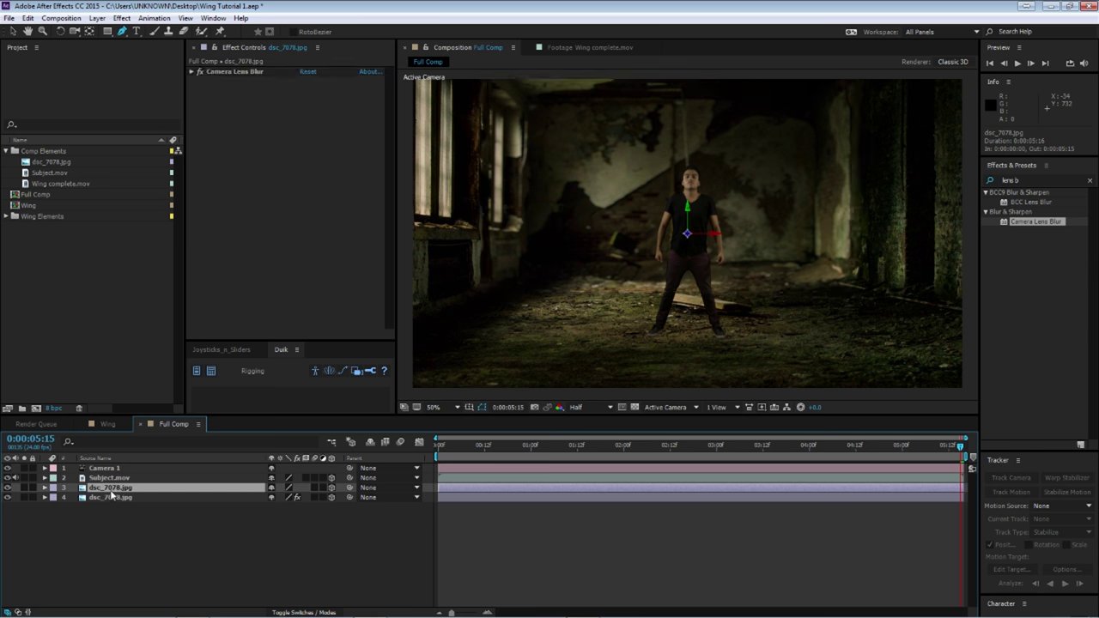
click(78, 501)
click(103, 566)
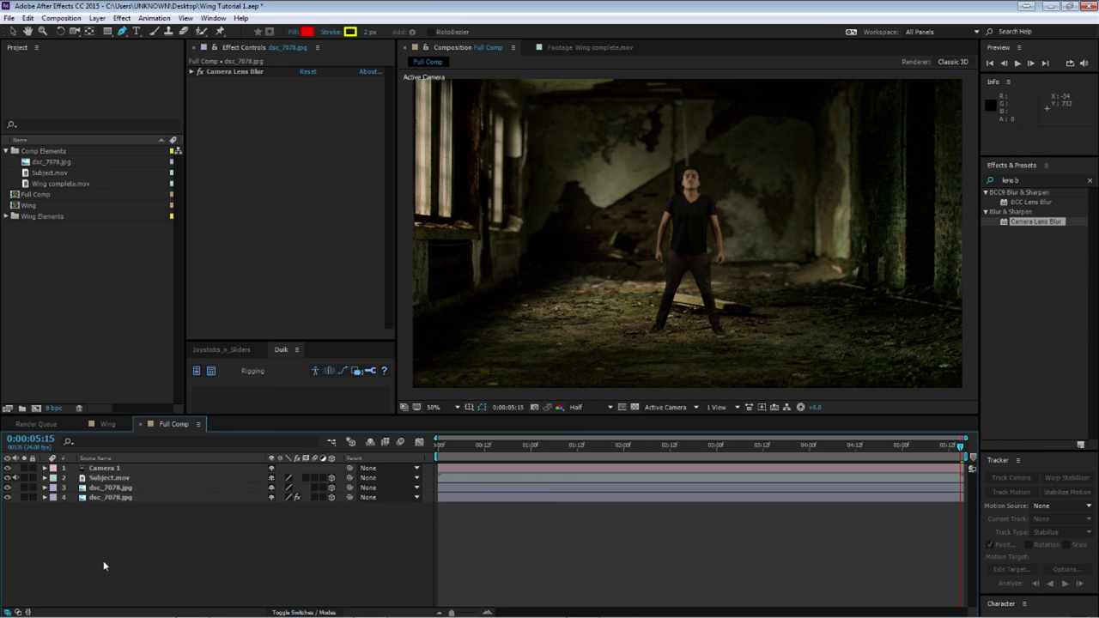
click(112, 478)
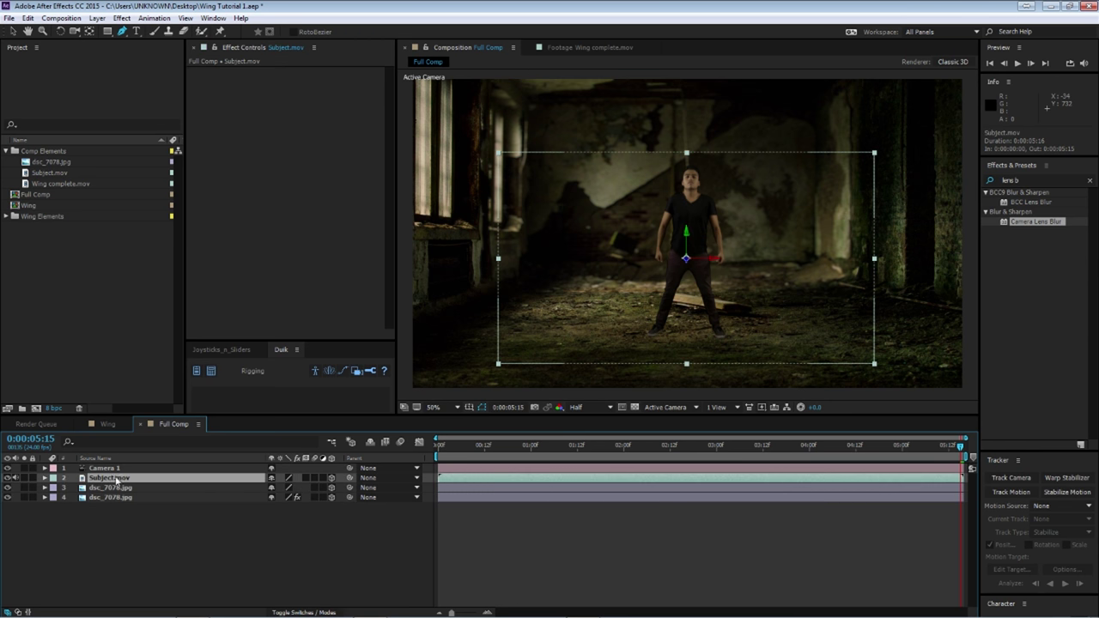
click(186, 543)
Inspect the dsc_7078.jpg and Wing complete.mov items, peek at the Wing composition, and return to Full Comp.
click(58, 163)
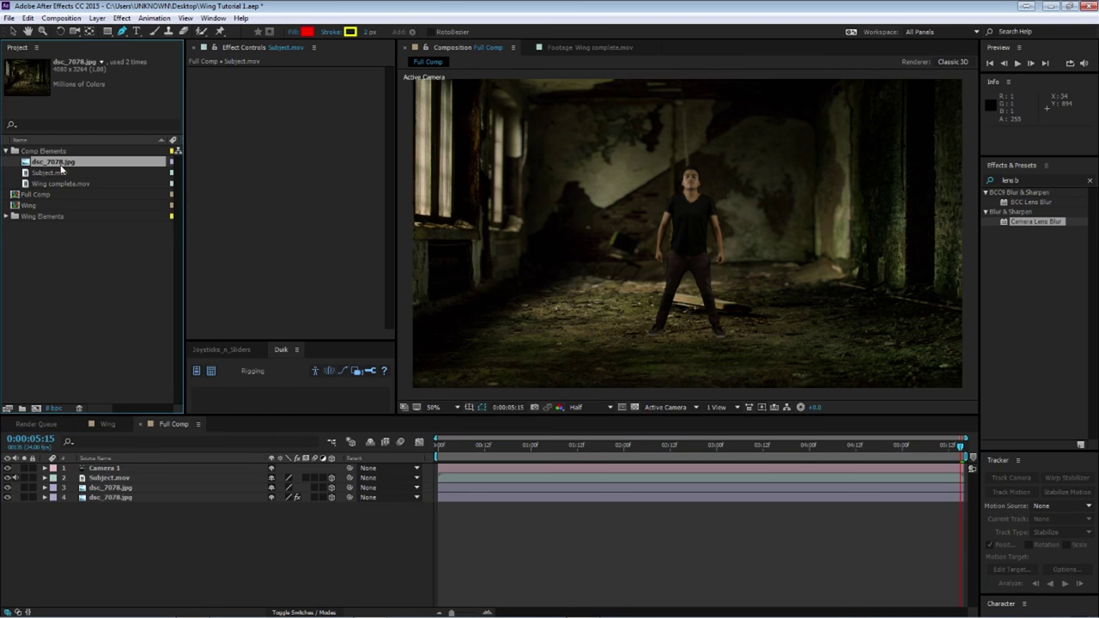
click(52, 182)
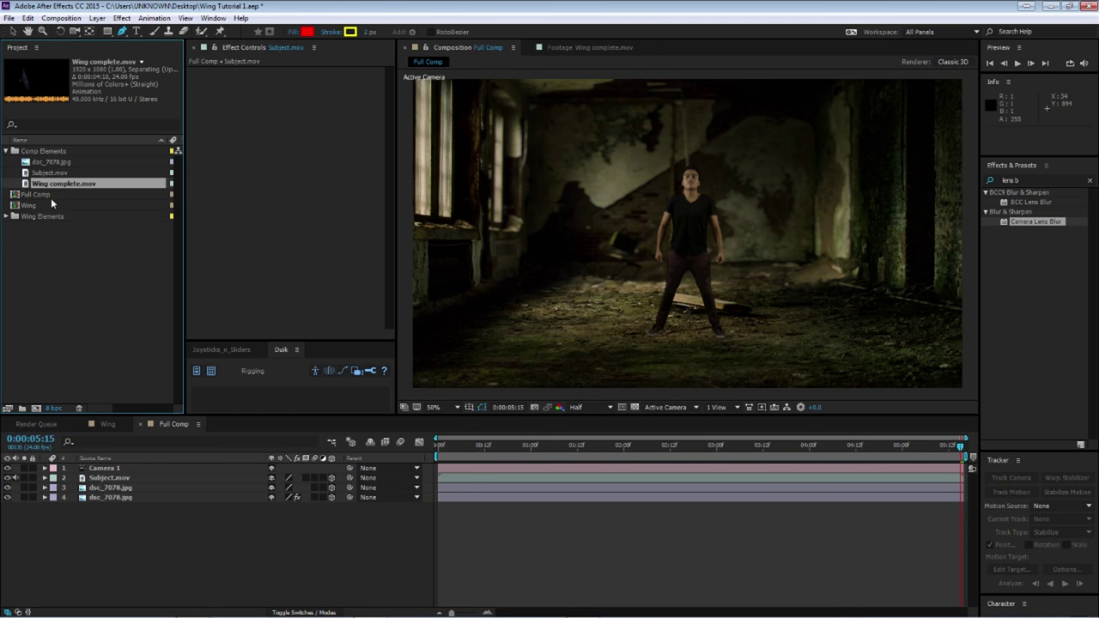
click(107, 425)
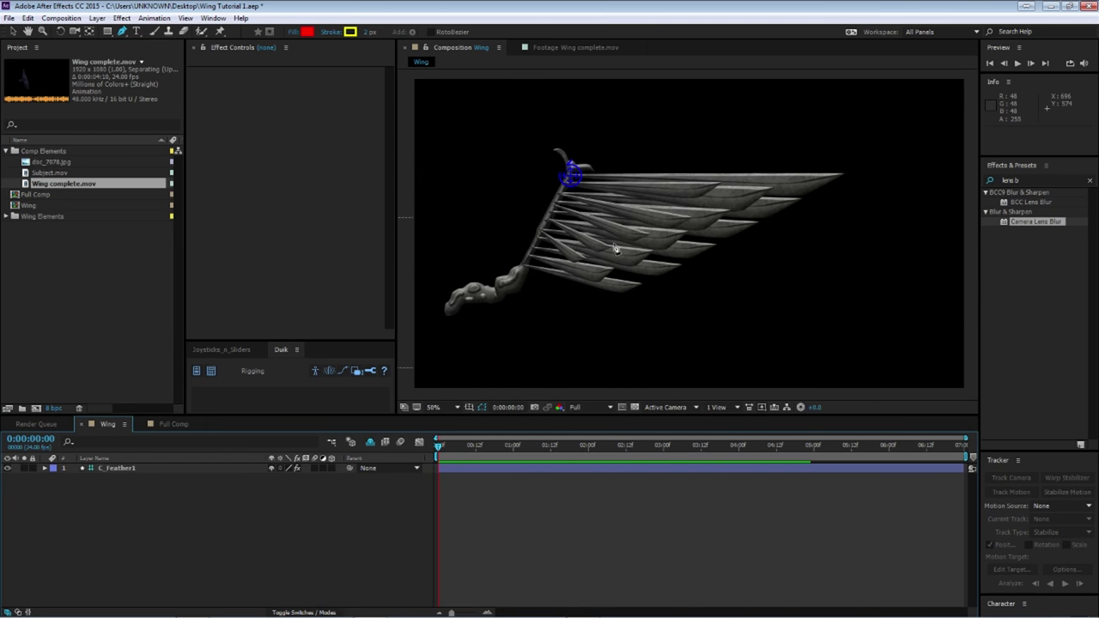
click(171, 423)
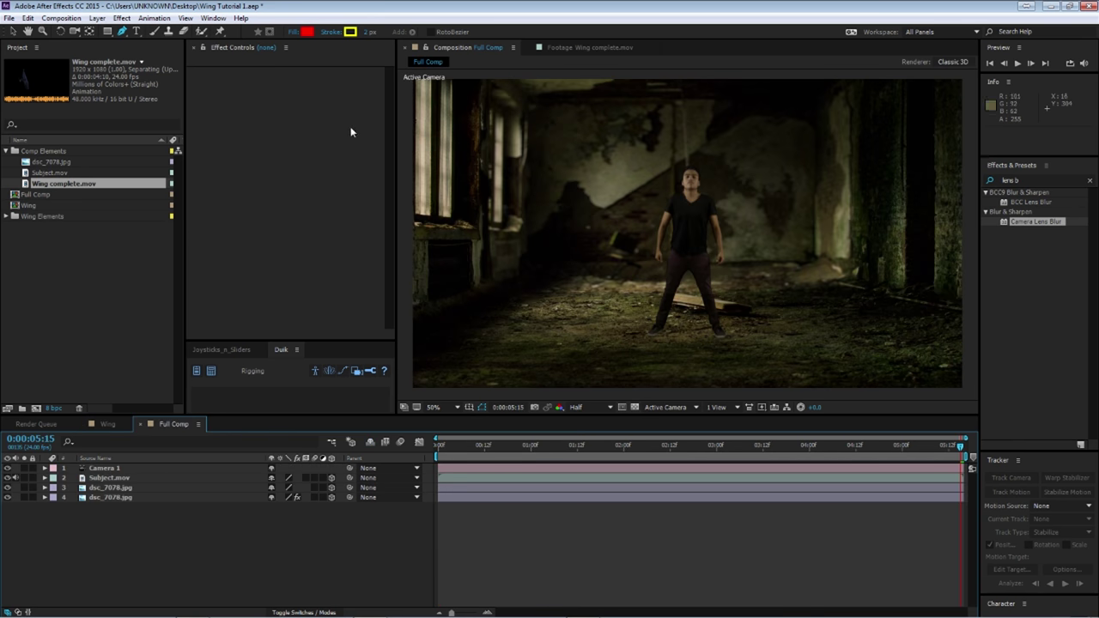
key(v)
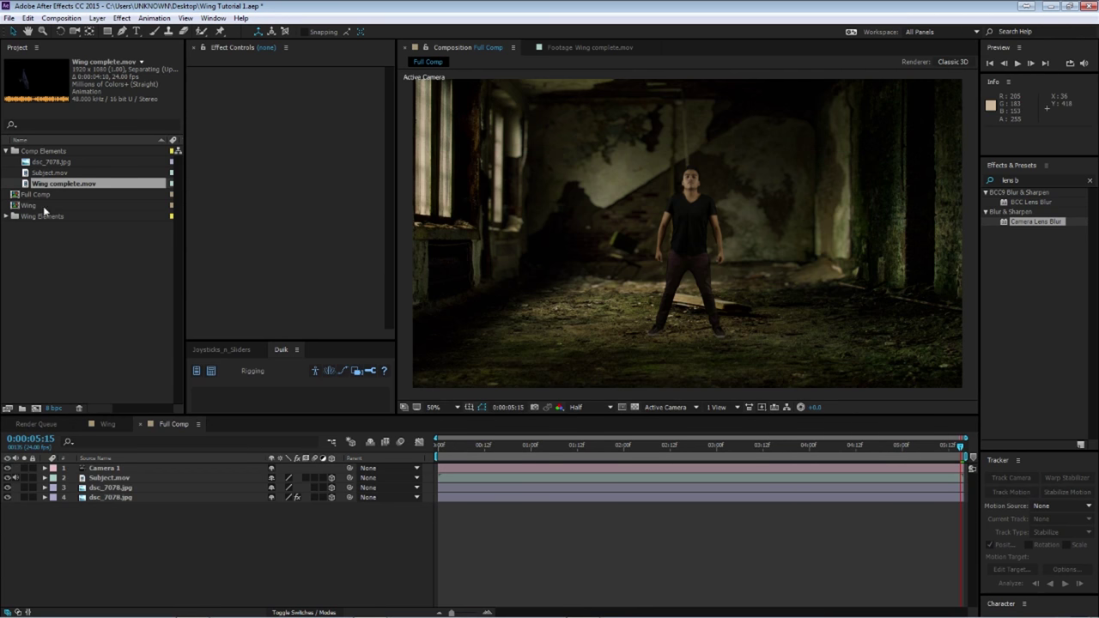
Open the Wing composition and select its C_Feather1 controller layer.
click(106, 426)
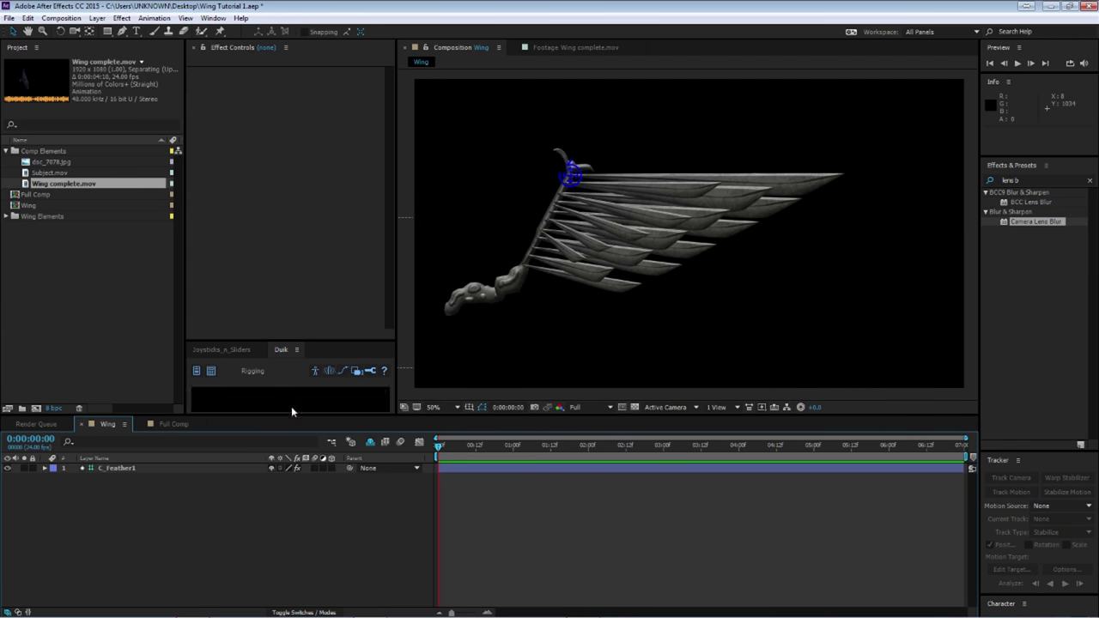
click(127, 470)
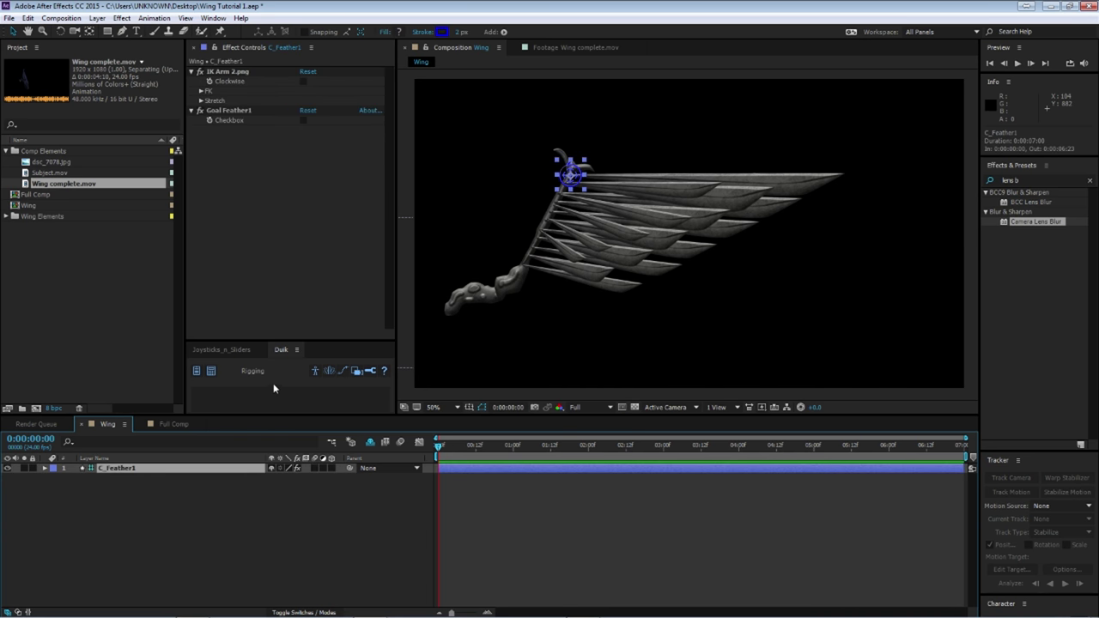
click(175, 424)
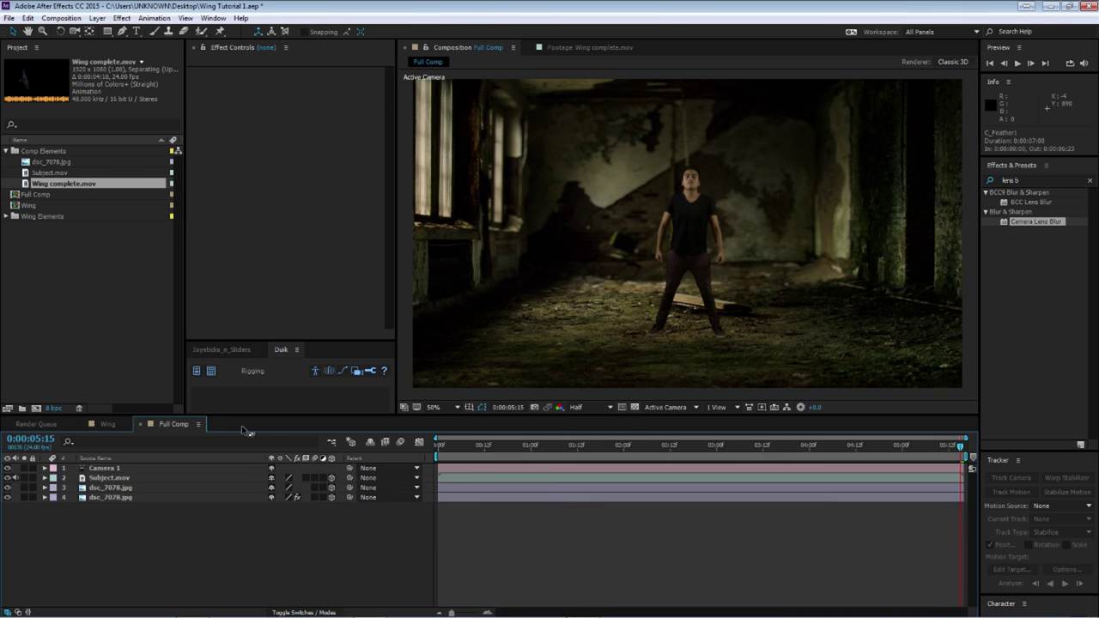
click(107, 424)
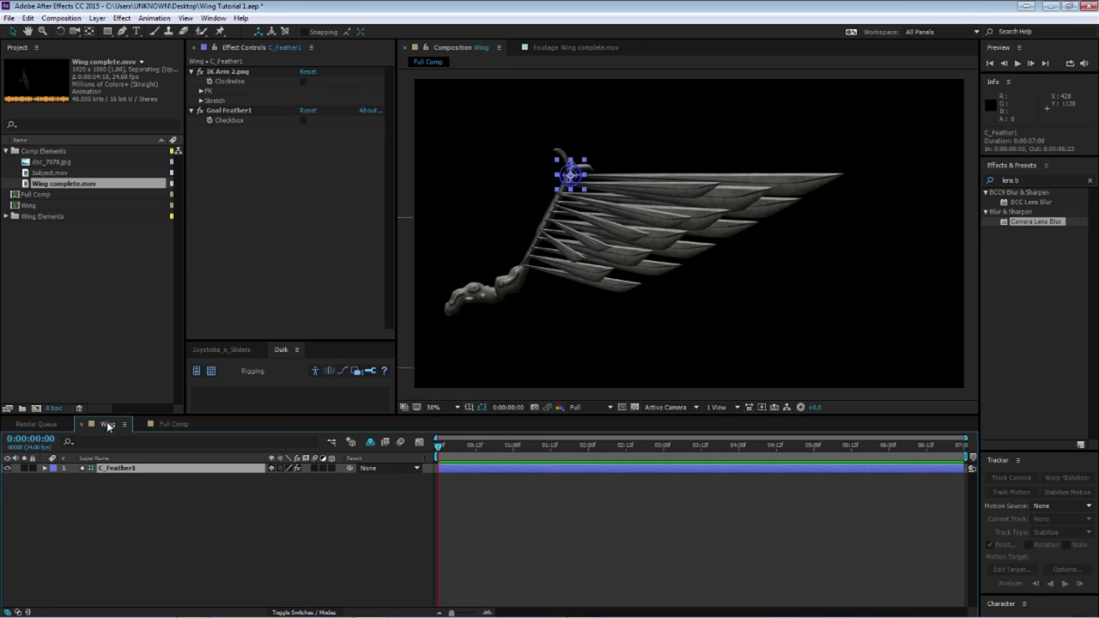
Reveal the hidden shy feather layers and make every Wing layer 3D.
click(370, 441)
click(157, 478)
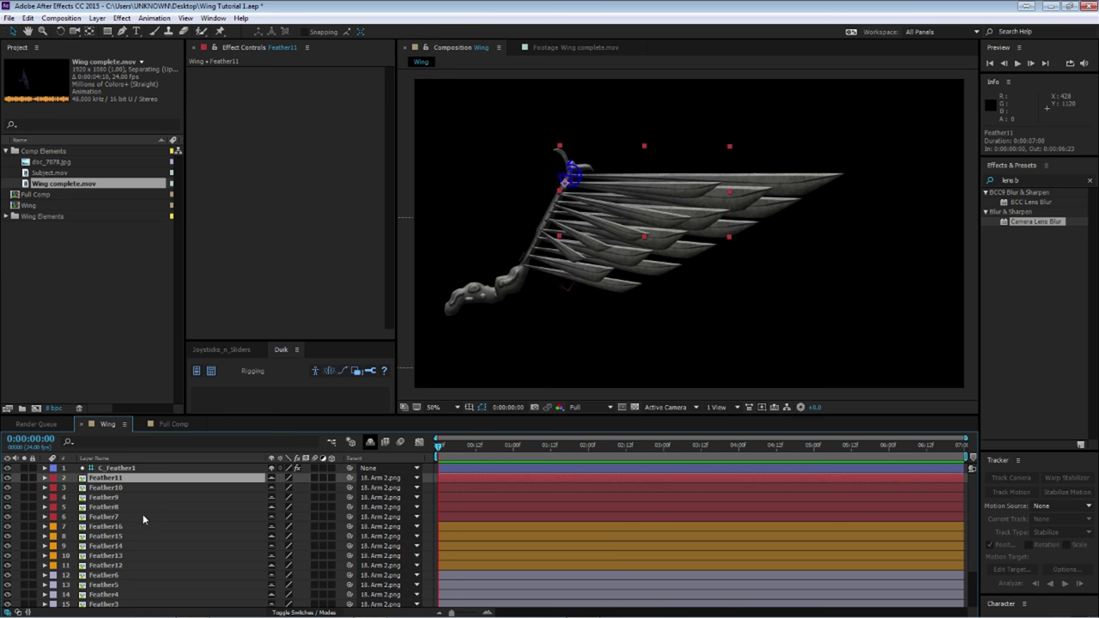
click(156, 468)
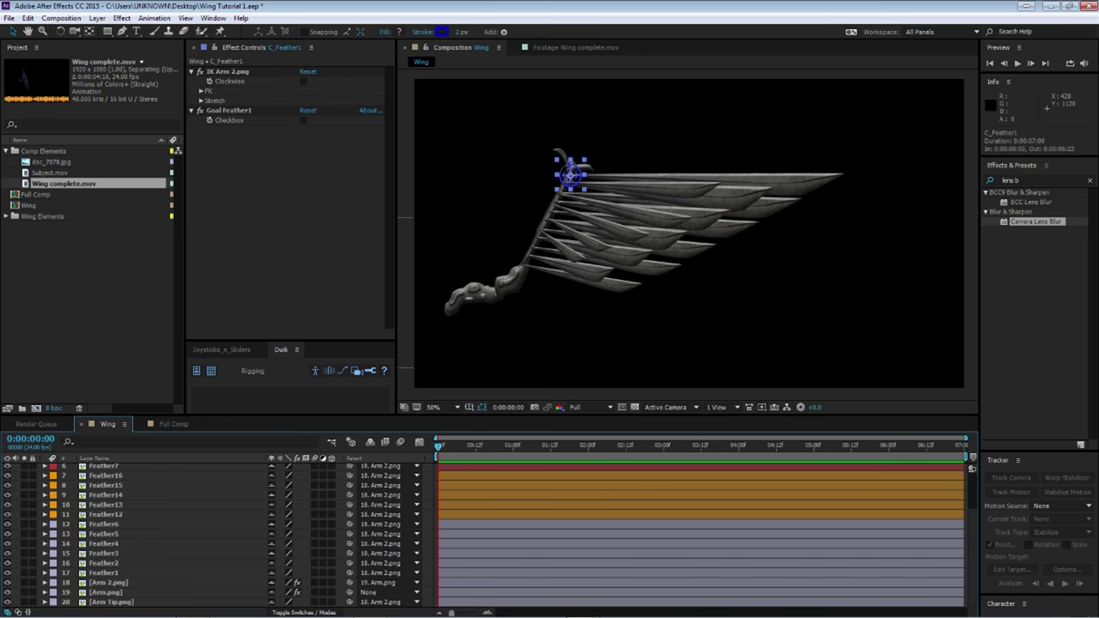
key(ctrl+a)
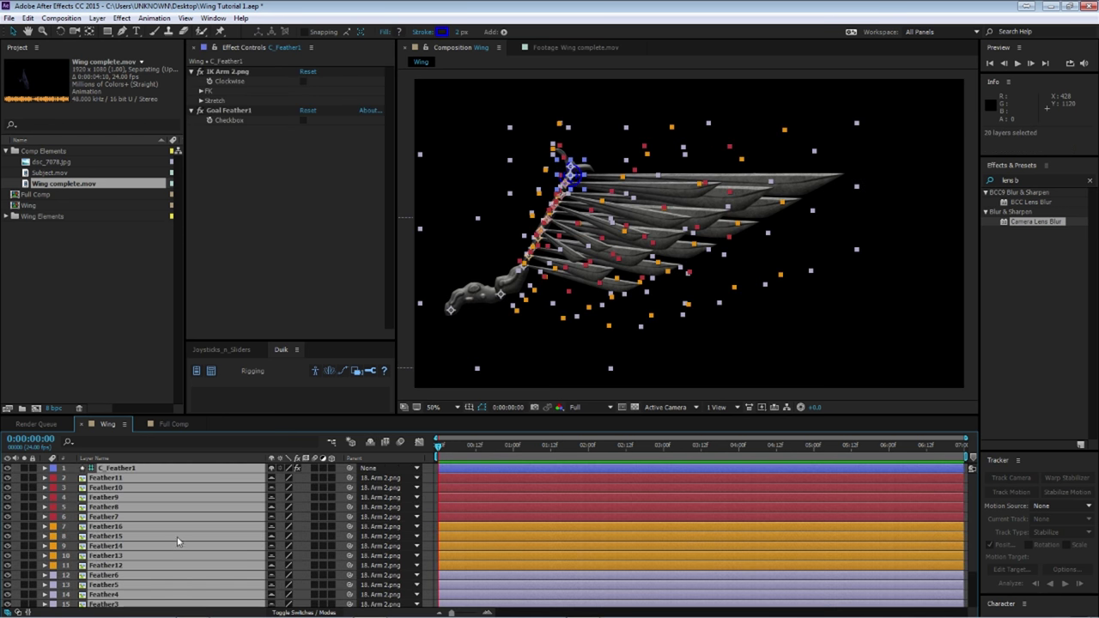
click(332, 471)
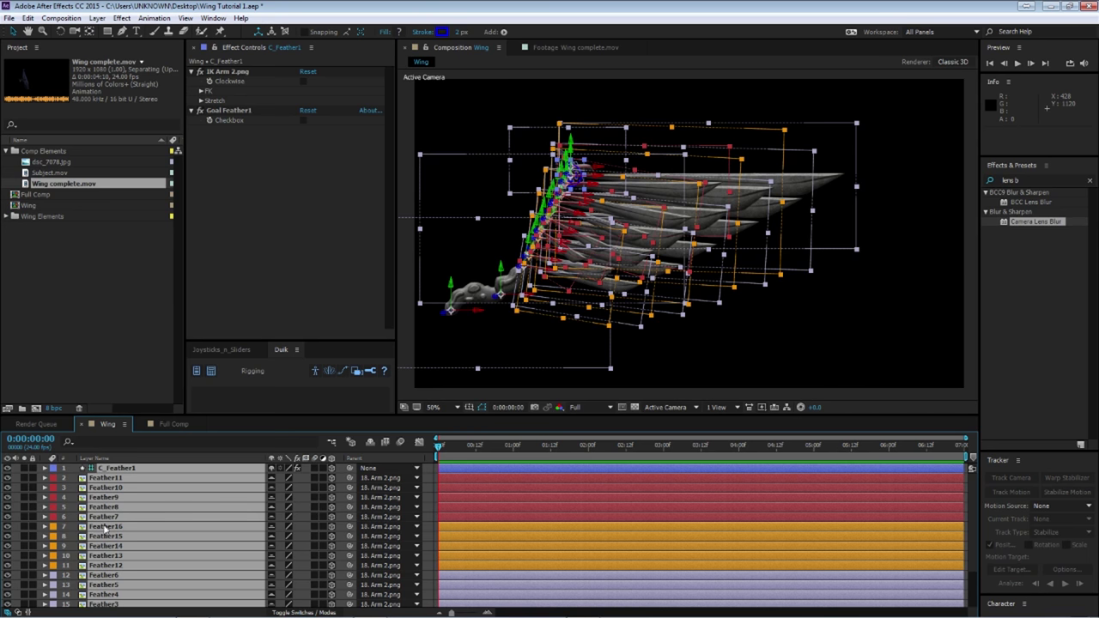
Select Feather11 through Feather12 and split the viewer into Top and camera views.
click(168, 497)
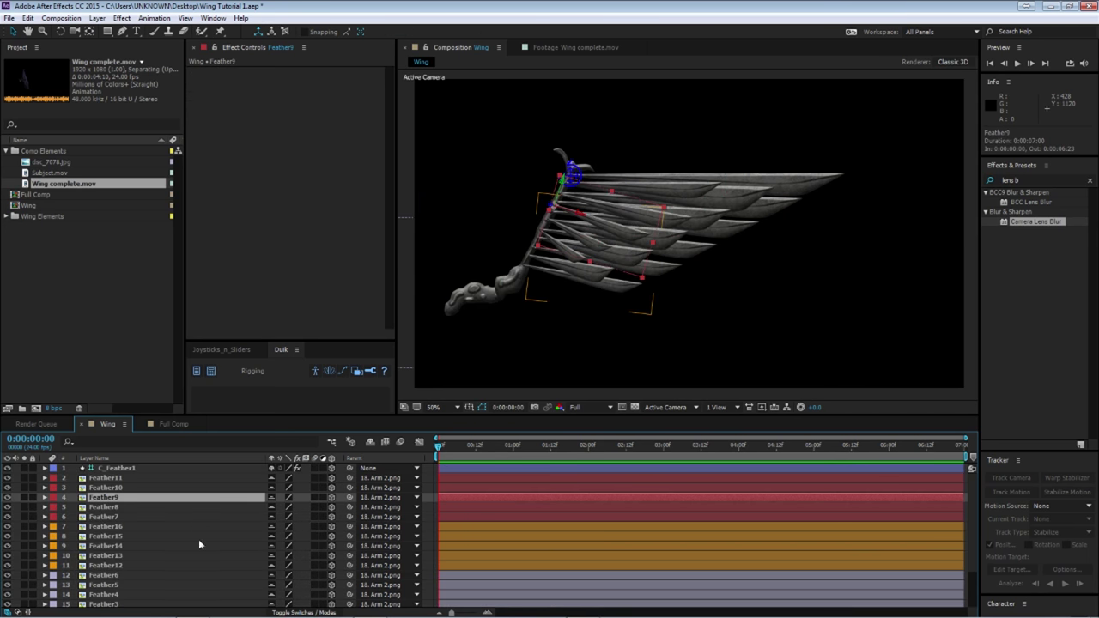
click(133, 481)
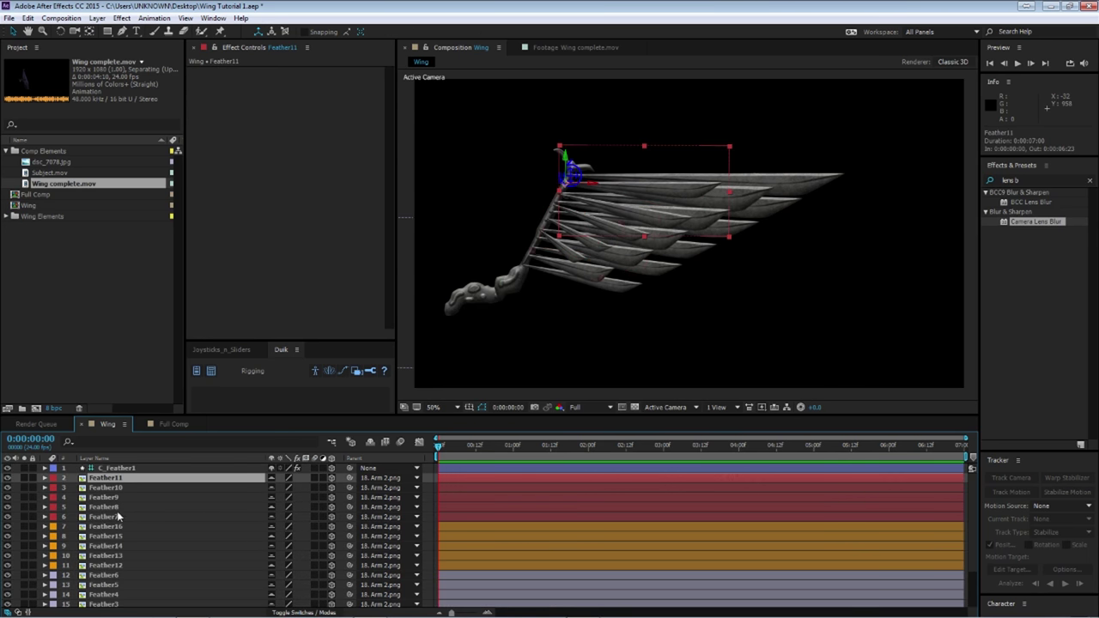
shift+click(120, 518)
shift+click(121, 565)
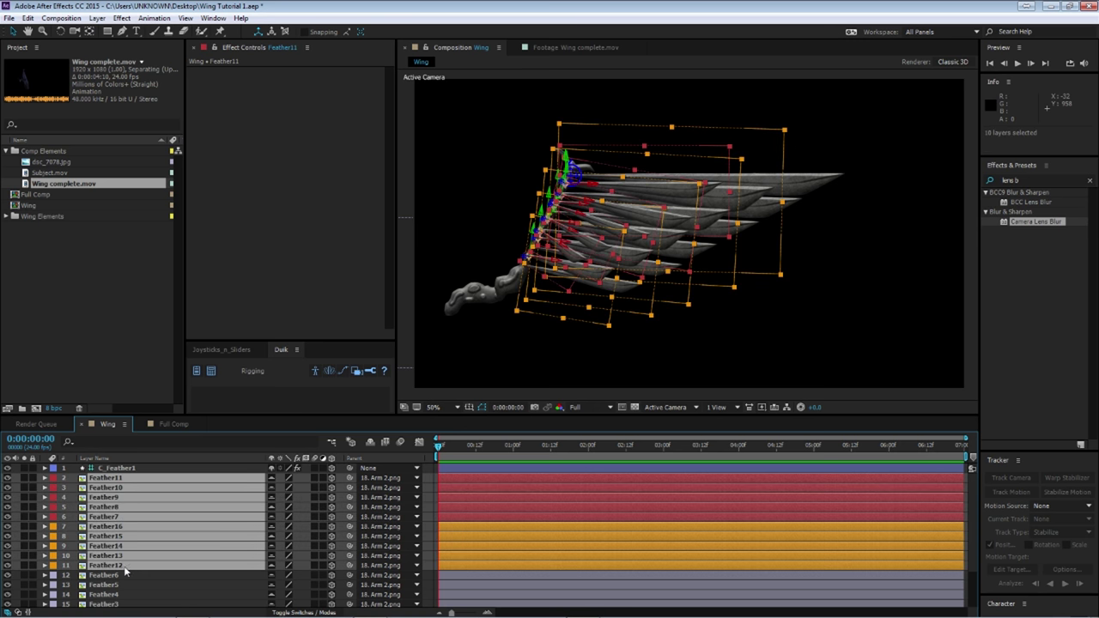
click(716, 408)
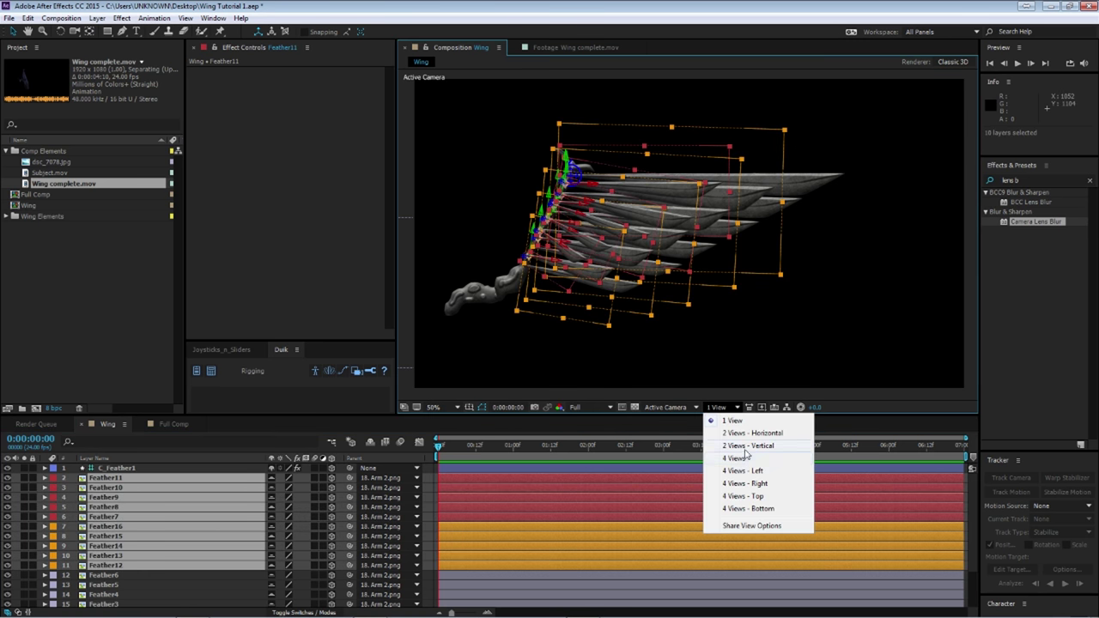
click(743, 434)
Push the ten selected feathers back in Z depth in the Top view.
scroll(543, 261, up, 5)
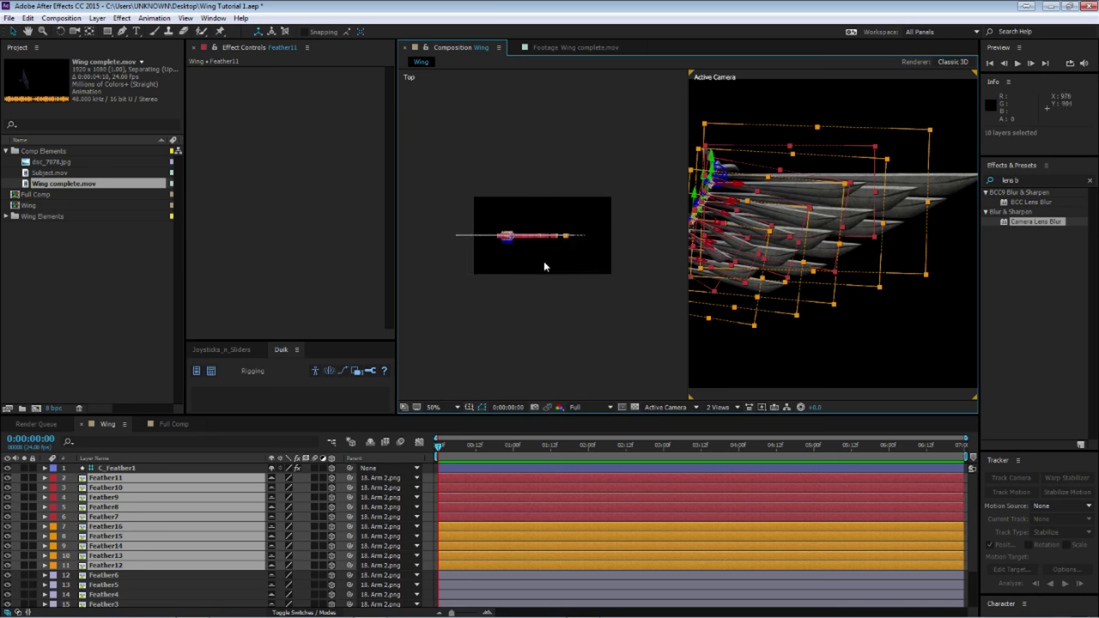
drag(534, 278, 601, 279)
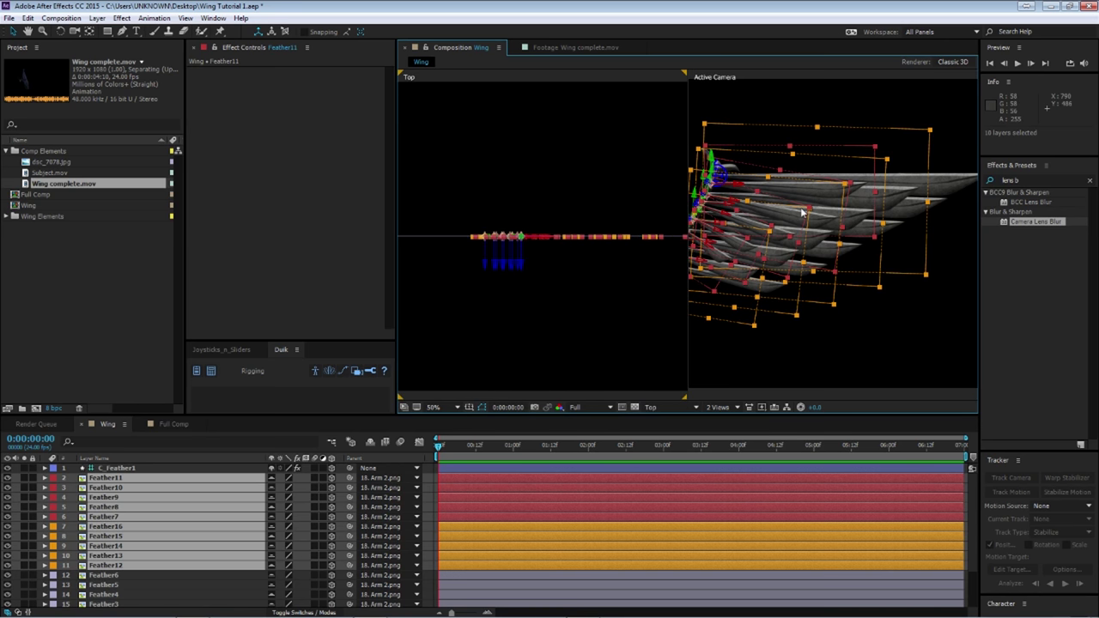
scroll(481, 288, up, 2)
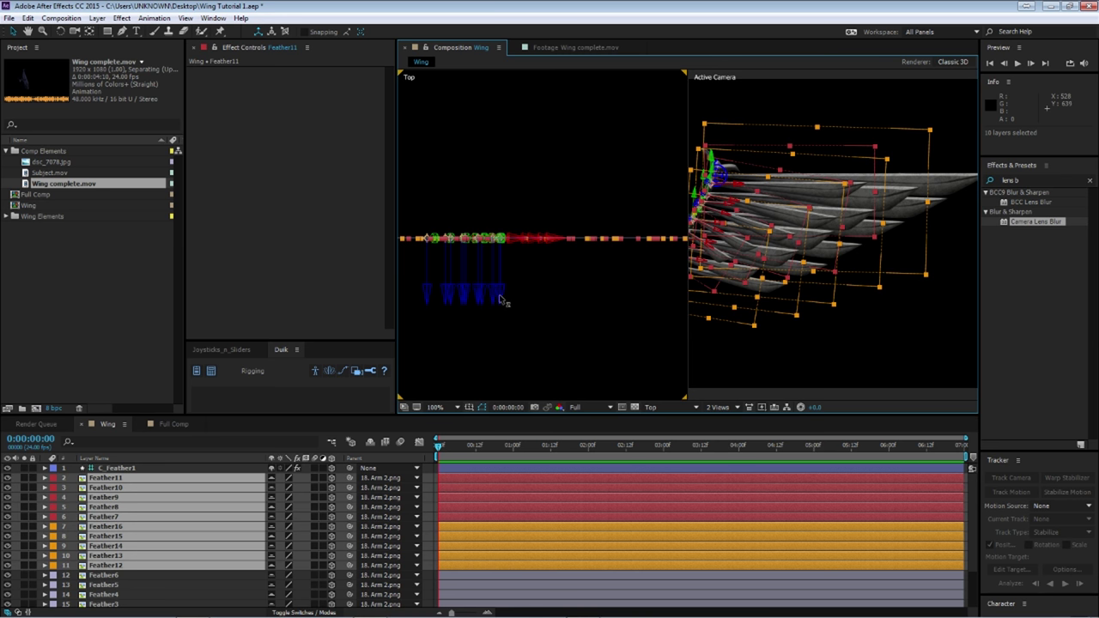
drag(500, 298, 504, 311)
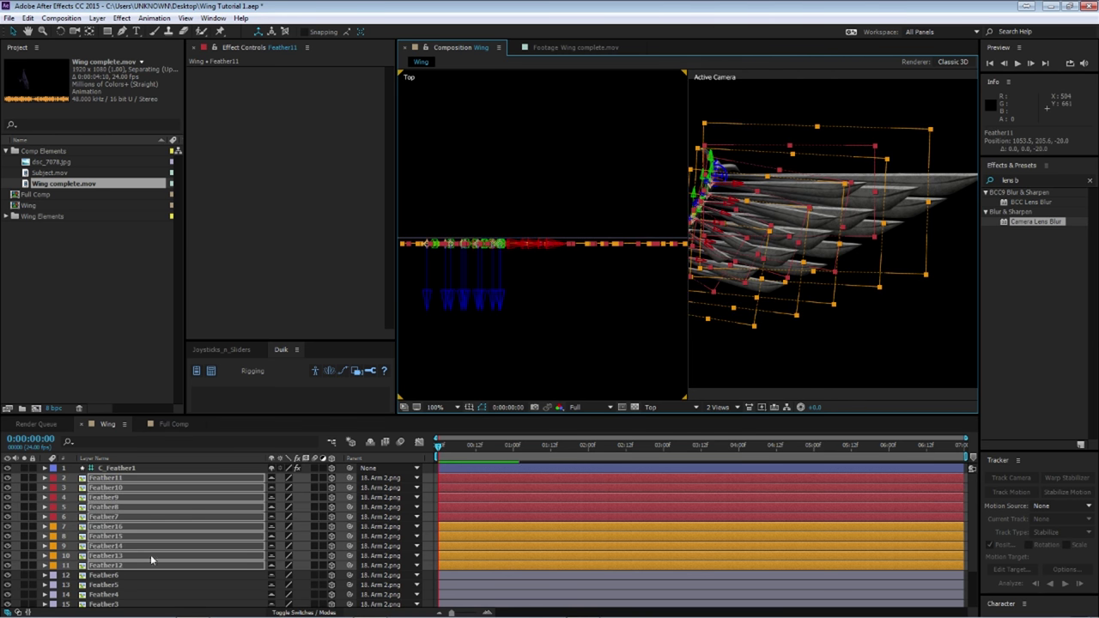
Push the five red feathers, Feather7 through Feather11, further back in depth.
click(106, 574)
click(103, 517)
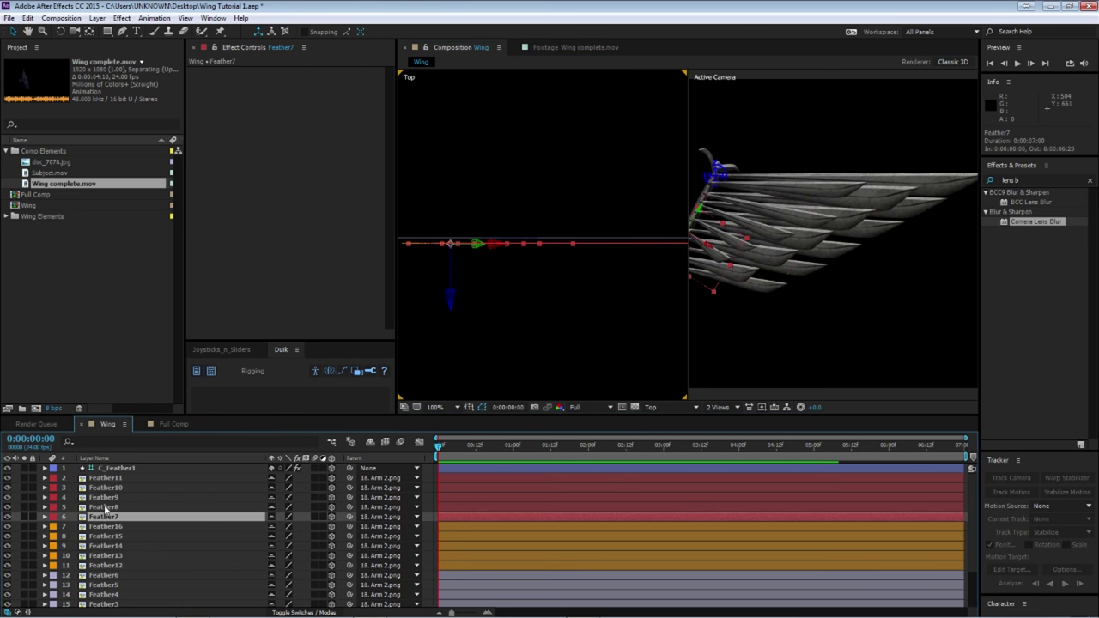
shift+click(105, 477)
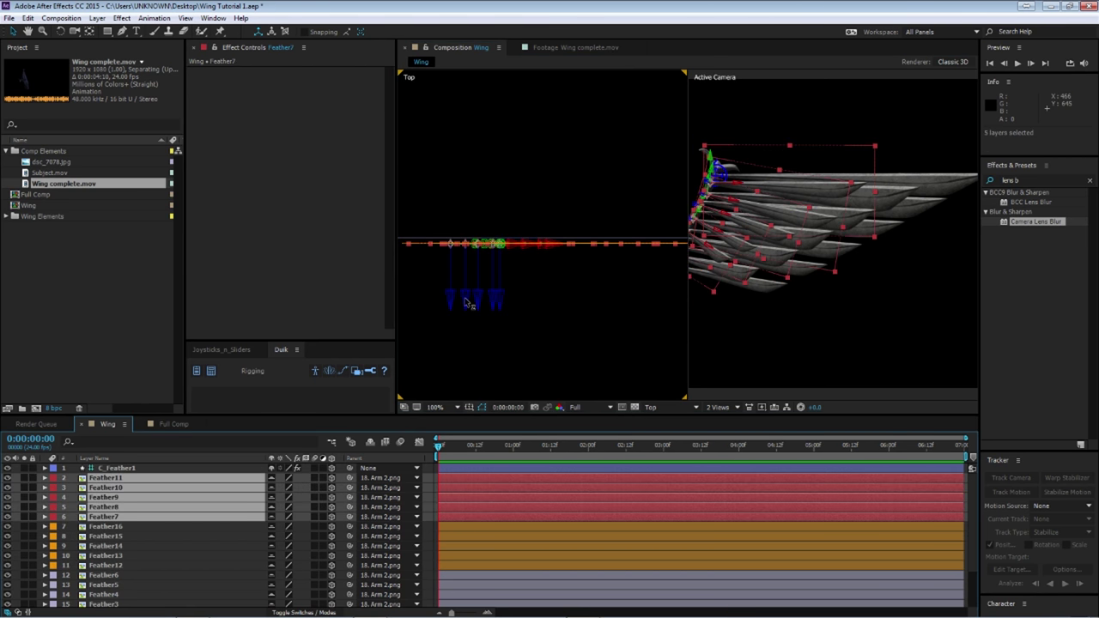
drag(466, 302, 466, 319)
Select Feather14 and return the viewer to a single camera view.
click(154, 549)
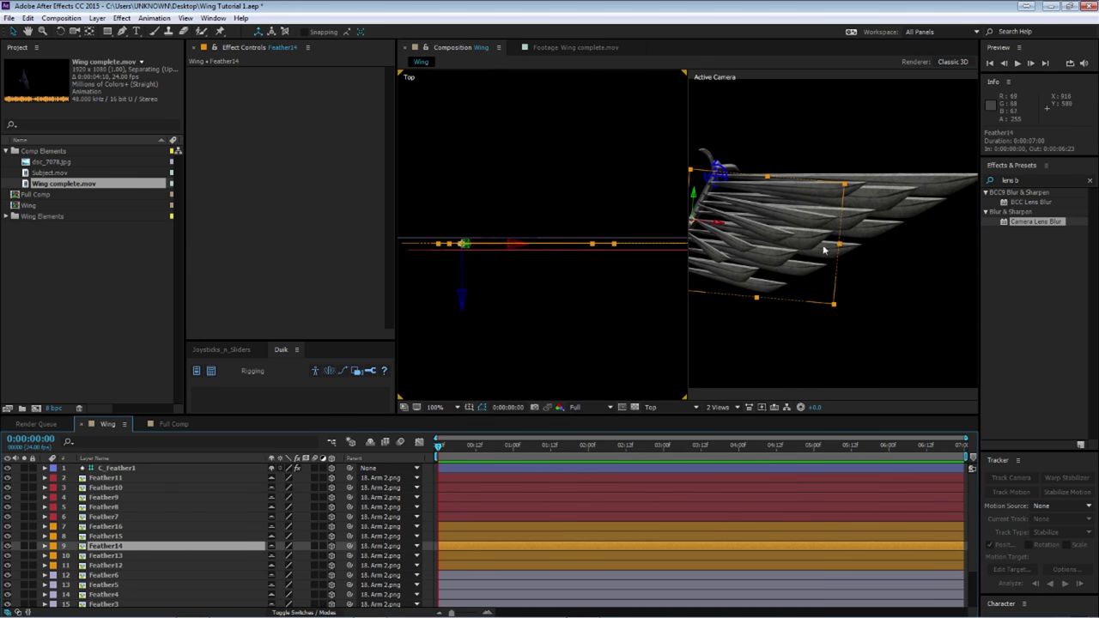
click(717, 409)
click(730, 422)
scroll(586, 304, down, 2)
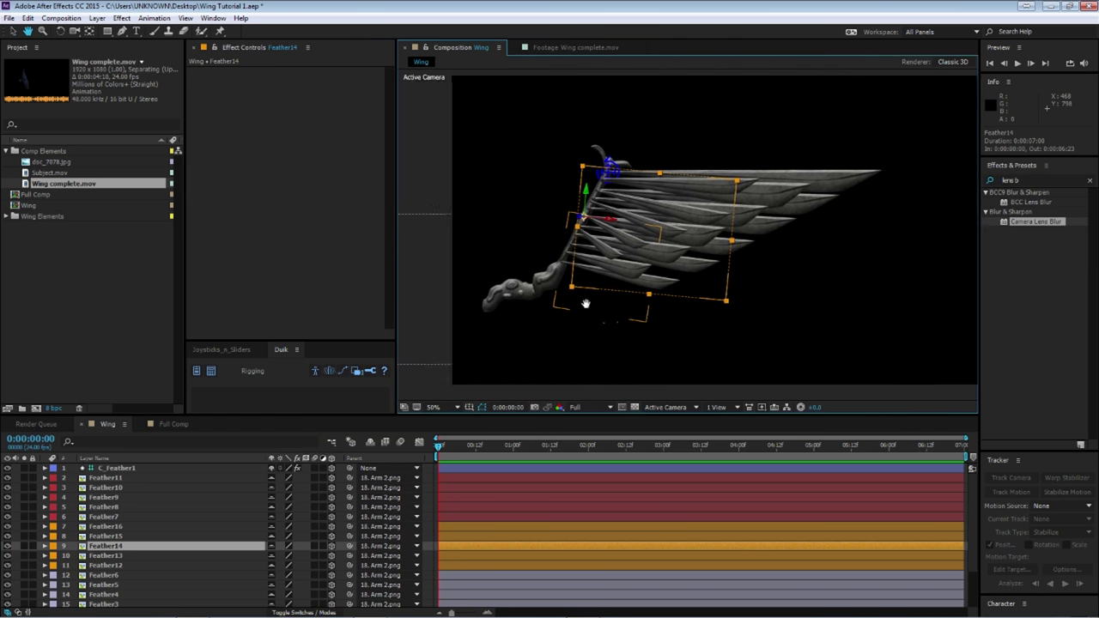
drag(586, 304, 541, 310)
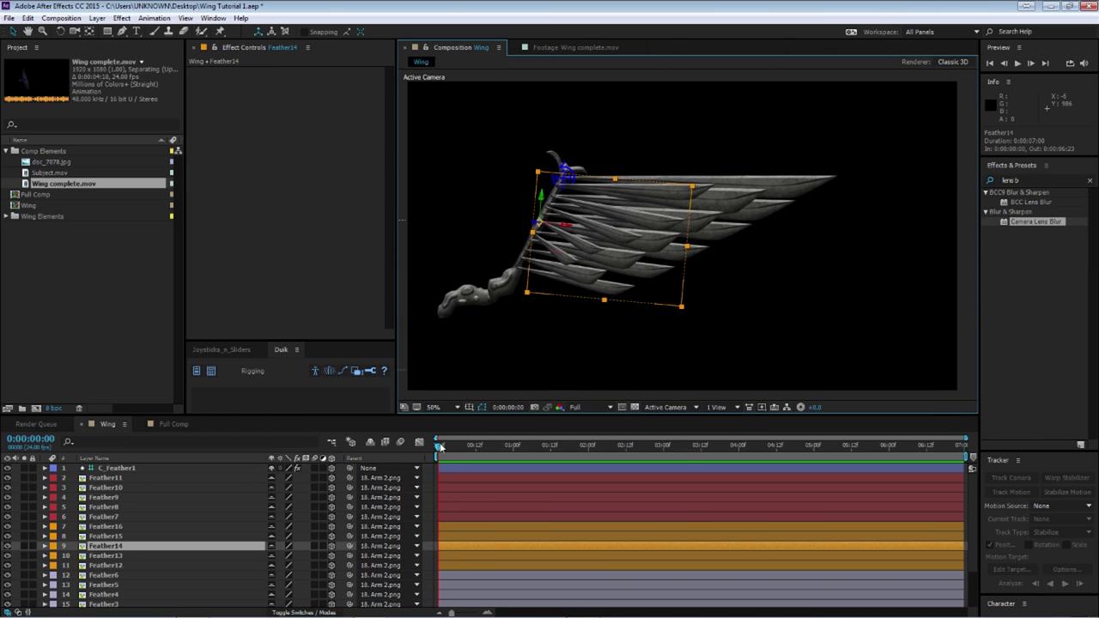
click(170, 468)
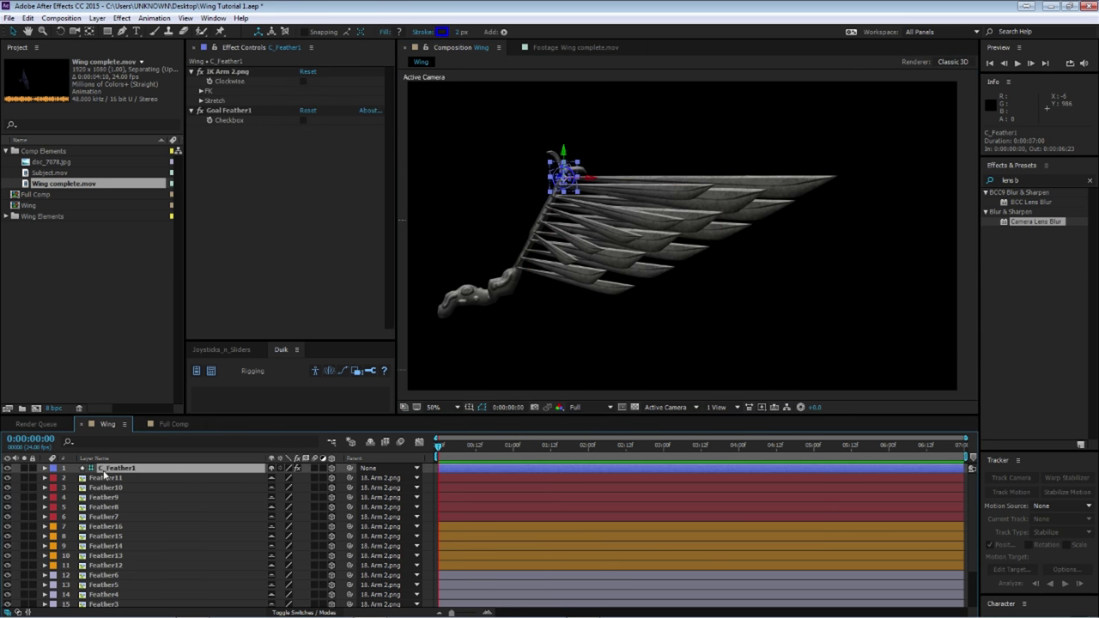
key(p)
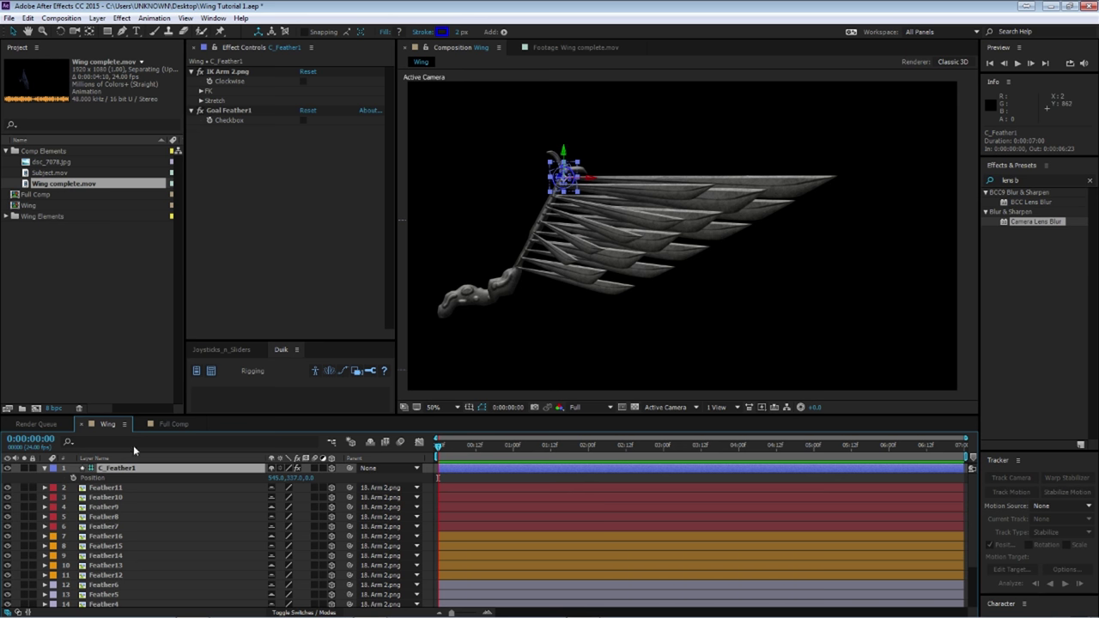
click(45, 468)
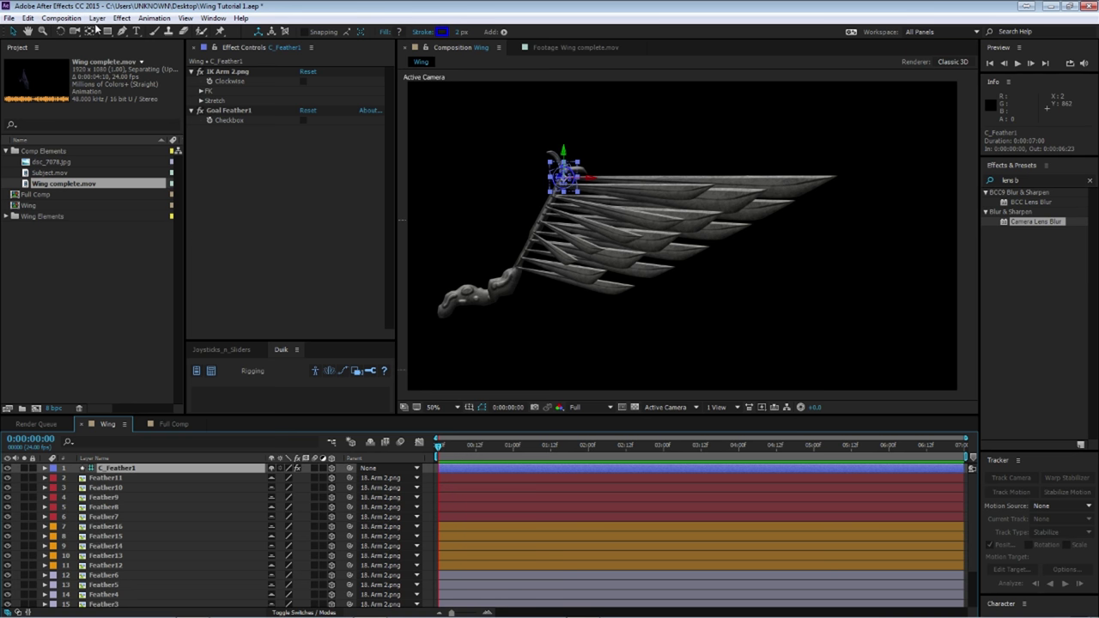
Add a new Spot light, Light 1, with 120% intensity.
click(97, 18)
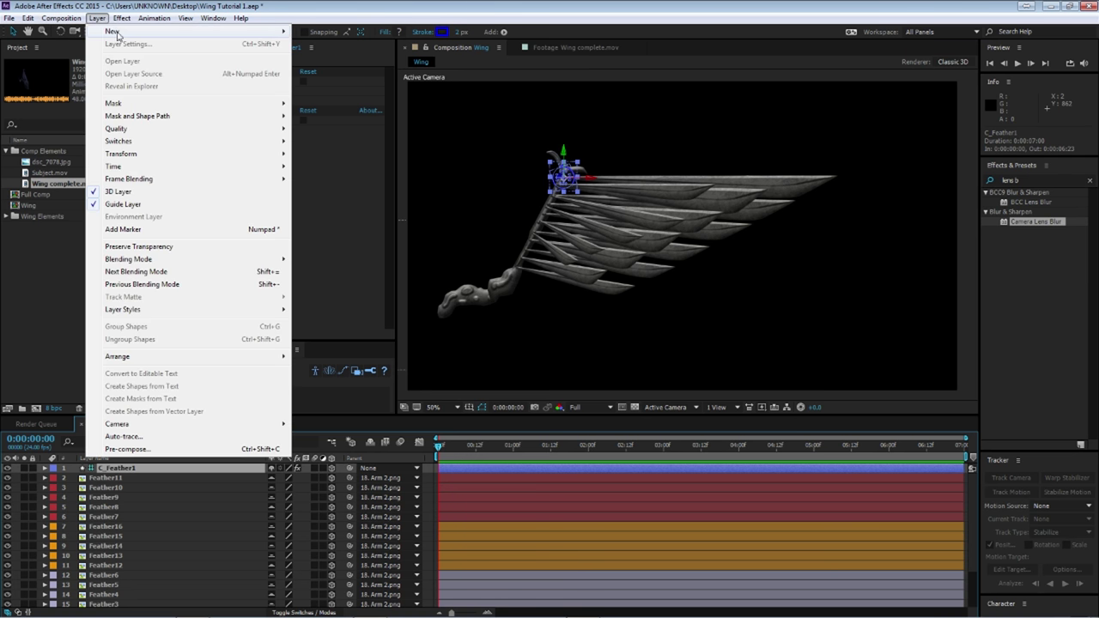
mouse_move(120, 32)
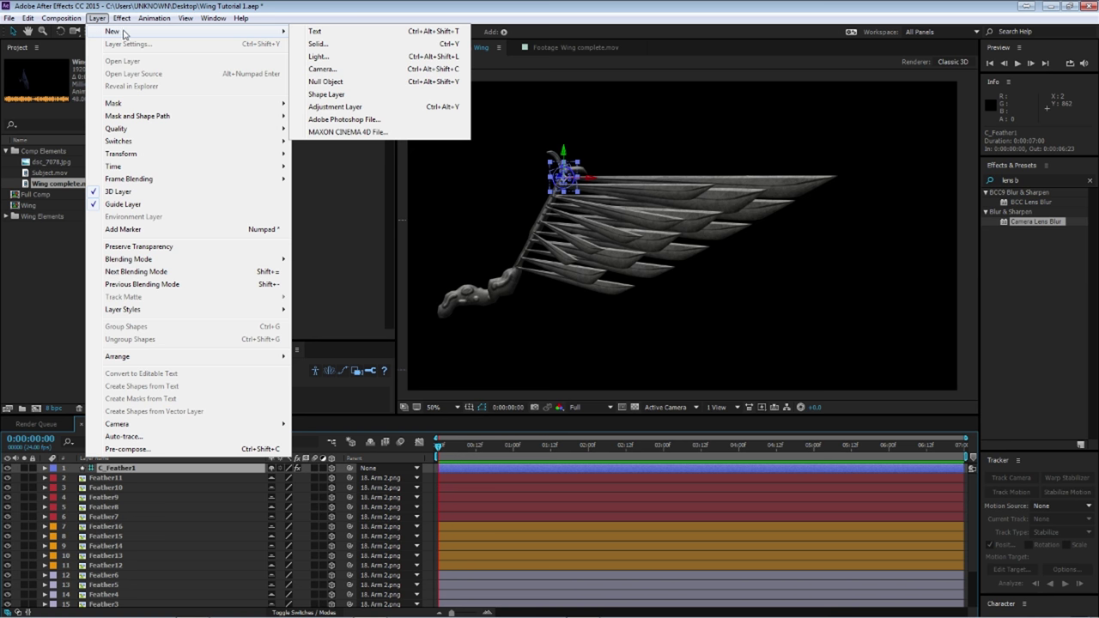
click(348, 56)
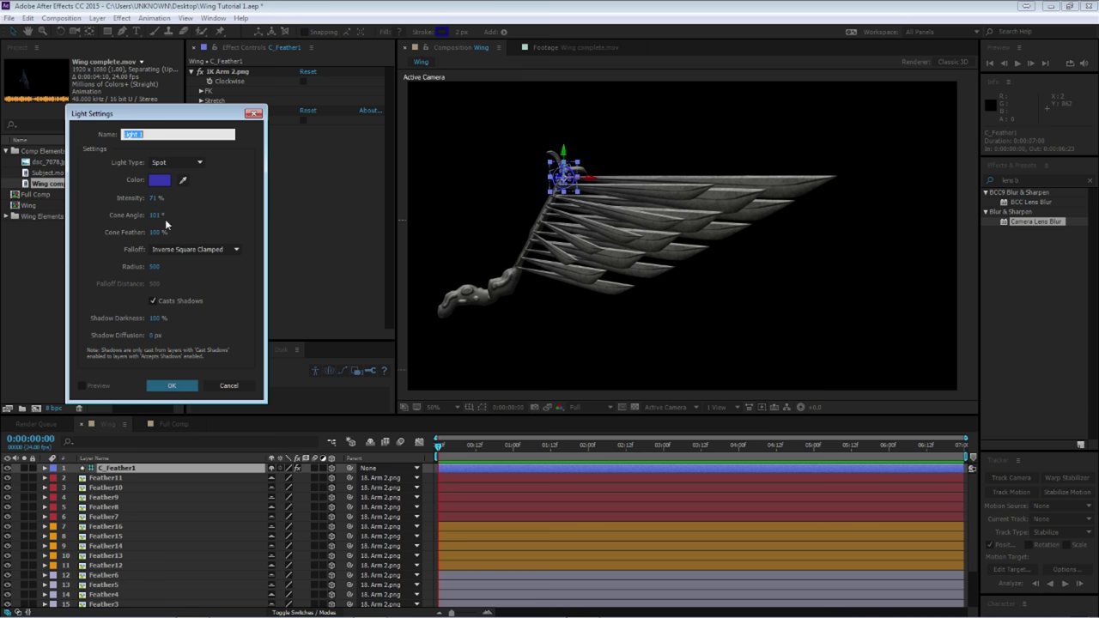
click(153, 198)
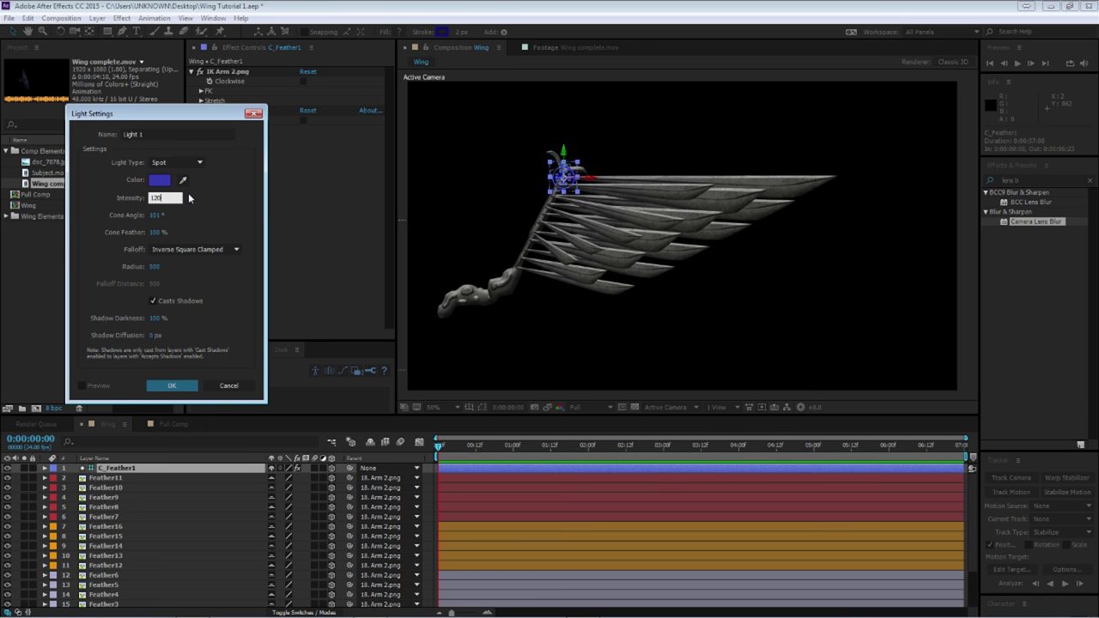
text(120)
key(Return)
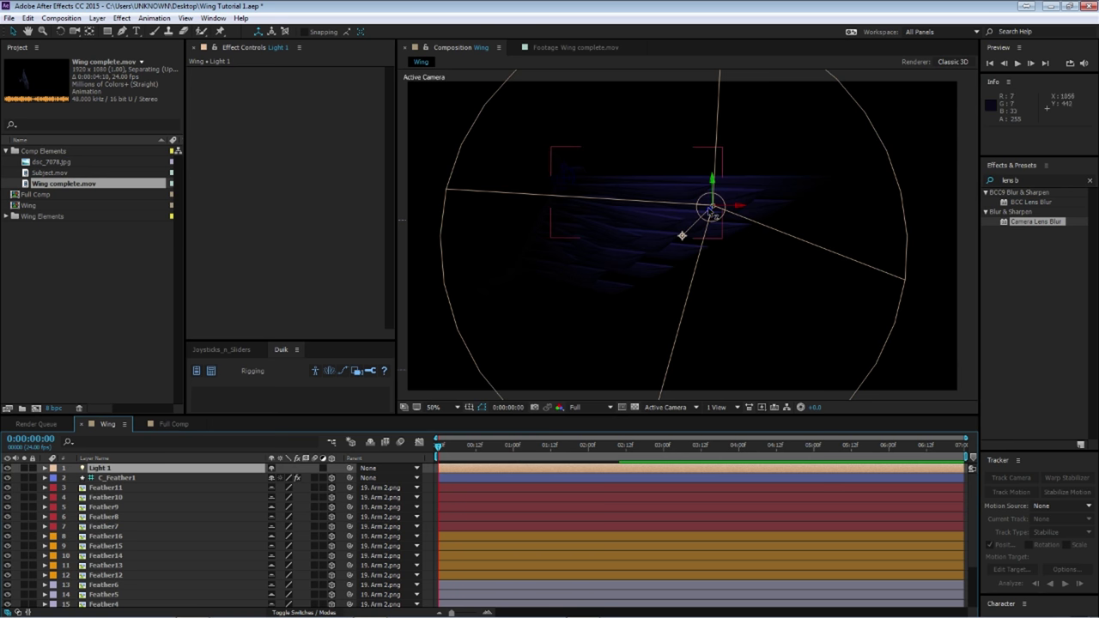
Raise the light to the top of the frame, aiming it down onto the wing.
drag(682, 235, 662, 212)
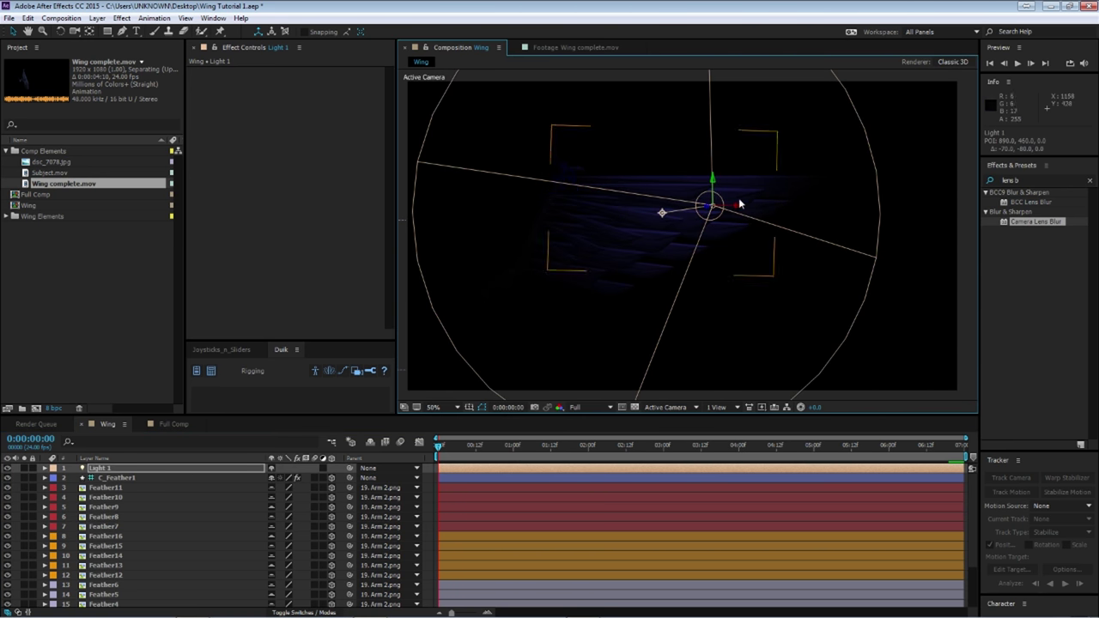
drag(717, 183, 712, 82)
drag(665, 148, 655, 208)
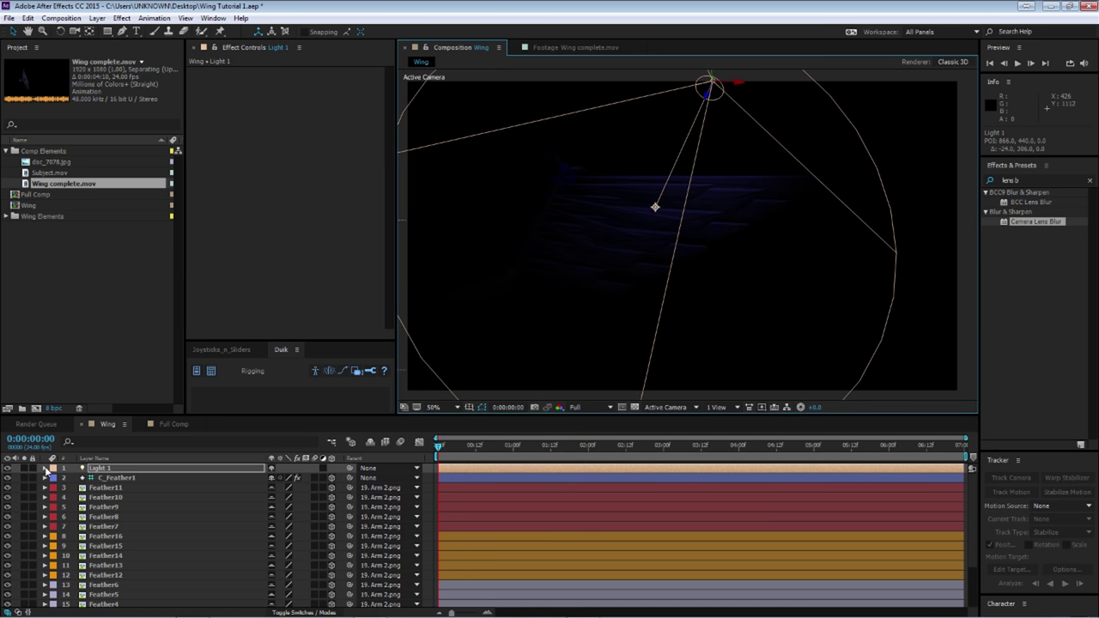
Set Light 1's colour to white, then select Feather11.
click(46, 469)
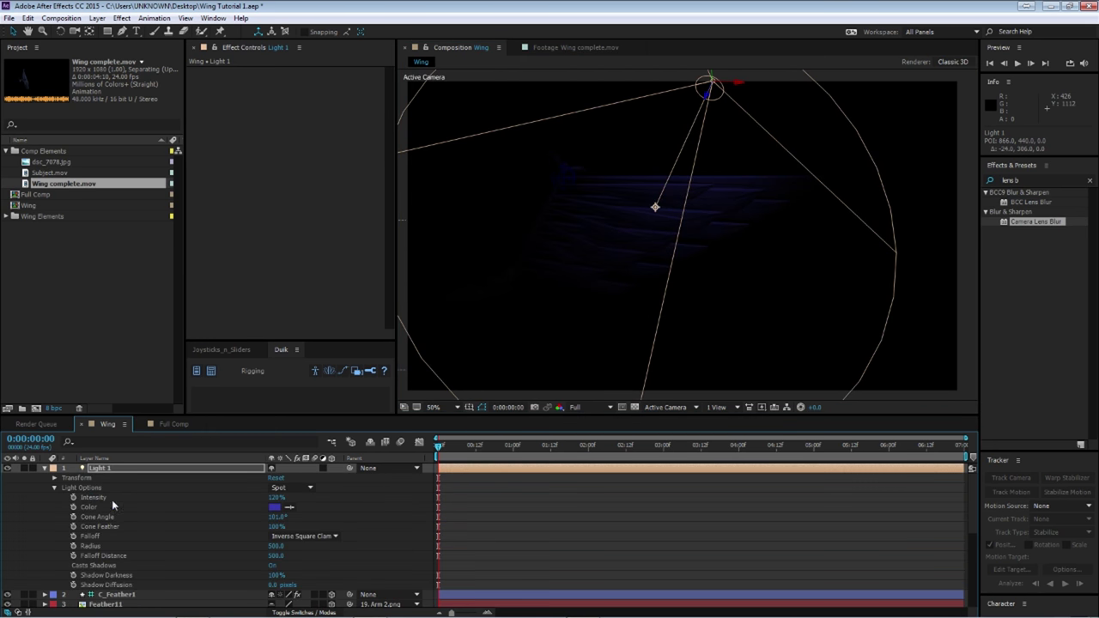
click(277, 507)
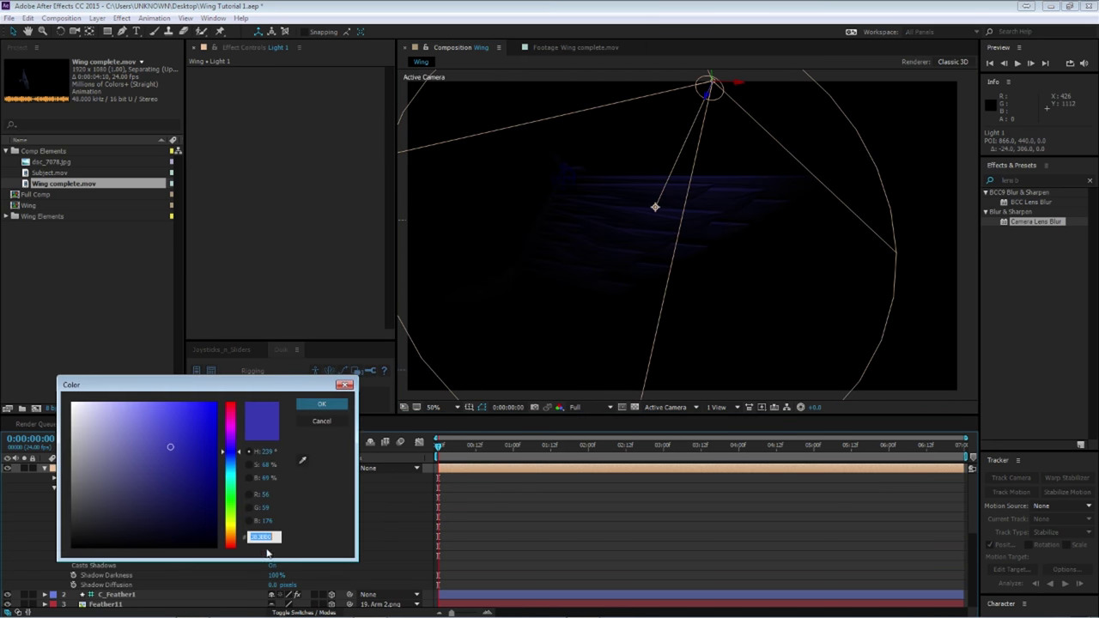
click(321, 404)
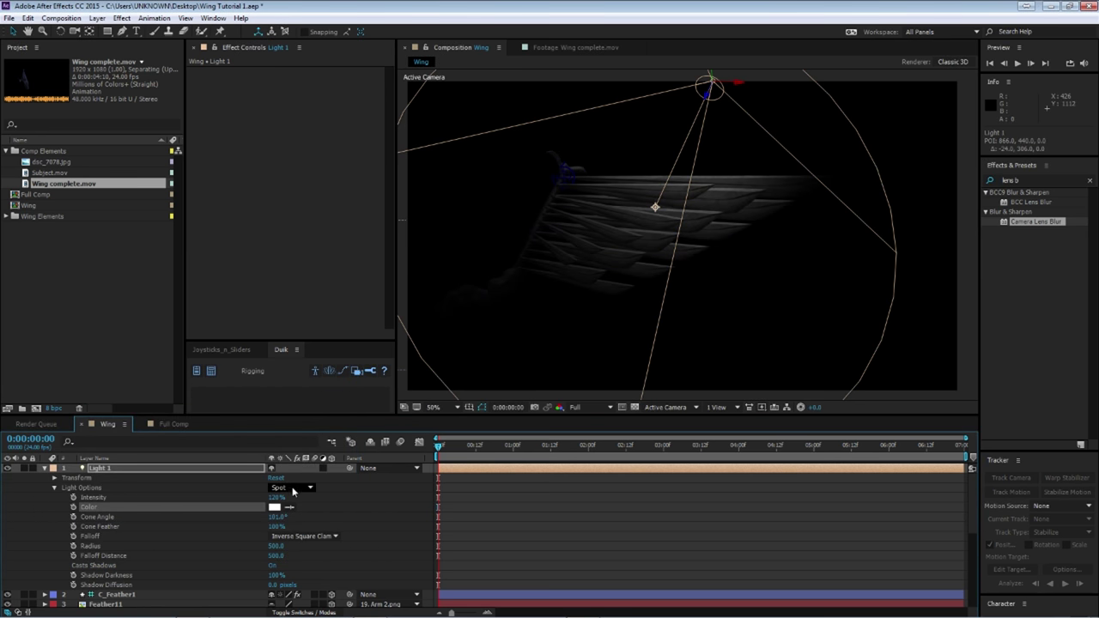
click(44, 468)
click(140, 486)
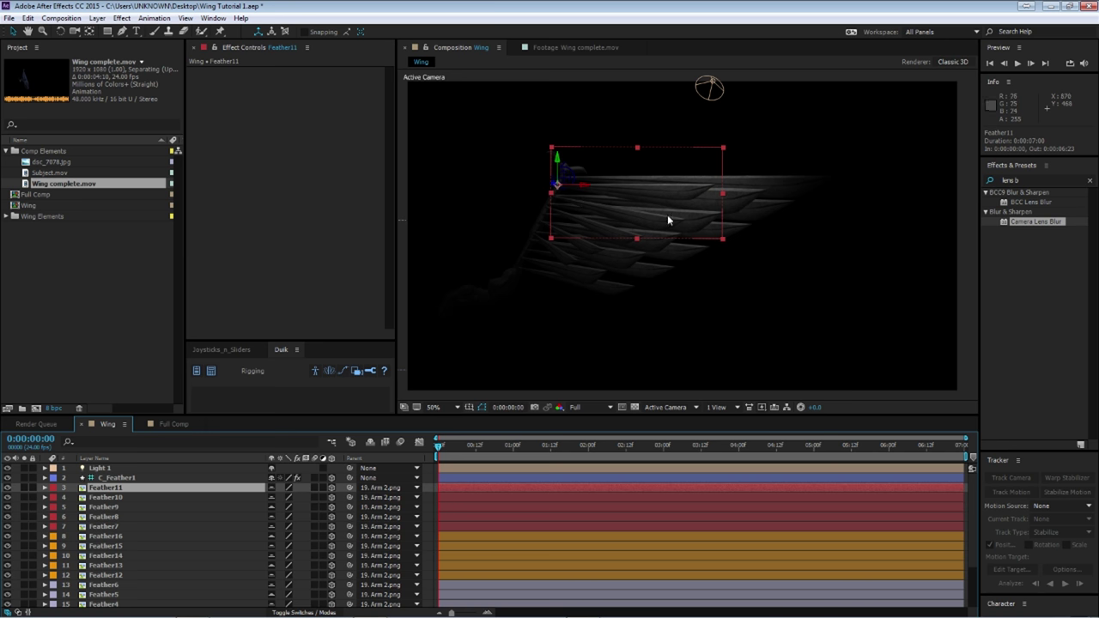
Select every layer from Feather11 down to Arm Tip.png.
scroll(135, 562, down, 2)
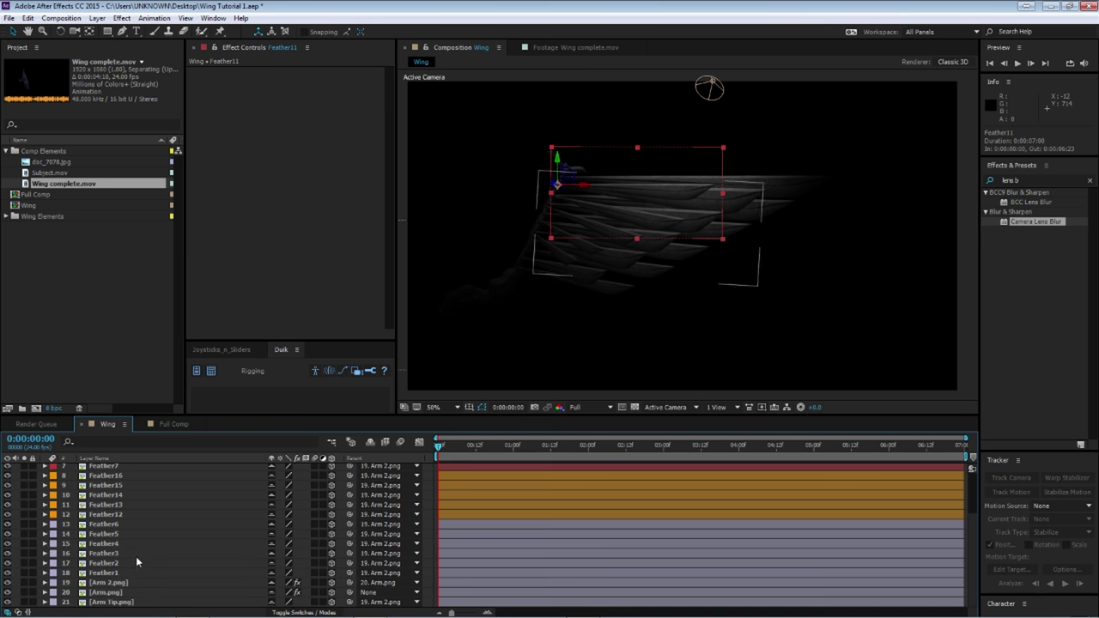
shift+click(124, 583)
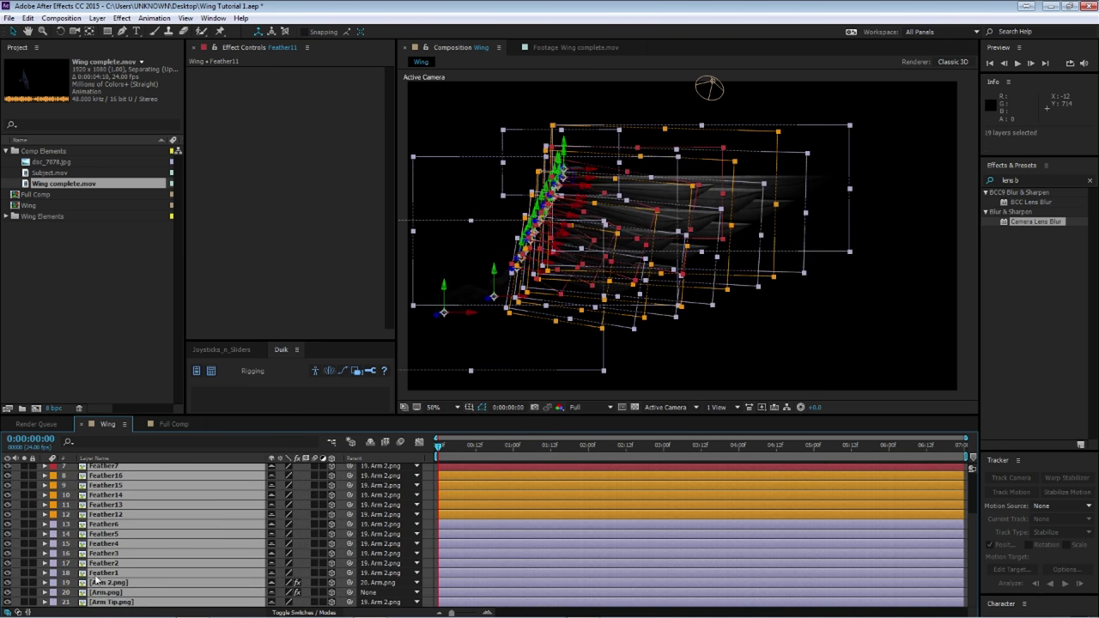
click(52, 606)
click(103, 602)
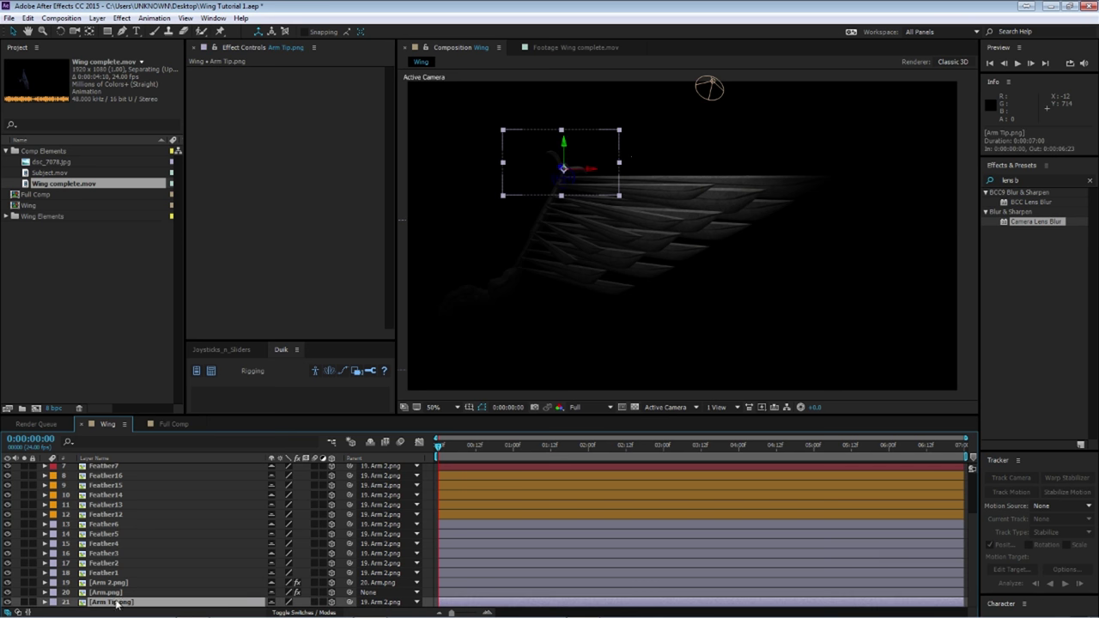
scroll(137, 547, up, 2)
shift+click(40, 488)
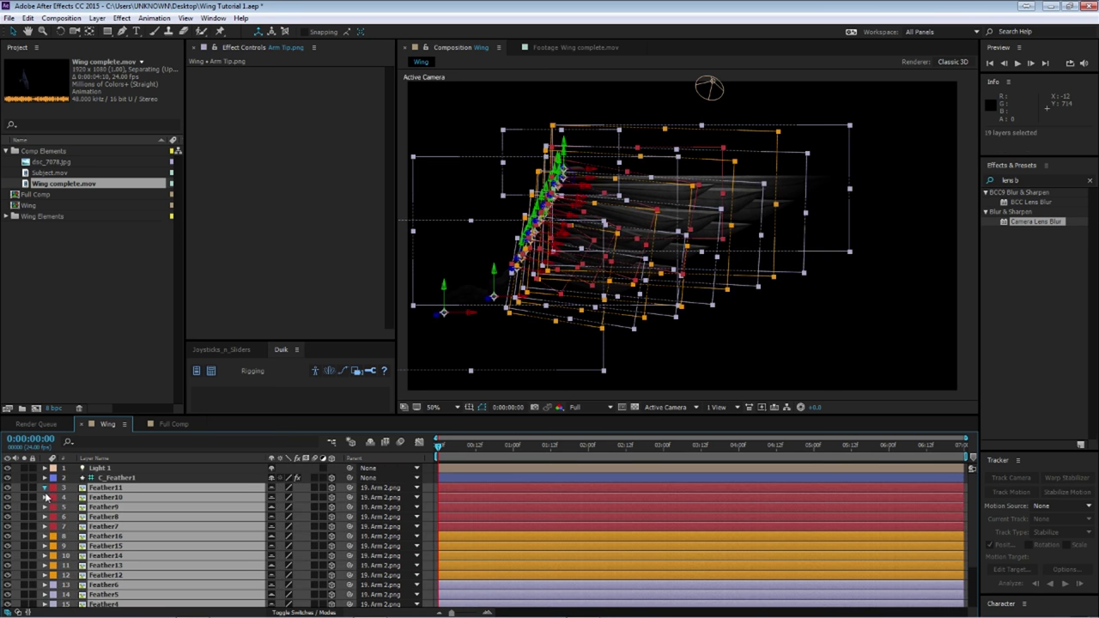
Turn Casts Shadows On in Material Options for all selected layers.
click(45, 487)
click(54, 595)
scroll(158, 554, down, 3)
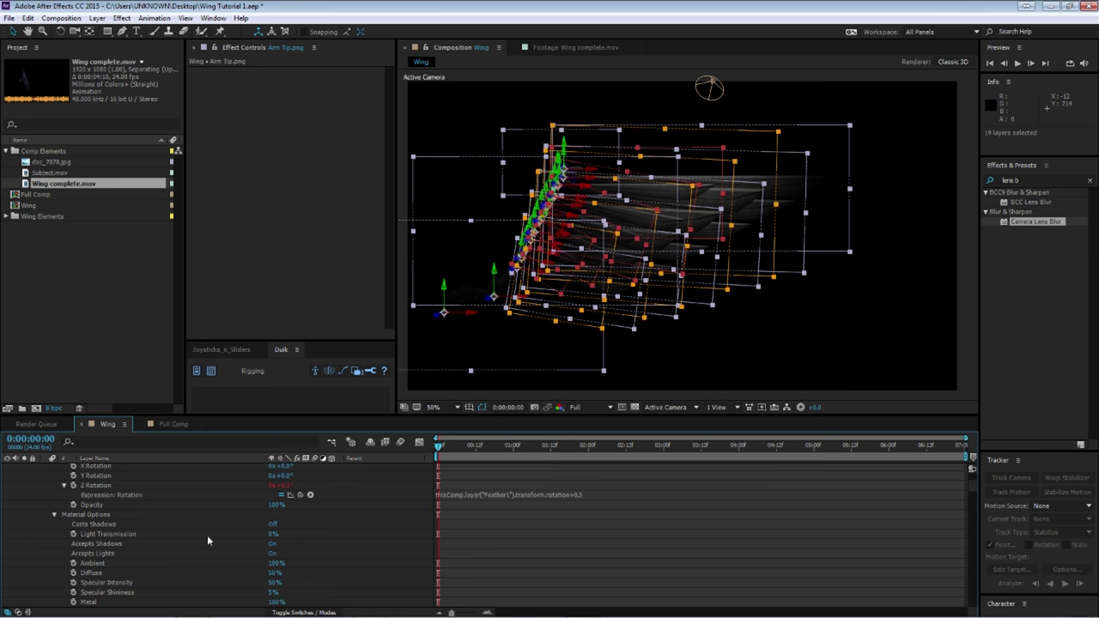
click(273, 525)
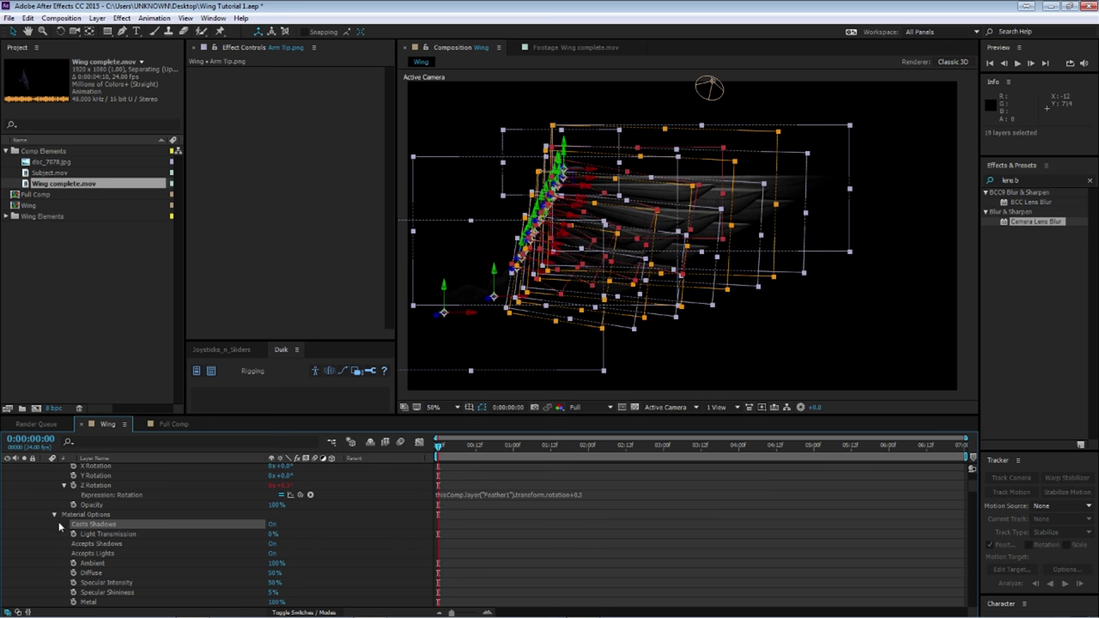
scroll(57, 515, up, 3)
click(45, 487)
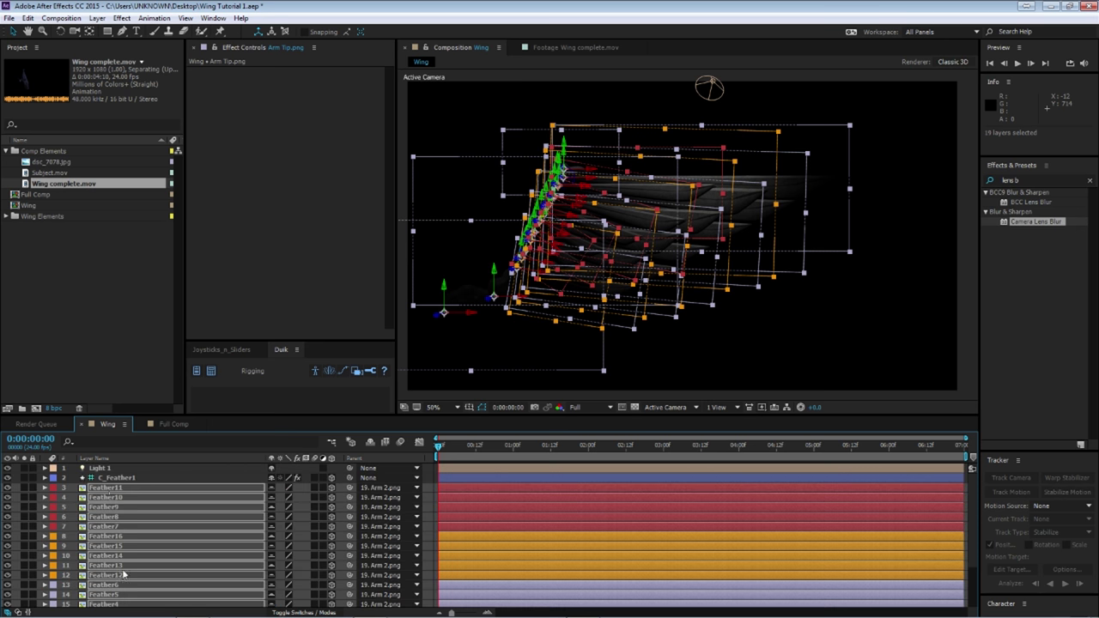
click(116, 478)
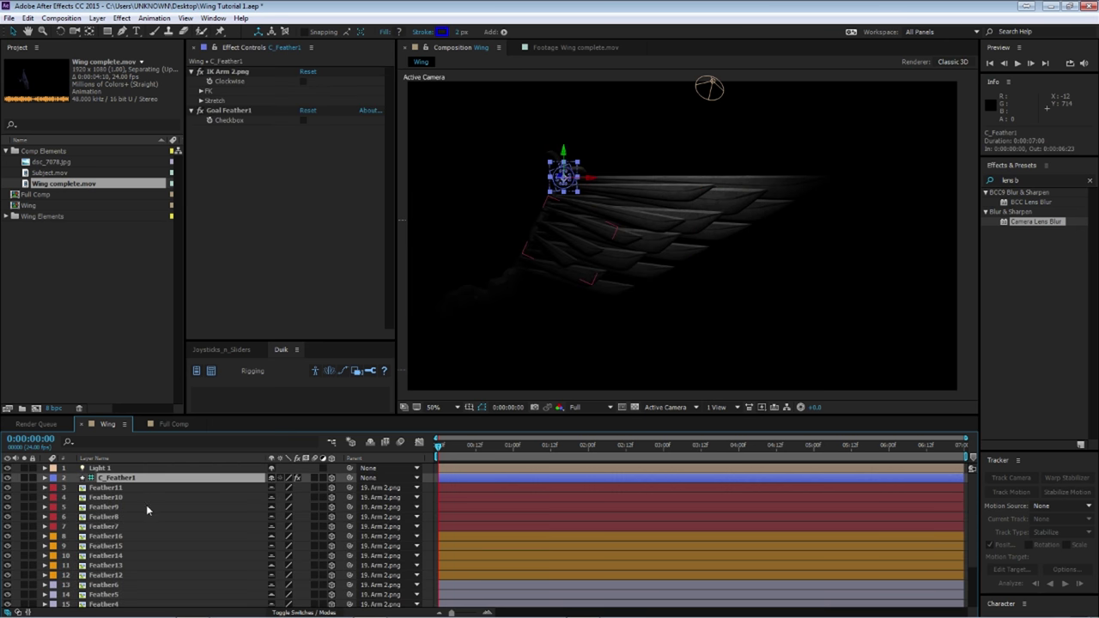
click(133, 486)
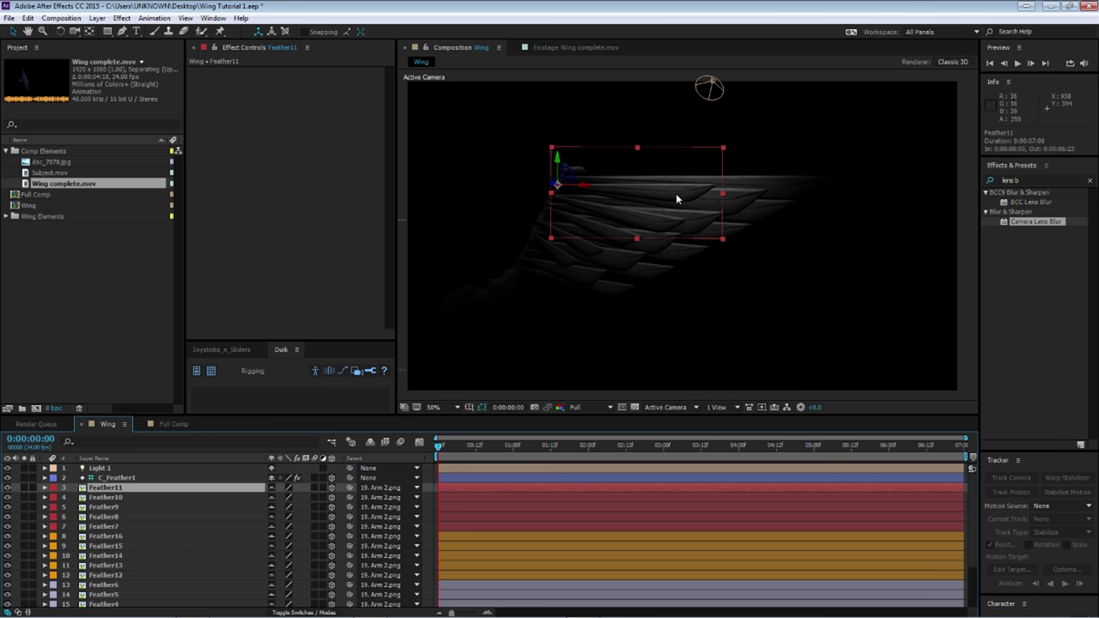
click(718, 407)
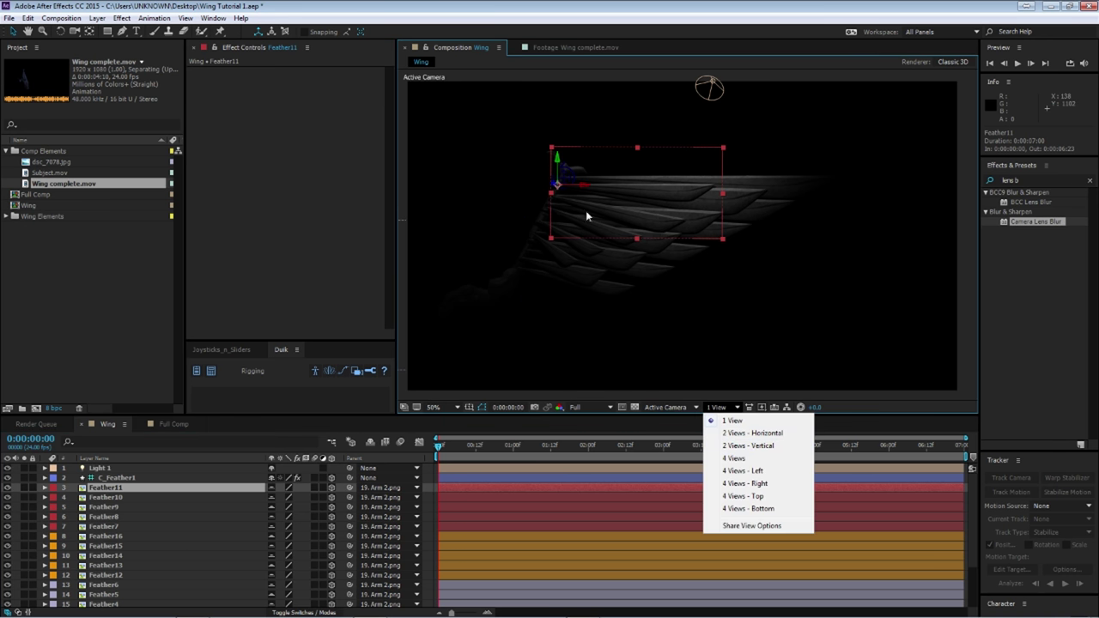
In a Top/camera split view, shift Feather11 through Feather12 slightly in depth.
shift+click(107, 575)
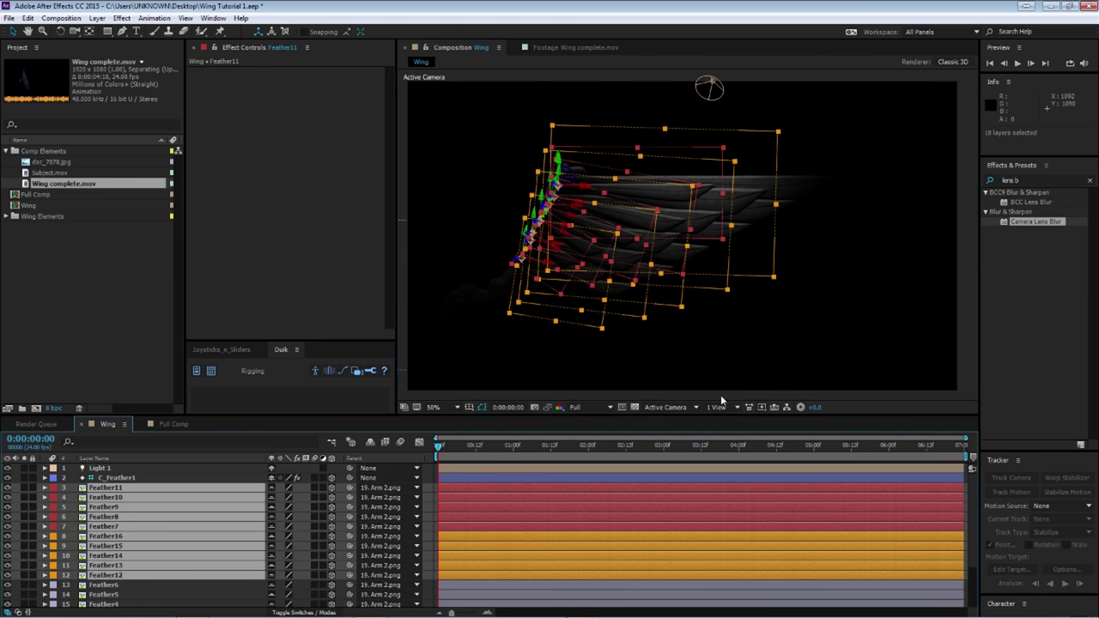
click(718, 407)
click(752, 432)
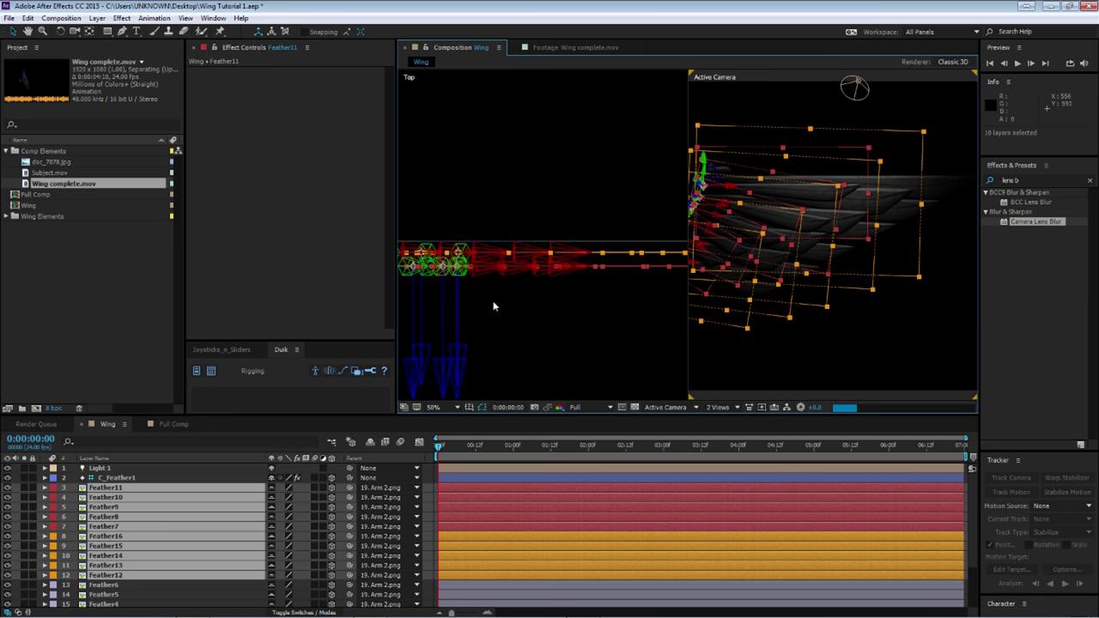
scroll(481, 275, up, 4)
drag(505, 327, 503, 335)
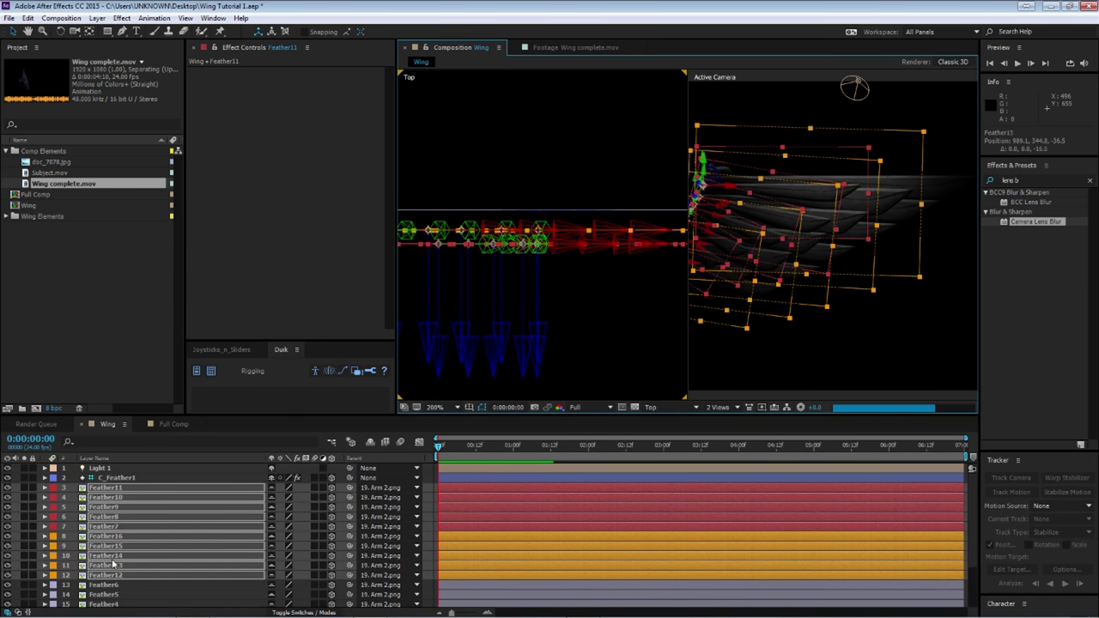
Push Feather11 through Feather7 further back in depth.
click(106, 526)
shift+click(106, 486)
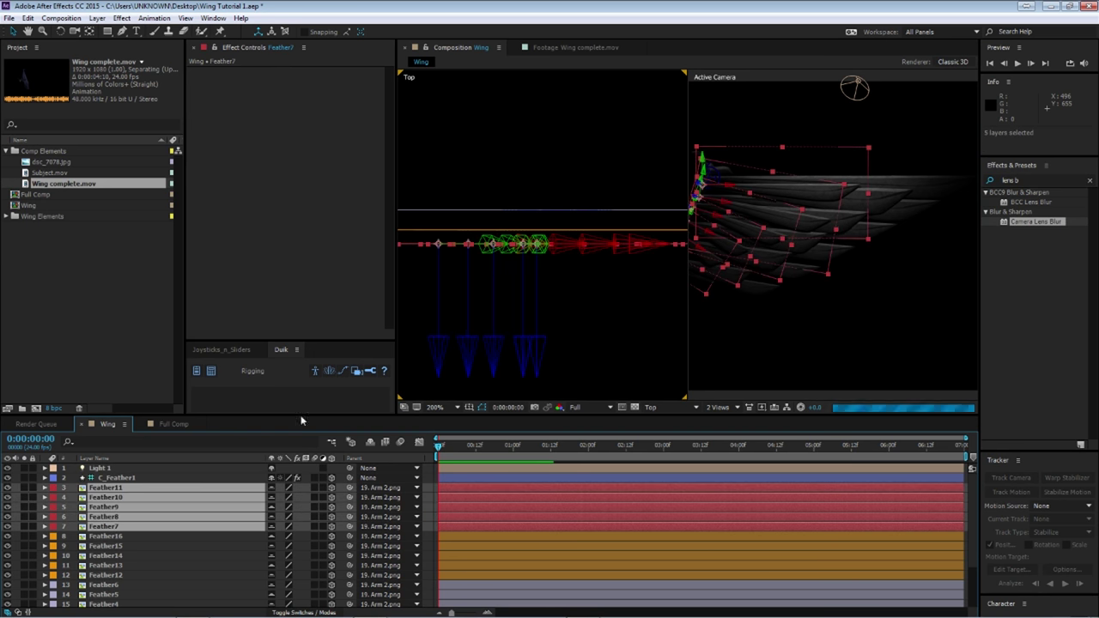
drag(490, 356, 495, 367)
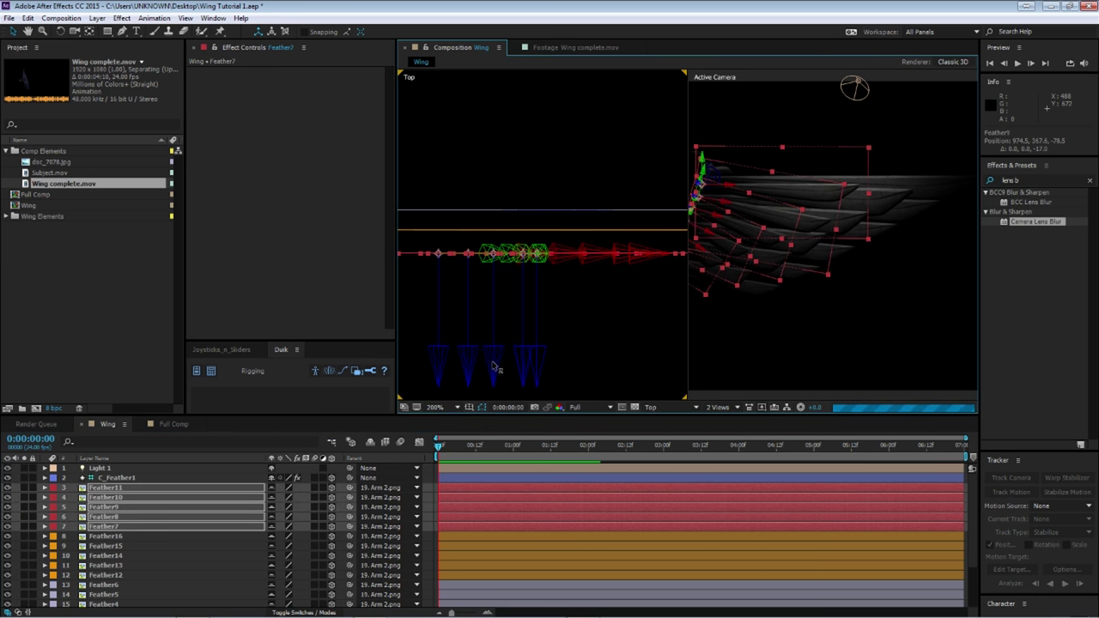
Select Feather14 and return to a single Active Camera view.
click(137, 555)
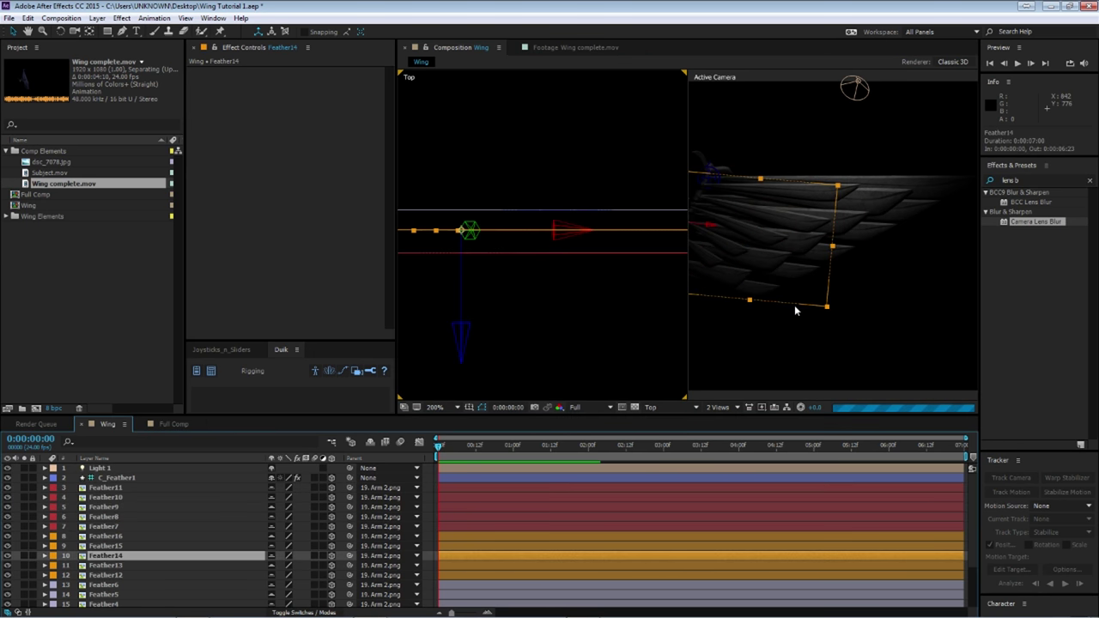
click(719, 407)
click(726, 416)
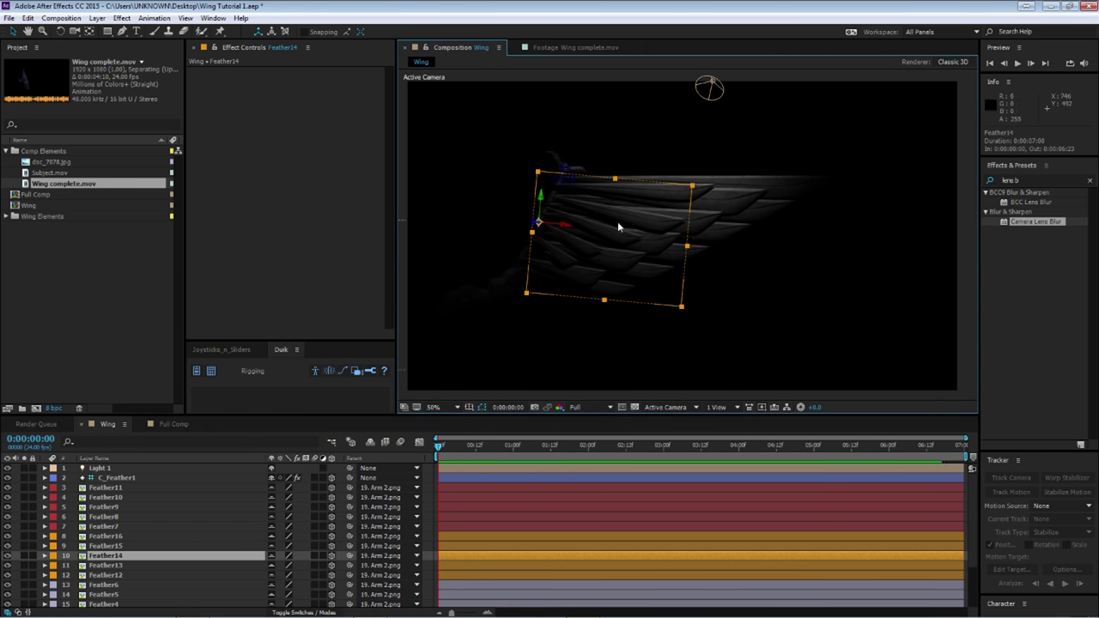
In a 4 Views layout, raise Light 1 and aim it down toward the wing.
click(717, 407)
click(754, 458)
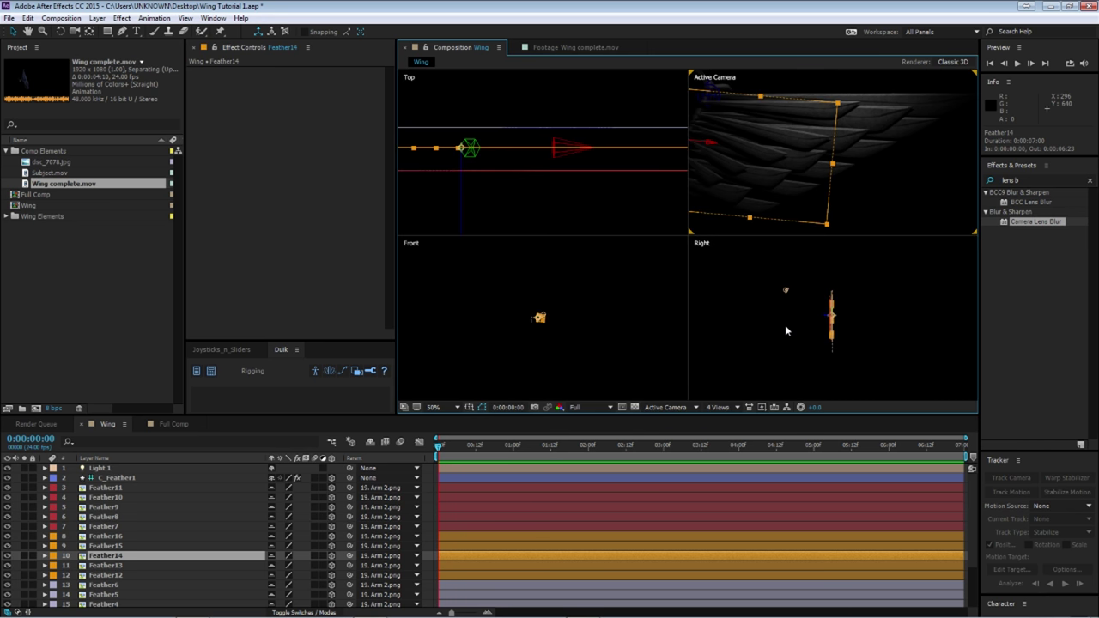
click(126, 468)
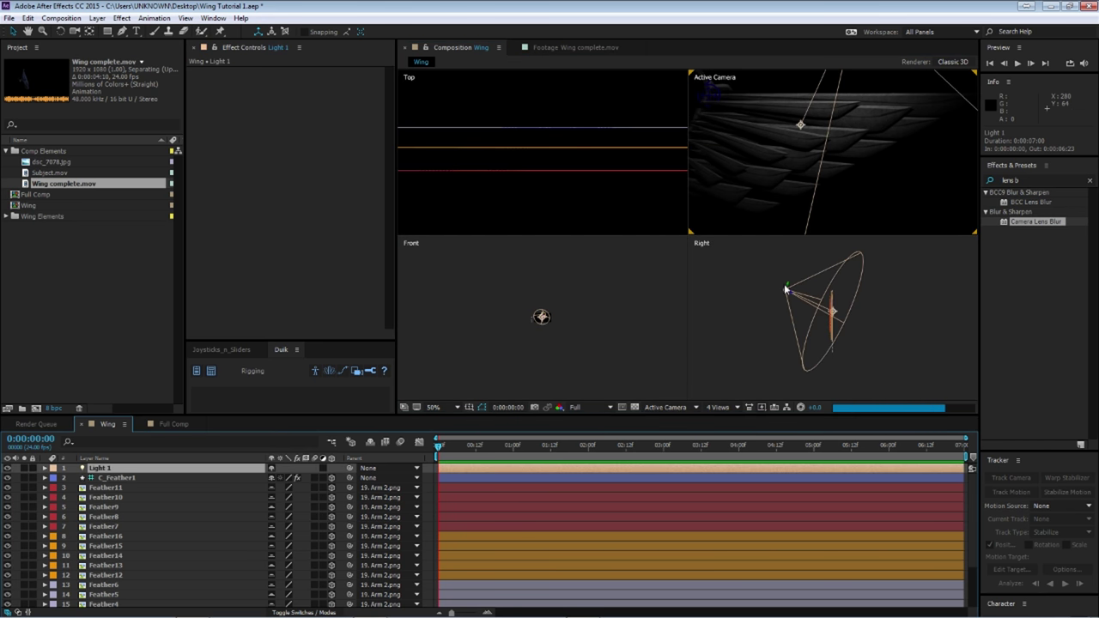
drag(787, 289, 792, 270)
drag(839, 296, 833, 314)
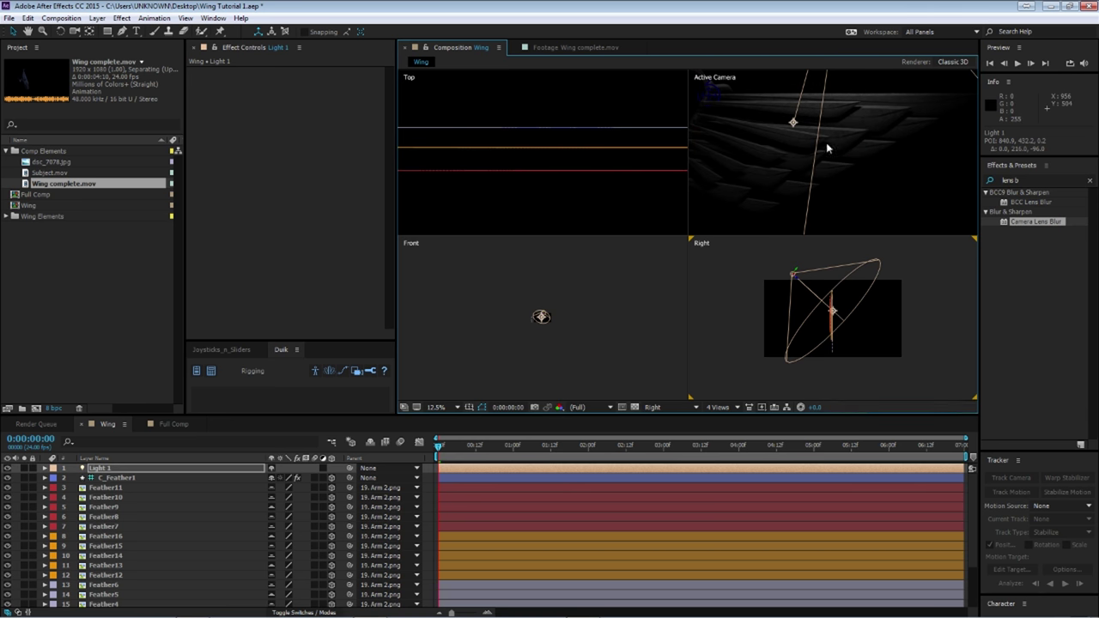
Widen Light 1's cone to 180° and raise its intensity, aiming it lower left.
click(44, 468)
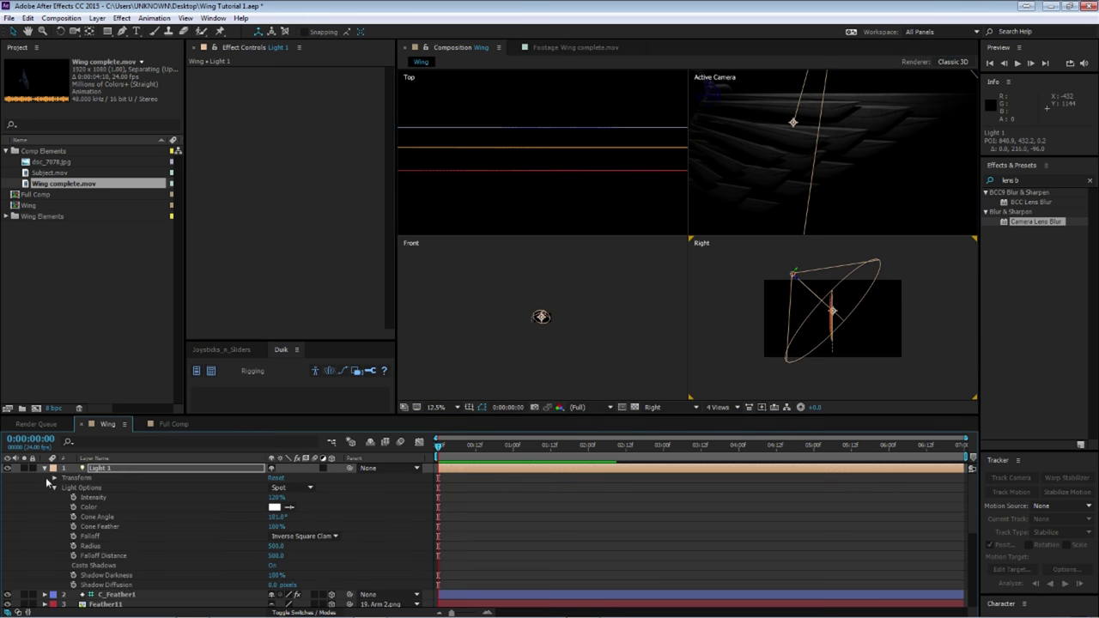
click(723, 407)
click(736, 420)
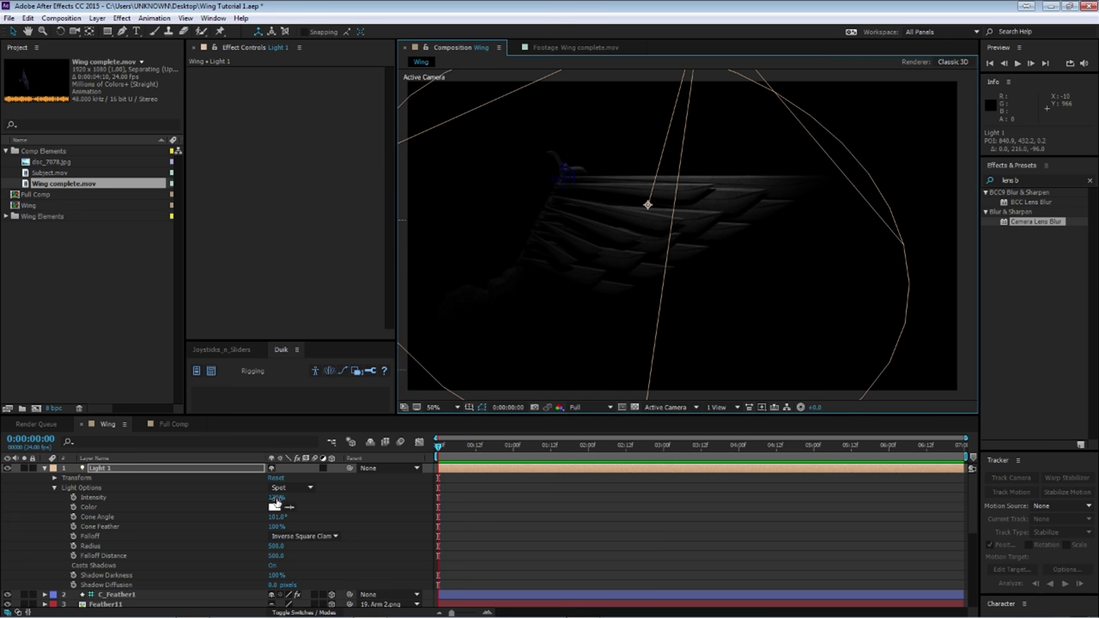
drag(278, 518, 341, 515)
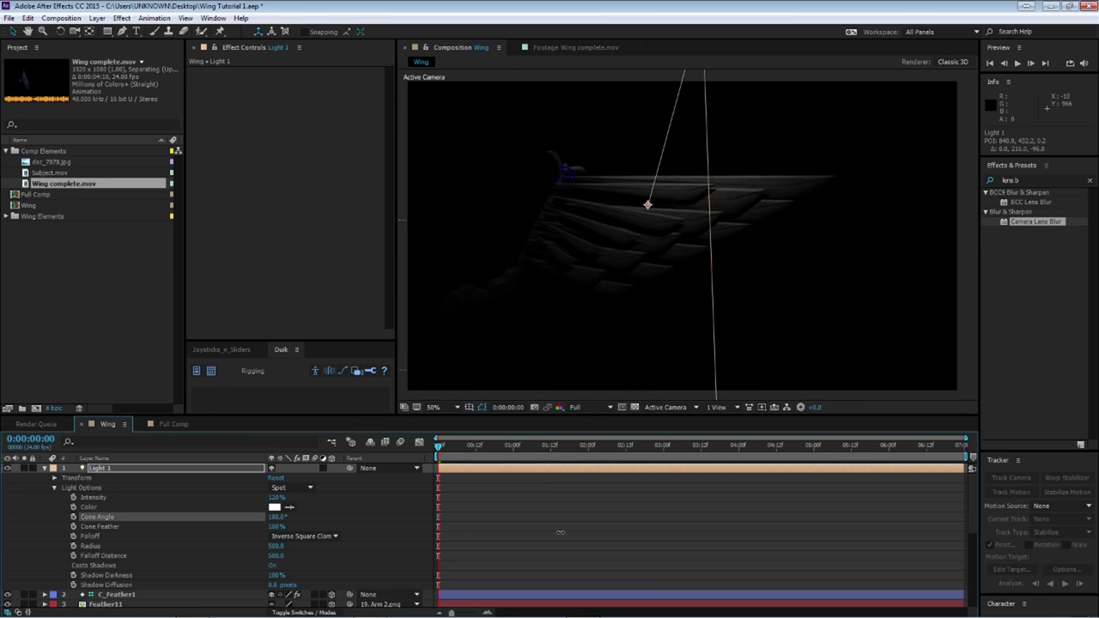
drag(277, 498, 288, 498)
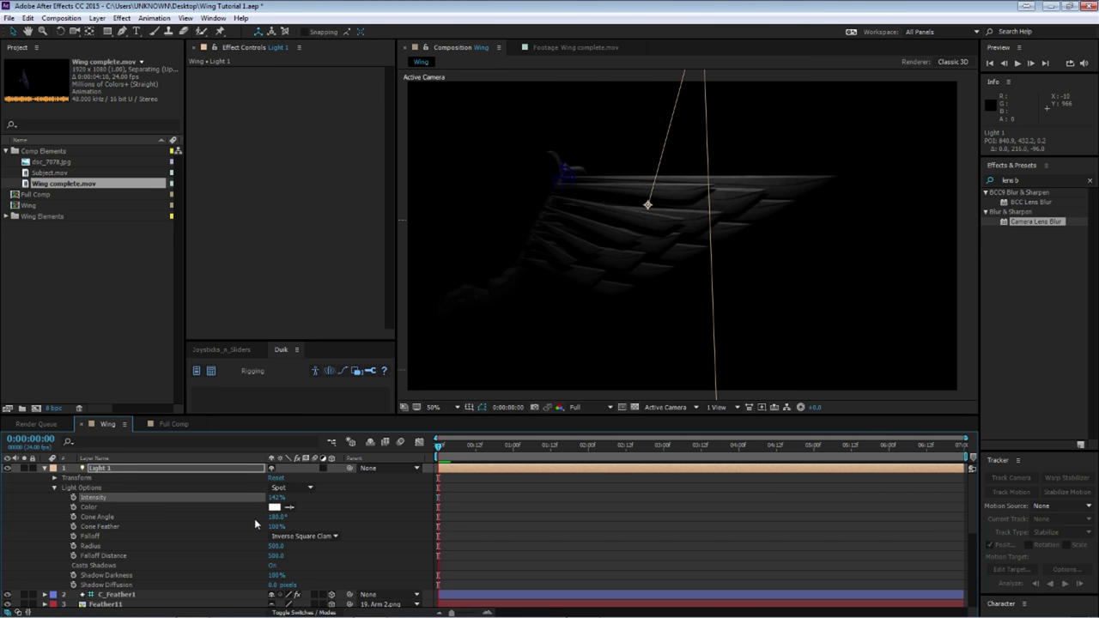
drag(649, 206, 622, 236)
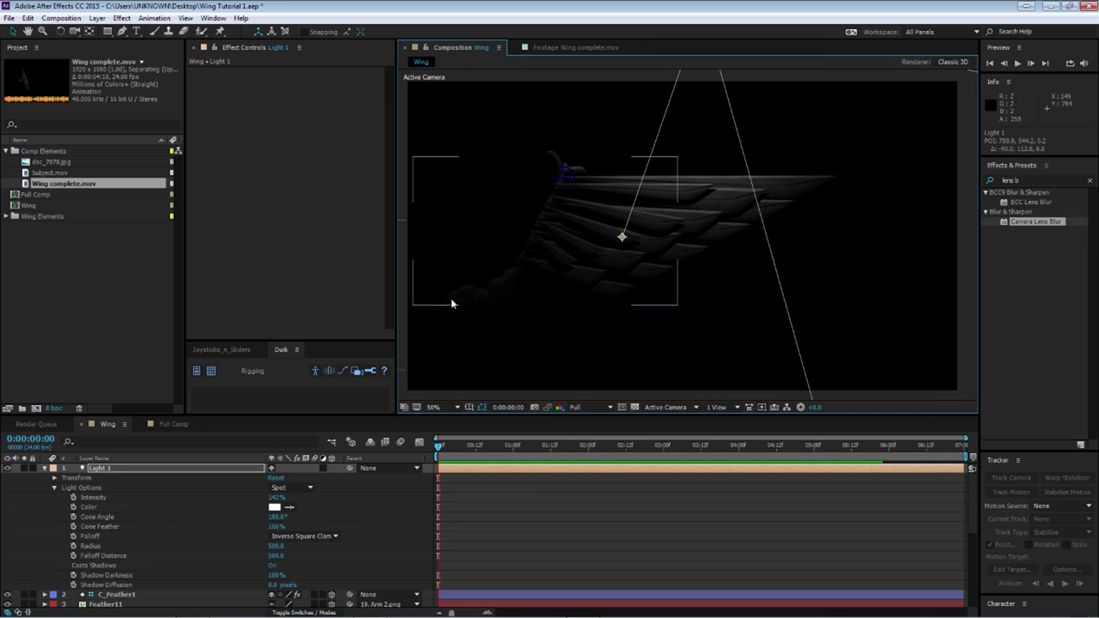
drag(275, 497, 392, 497)
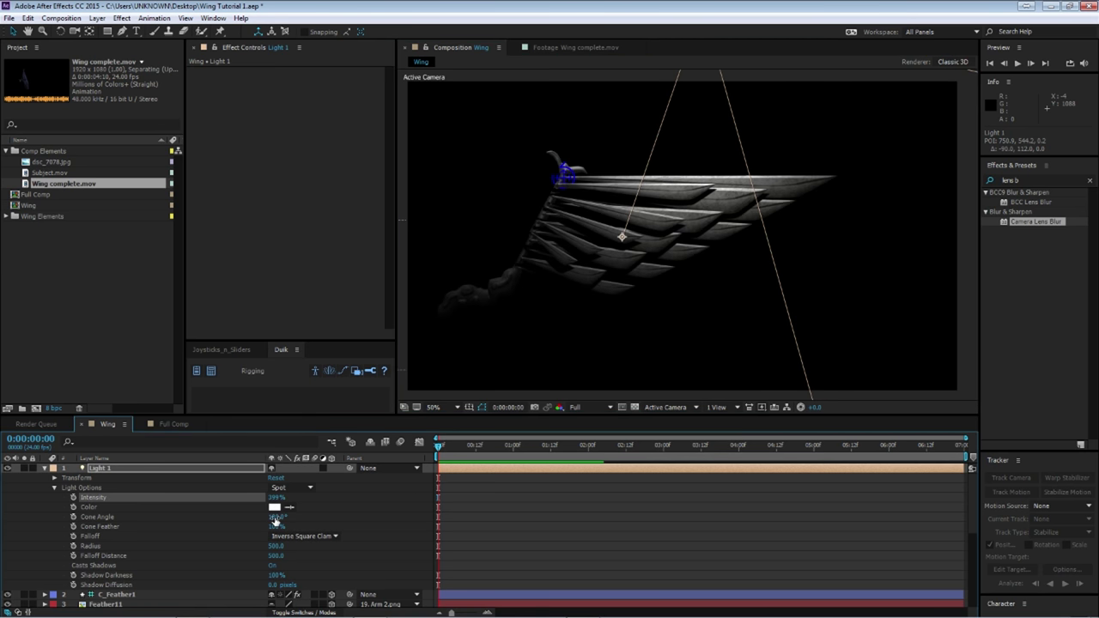
Settle Light 1 as a Spot light at 491% intensity and fine-tune its aim across the wing.
drag(274, 518, 454, 517)
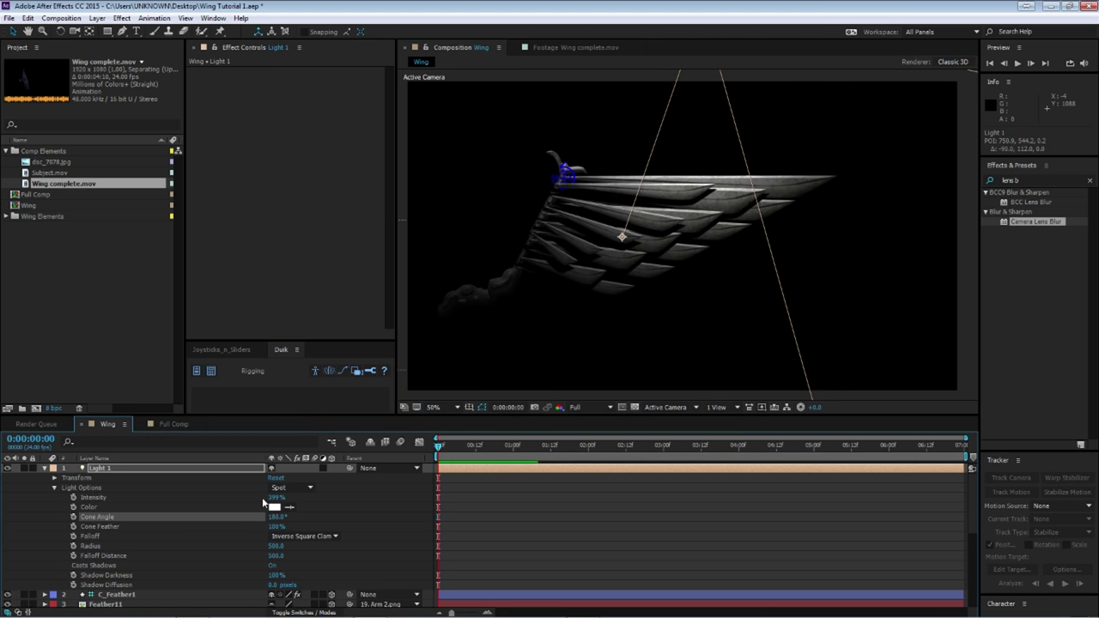
click(292, 488)
click(214, 487)
click(219, 498)
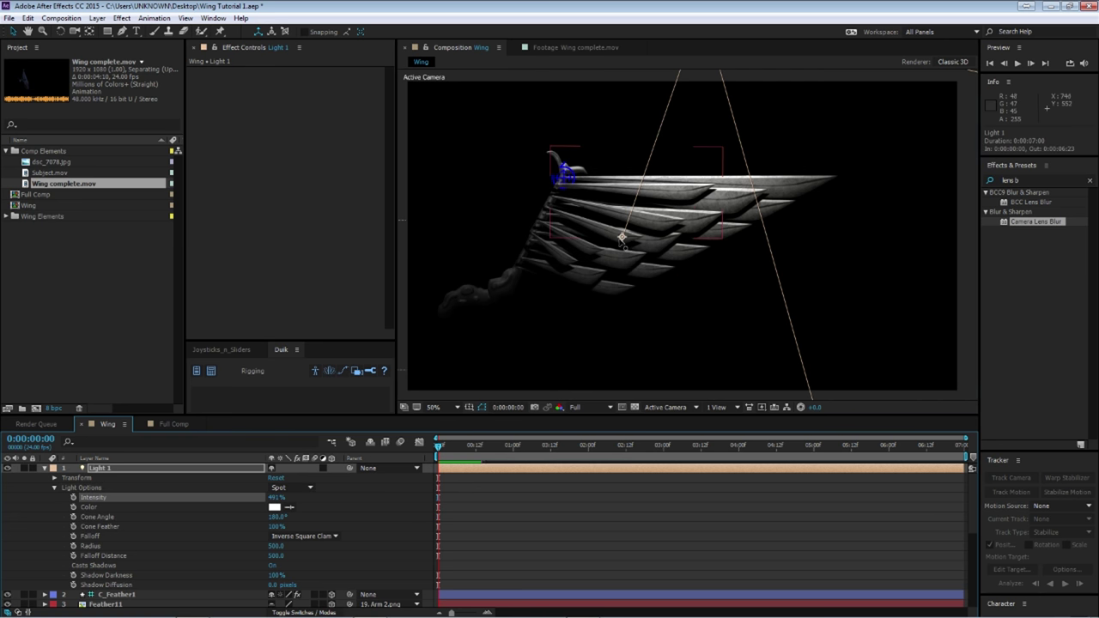
drag(621, 238, 584, 241)
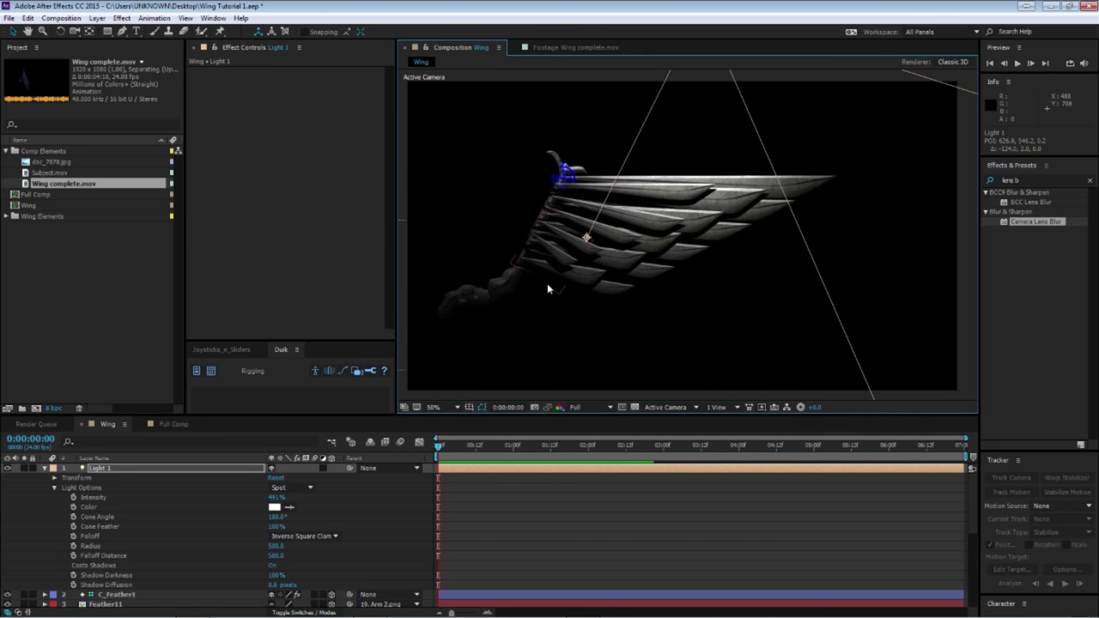
drag(587, 237, 560, 231)
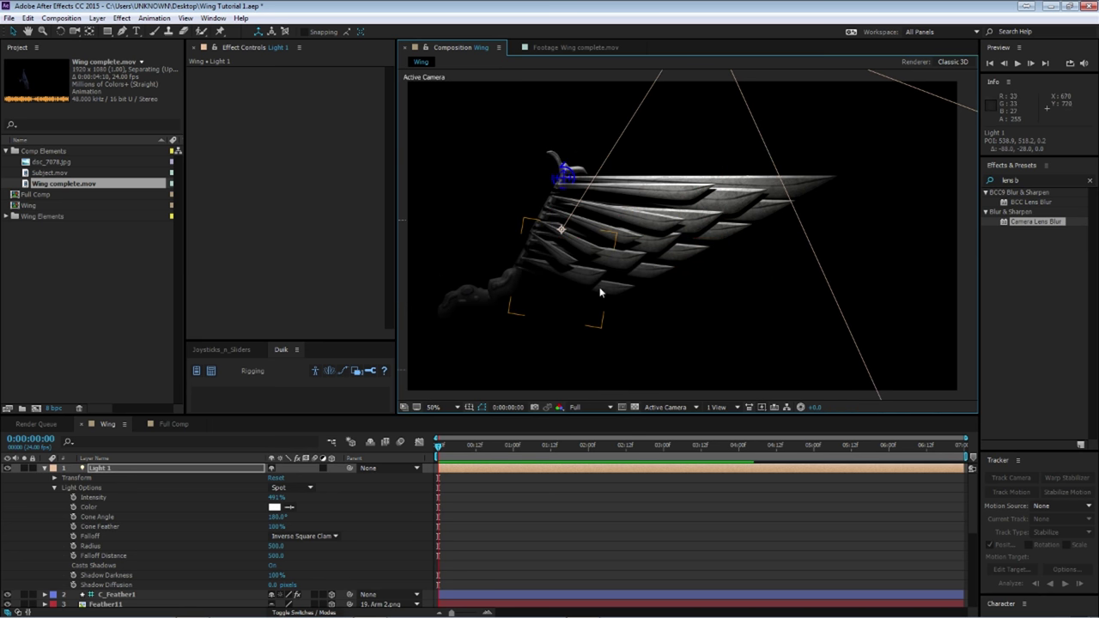
drag(563, 230, 599, 208)
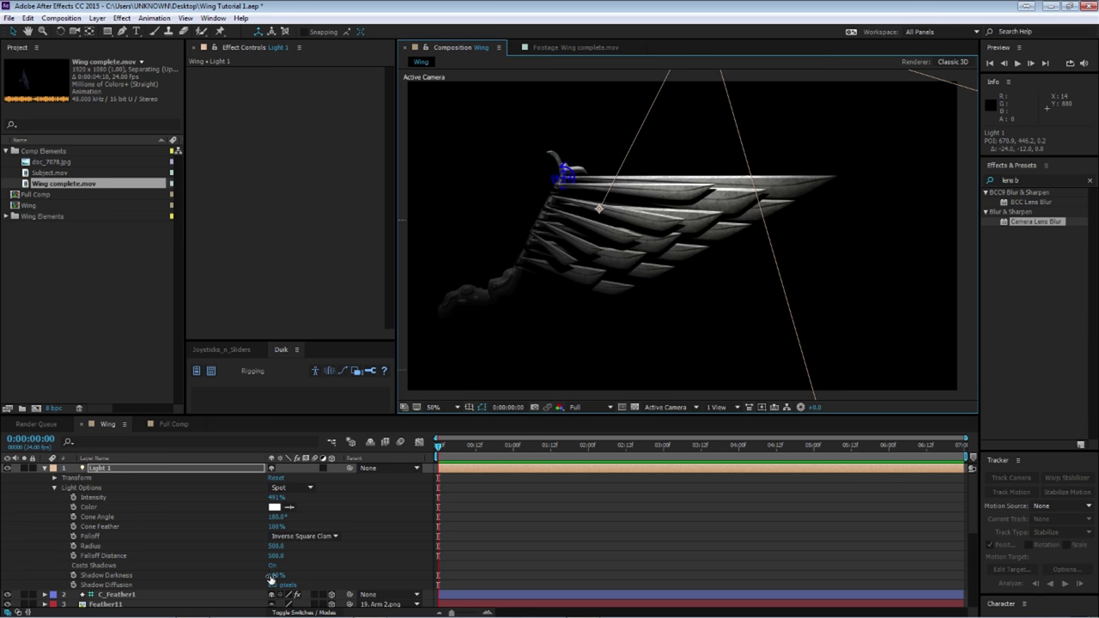
click(219, 556)
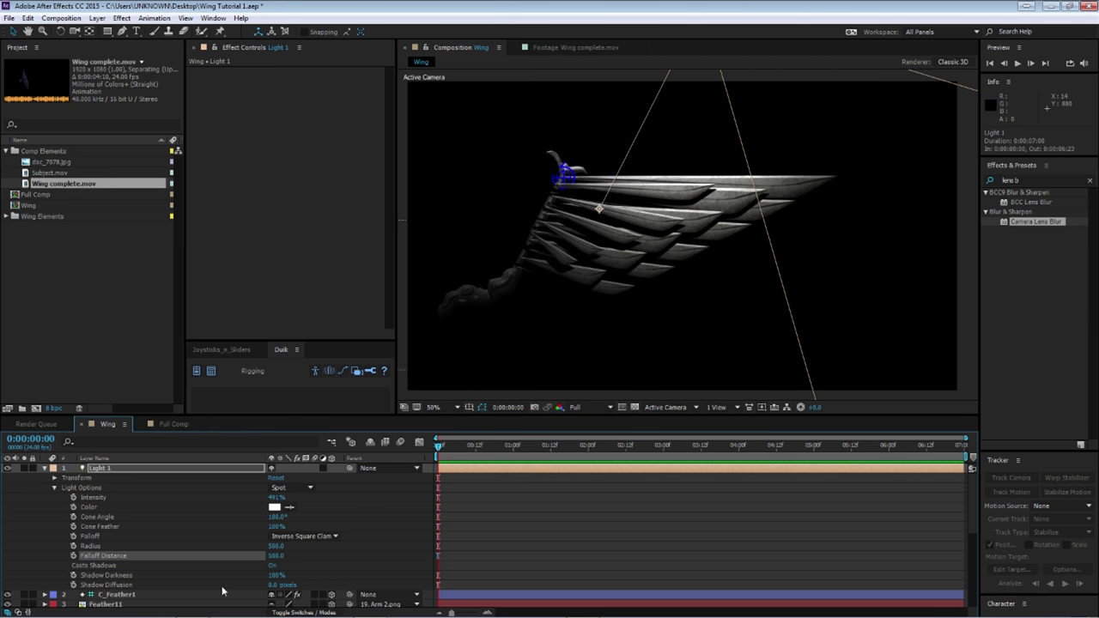
click(275, 575)
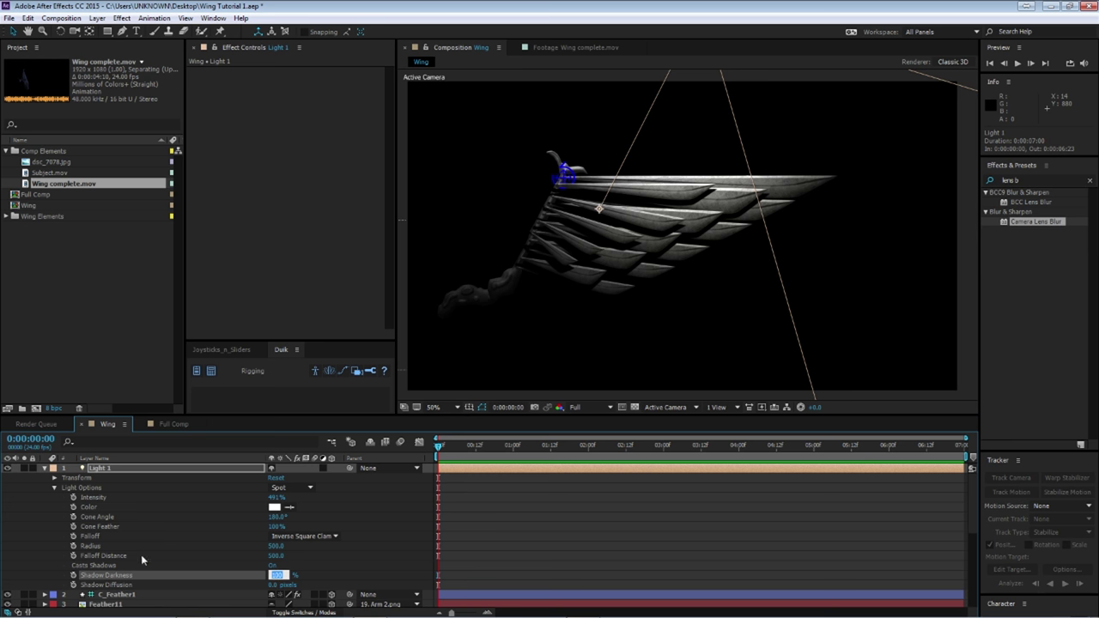
Set Light 1's Shadow Darkness to 75% after briefly trying 65%, then collapse the light.
key(Return)
click(277, 576)
text(75)
key(Return)
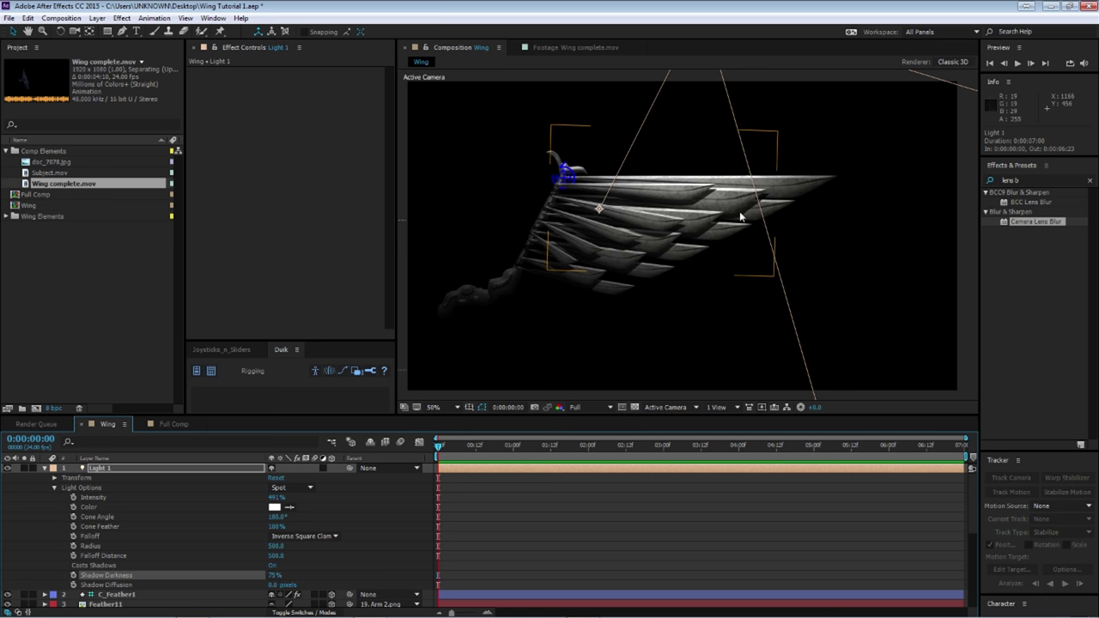
click(271, 575)
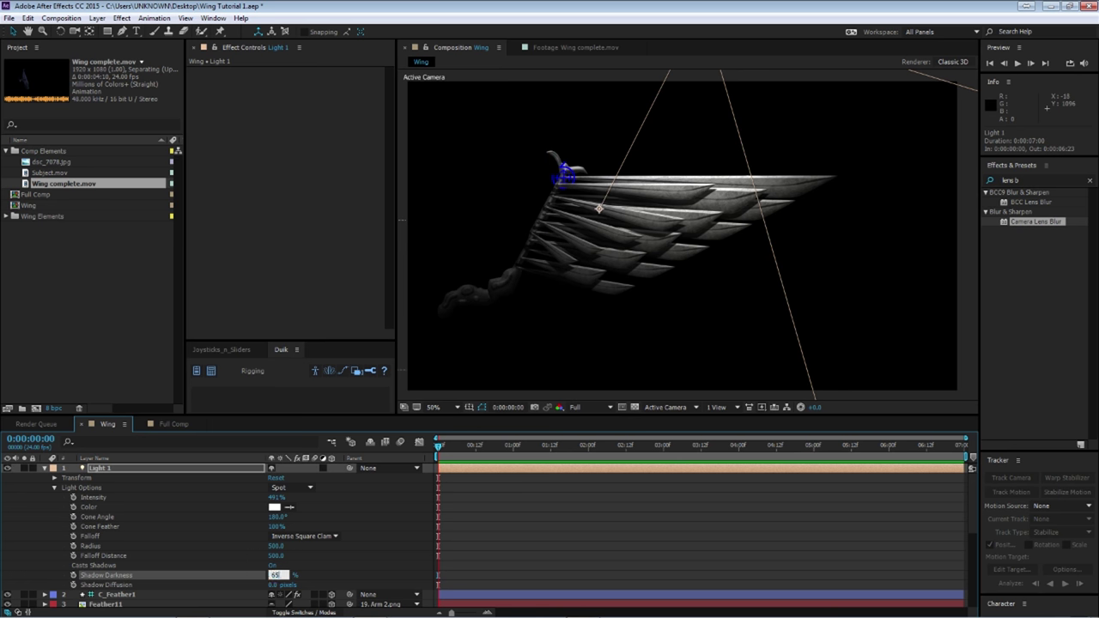
text(65)
key(Return)
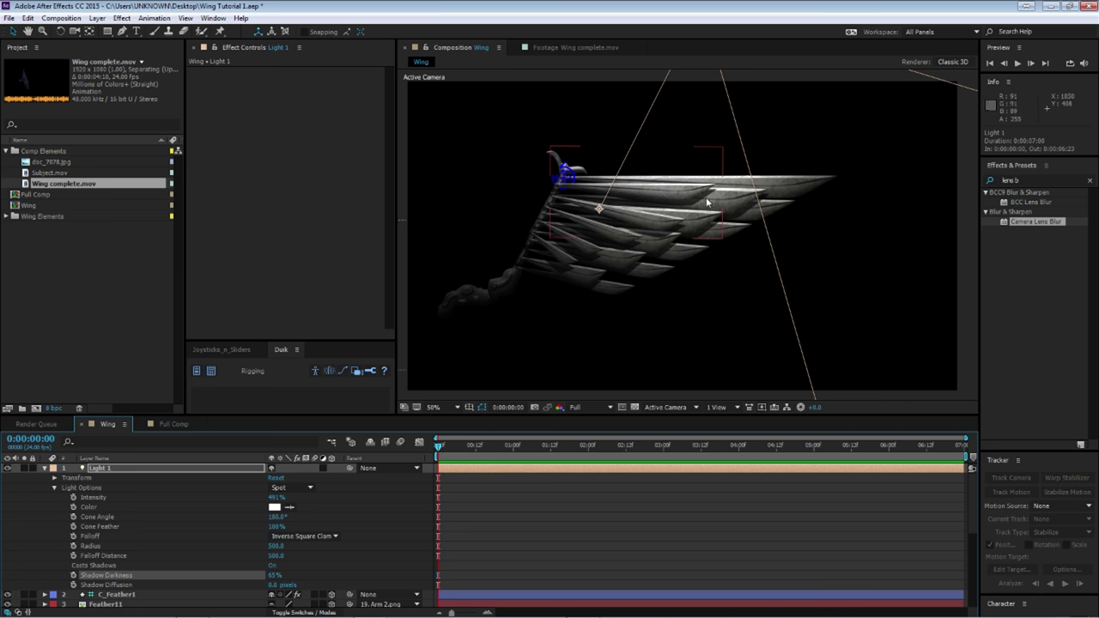
click(272, 577)
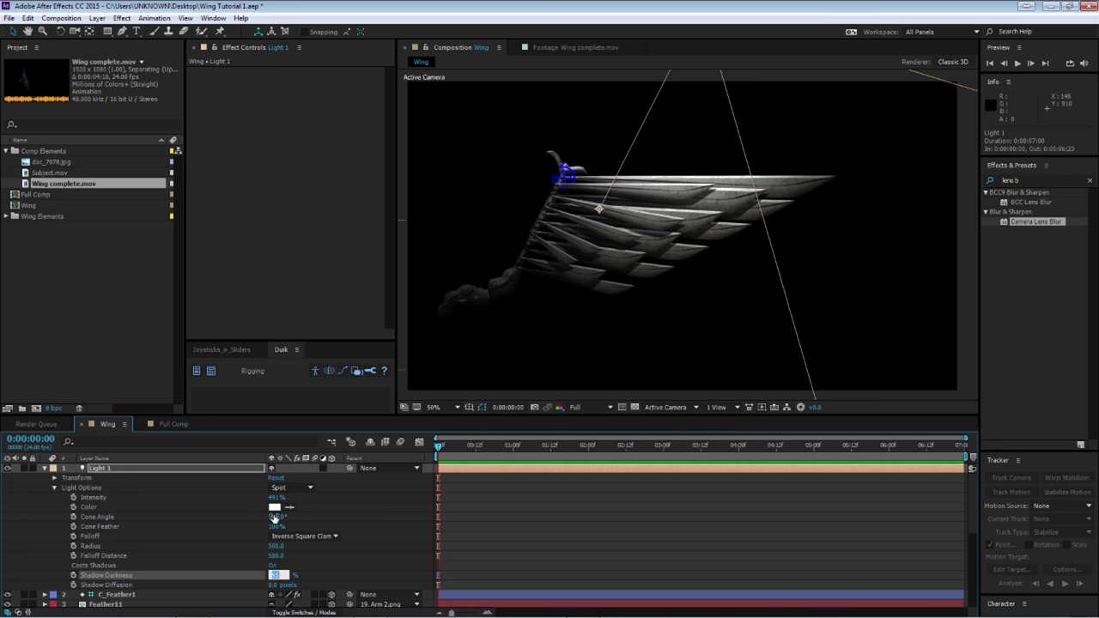
text(75)
key(Return)
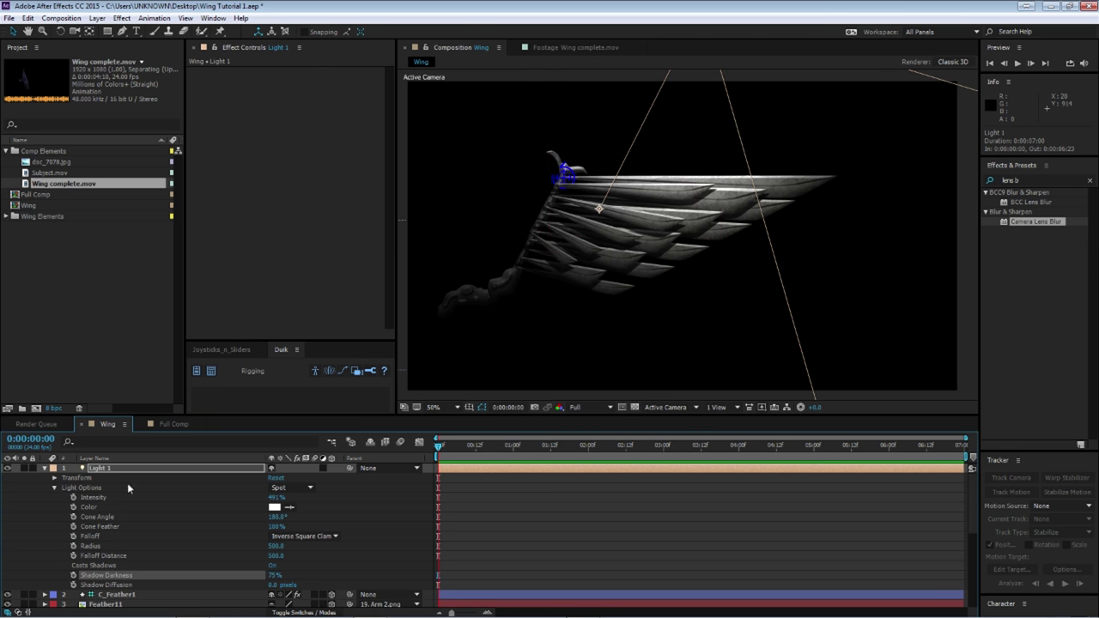
click(45, 468)
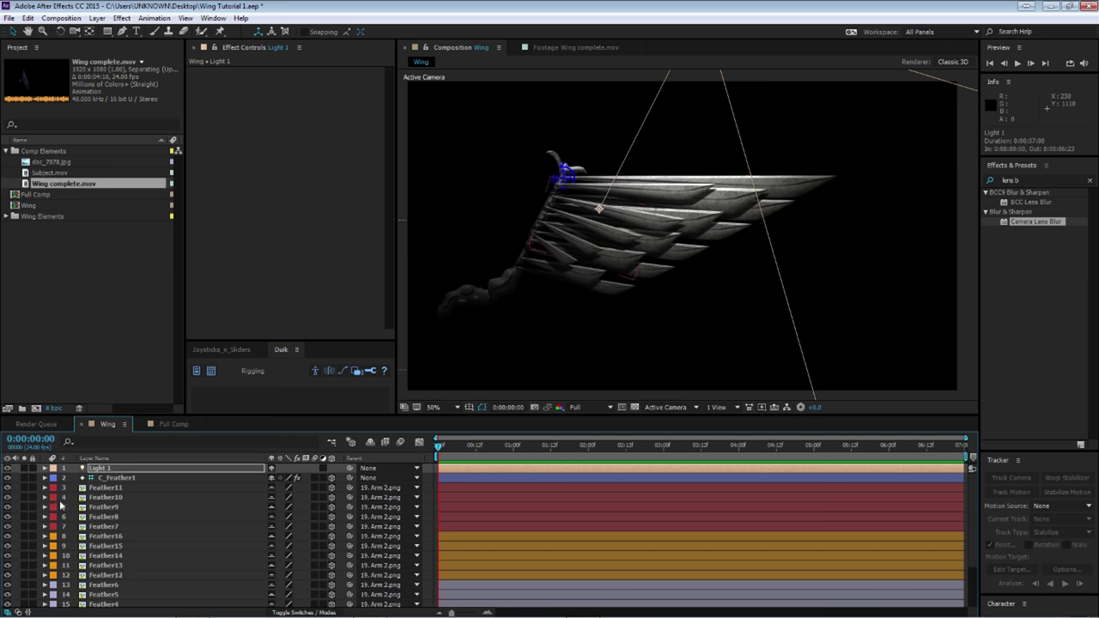
click(568, 47)
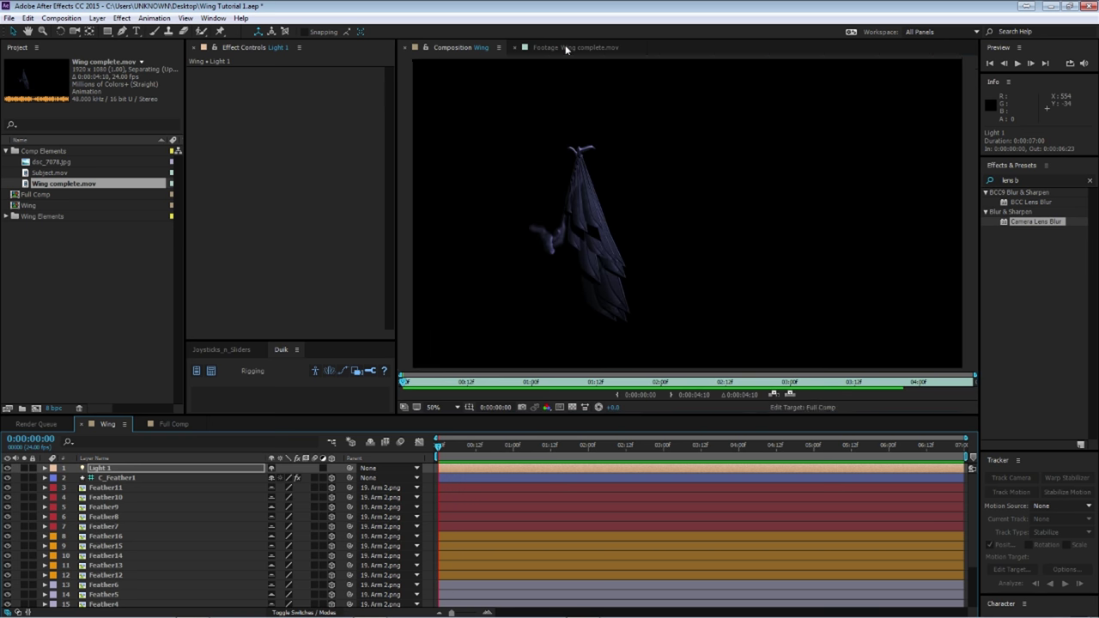
scroll(600, 259, up, 2)
drag(584, 261, 649, 234)
key(v)
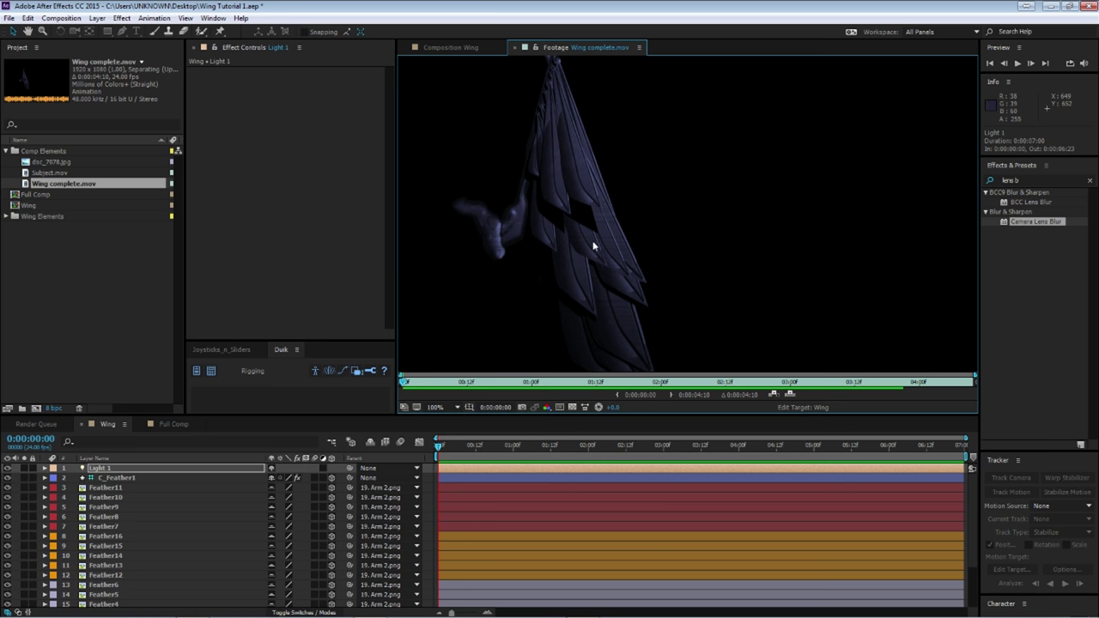
click(569, 464)
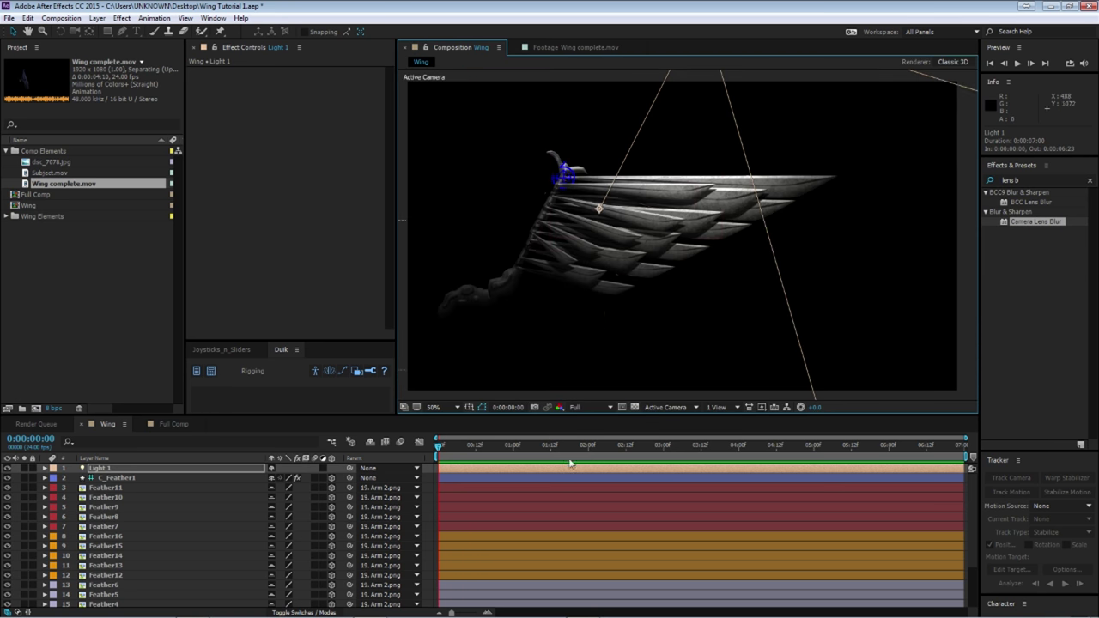
click(569, 48)
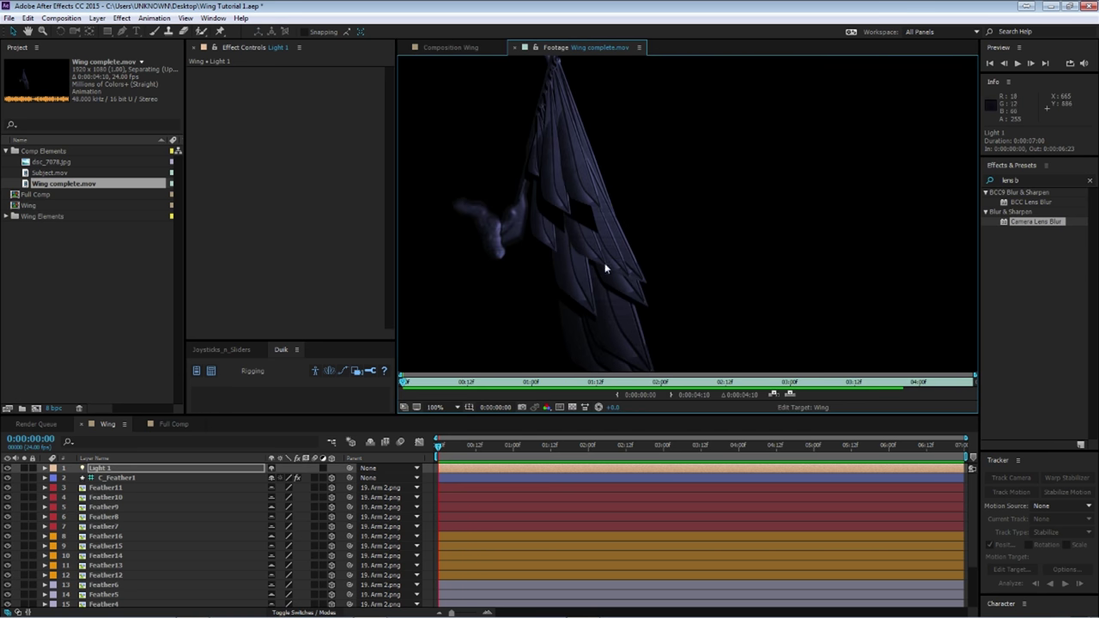
key(space)
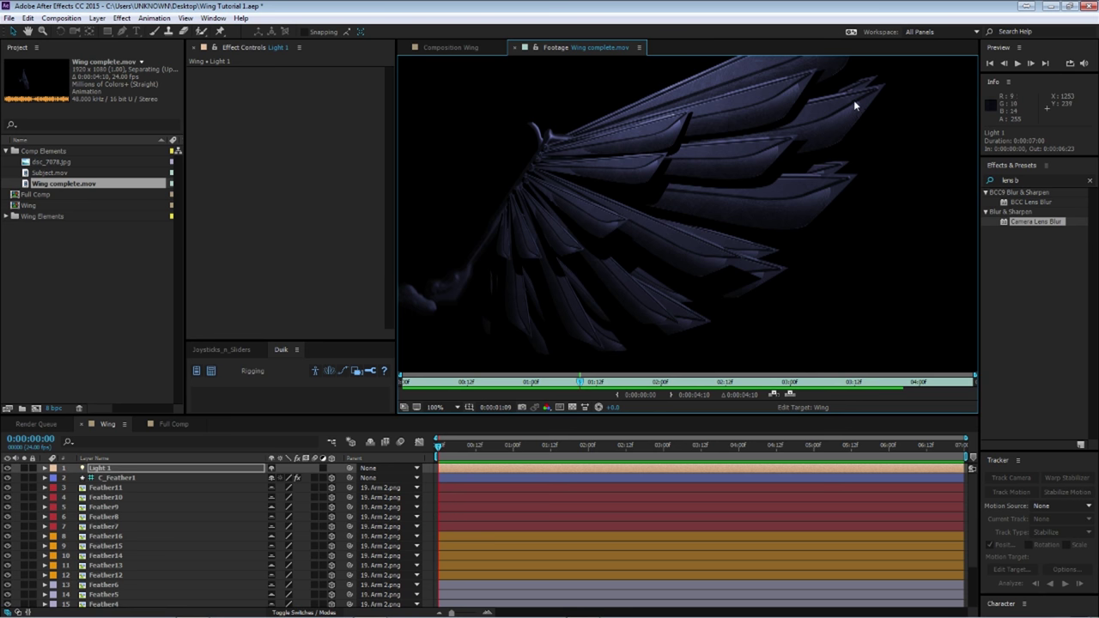
scroll(813, 156, down, 2)
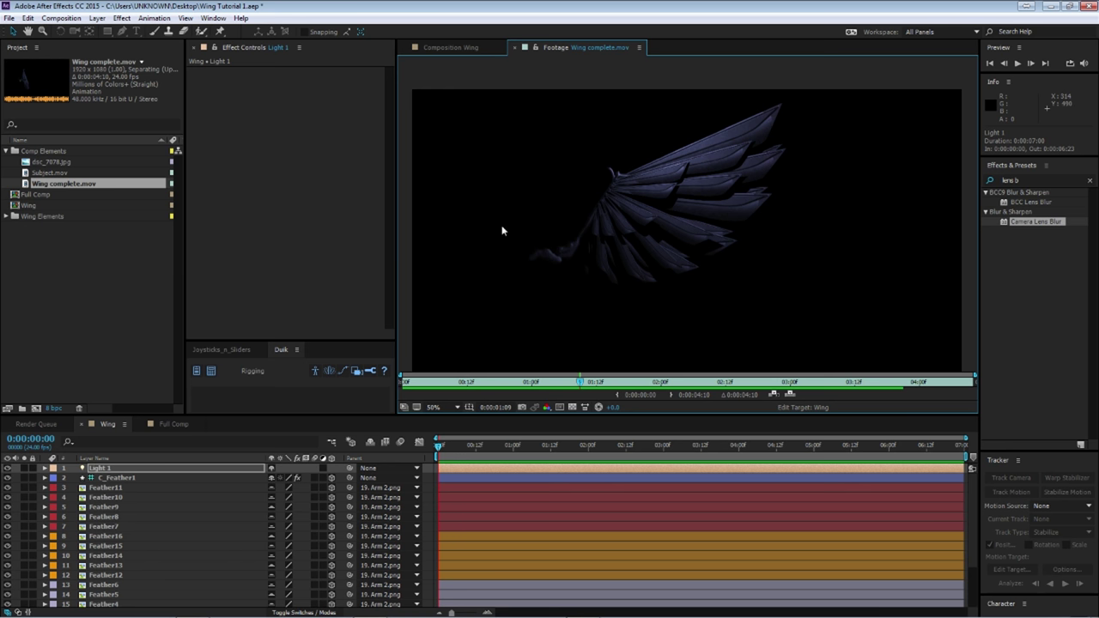
click(450, 48)
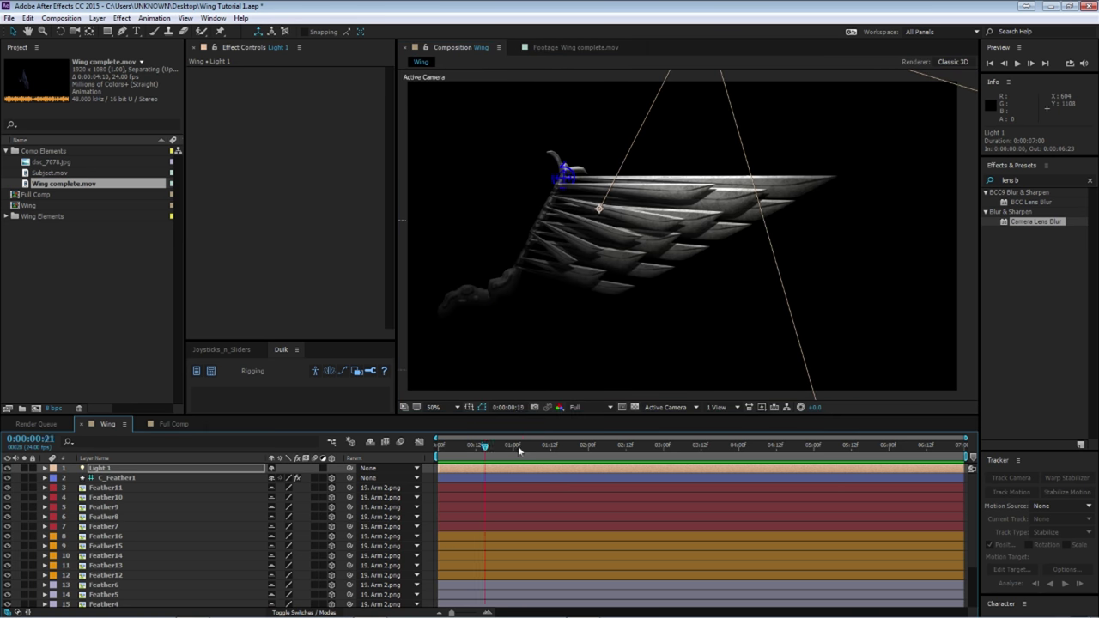
Hide shy layers and give C_Feather1 a Position keyframe at the start.
click(370, 442)
click(97, 477)
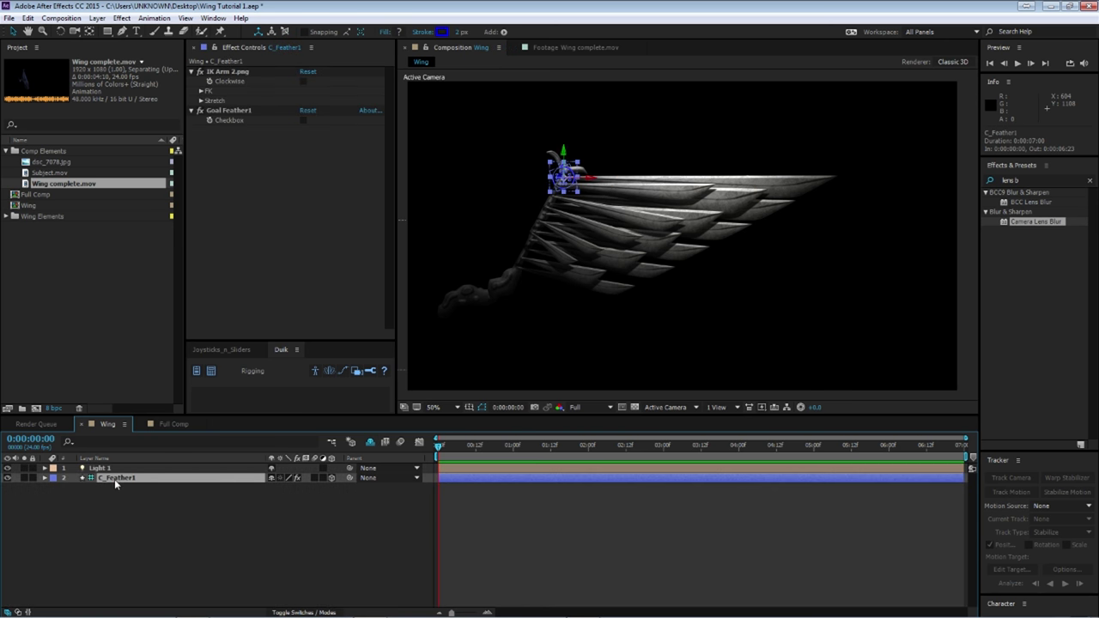
key(p)
click(74, 487)
key(r)
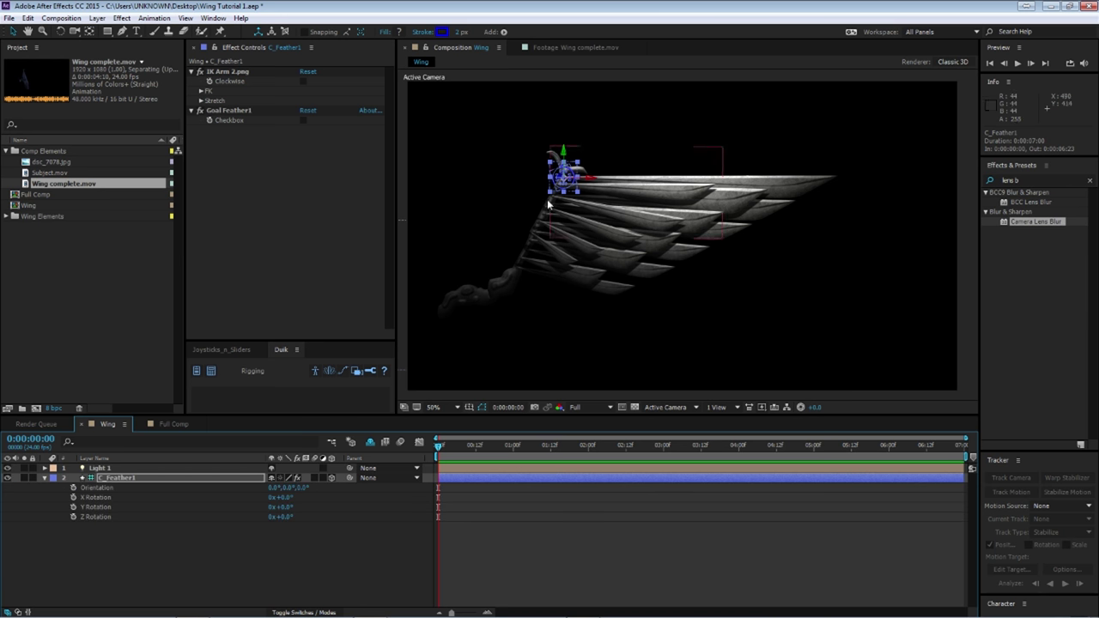
Rotate C_Feather1 to 91° Z Rotation, folding the wing downward.
key(w)
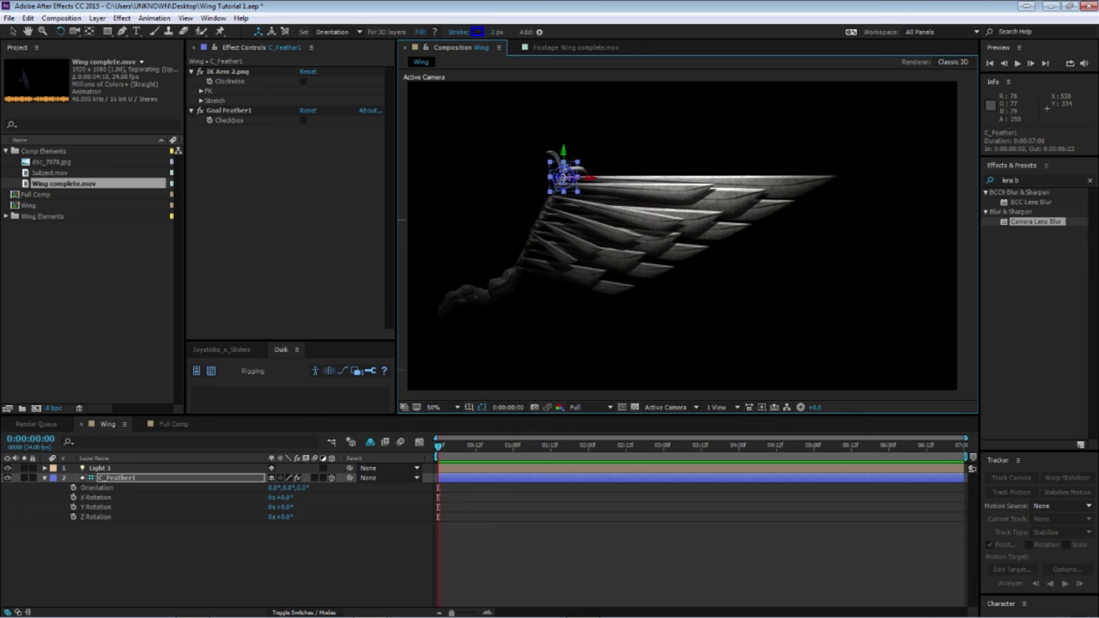
drag(564, 177, 463, 167)
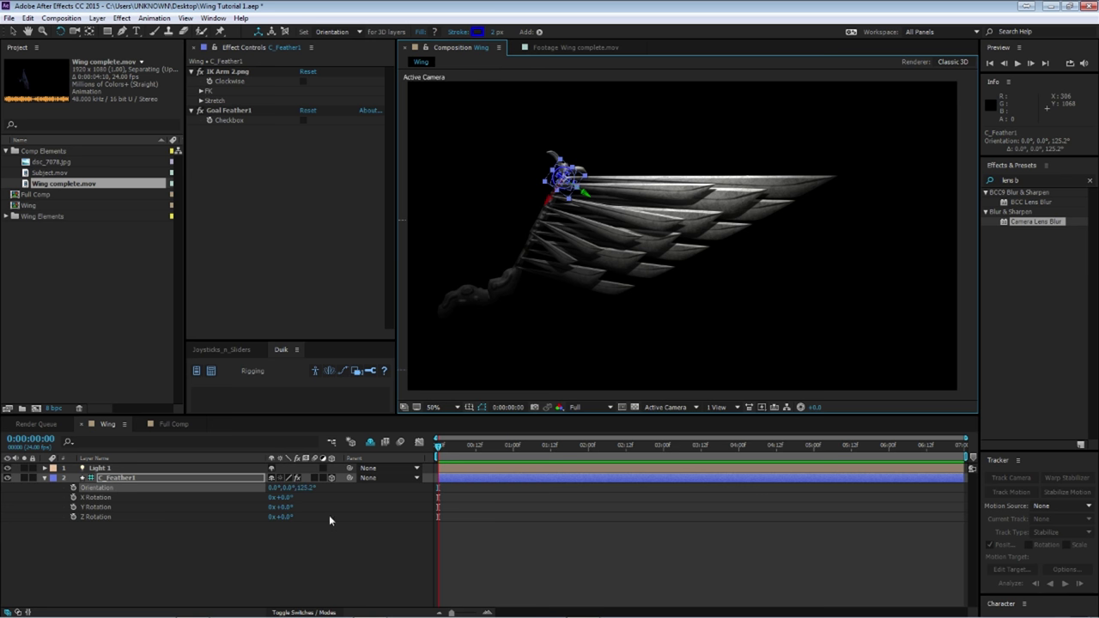
key(ctrl+z)
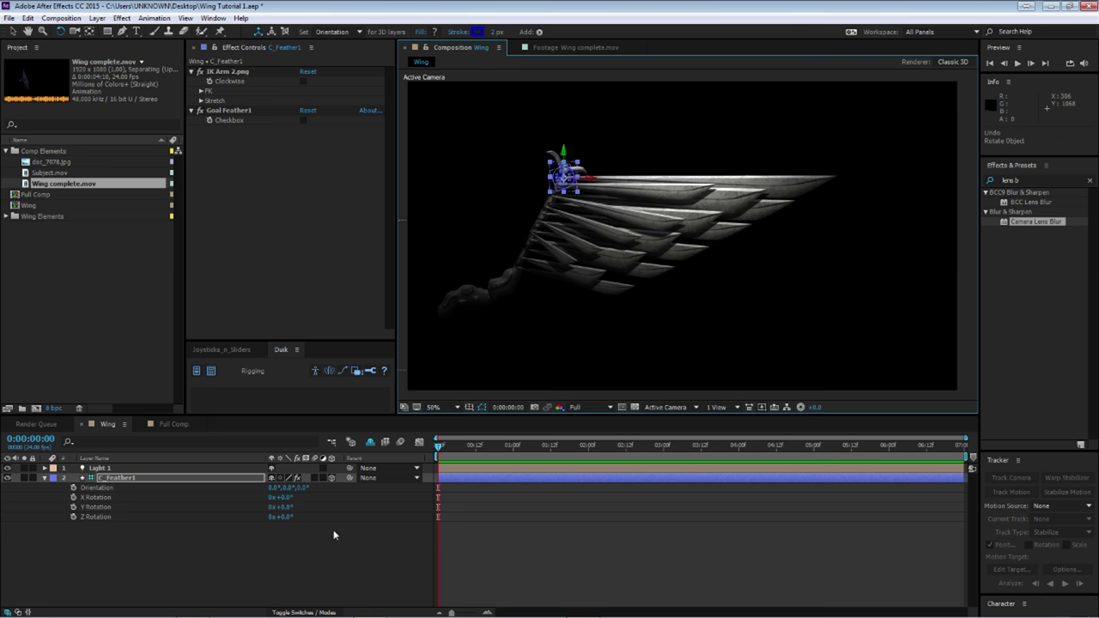
drag(257, 517, 337, 519)
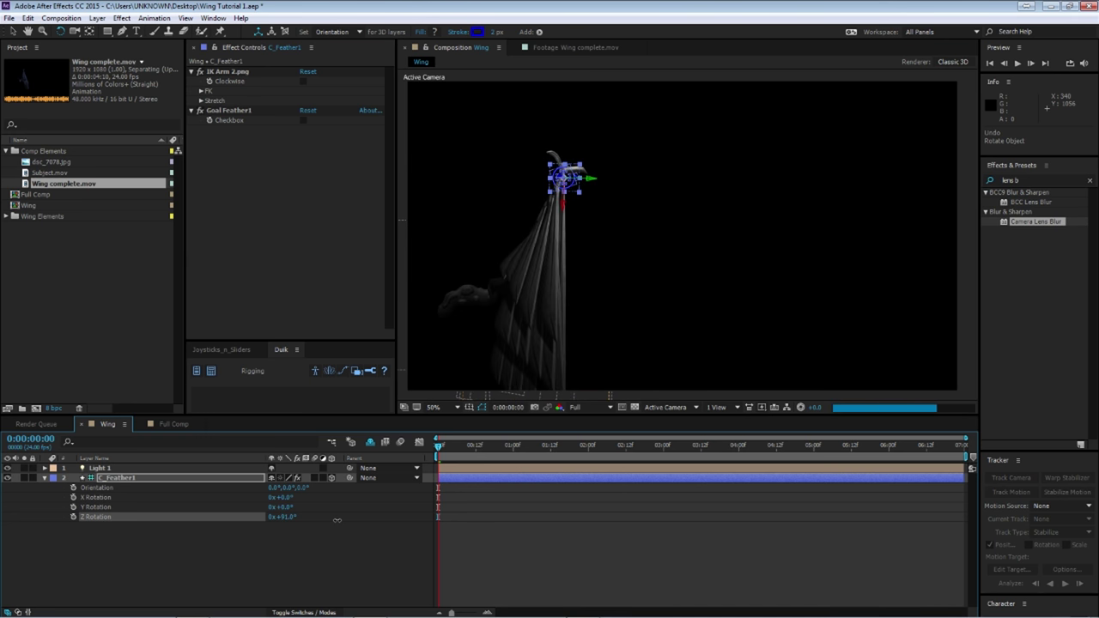
Key C_Feather1's Z Rotation at 0s, show only animated properties, and nudge it left.
click(72, 517)
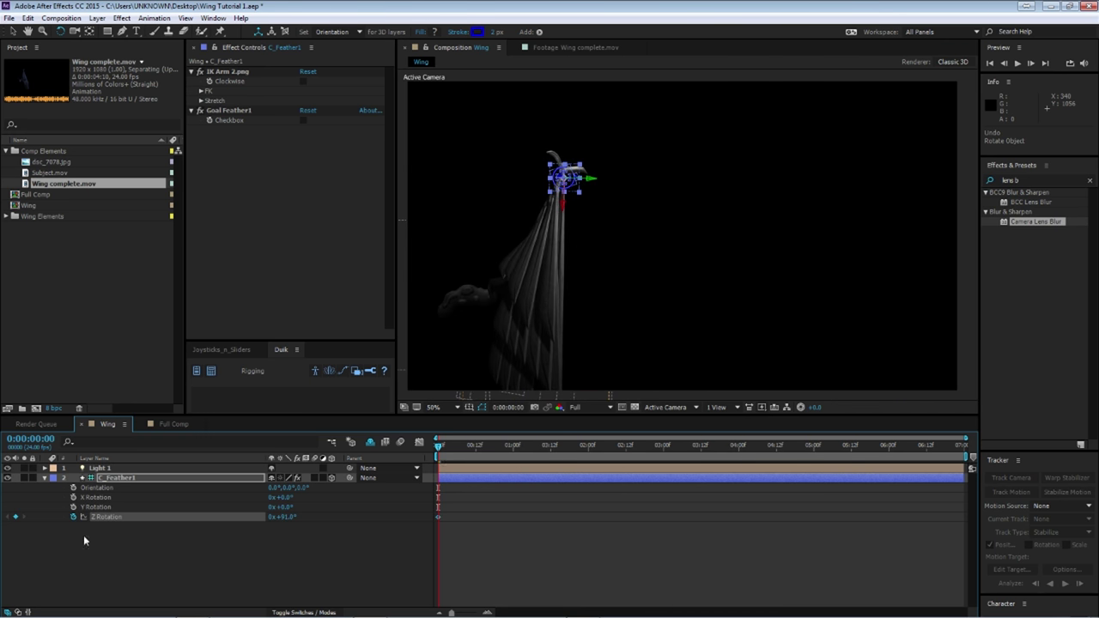
click(196, 556)
click(142, 479)
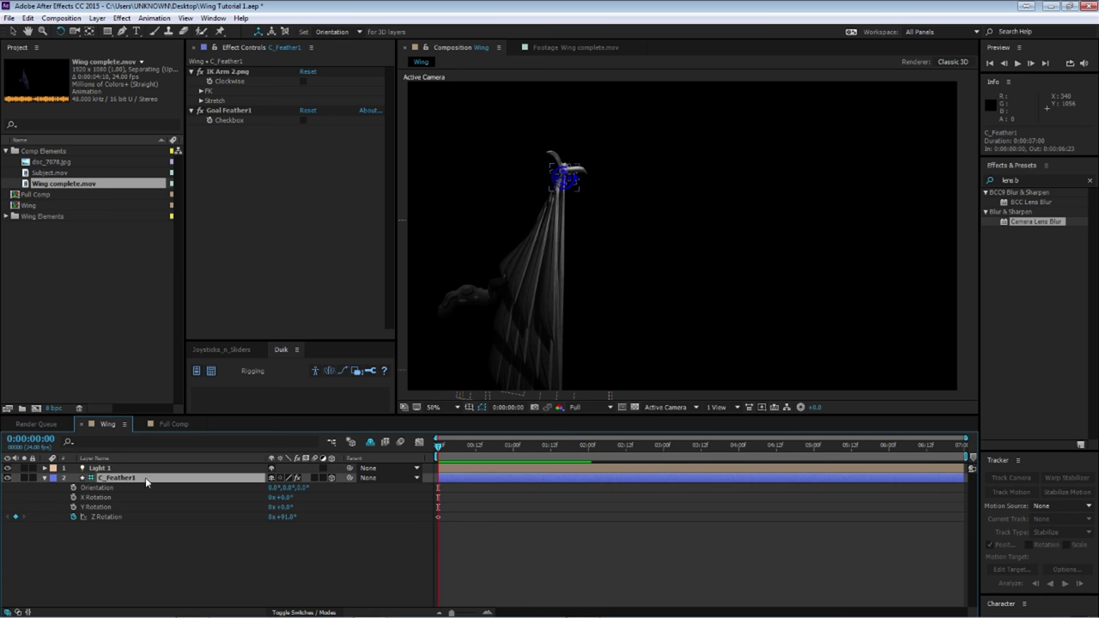
key(alt+shift+p)
click(124, 499)
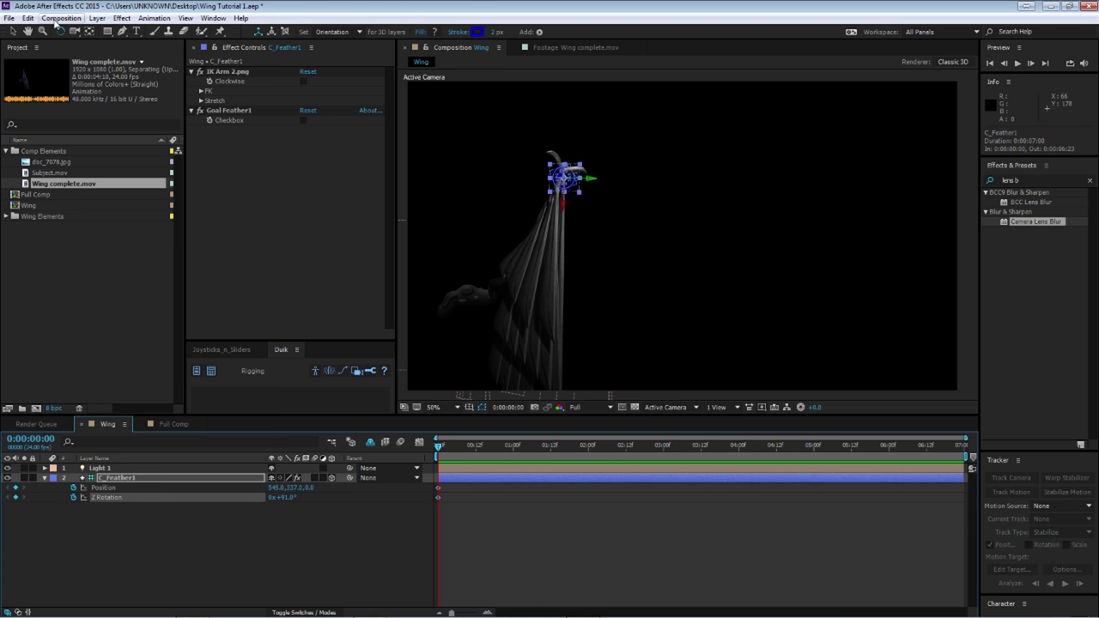
key(v)
drag(581, 188, 523, 212)
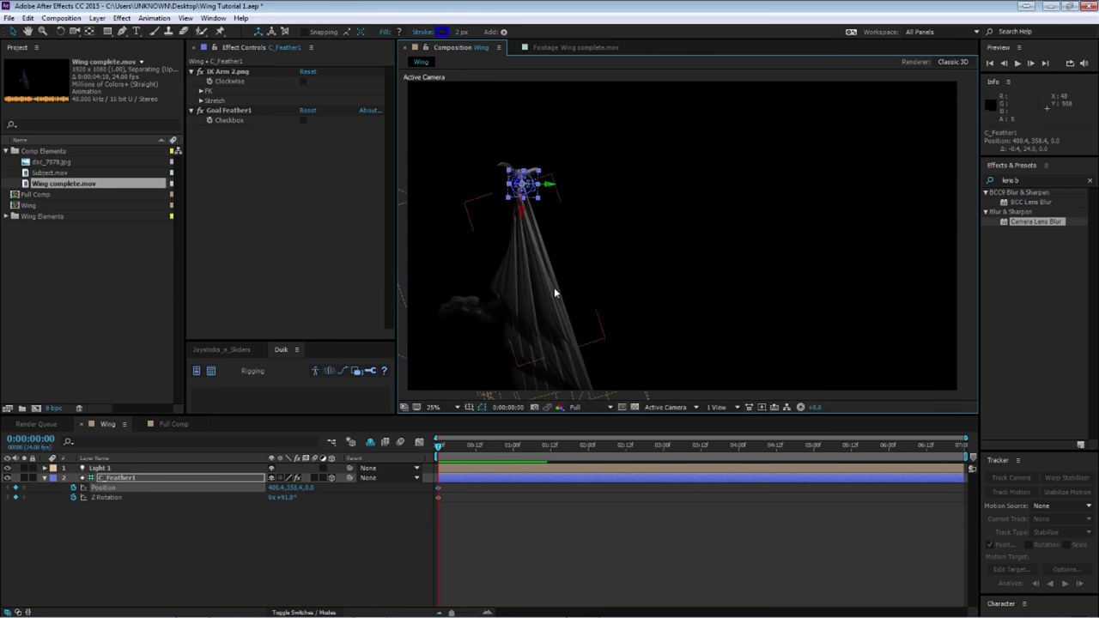
key(comma)
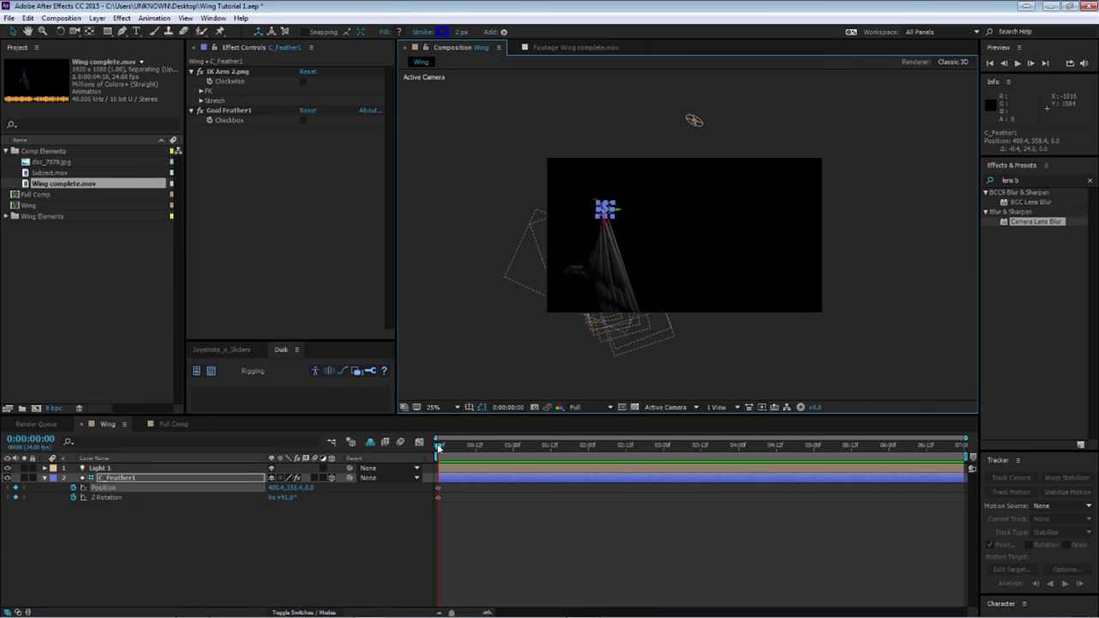
At 1:09, reposition C_Feather1 and rotate it so the wing fans out.
drag(439, 447, 541, 447)
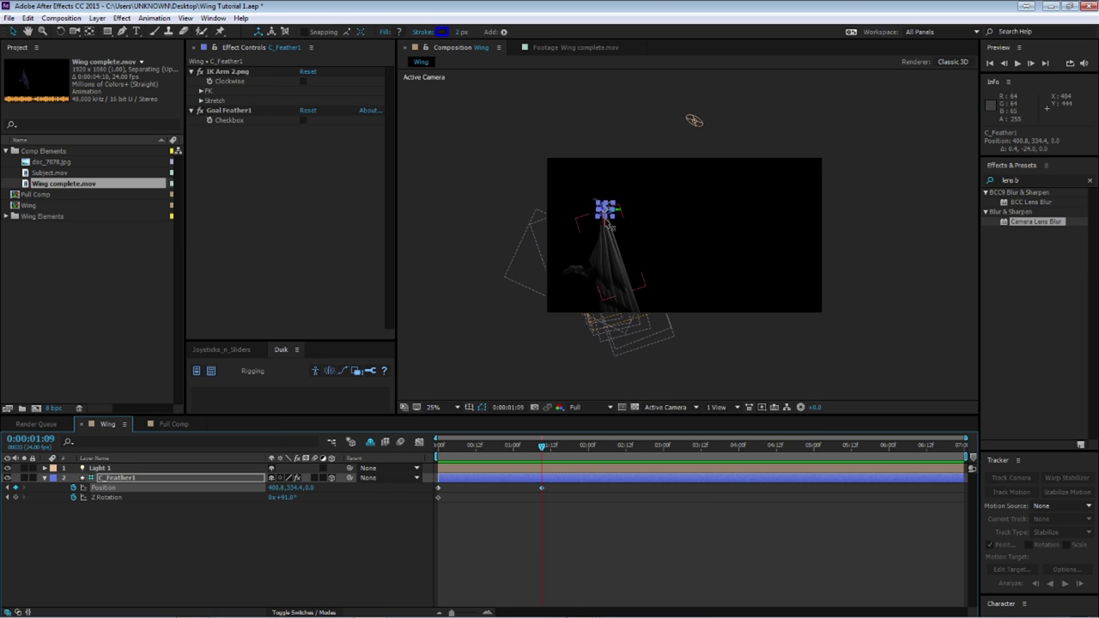
drag(608, 222, 628, 193)
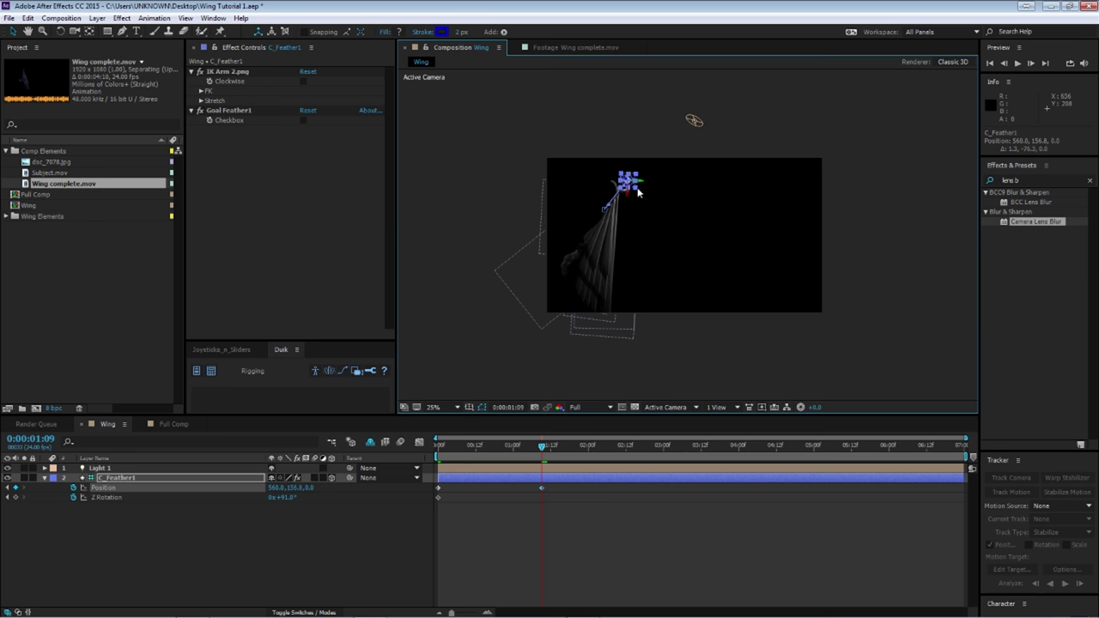
mouse_move(639, 183)
mouse_down()
mouse_move(643, 199)
mouse_move(632, 199)
mouse_up()
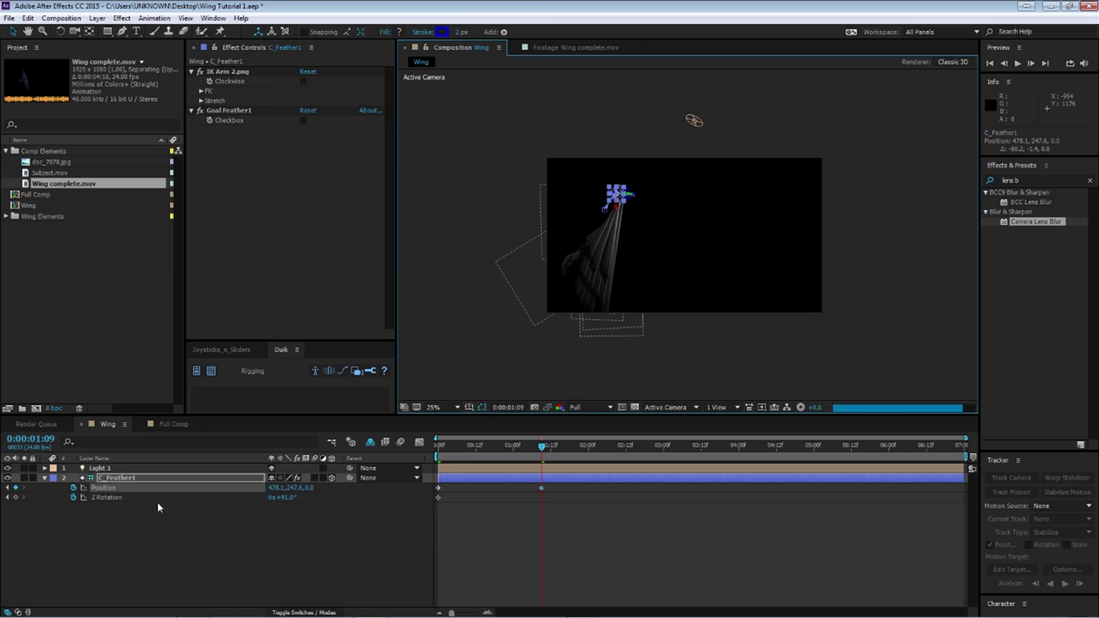
drag(286, 502, 271, 497)
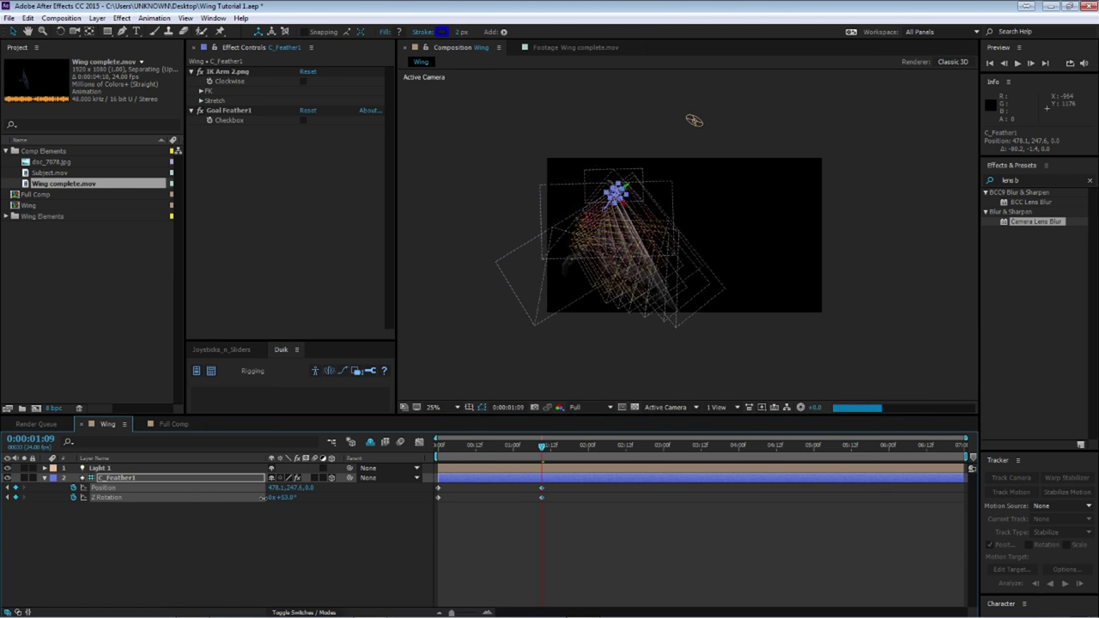
drag(629, 191, 641, 214)
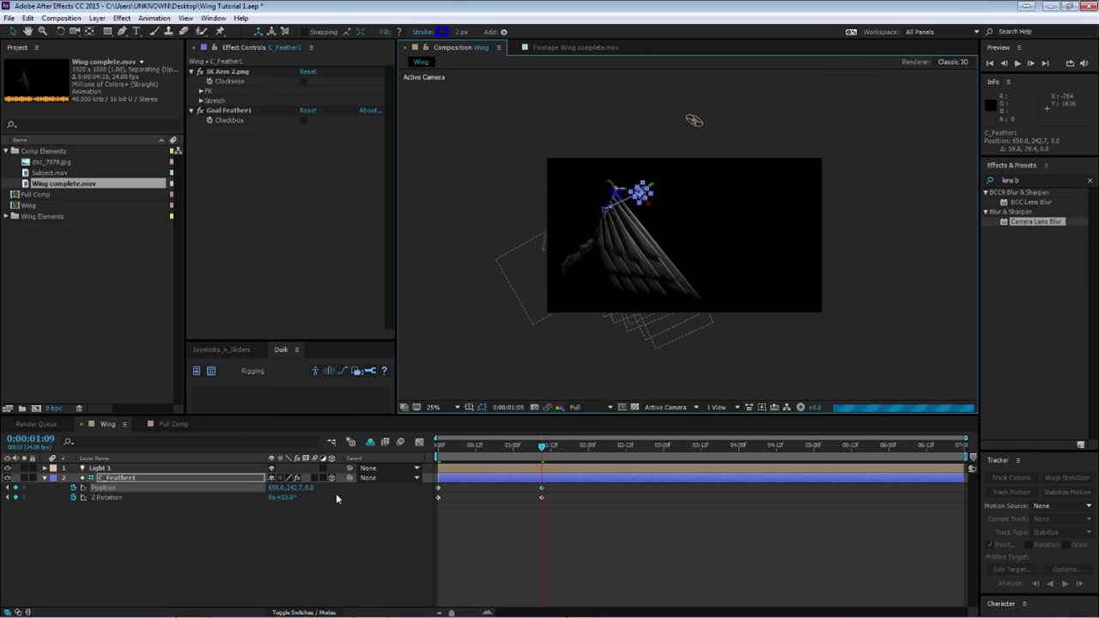
drag(288, 498, 245, 499)
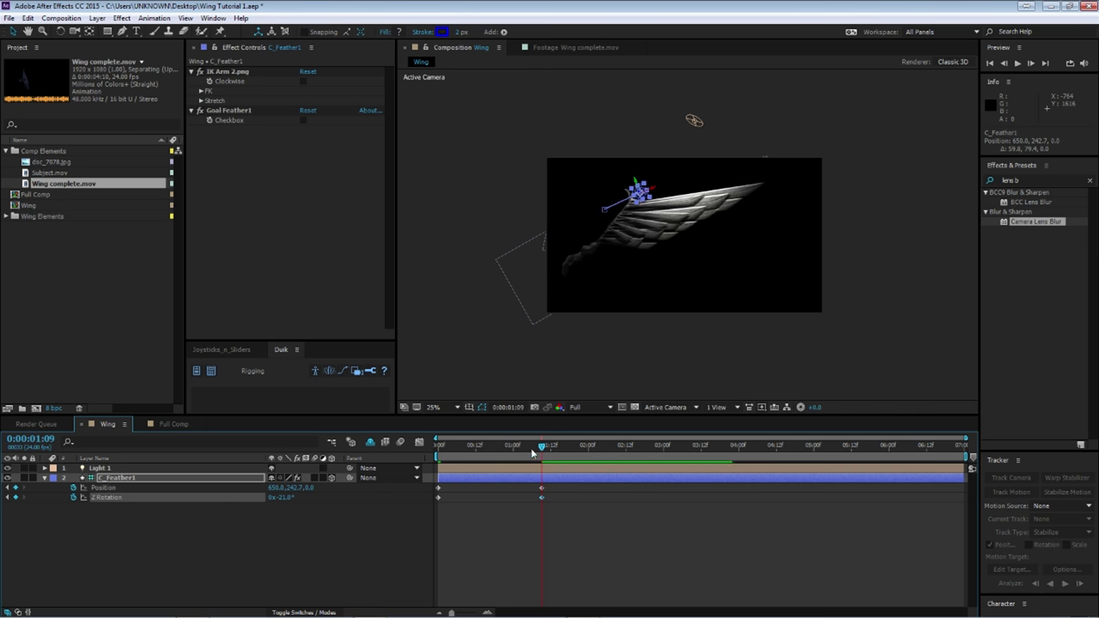
At 1:22, add a Position keyframe and adjust C_Feather1's Z Rotation.
drag(541, 445, 469, 457)
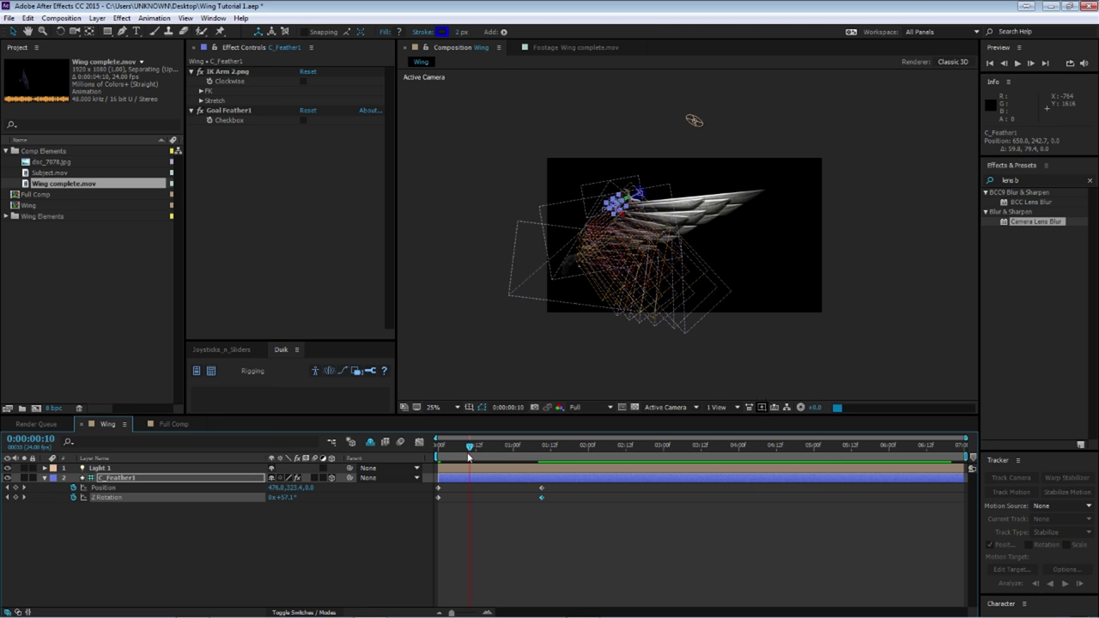
key(ctrl+z)
key(ctrl+z)
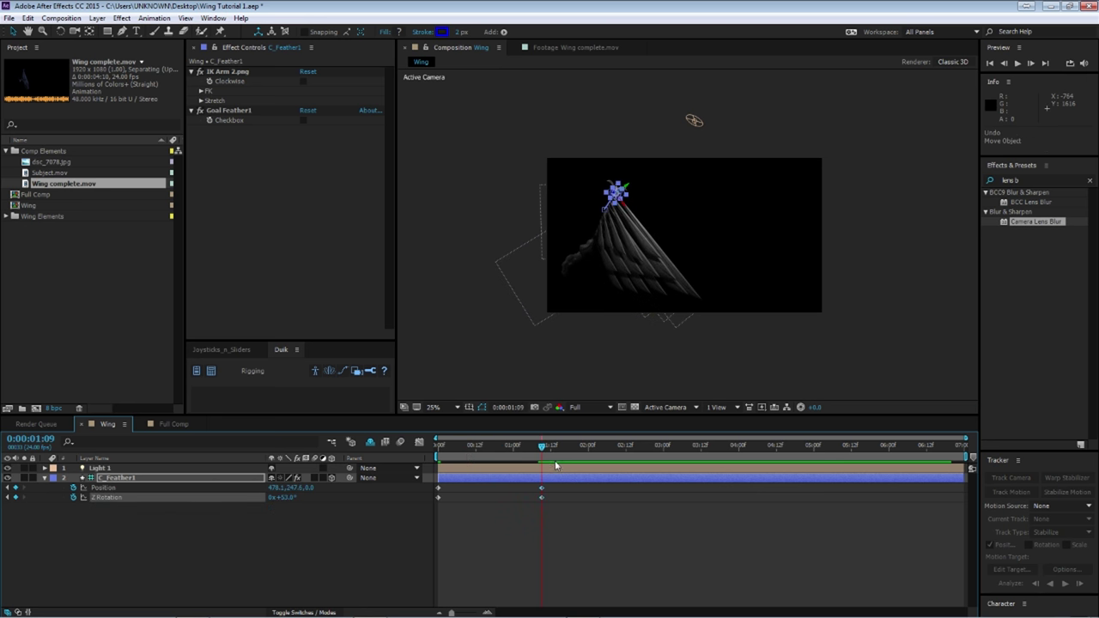
drag(542, 447, 582, 449)
click(237, 489)
key(ctrl+v)
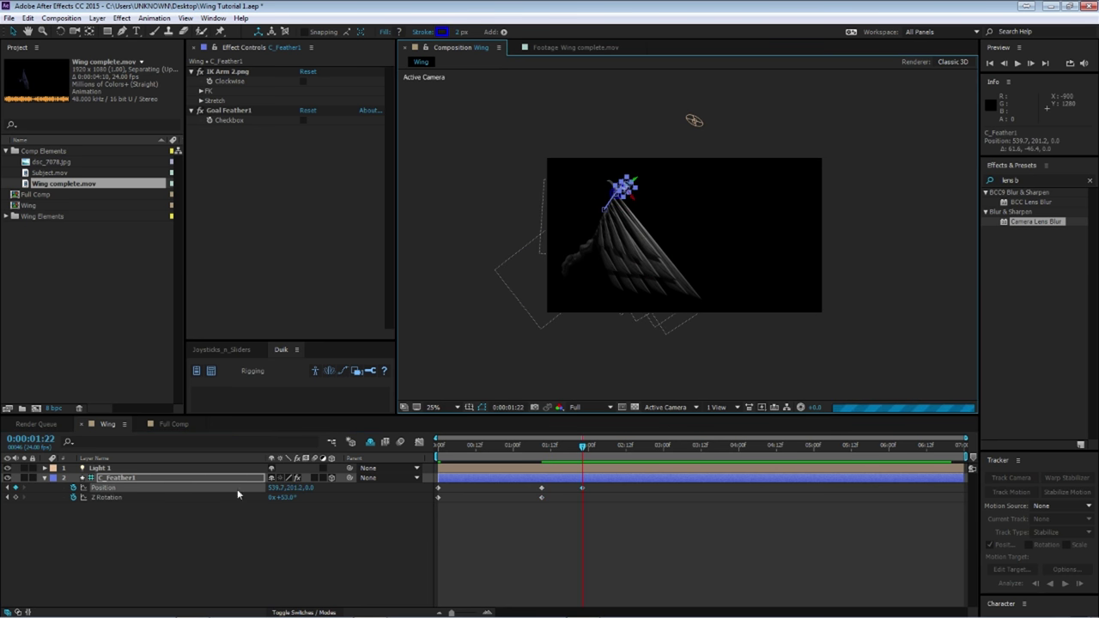
drag(283, 501, 246, 498)
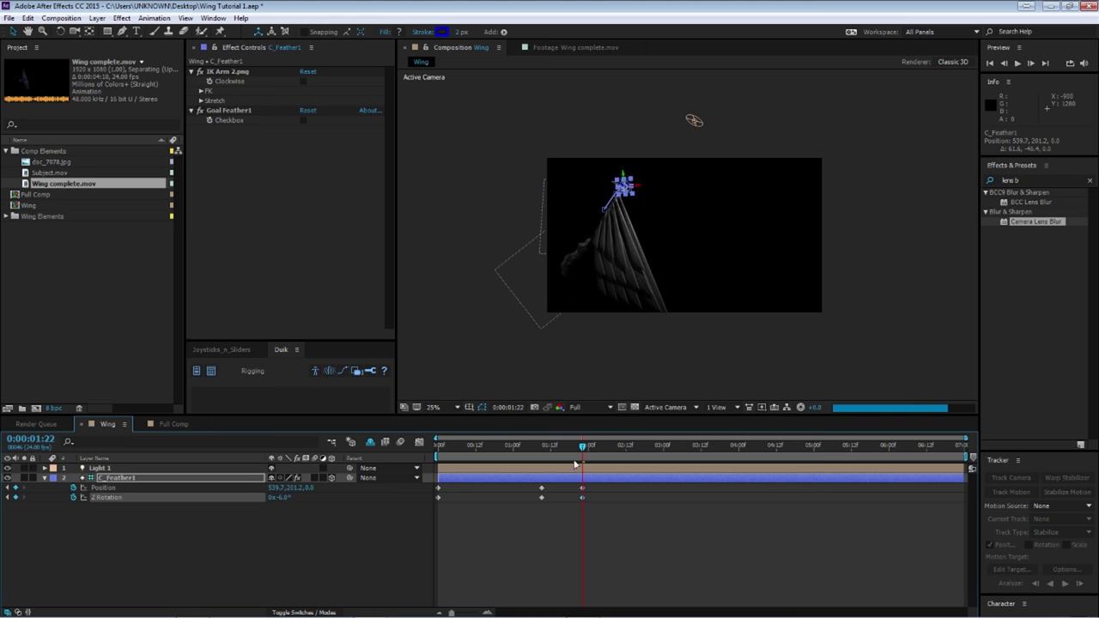
At 3:11, reposition C_Feather1 and rotate it to -25 degrees.
drag(582, 445, 698, 446)
drag(281, 498, 275, 497)
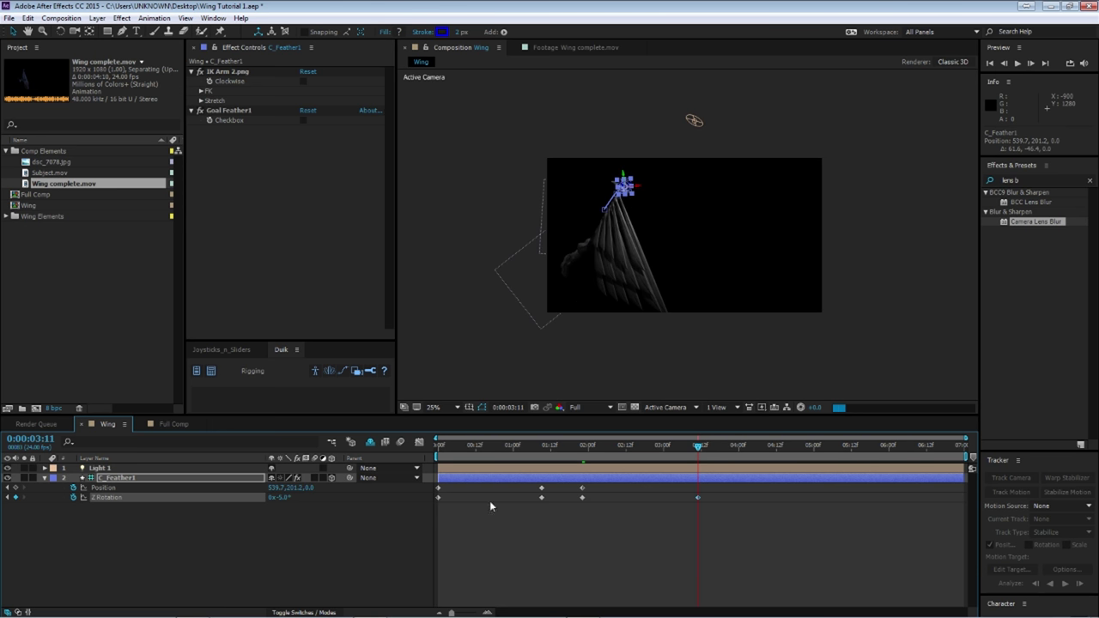
click(637, 190)
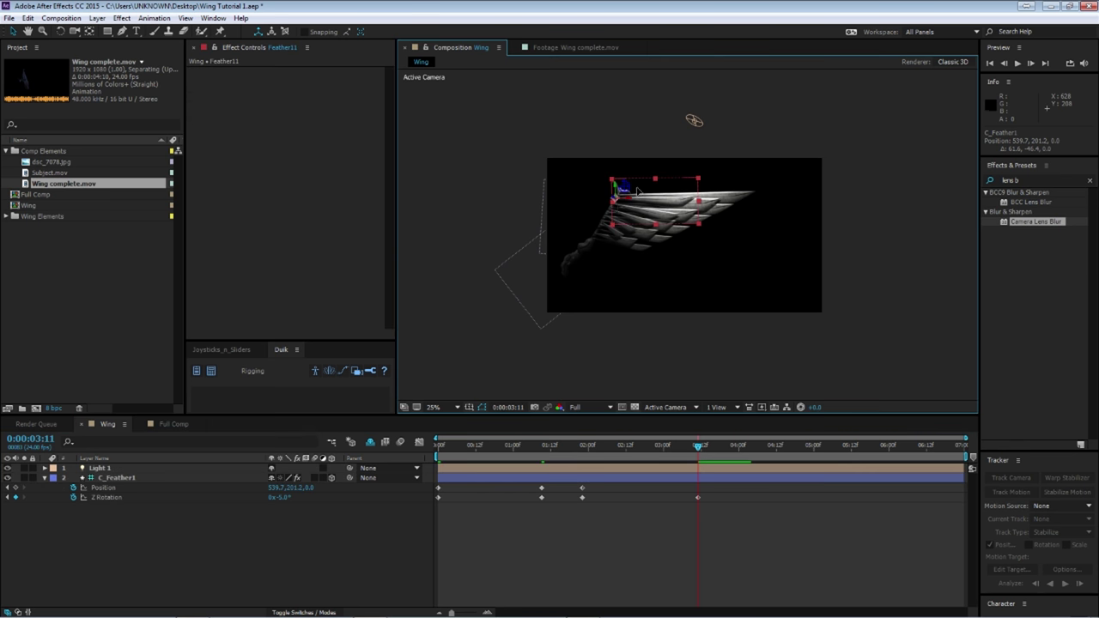
click(182, 480)
drag(624, 188, 647, 202)
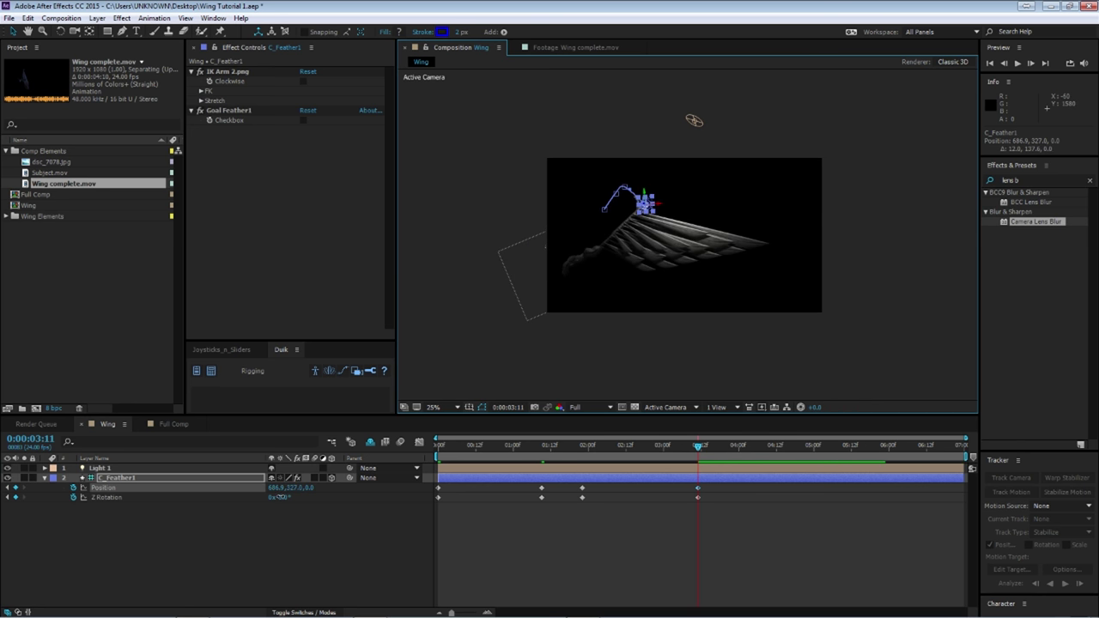
drag(279, 496, 263, 496)
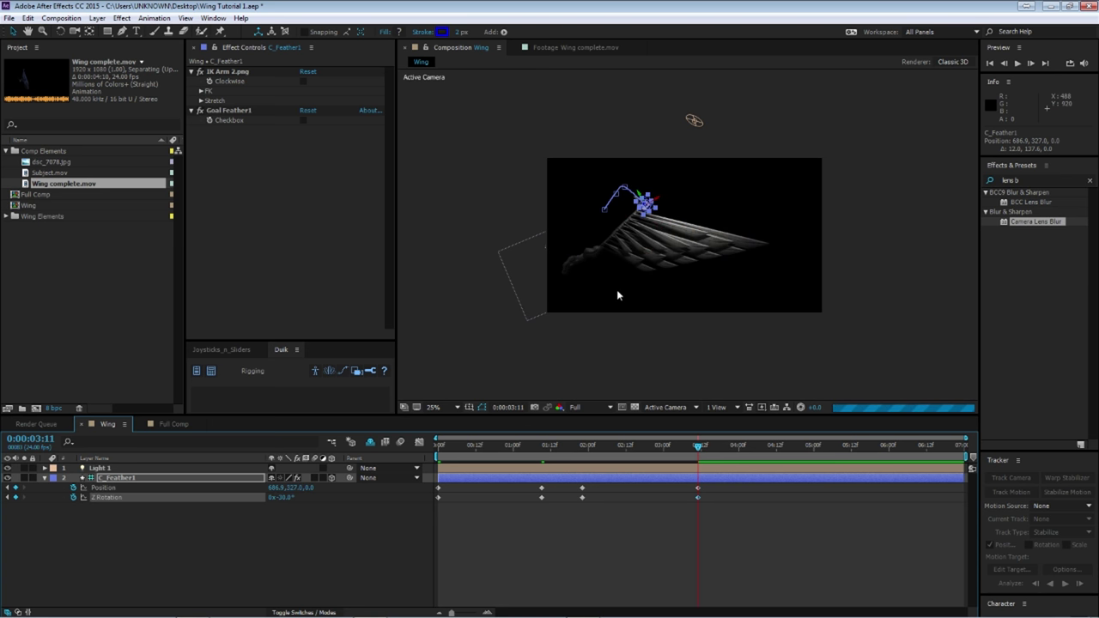
drag(661, 204, 643, 243)
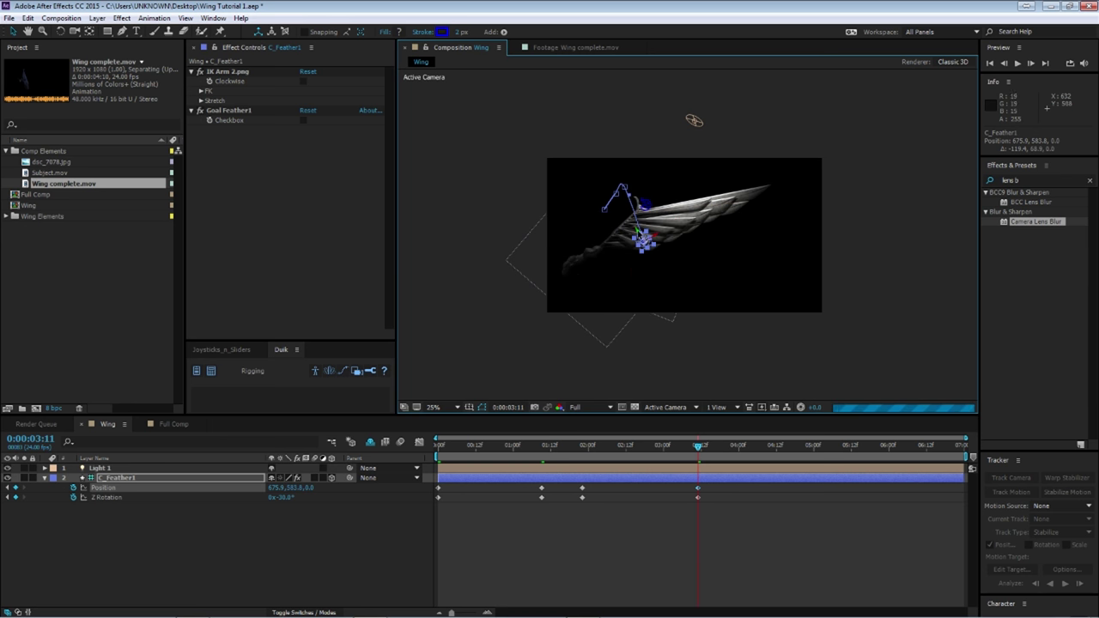
drag(655, 242, 659, 227)
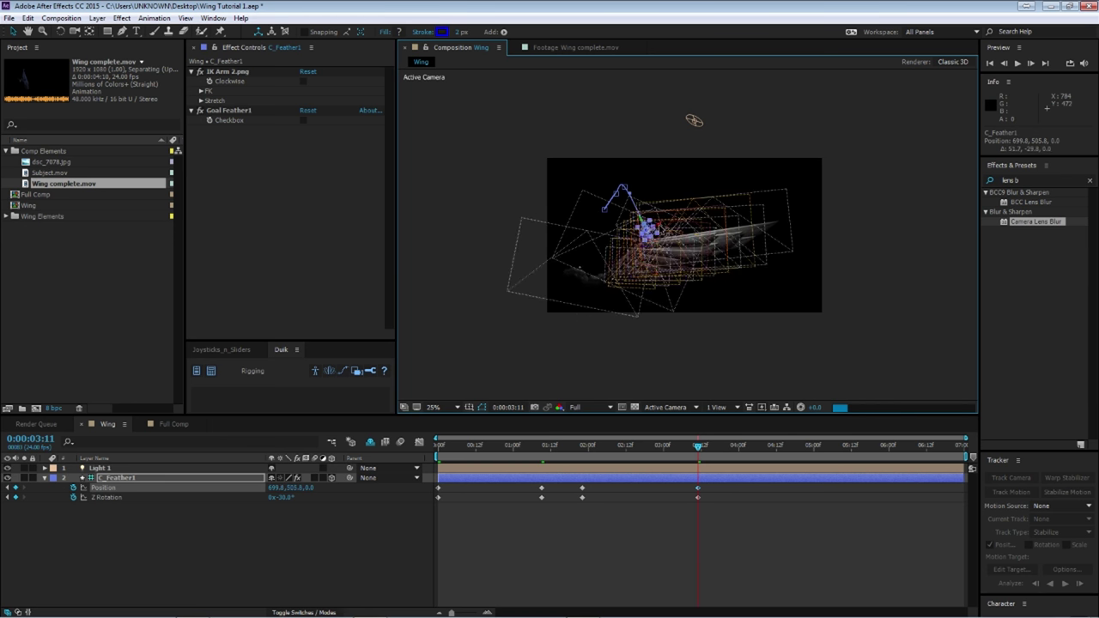
drag(286, 501, 298, 497)
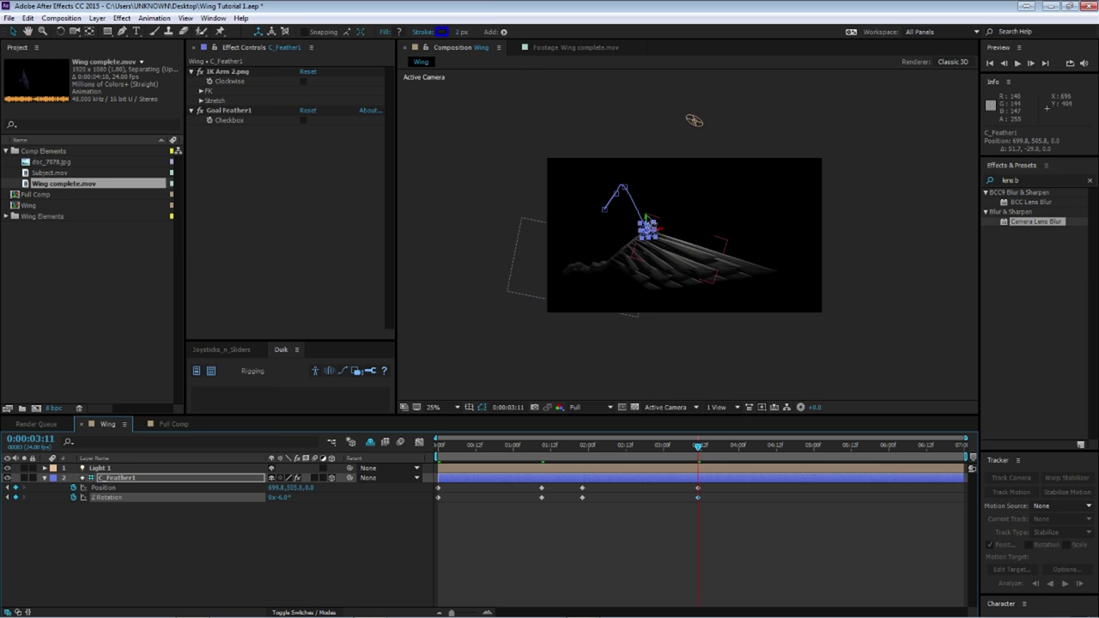
drag(648, 227, 645, 209)
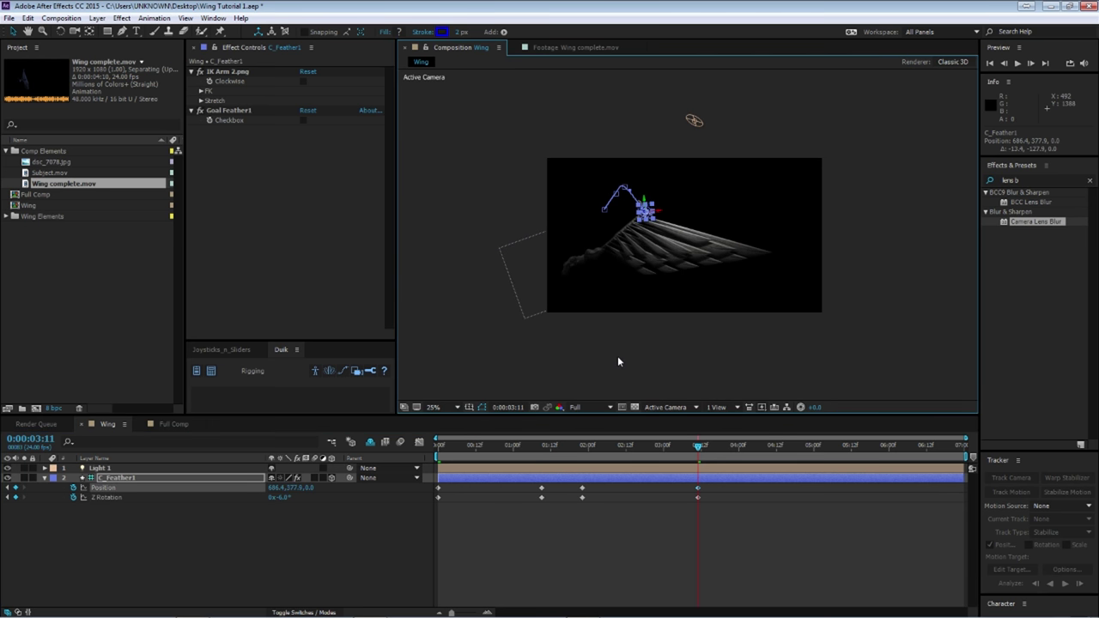
drag(281, 496, 261, 497)
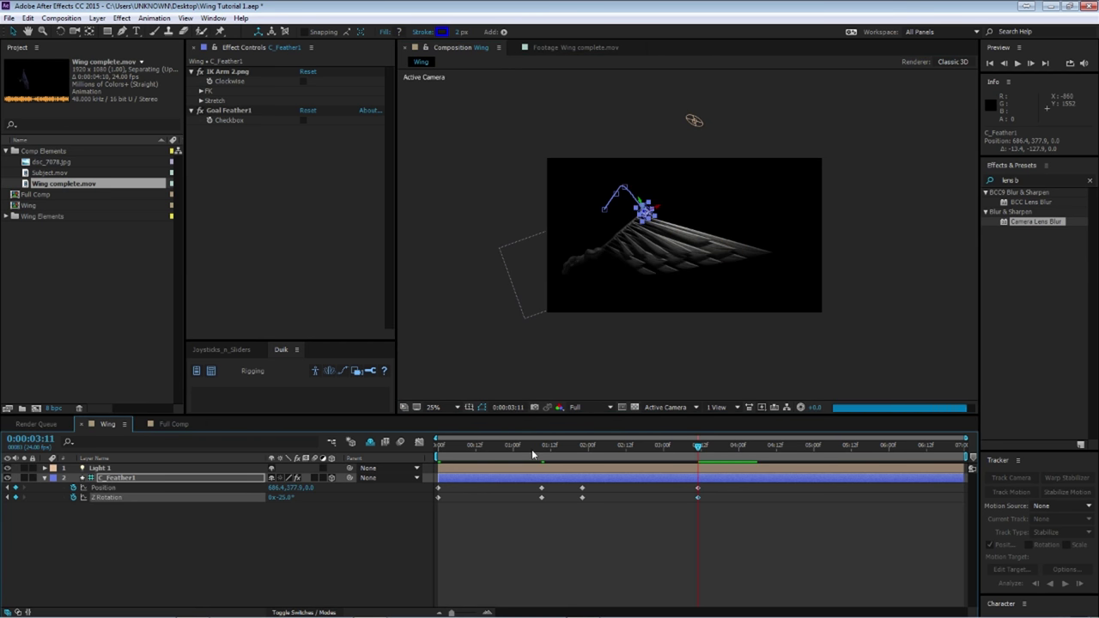
Preview the wing animation from the start.
drag(532, 449, 672, 439)
key(space)
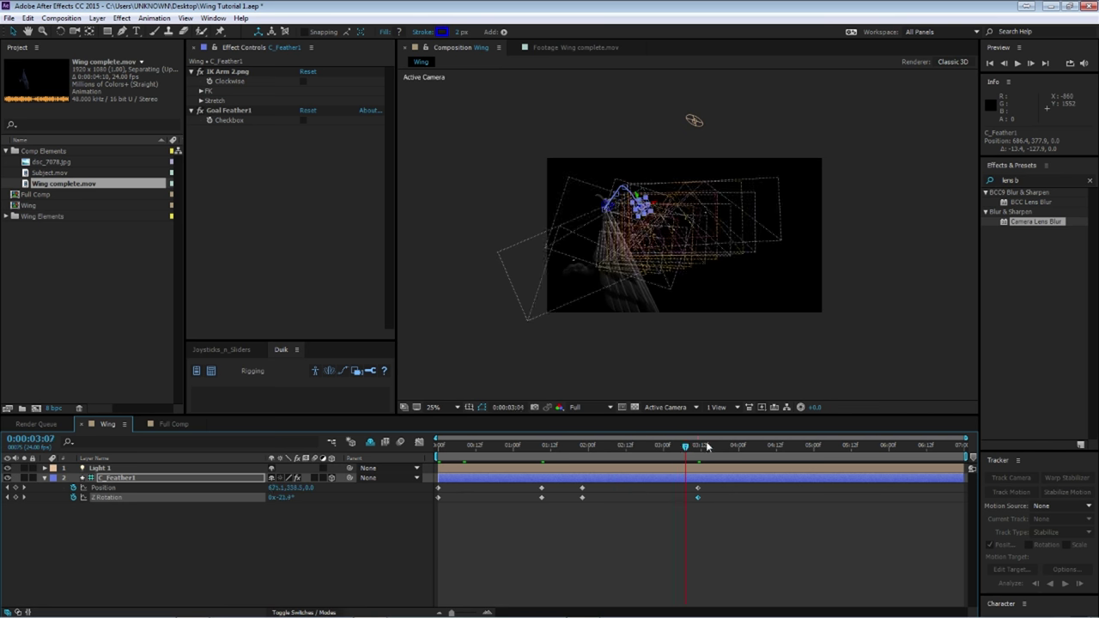
click(587, 507)
Play the Wing comp's feather animation from 0:00:01:08, comparing it against Full Comp, and finish on Full Comp.
click(171, 424)
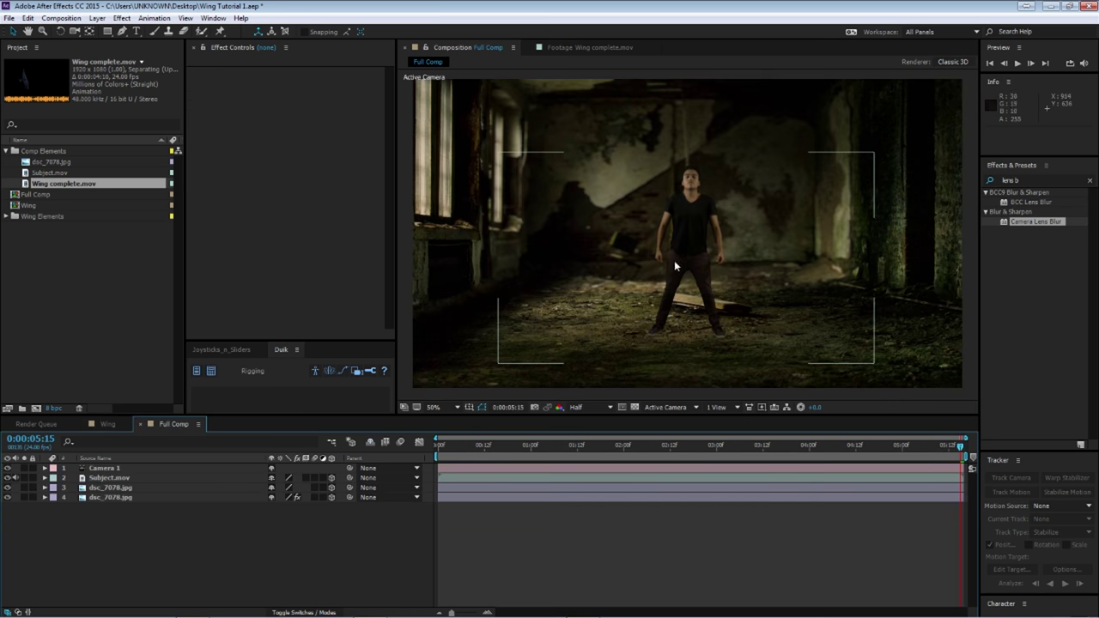
click(104, 424)
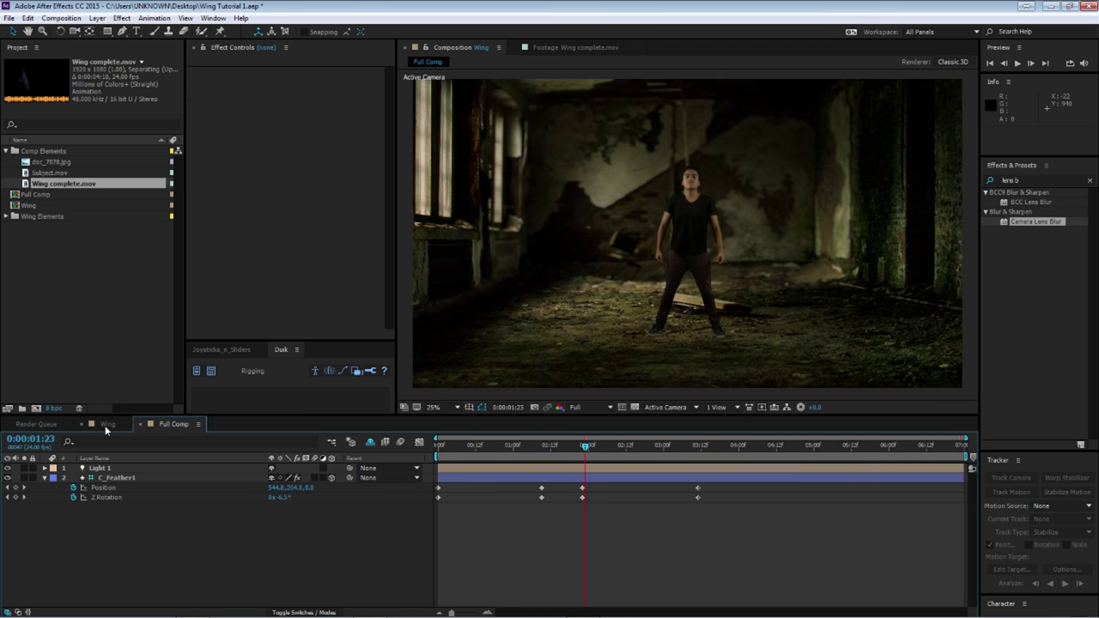
drag(584, 447, 510, 448)
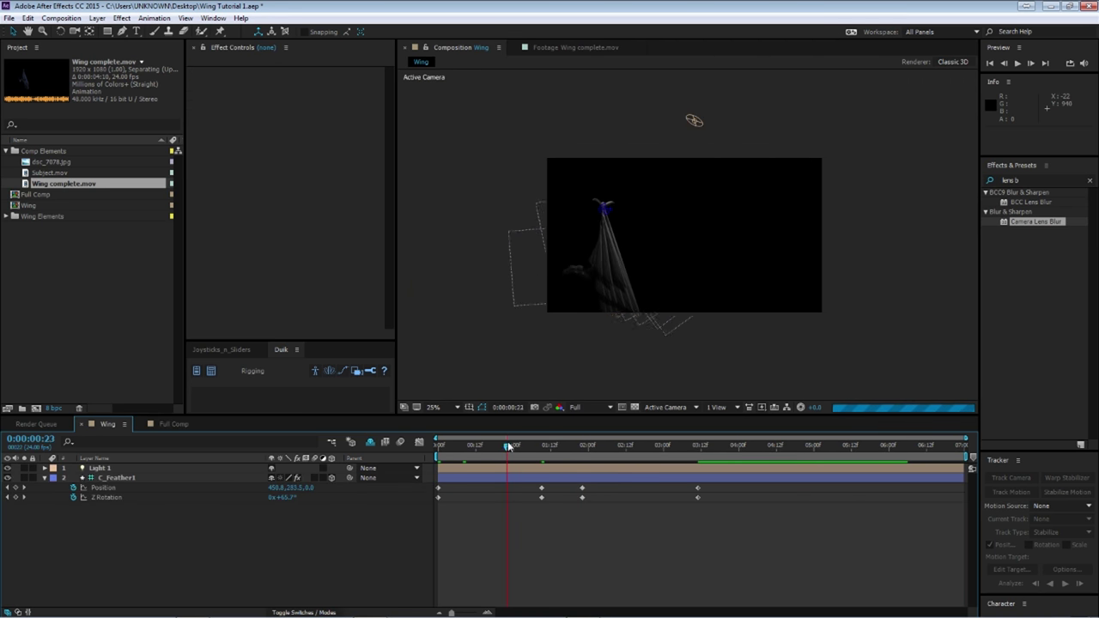
key(space)
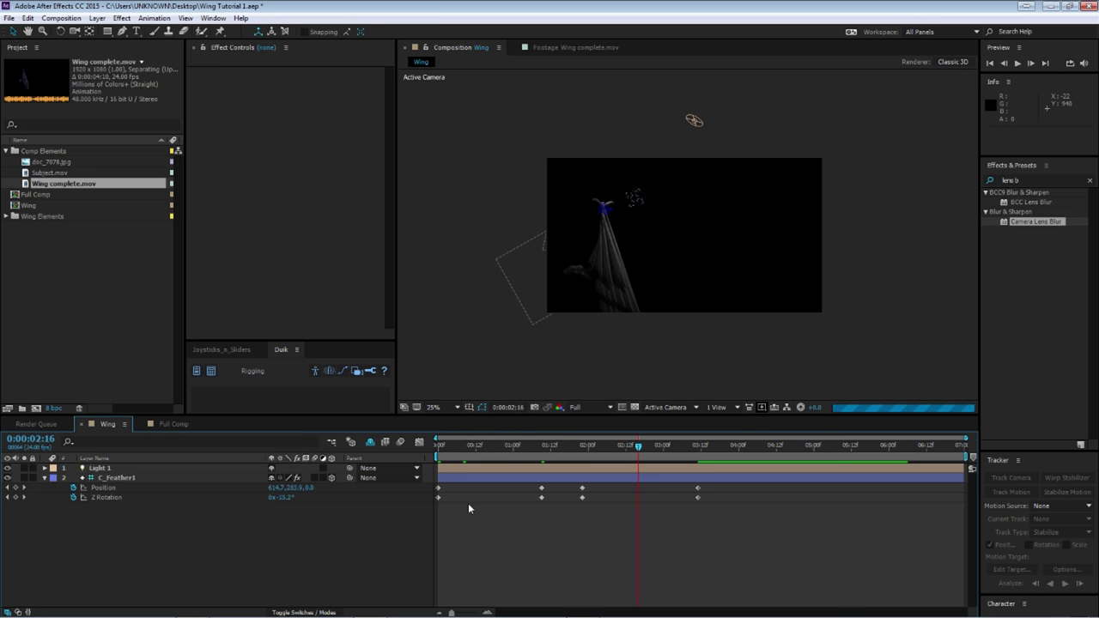
click(179, 428)
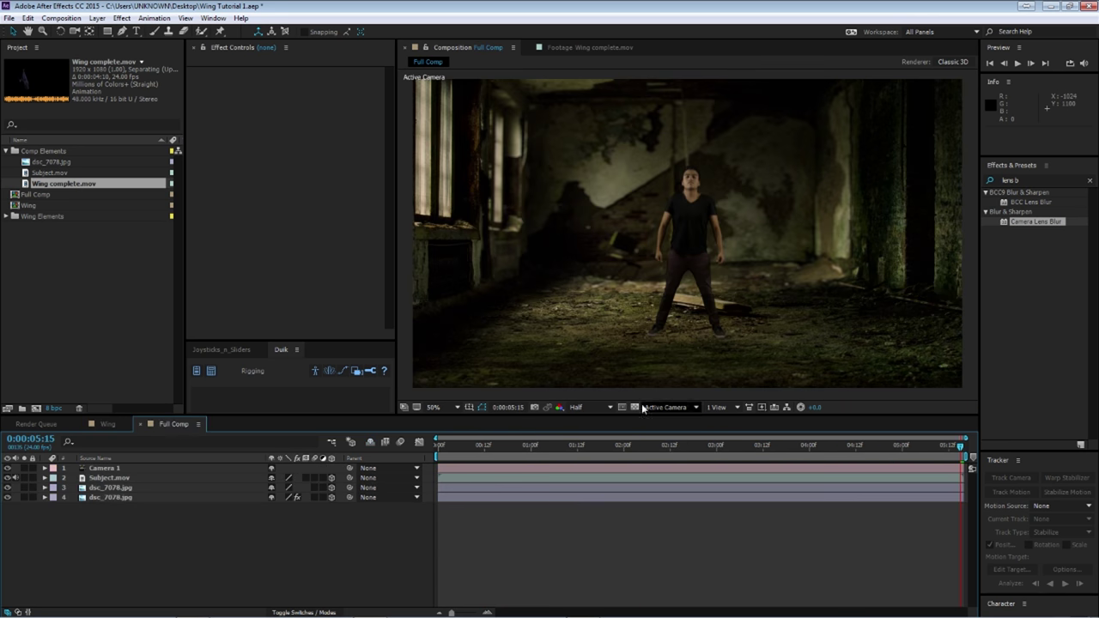
click(108, 425)
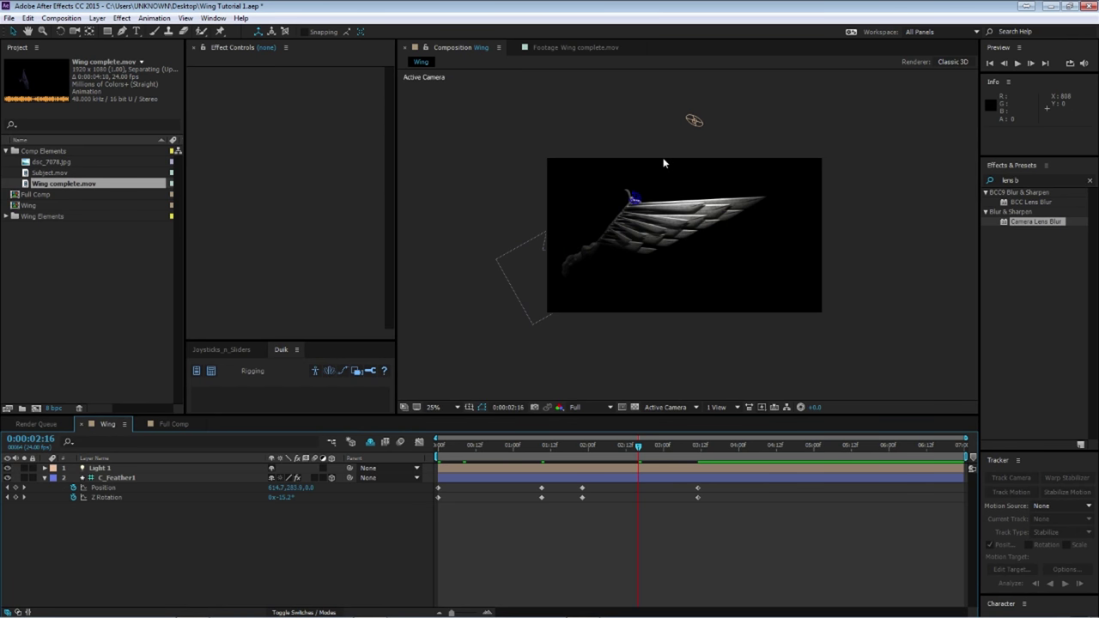
click(172, 424)
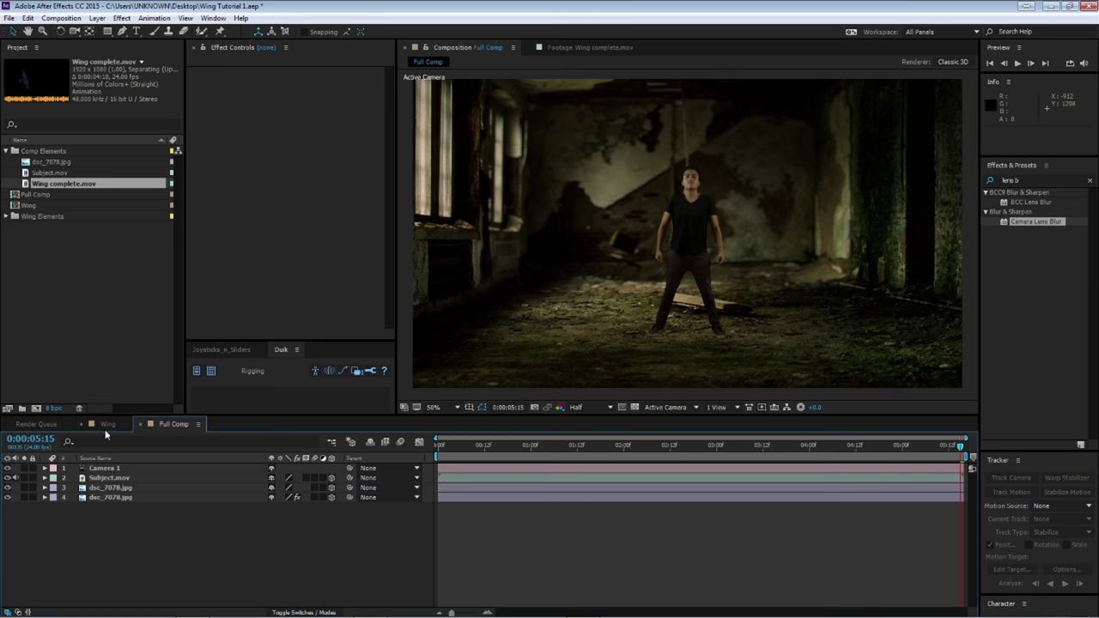
click(105, 425)
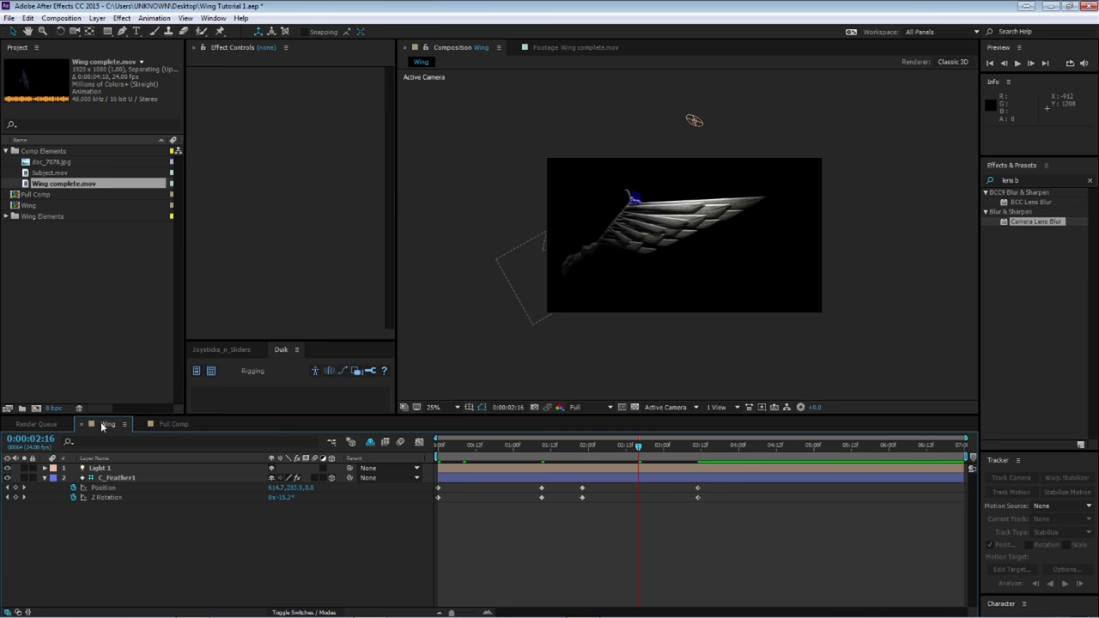
click(171, 424)
Add the Wing comp to Full Comp, scale it to about 57% and place it at the man's shoulder.
drag(33, 206, 145, 486)
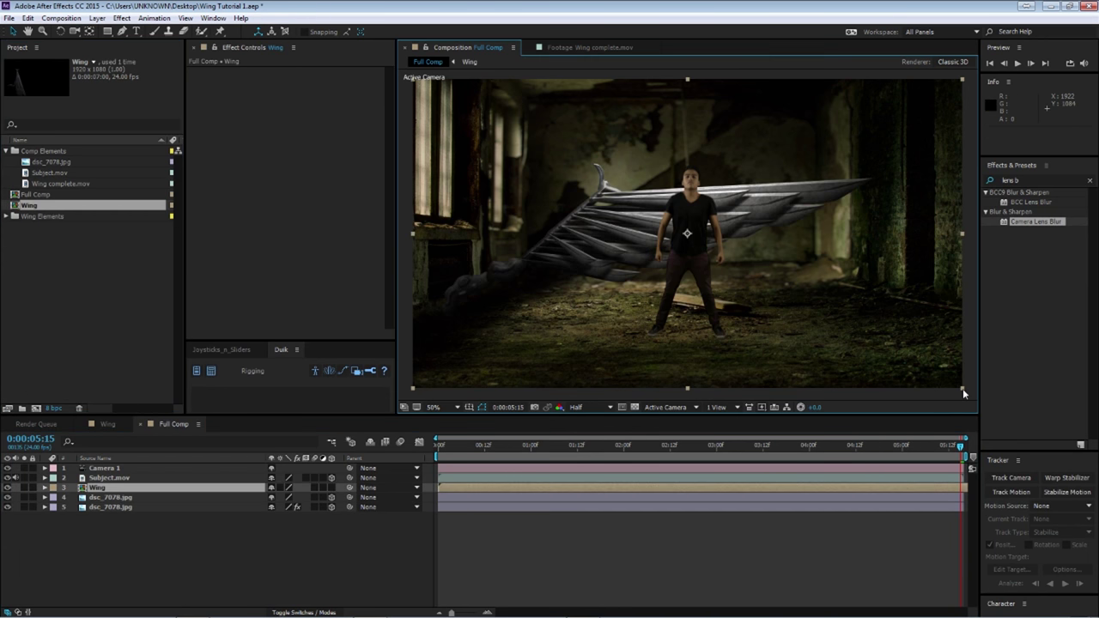
drag(962, 388, 845, 361)
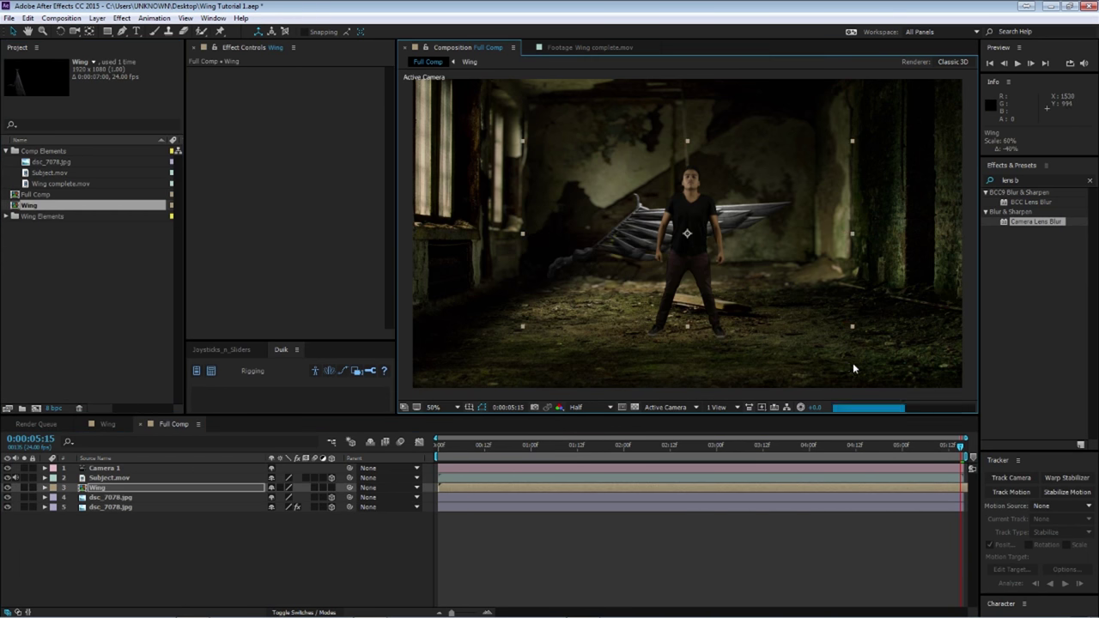
drag(719, 276, 808, 217)
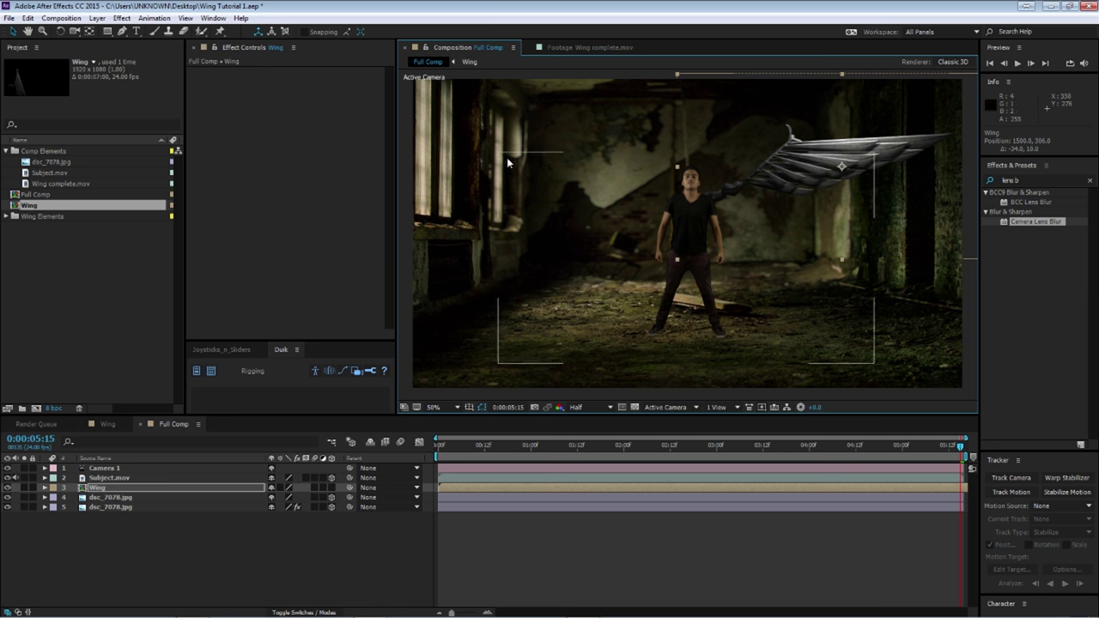
click(107, 478)
click(107, 424)
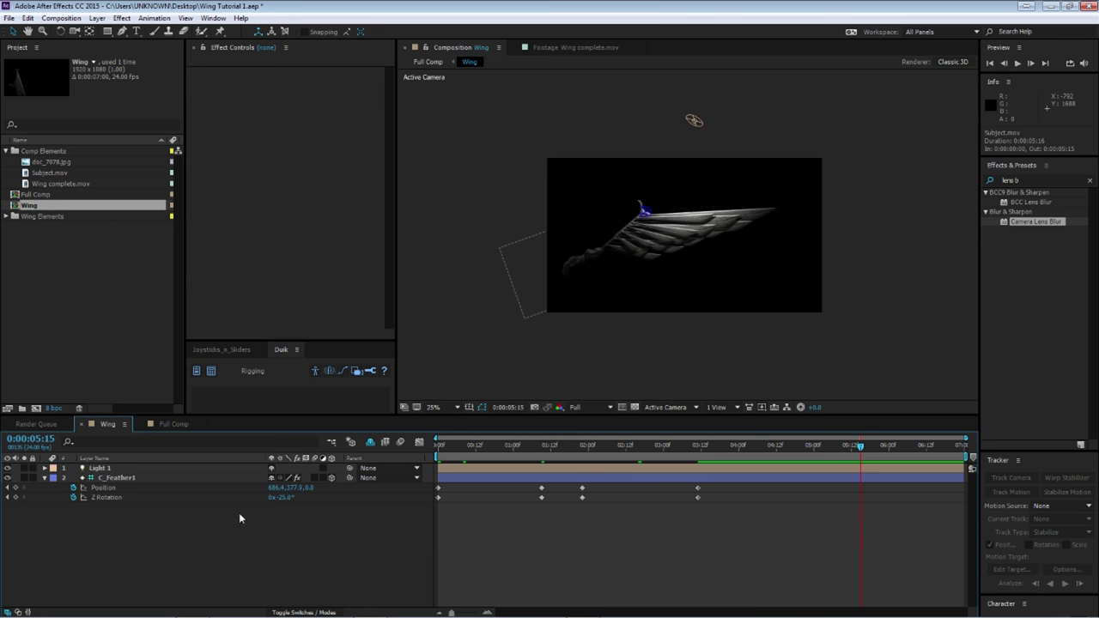
Switch the viewer to the 4 Views layout and select Light 1.
click(725, 407)
click(747, 466)
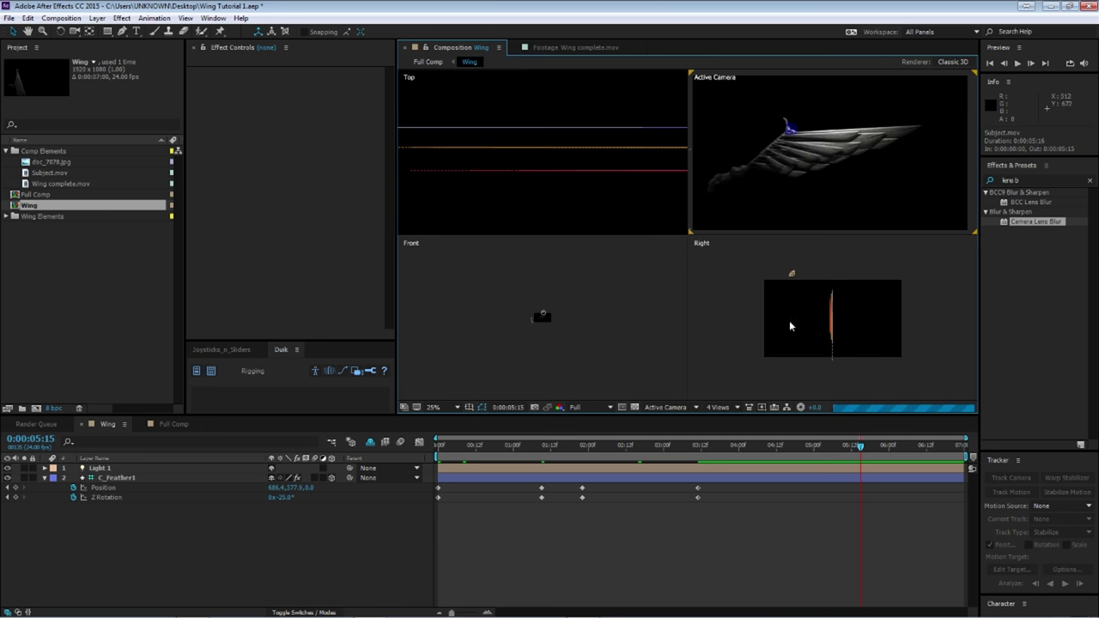
click(118, 468)
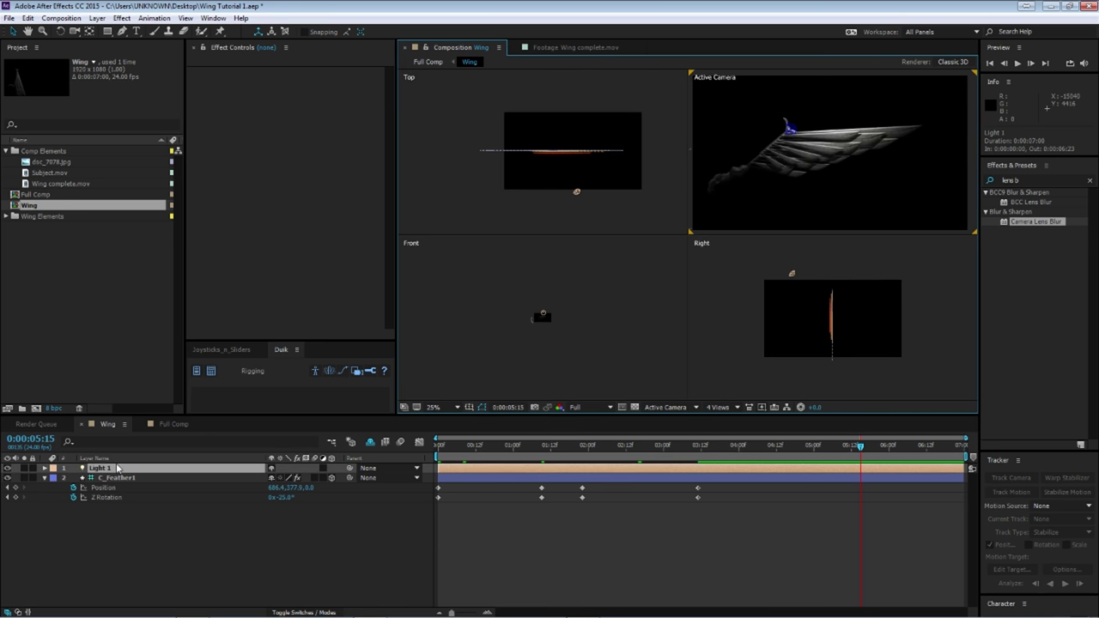
Move Light 1 and re-aim it at the feathers using the Top, Right and Active Camera views.
click(564, 195)
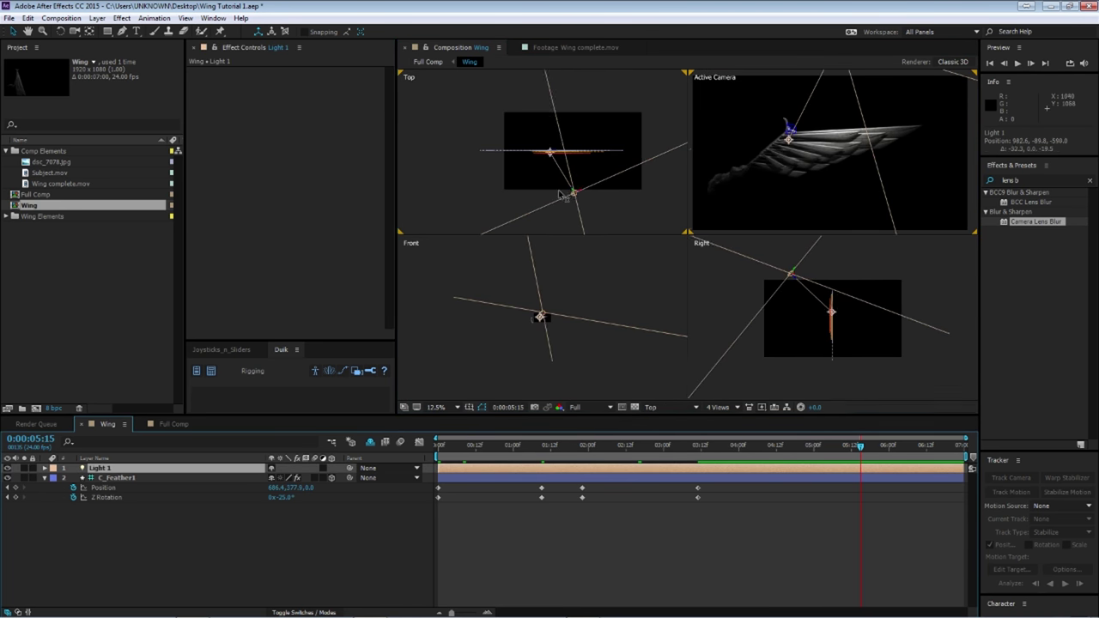
drag(560, 191, 542, 173)
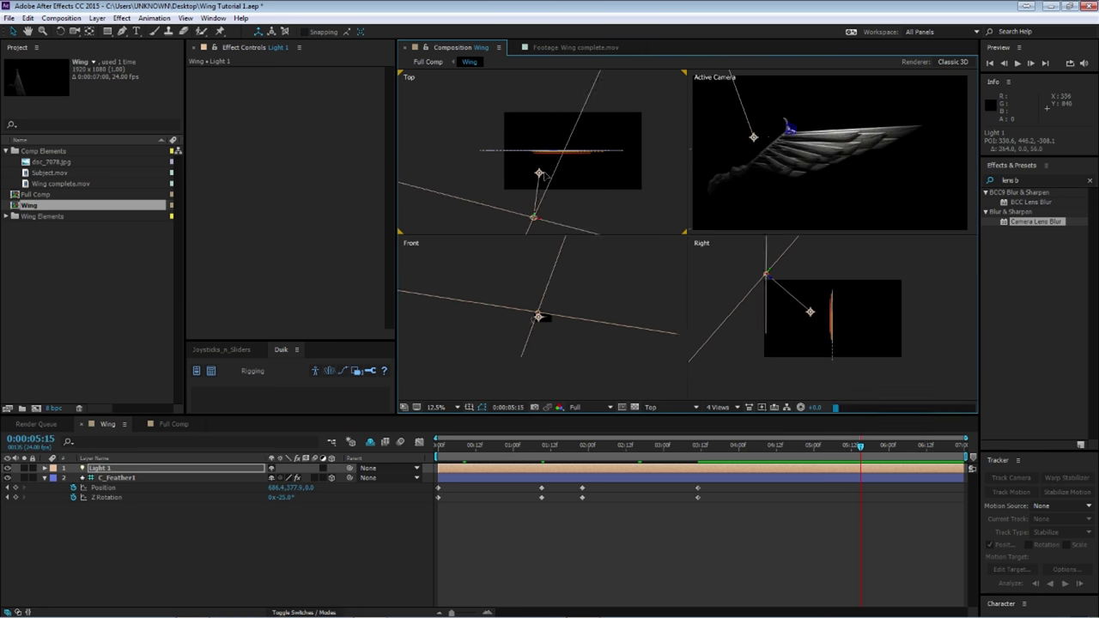
drag(546, 220, 500, 204)
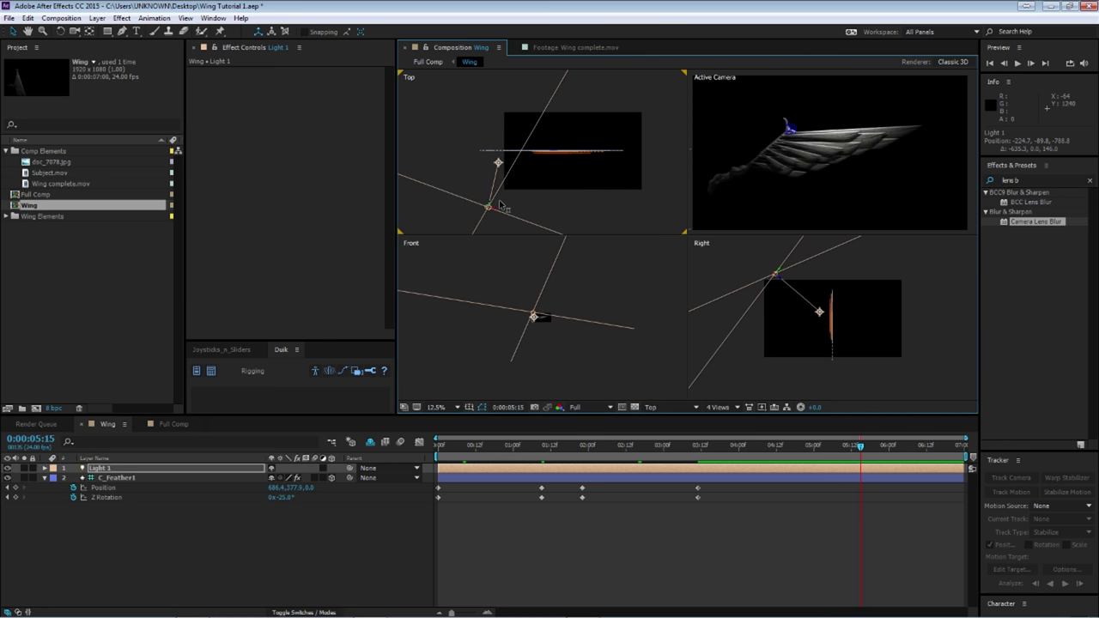
drag(497, 164, 519, 175)
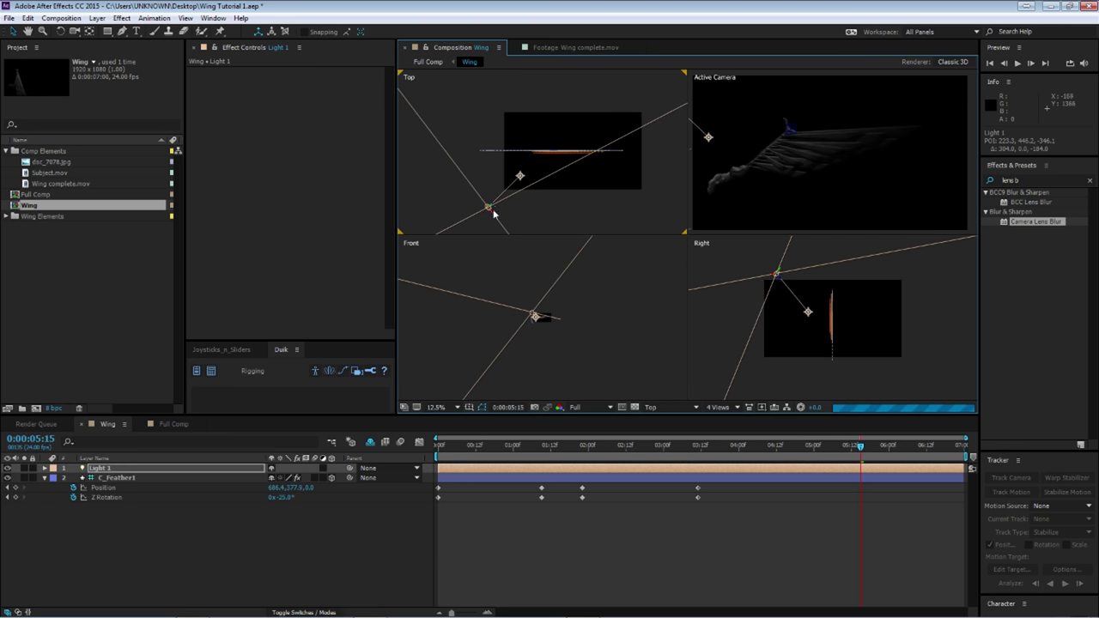
drag(494, 218, 511, 166)
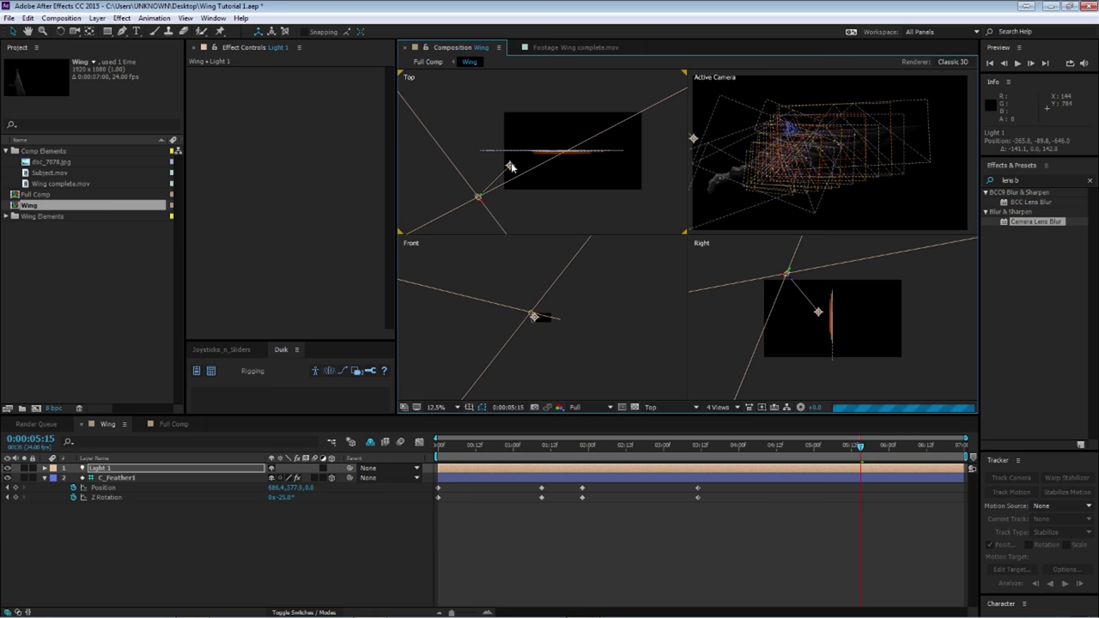
drag(816, 313, 830, 309)
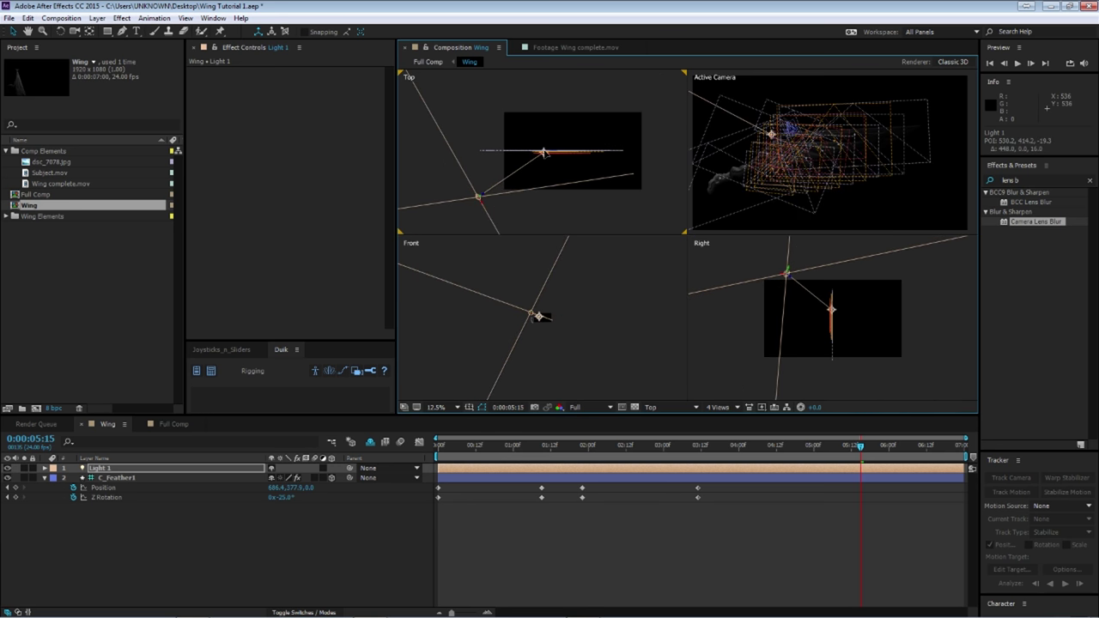
drag(539, 316, 538, 314)
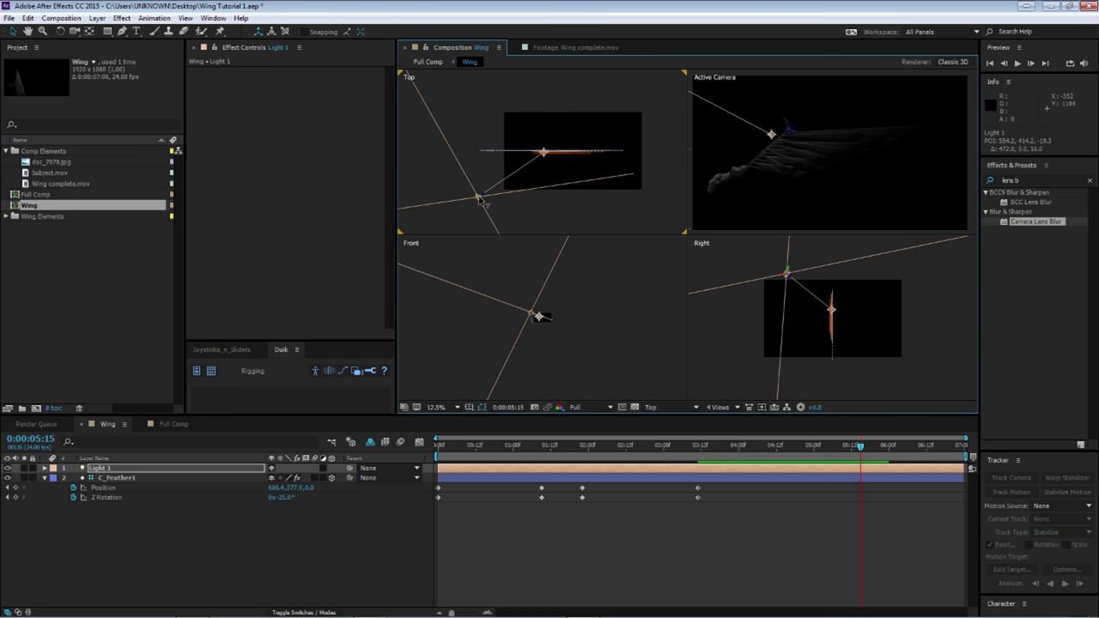
drag(481, 201, 504, 185)
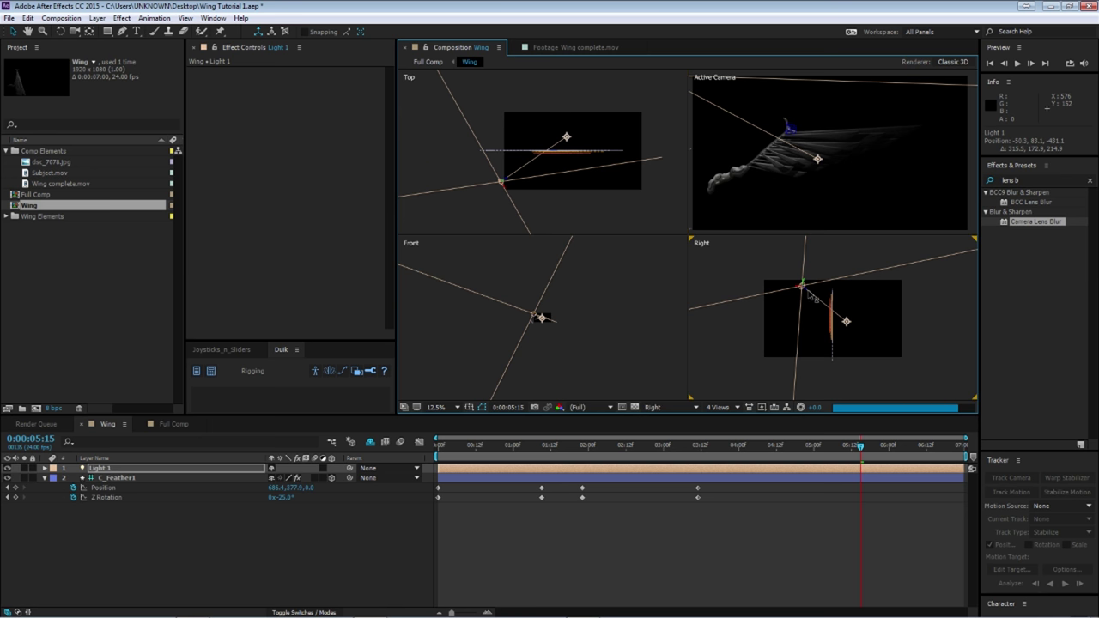
drag(805, 294, 814, 297)
key(period)
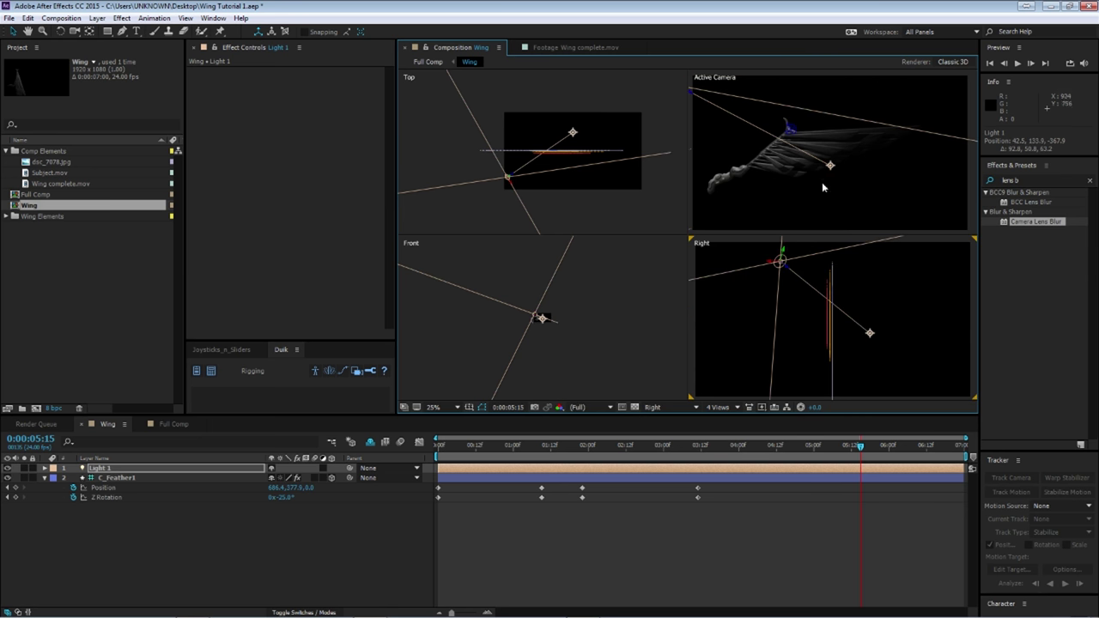
drag(830, 165, 840, 158)
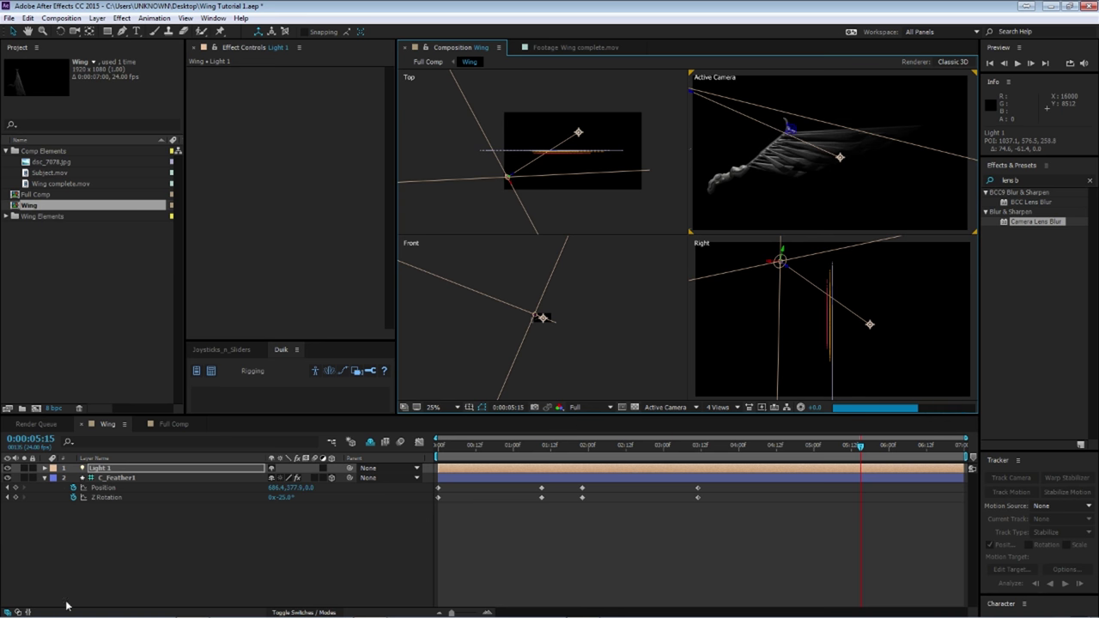
click(172, 424)
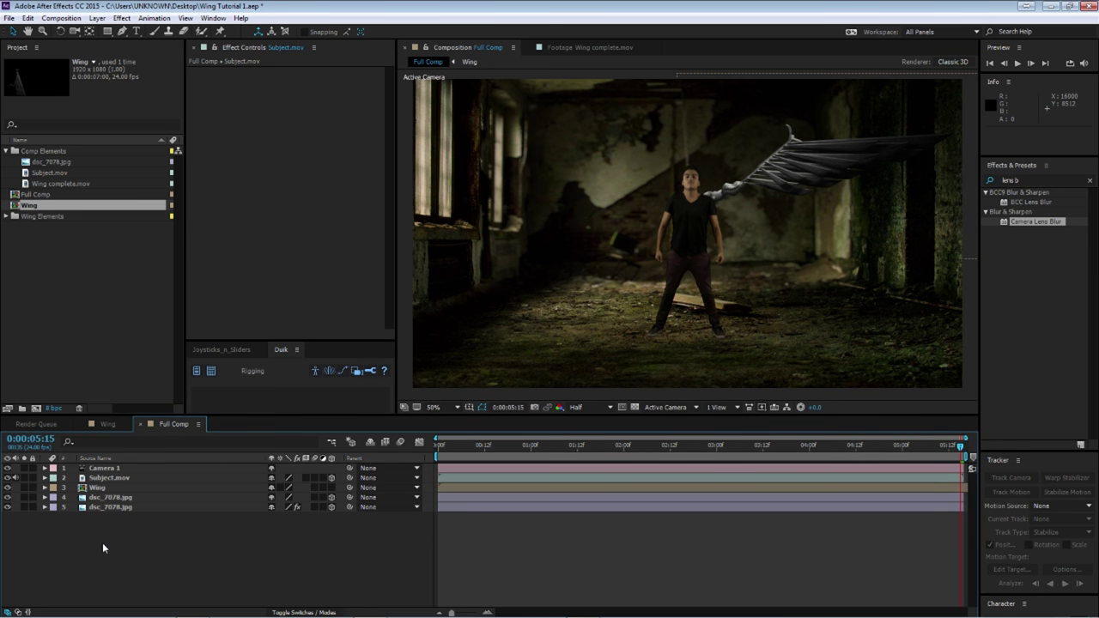
Duplicate the Wing layer, flip the copy horizontally and place it at the man's other shoulder.
click(107, 486)
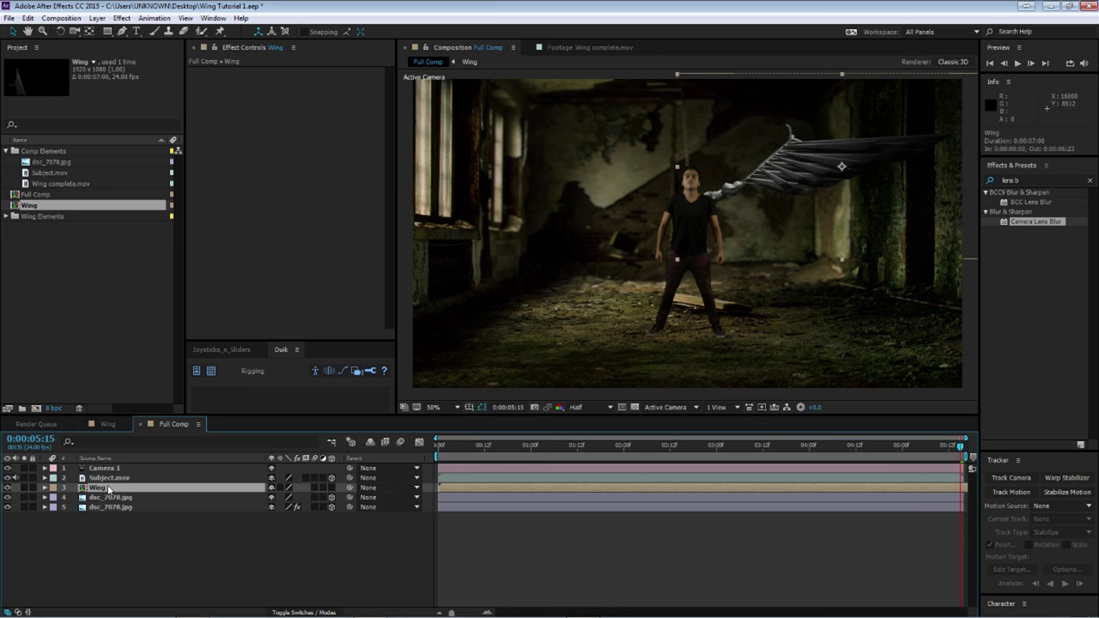
key(ctrl+d)
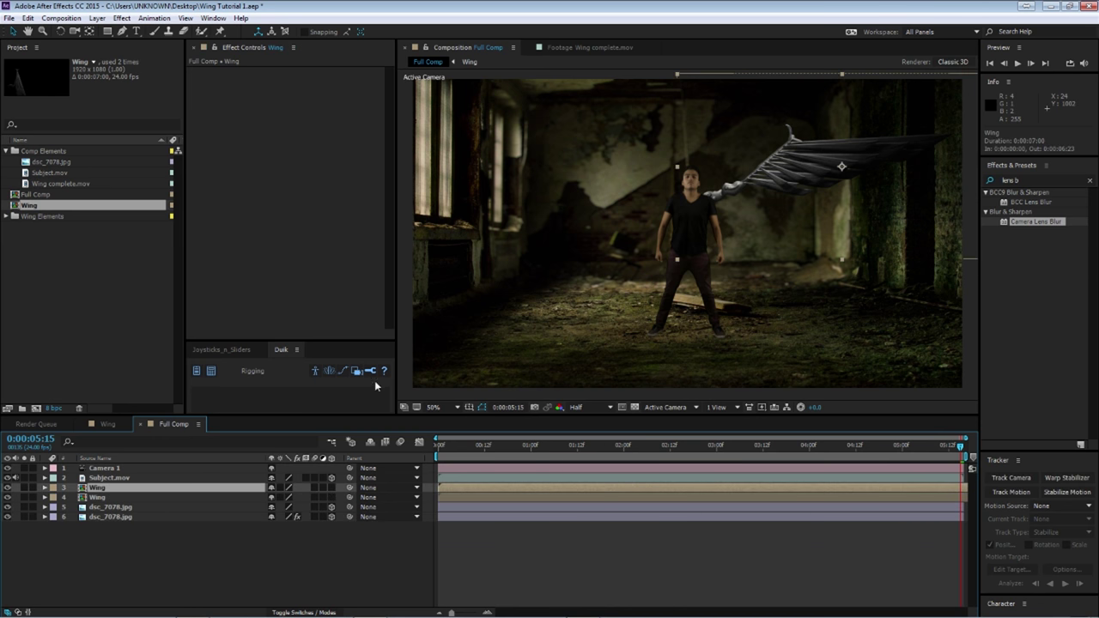
right_click(131, 488)
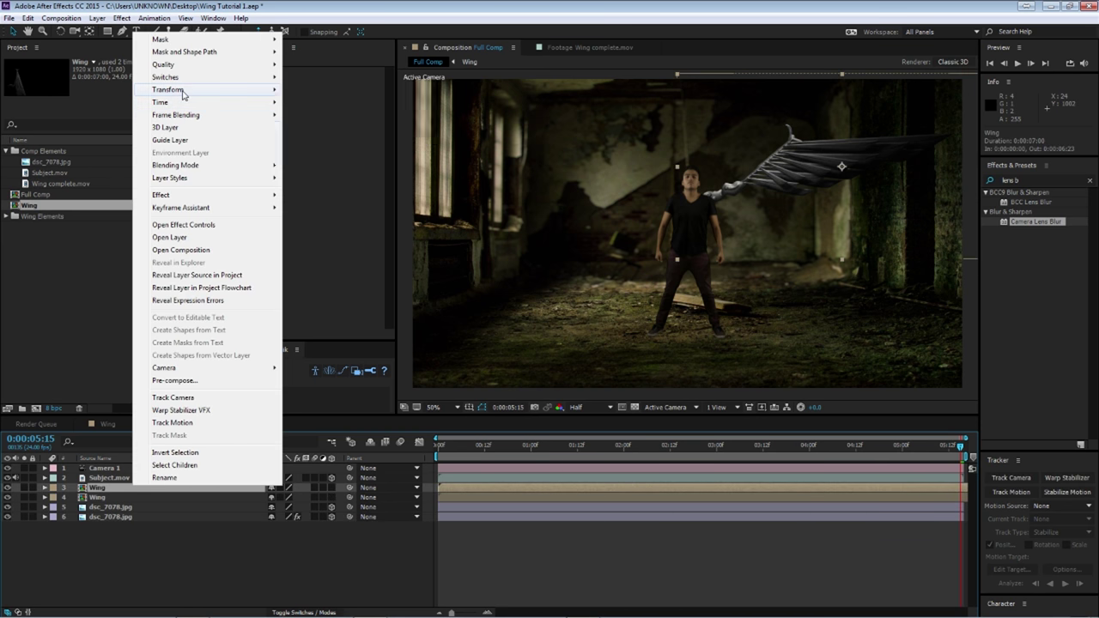
mouse_move(188, 91)
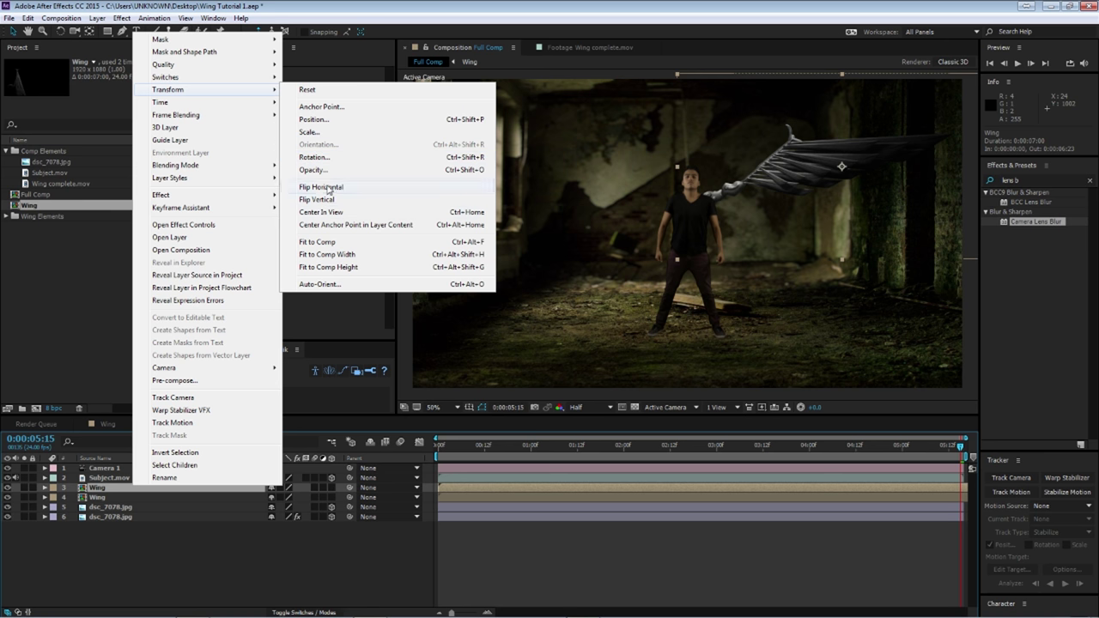
click(331, 188)
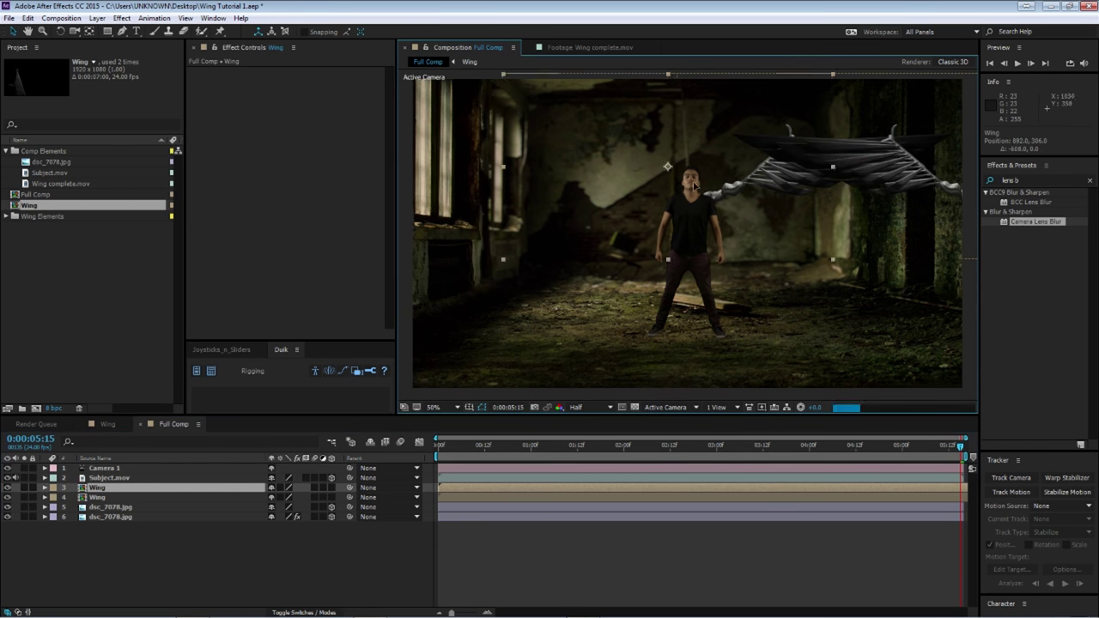
drag(883, 178, 579, 204)
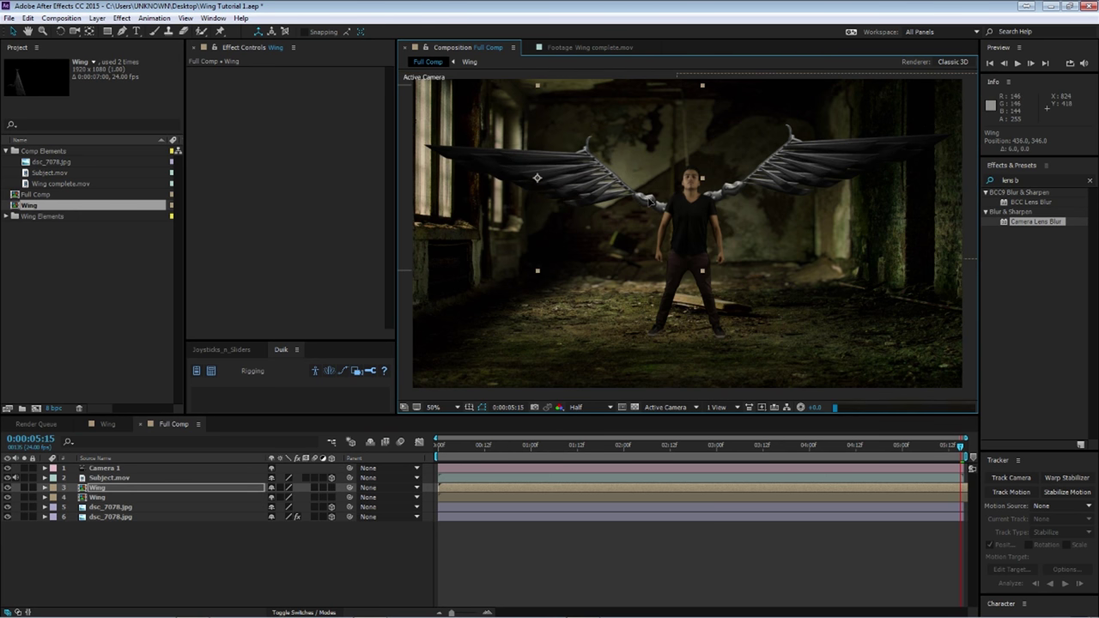
drag(649, 204, 654, 195)
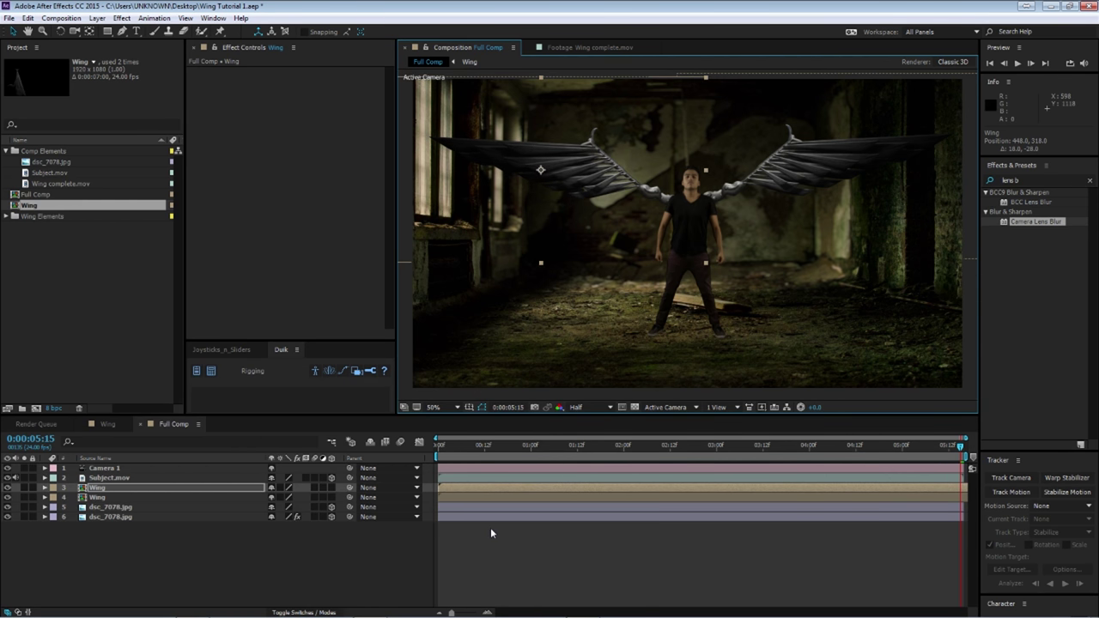
Reselect Wing layer 3 and open the Wing precomp in its own timeline.
click(286, 560)
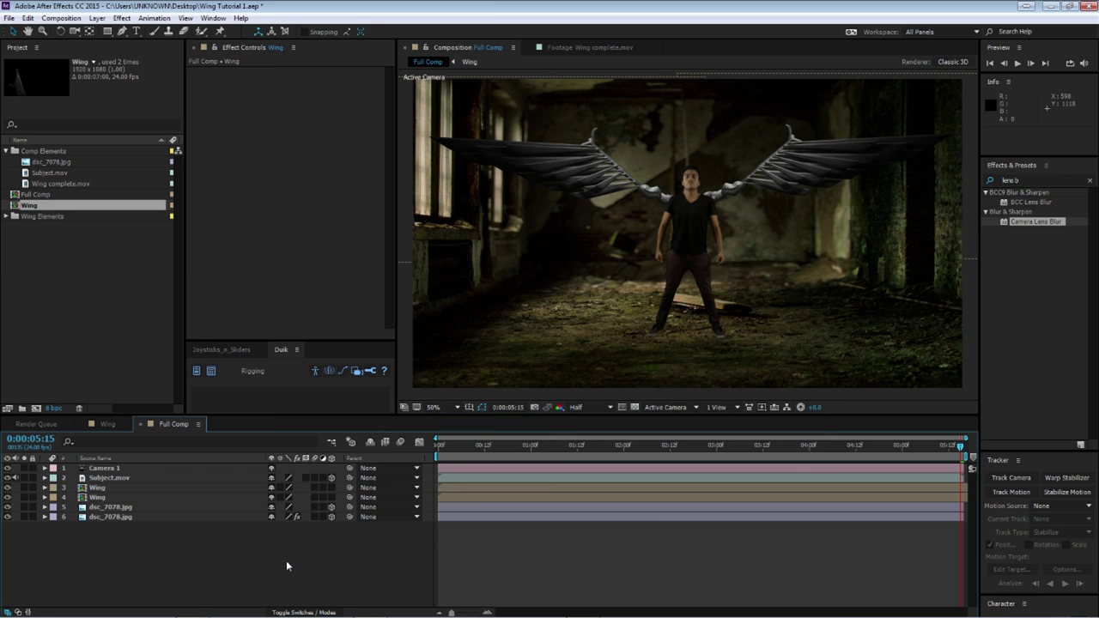
click(110, 488)
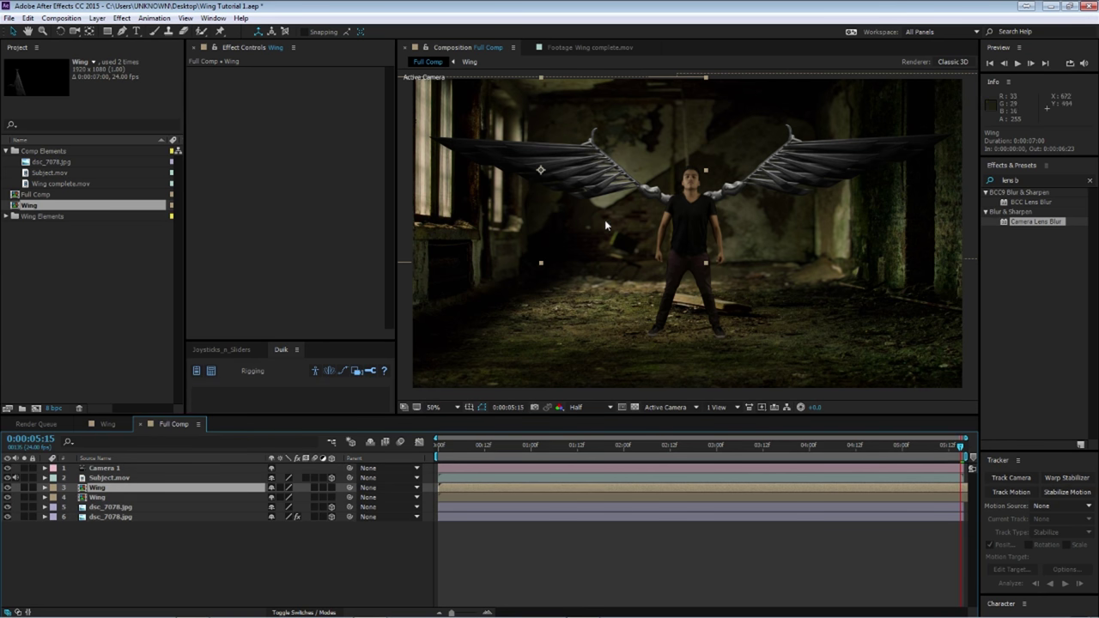
double_click(627, 179)
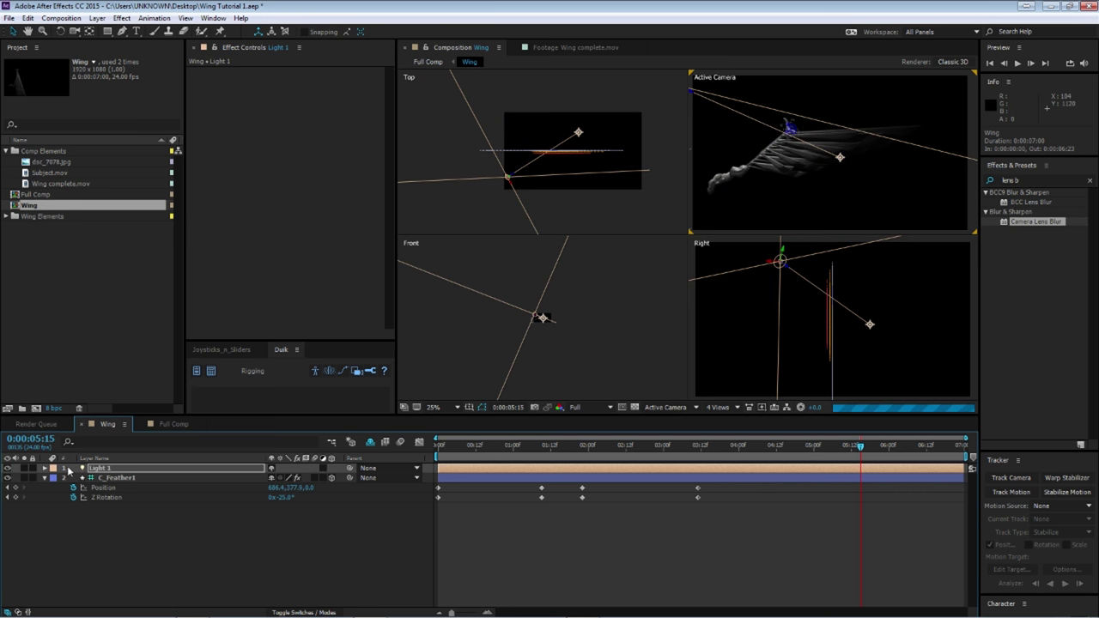
In the Wing comp, dismiss the AutoPlay popup and deselect Light 1 to hide its wireframes.
click(167, 424)
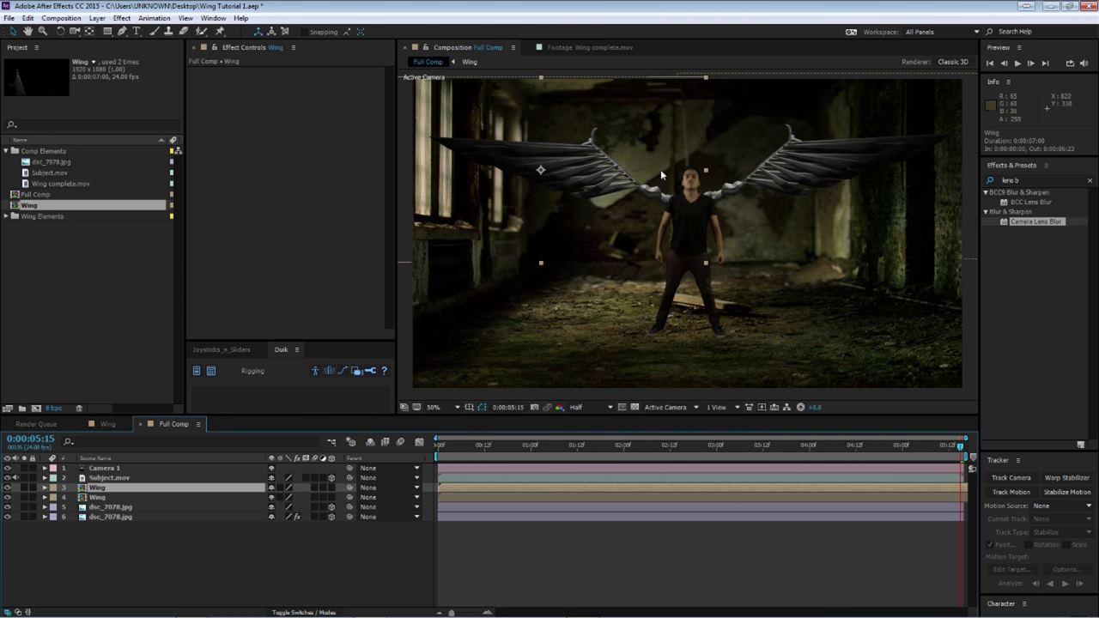
click(107, 424)
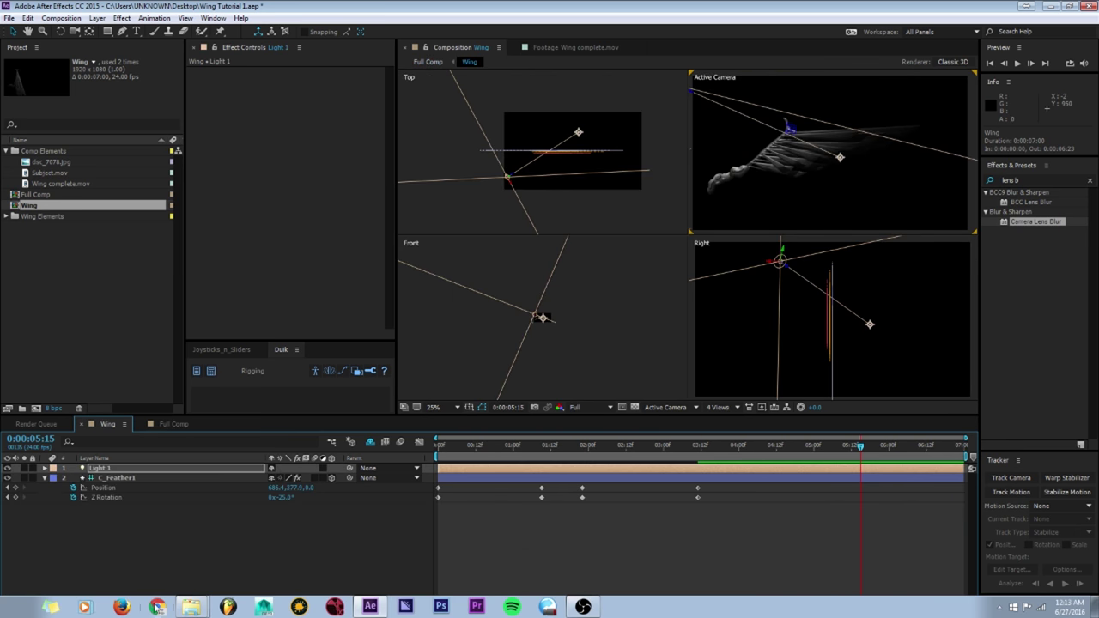
click(190, 606)
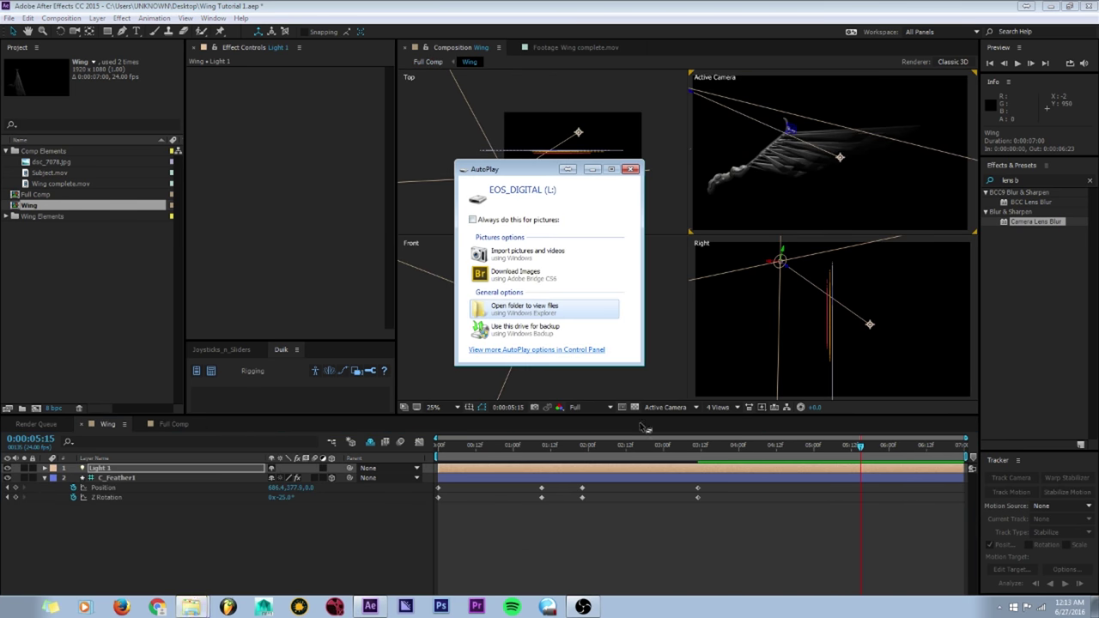
click(636, 176)
click(897, 169)
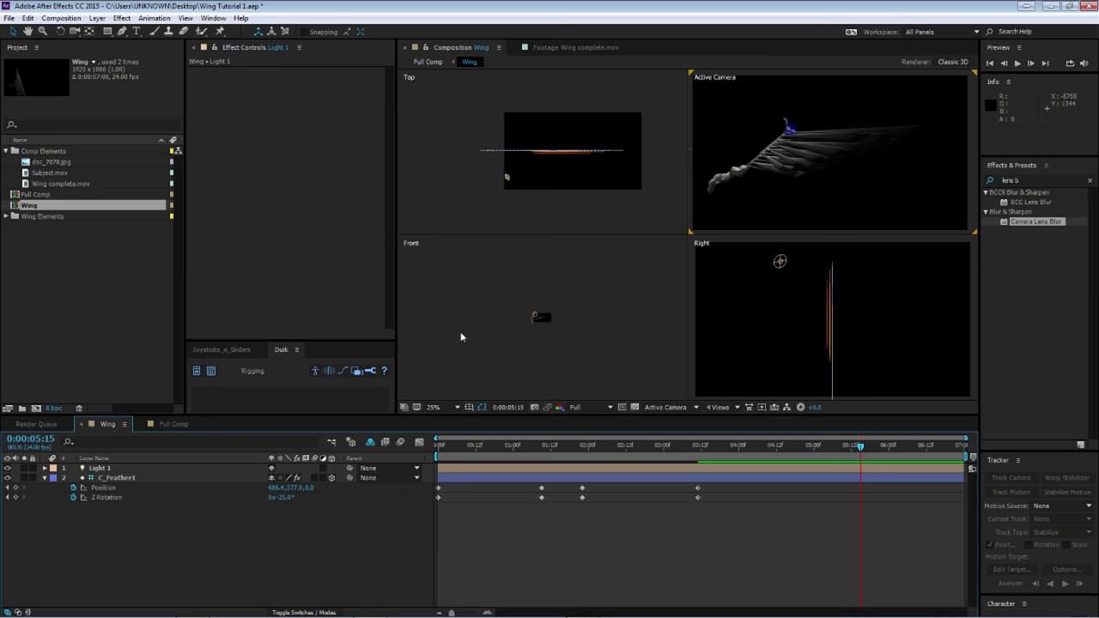
Back in Full Comp, select the Wing complete.mov footage item, then Wing layer 4.
click(174, 424)
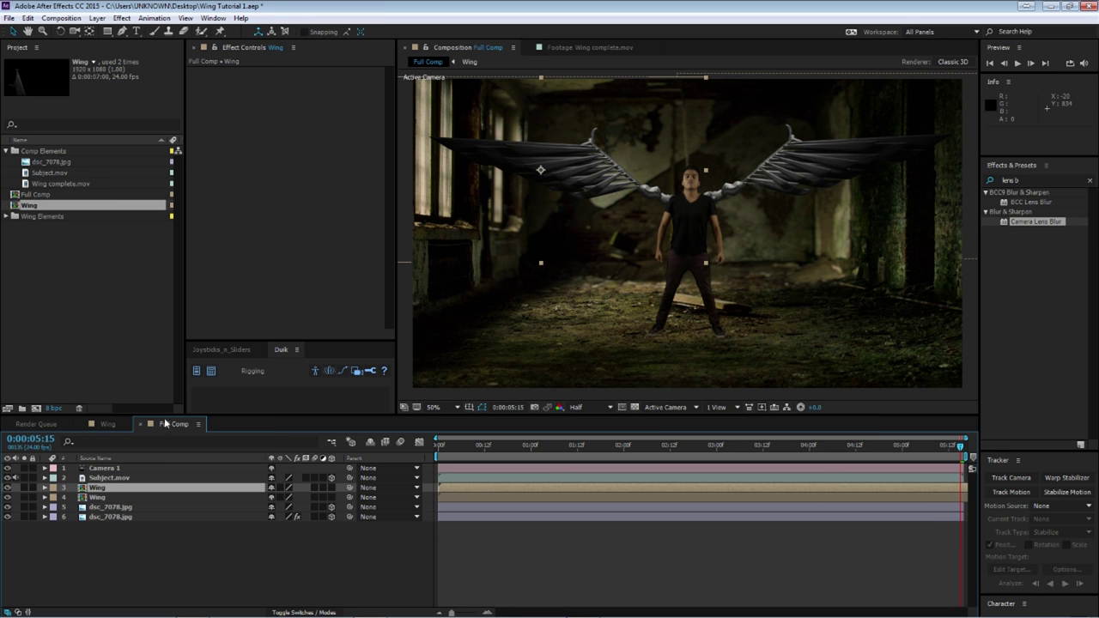
click(107, 424)
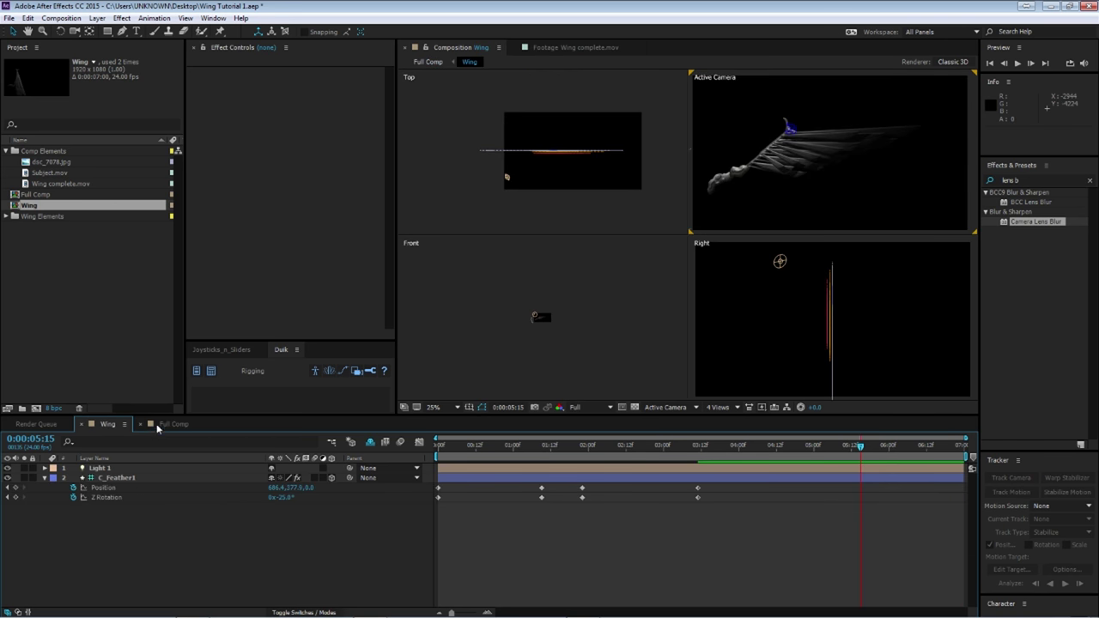
click(162, 425)
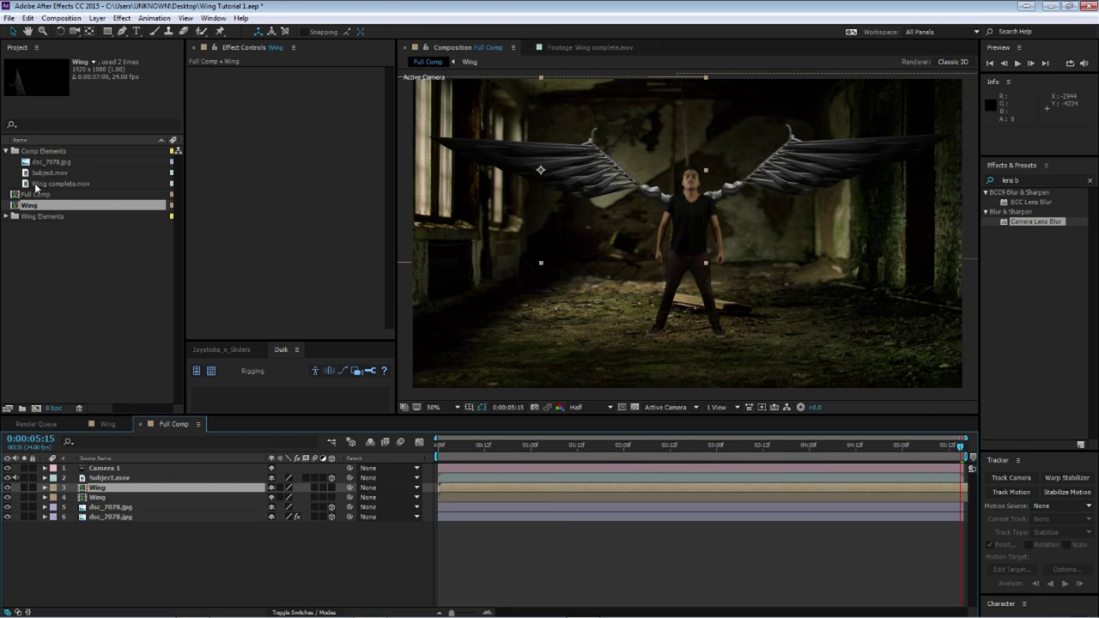
click(38, 184)
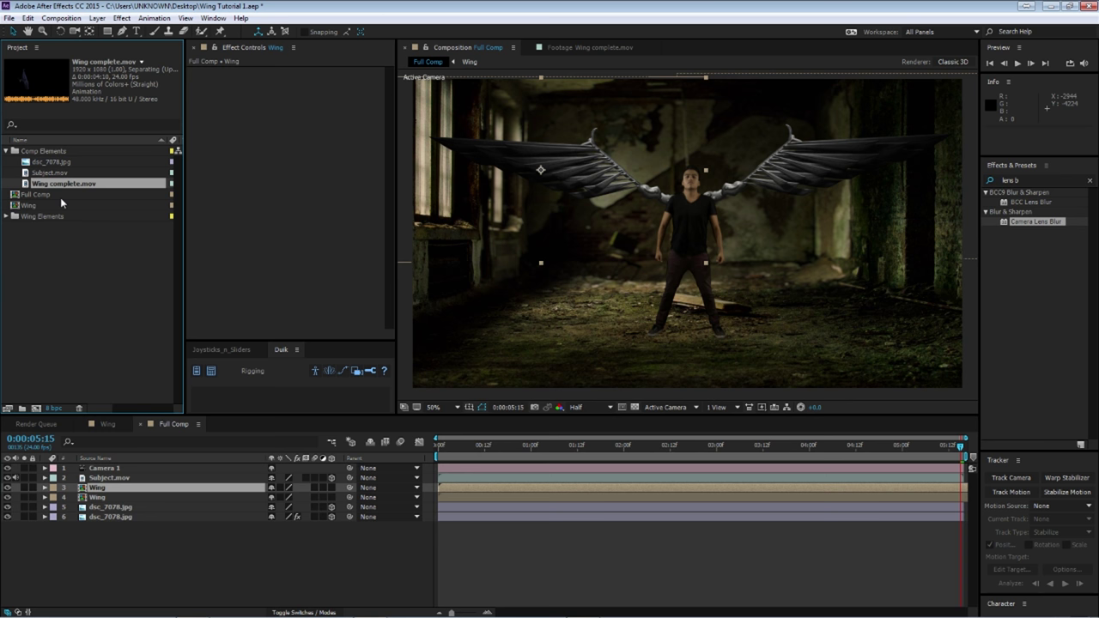
click(186, 577)
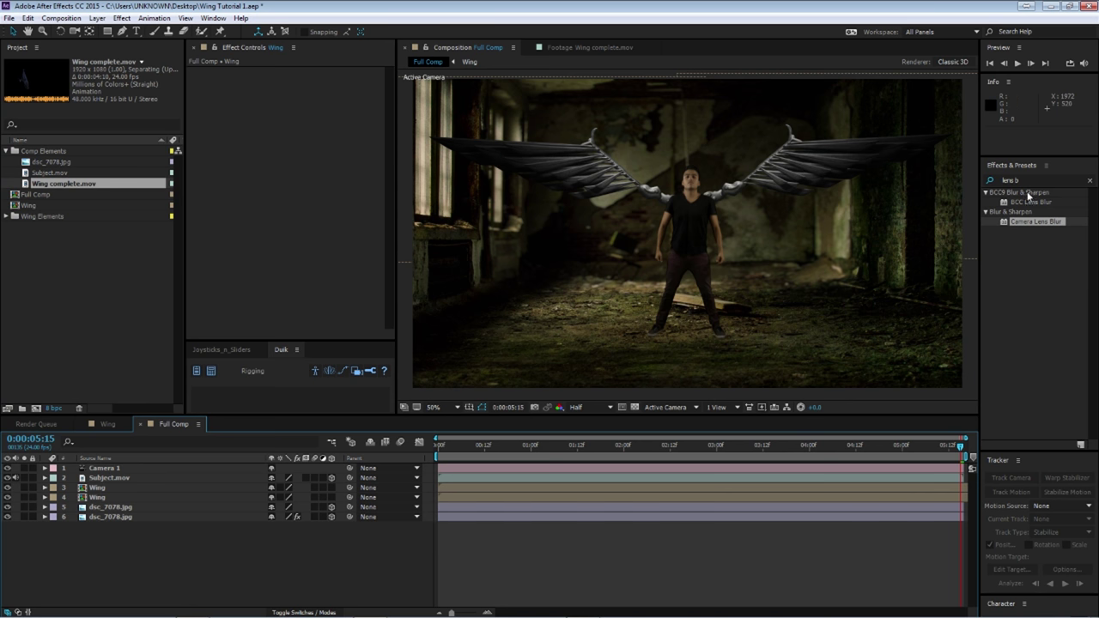
click(120, 488)
click(113, 498)
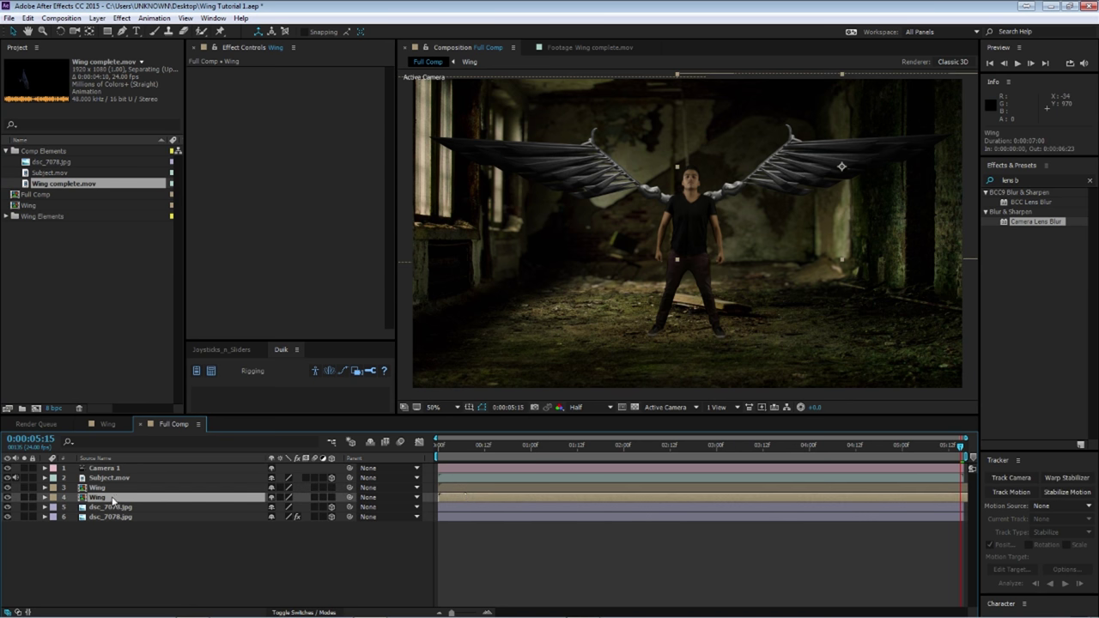
Scrub to about 3 seconds where the wings are spread and select Wing layer 3.
click(442, 446)
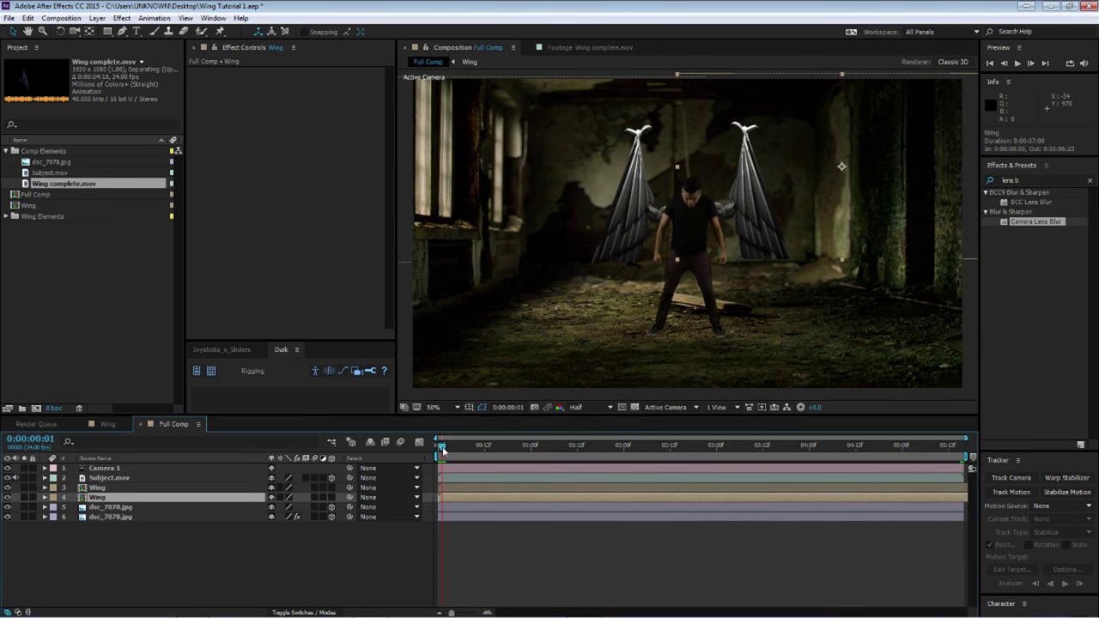
drag(442, 446, 558, 465)
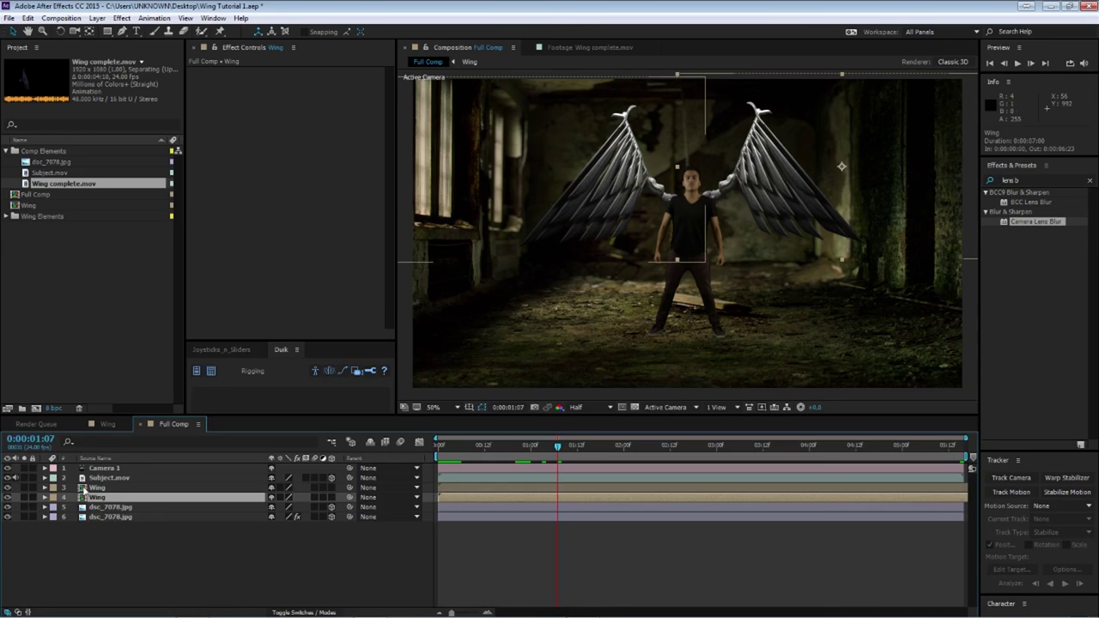
drag(727, 449, 759, 448)
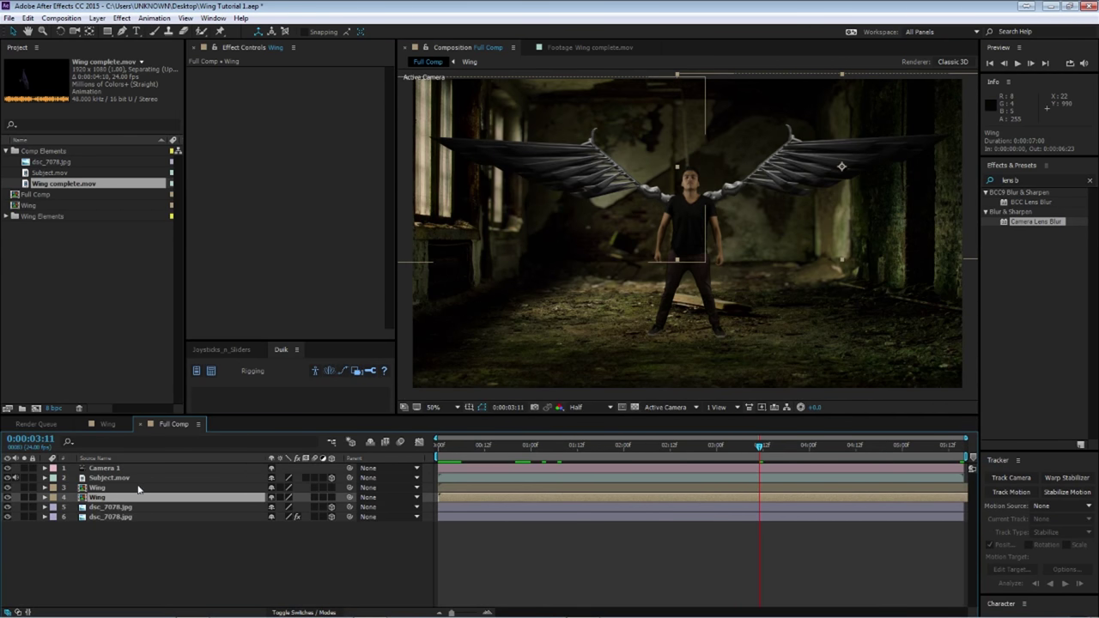
click(619, 238)
Move Wing layer 3's anchor point right with the Pan Behind tool and scale the layer down.
drag(706, 266, 659, 267)
key(ctrl+z)
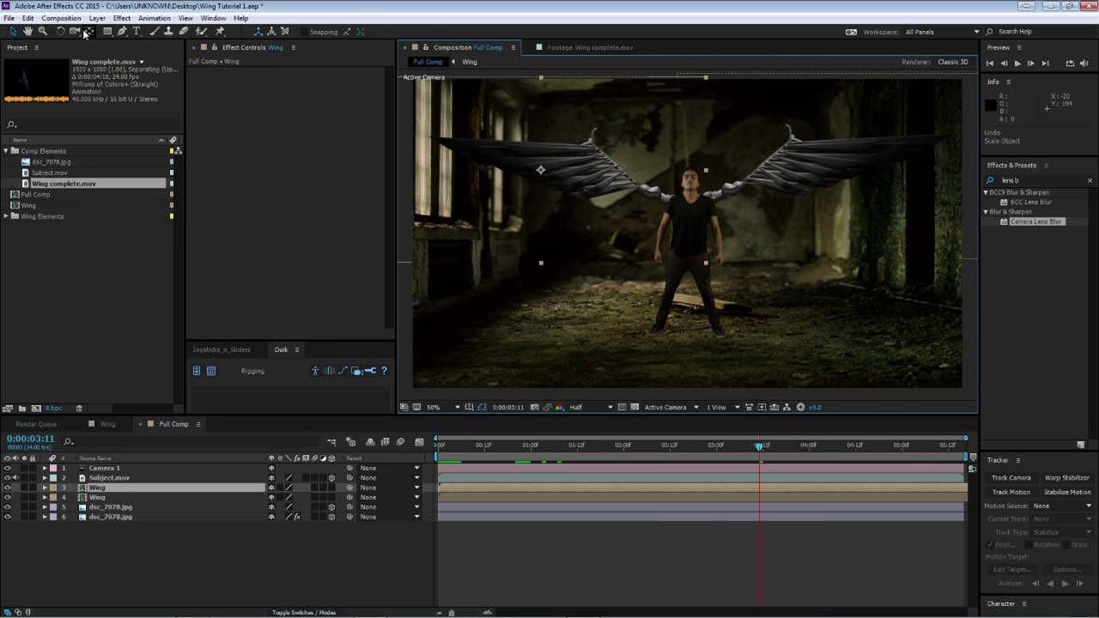
click(88, 32)
drag(541, 171, 611, 202)
click(14, 32)
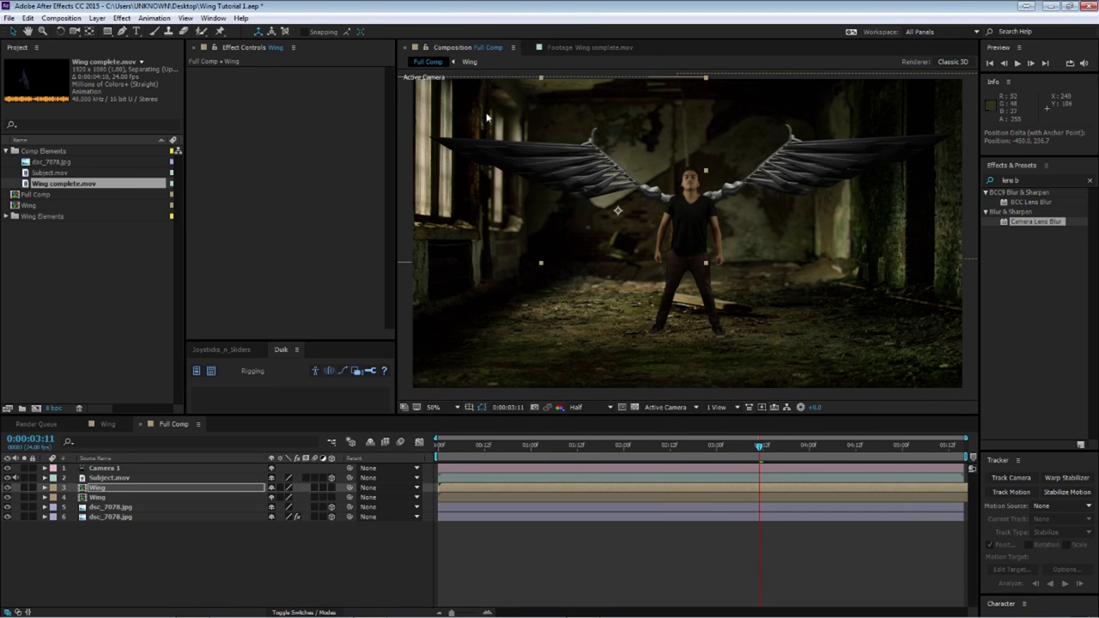
key(comma)
drag(536, 161, 582, 173)
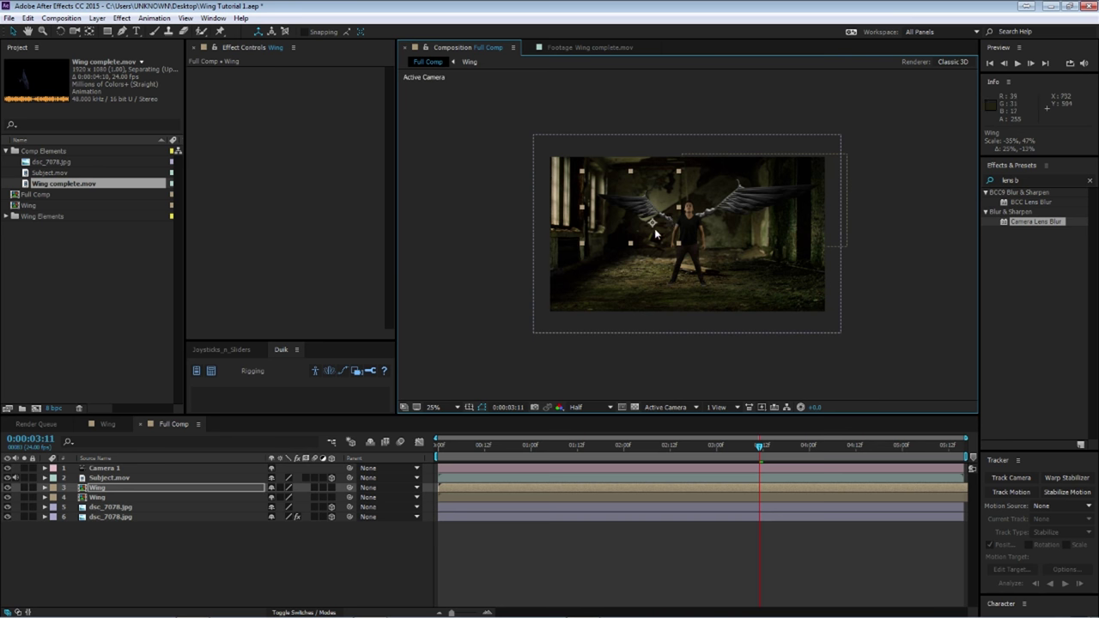
key(period)
Shift the anchor toward the wing's base, shrink it to about 27% and move it toward the shoulder.
click(89, 31)
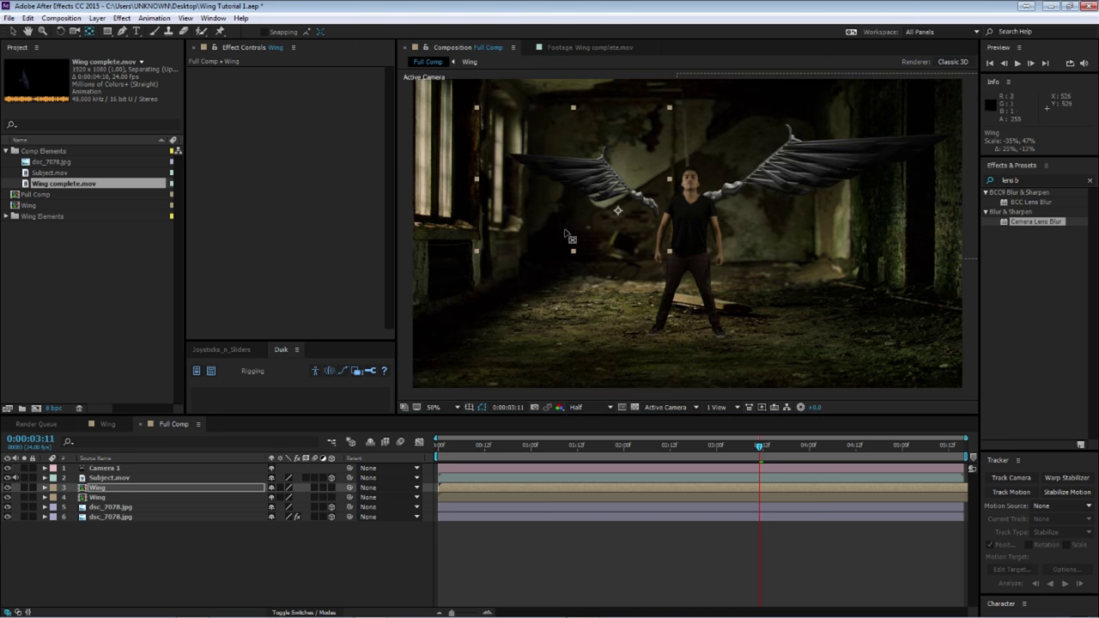
drag(617, 210, 655, 212)
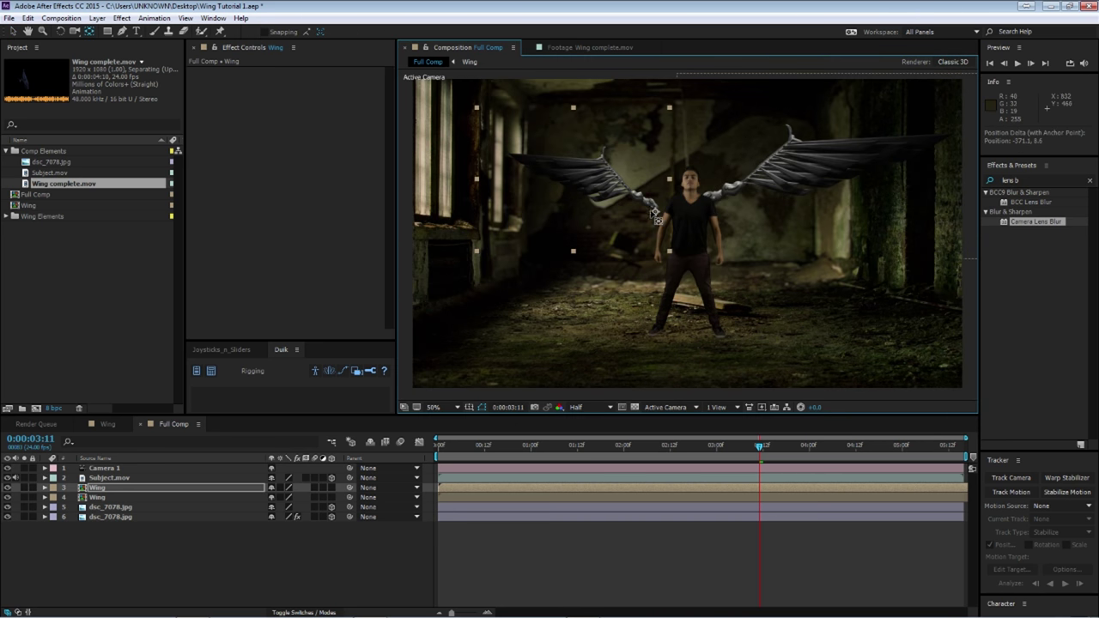
click(13, 31)
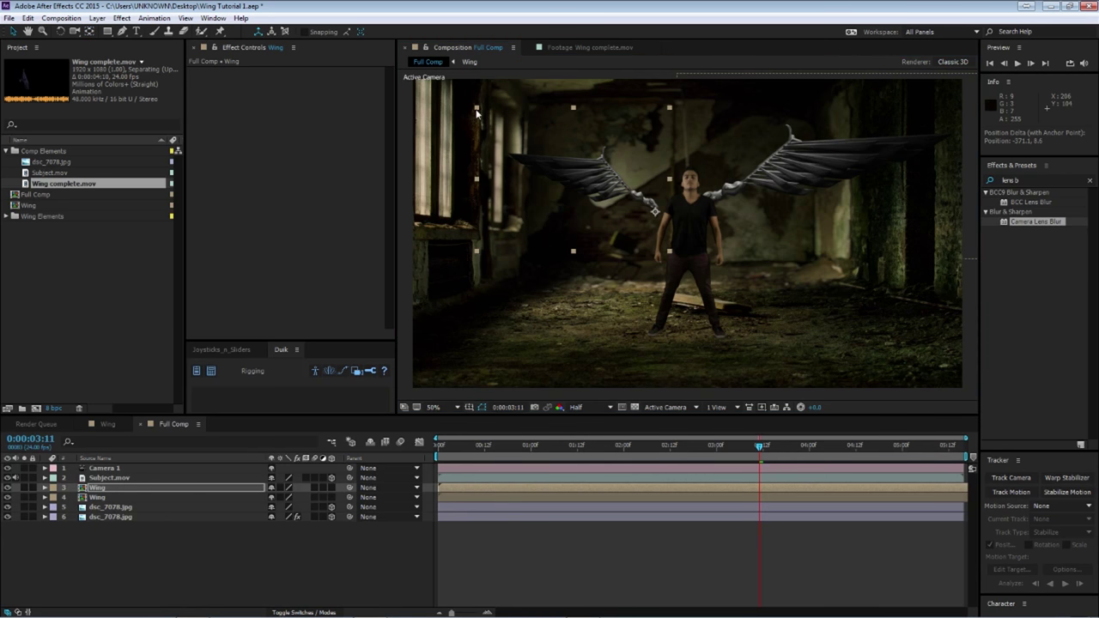
drag(477, 109, 526, 158)
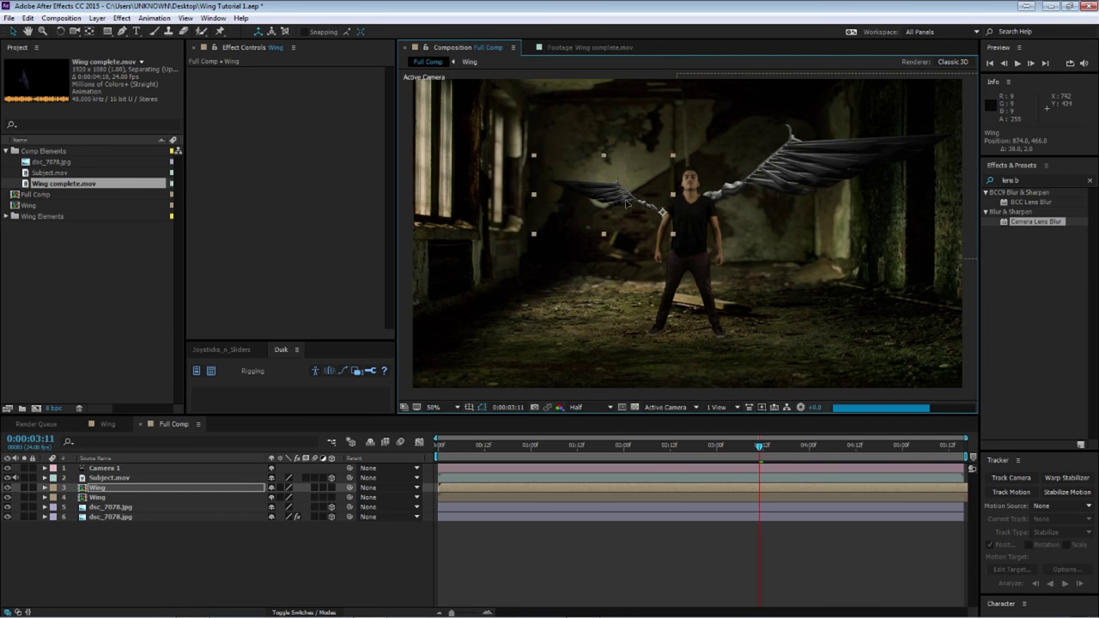
drag(612, 203, 642, 201)
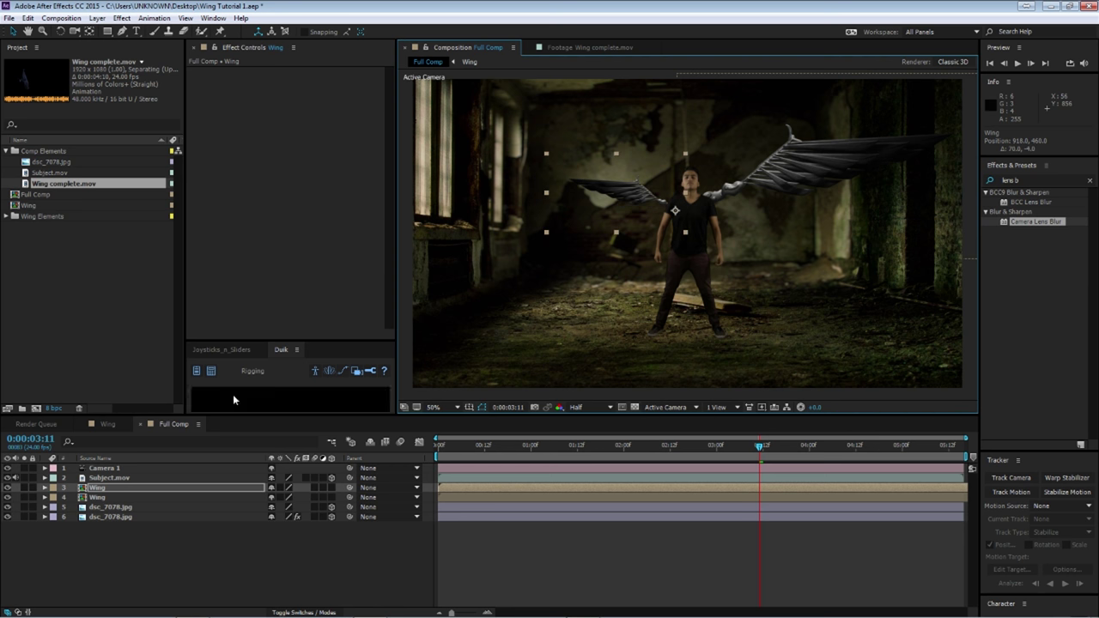
Flip Wing layer 3 horizontally and lower it behind the man's shoulder.
click(125, 499)
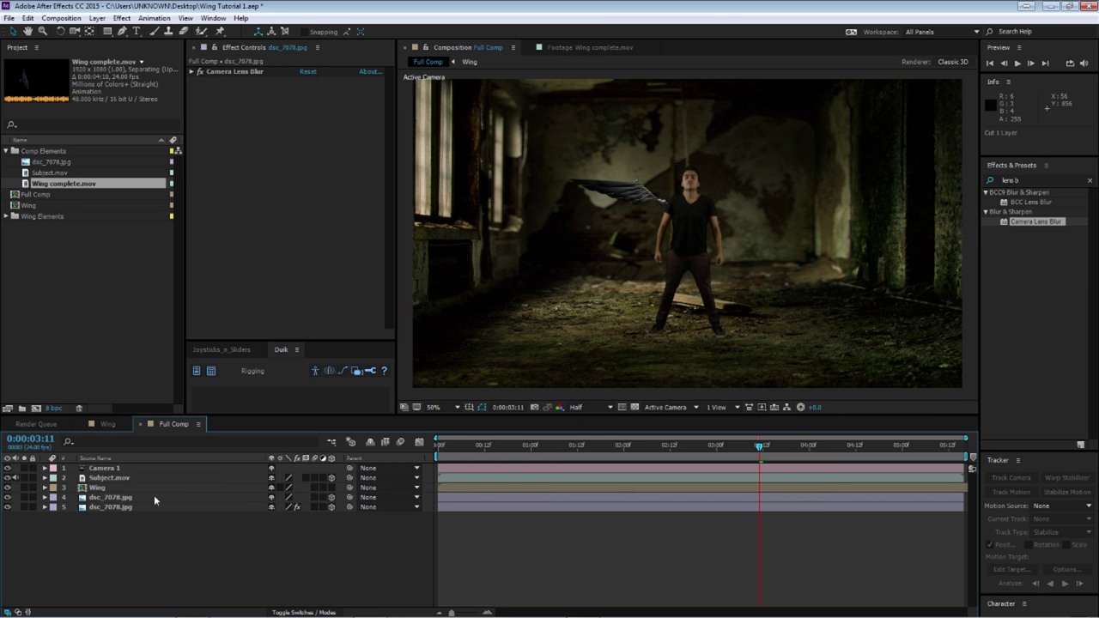
click(115, 487)
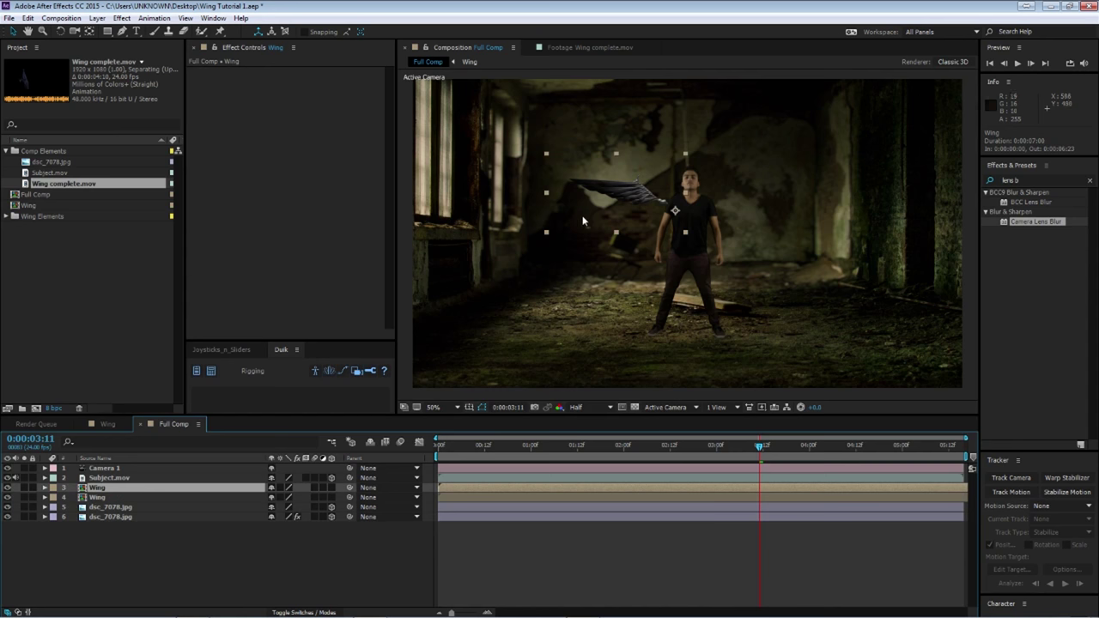
right_click(585, 154)
click(756, 306)
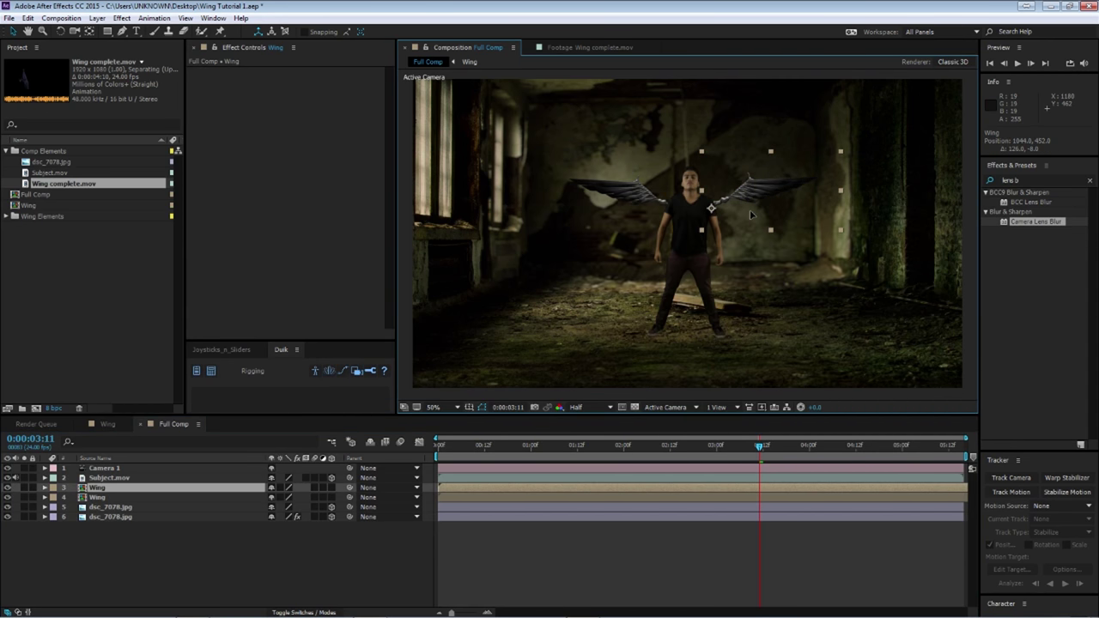
drag(750, 215, 746, 230)
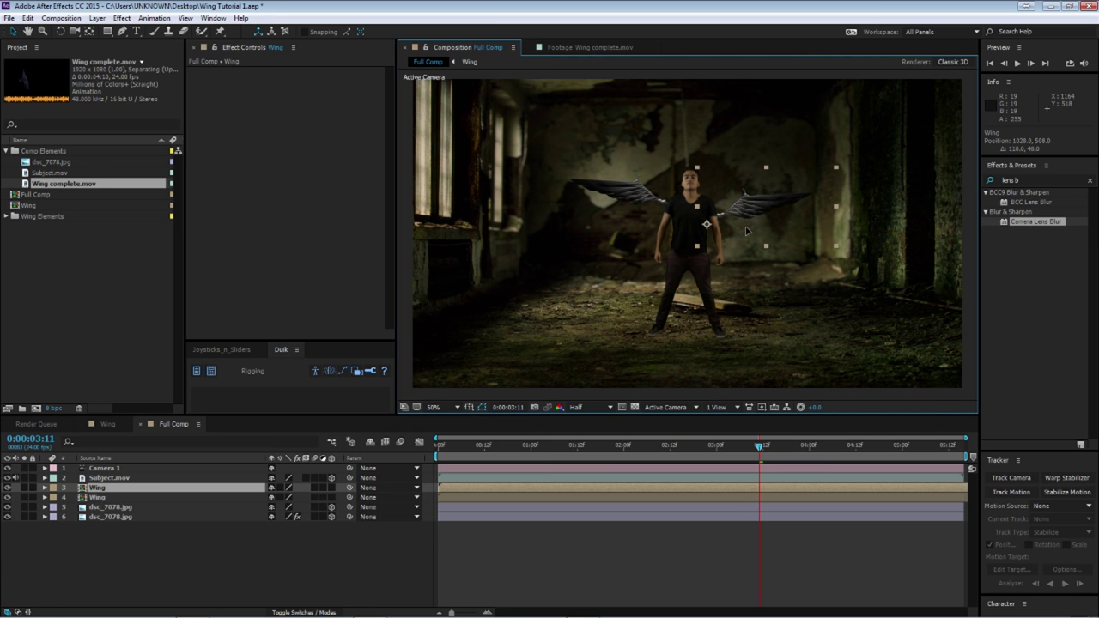
Nudge Wing layer 4 slightly down so both wings sit symmetrically.
click(637, 215)
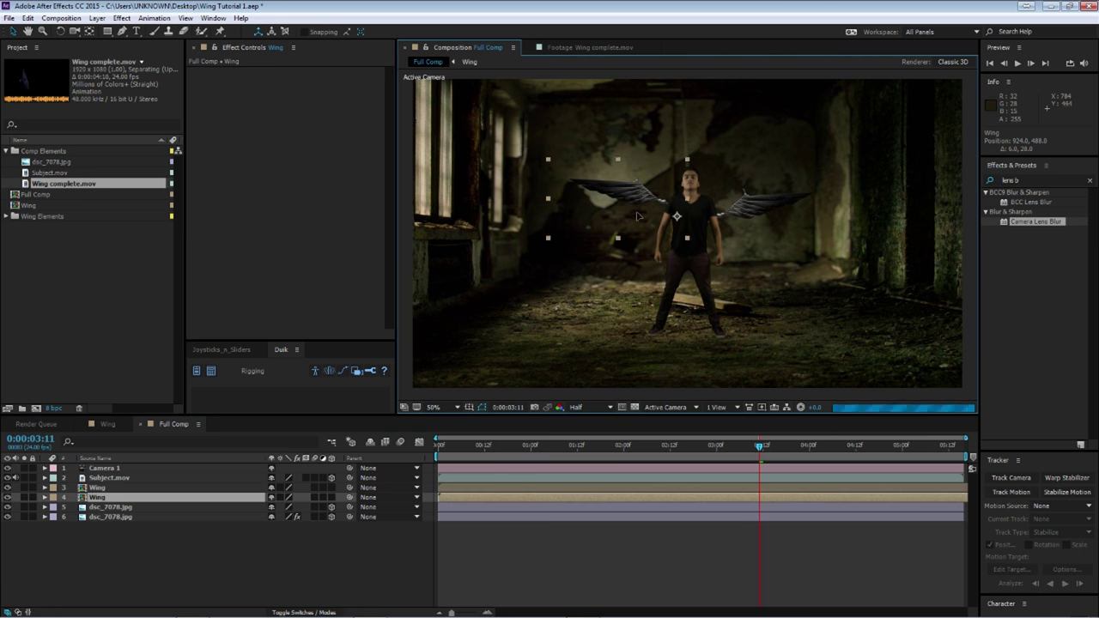
drag(638, 216, 637, 224)
key(Return)
click(19, 251)
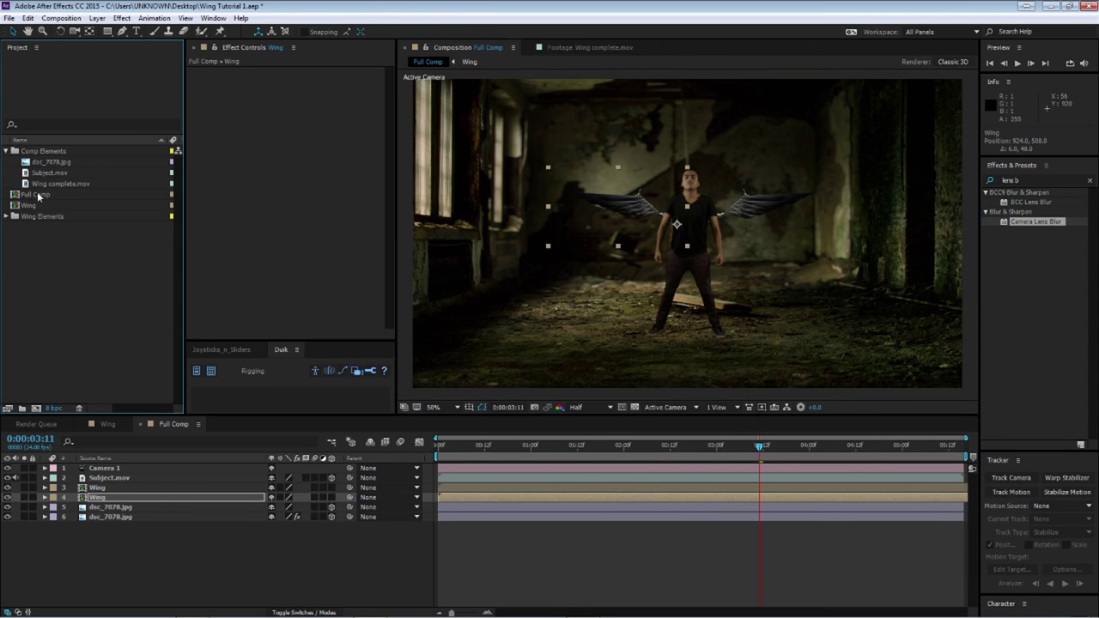
Add Wing complete.mov to Full Comp, place it beside the man and scale it to 94% by 77%.
click(45, 166)
drag(53, 184, 166, 506)
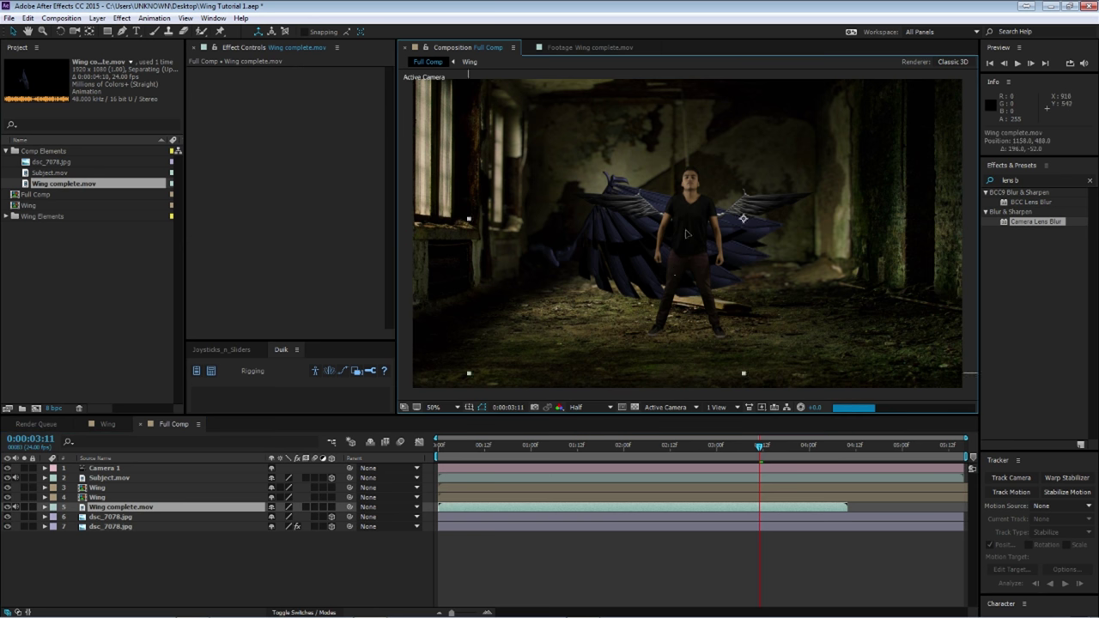
drag(615, 253, 782, 207)
drag(850, 342, 849, 309)
drag(828, 256, 824, 254)
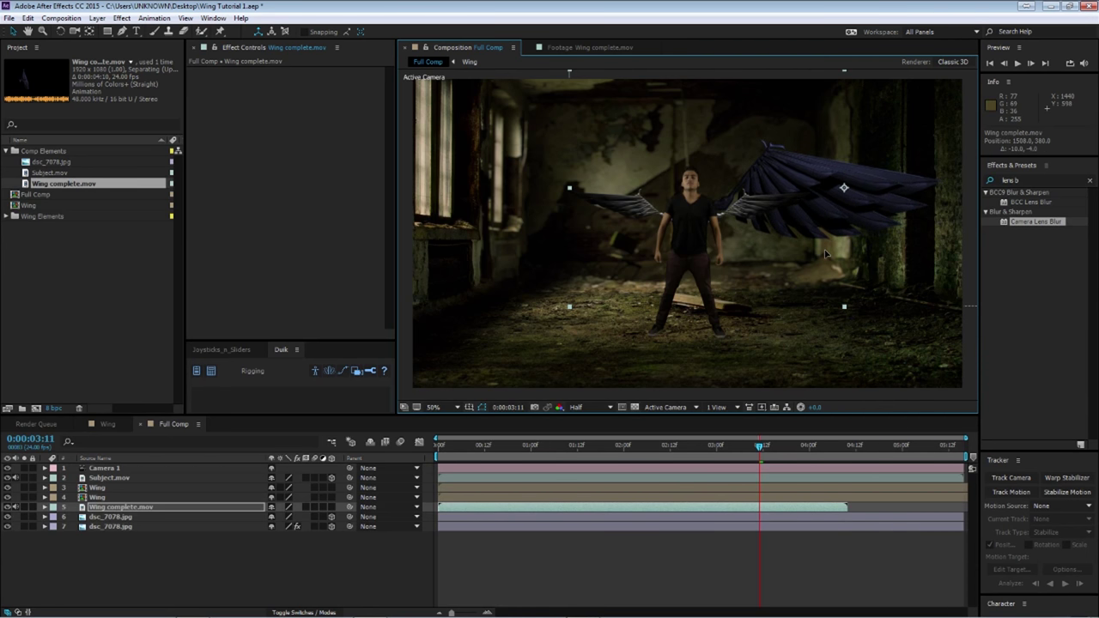
drag(569, 187, 586, 194)
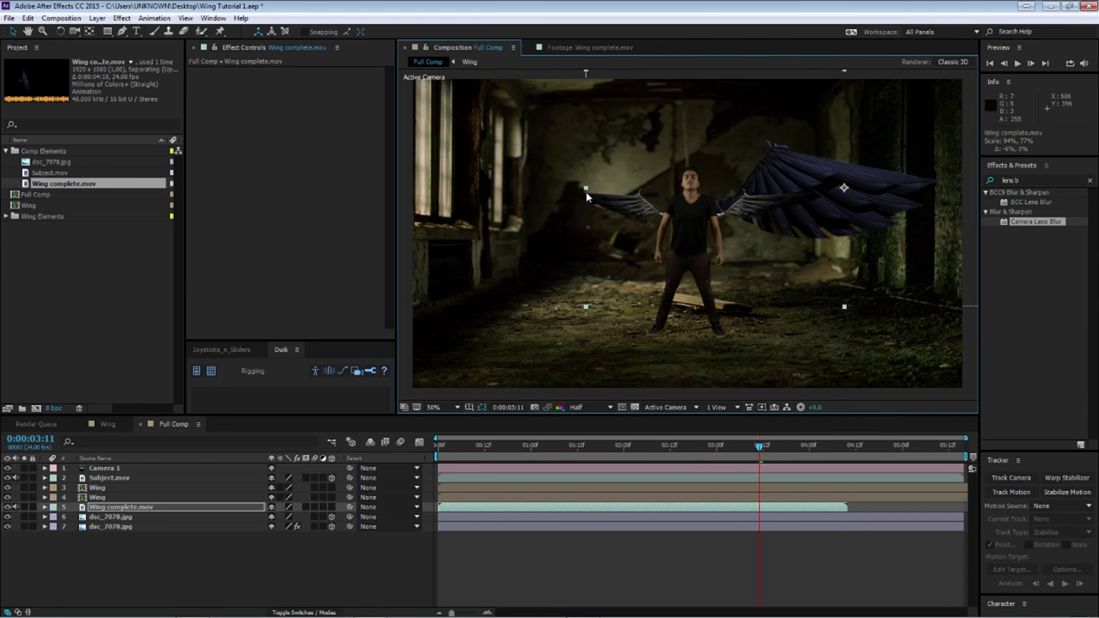
drag(805, 231, 806, 228)
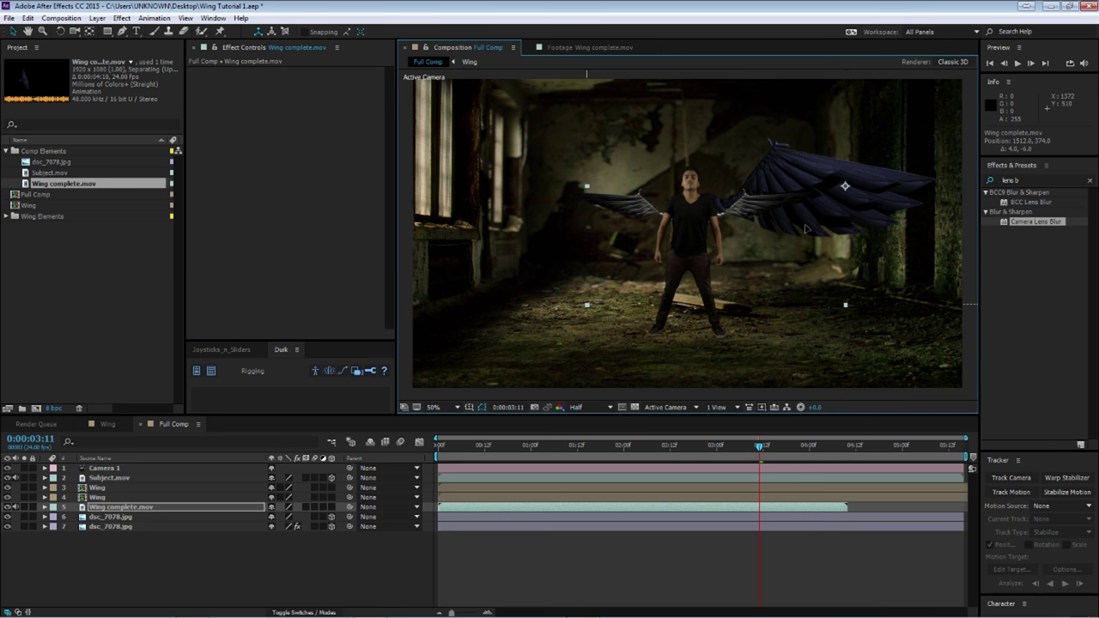
Trim Full Comp to the 0:00:04:11 work area and scrub through the wing animation.
click(515, 445)
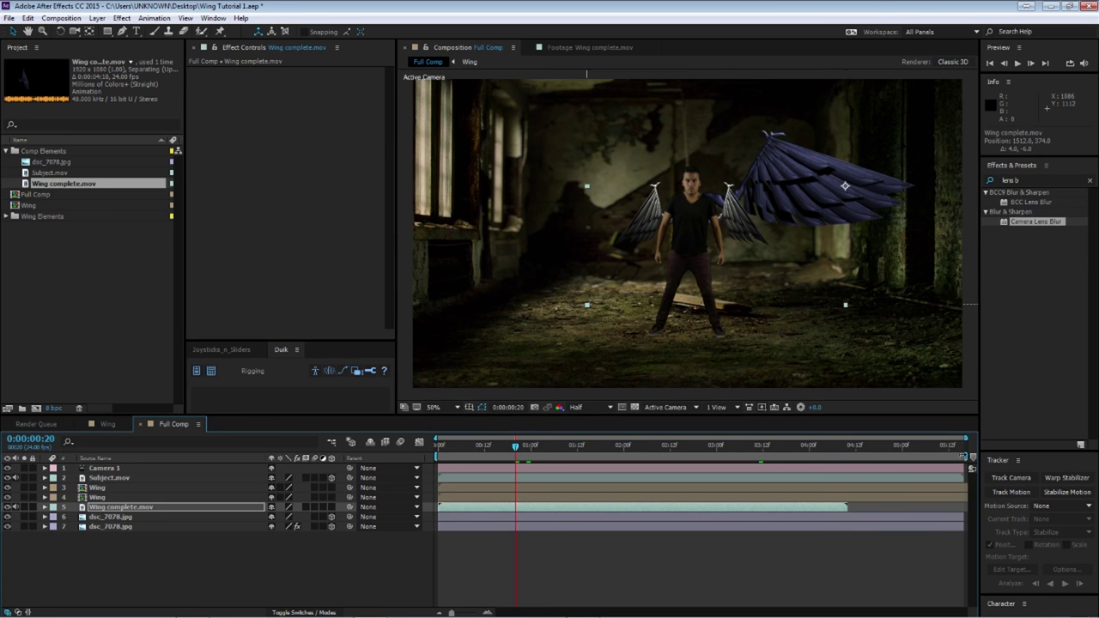
key(super)
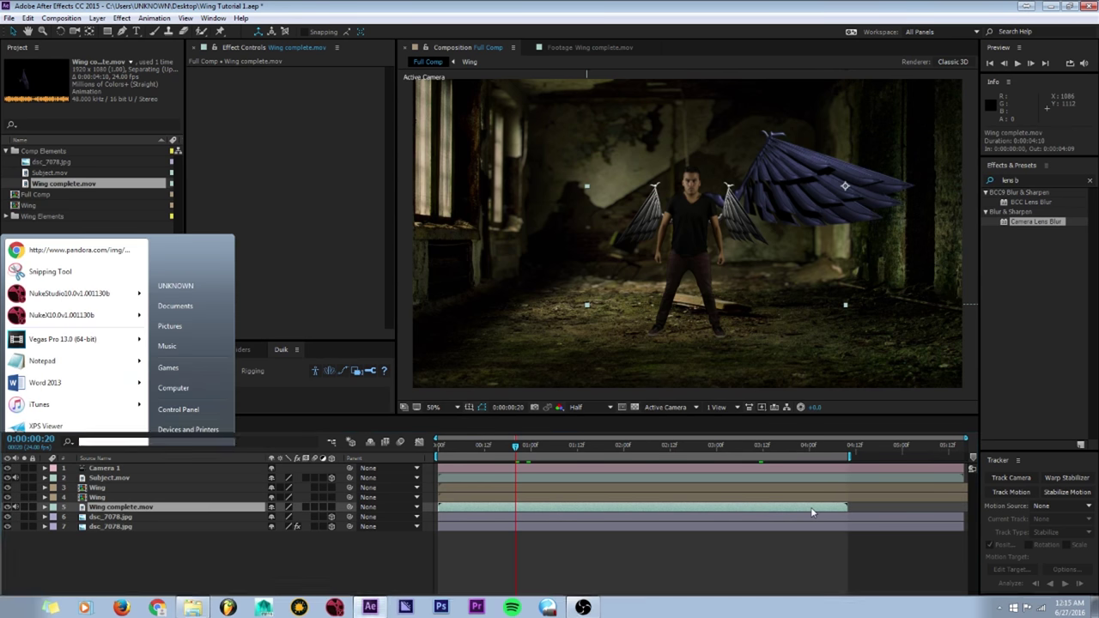
right_click(811, 509)
right_click(745, 462)
click(799, 489)
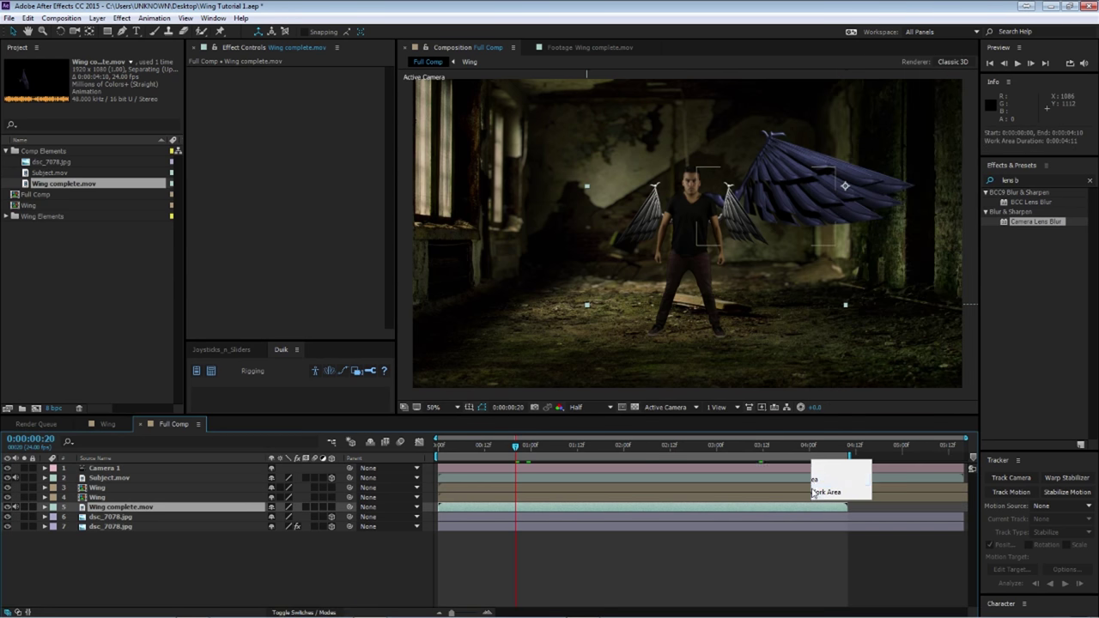
drag(620, 446, 378, 450)
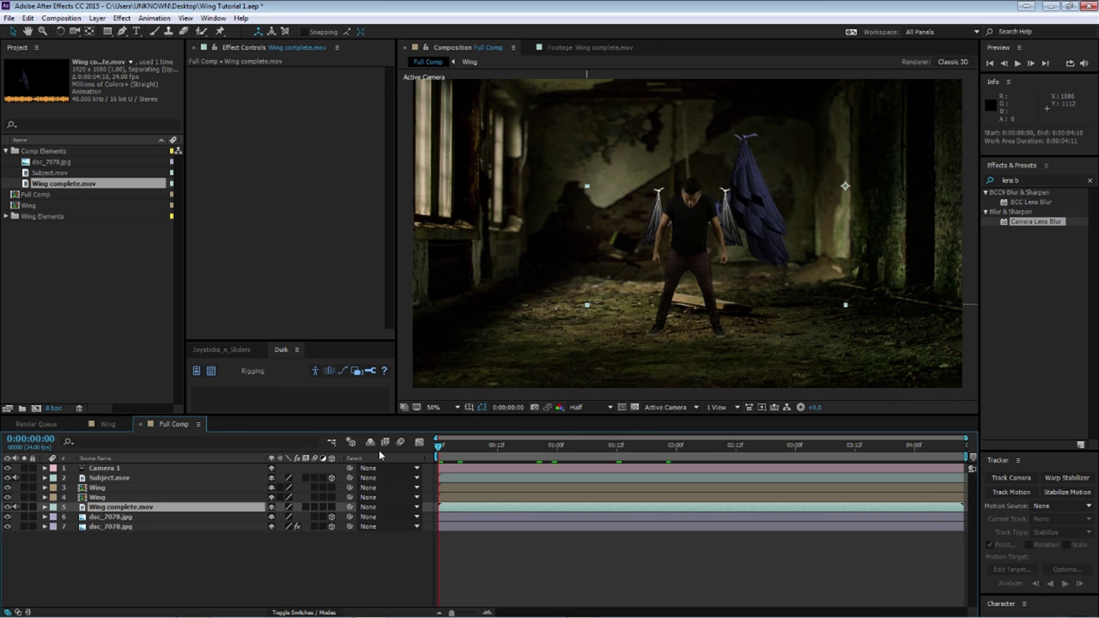
Duplicate the Wing complete.mov layer, flip the copy horizontally and move it beside the man.
key(ctrl+d)
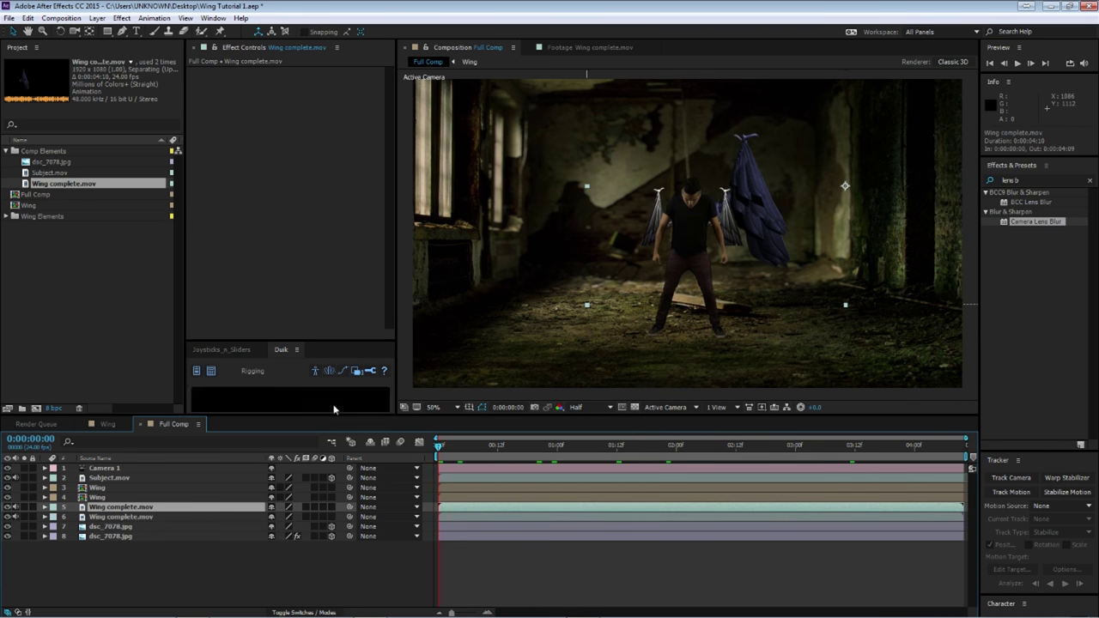
right_click(749, 219)
mouse_move(784, 210)
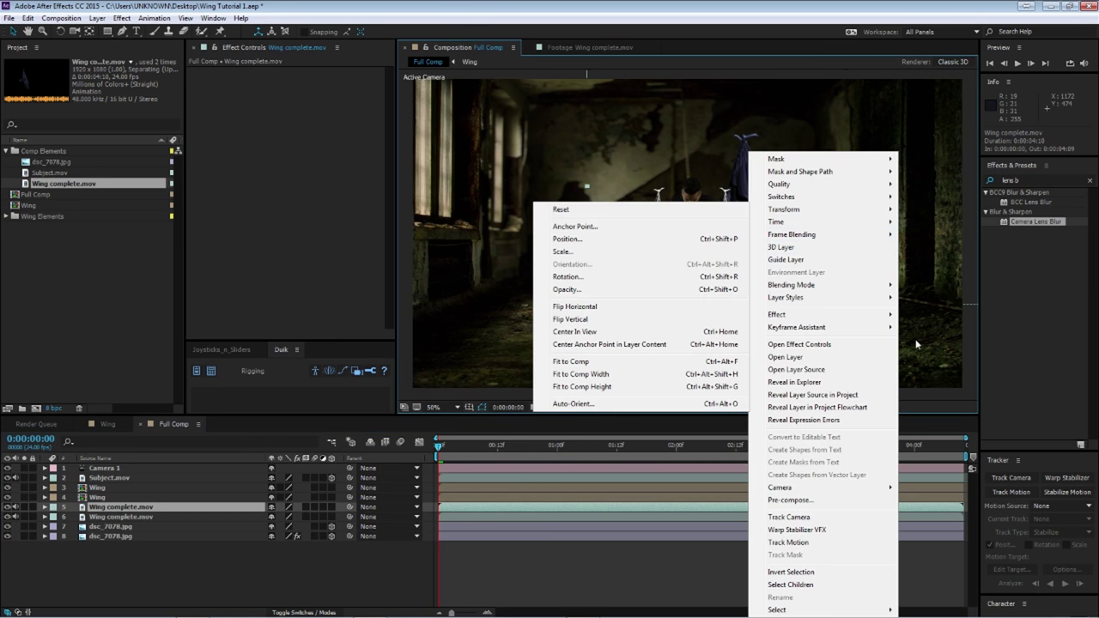
click(575, 307)
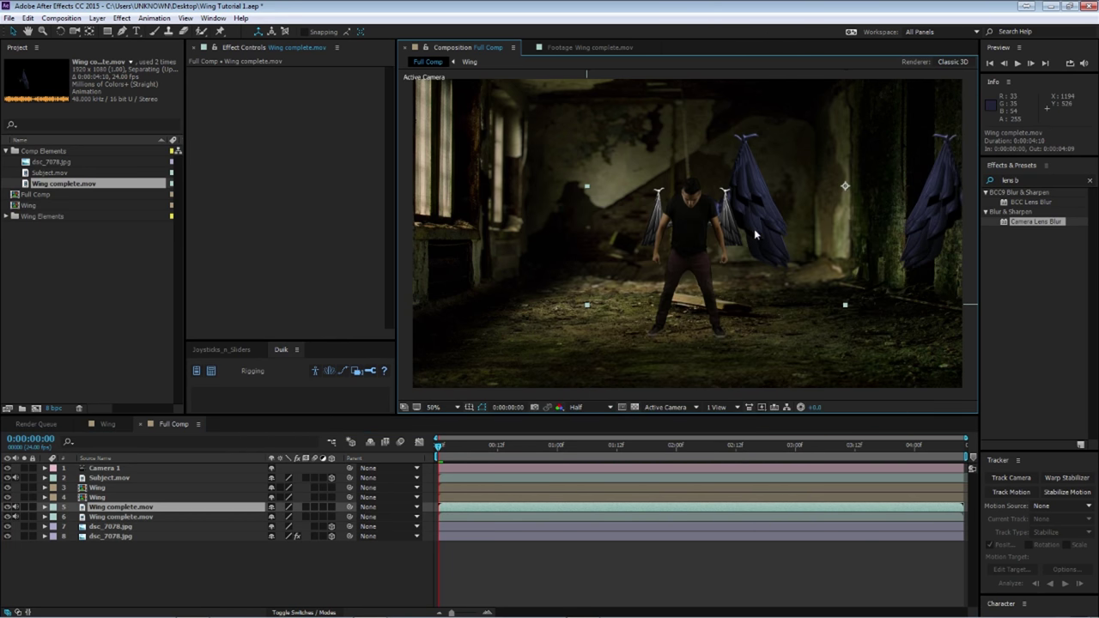
drag(756, 232, 719, 228)
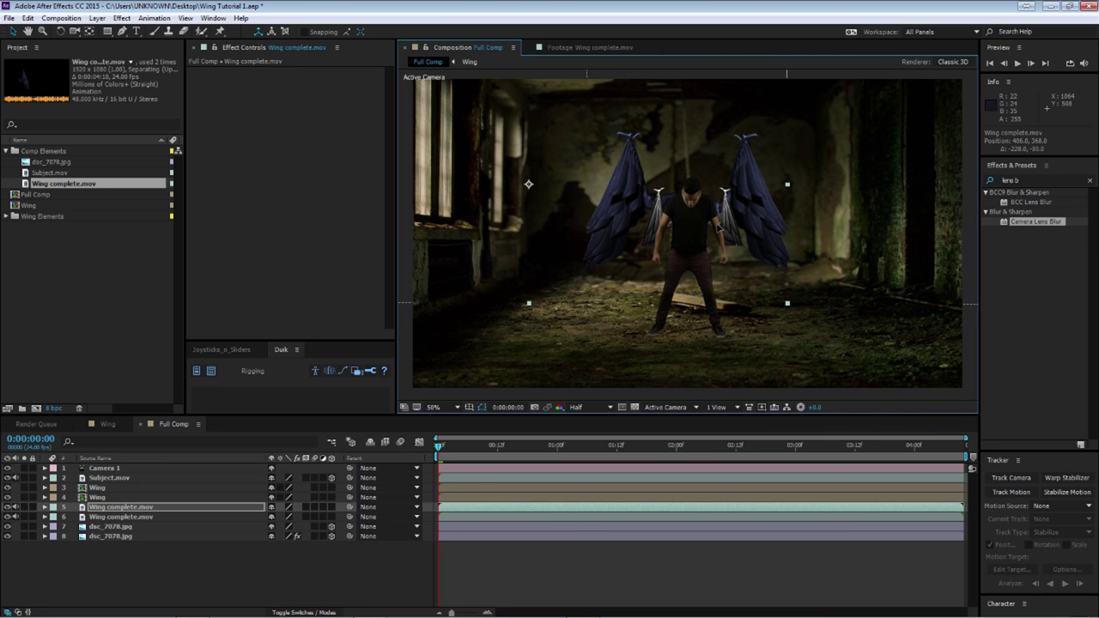
Nudge layer 6's wing up slightly, then select Wing layer 4.
click(120, 516)
drag(747, 246, 744, 240)
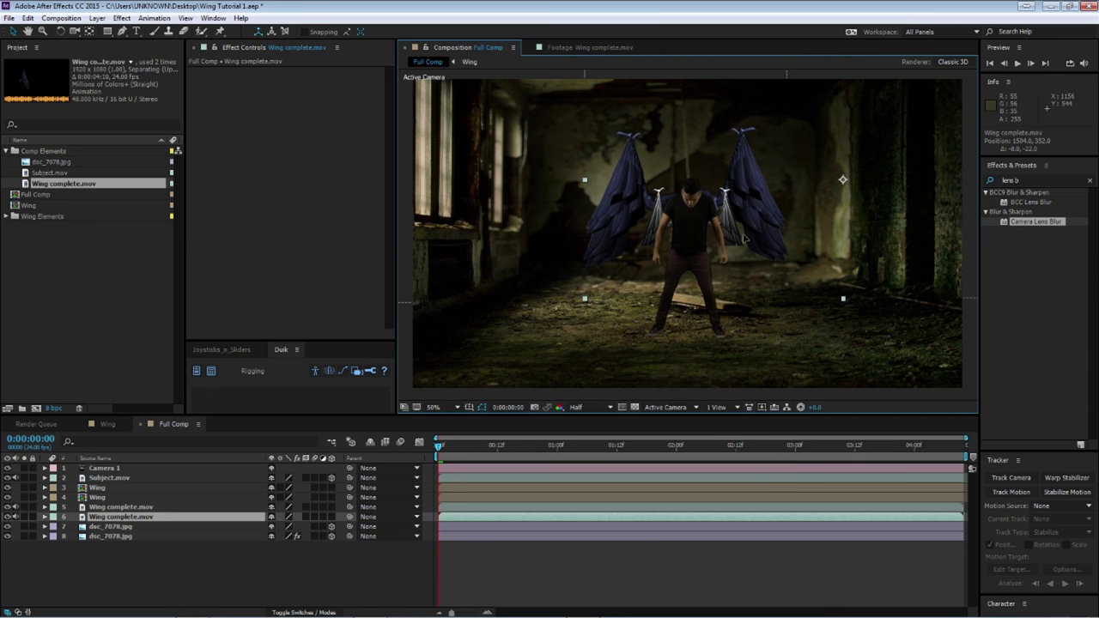
click(97, 497)
Apply Hue/Saturation to Wing layer 3 with Colorize on, Hue 244° and Saturation 25.
click(98, 487)
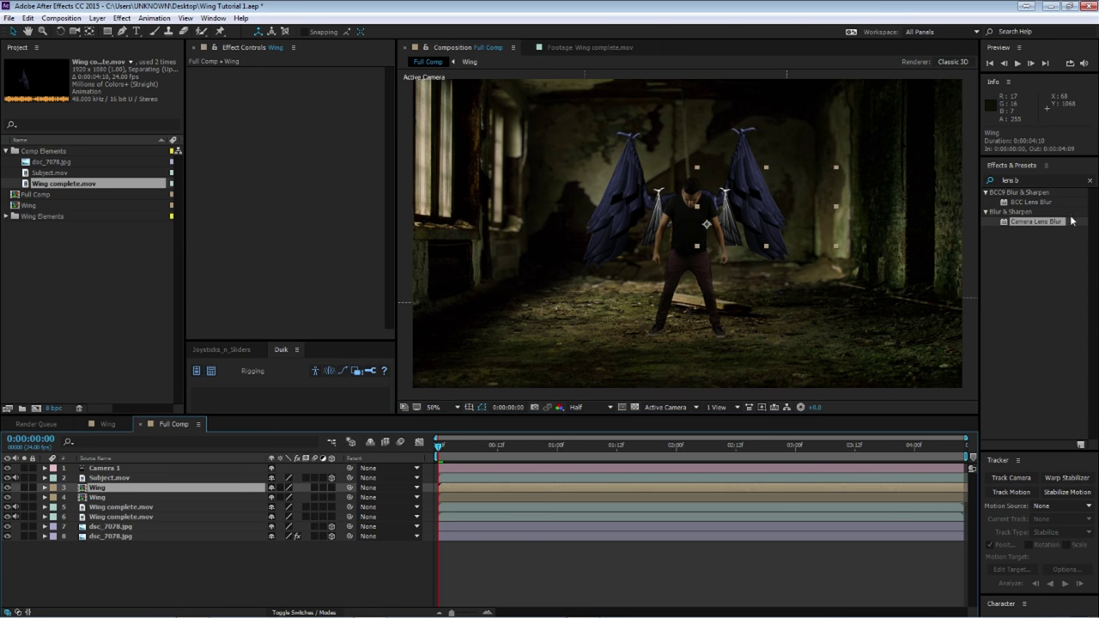
click(1044, 180)
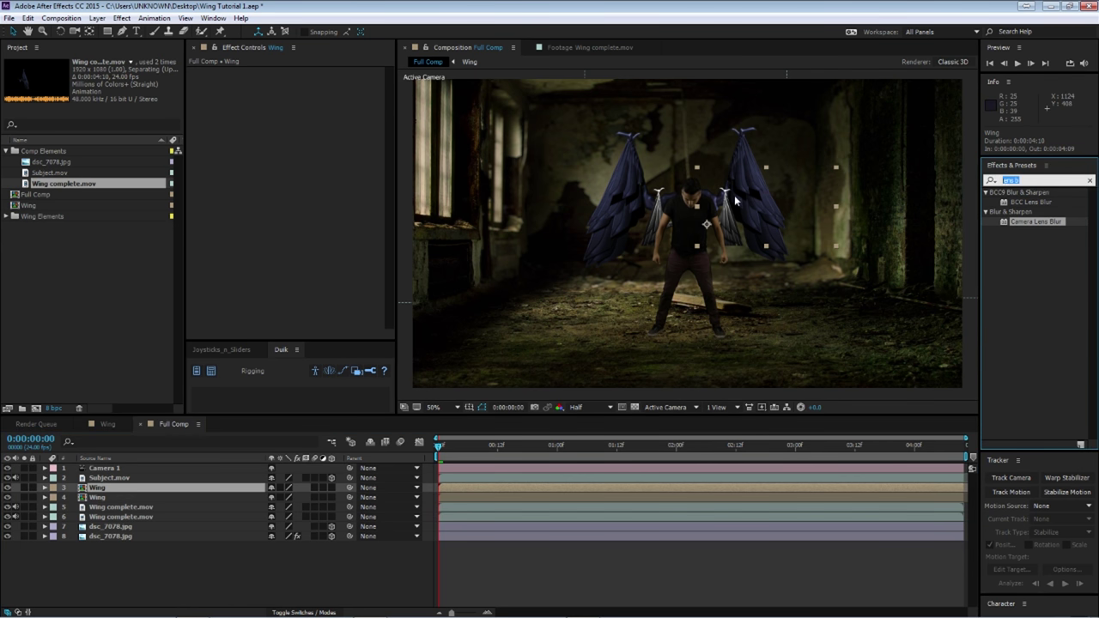
text(hue)
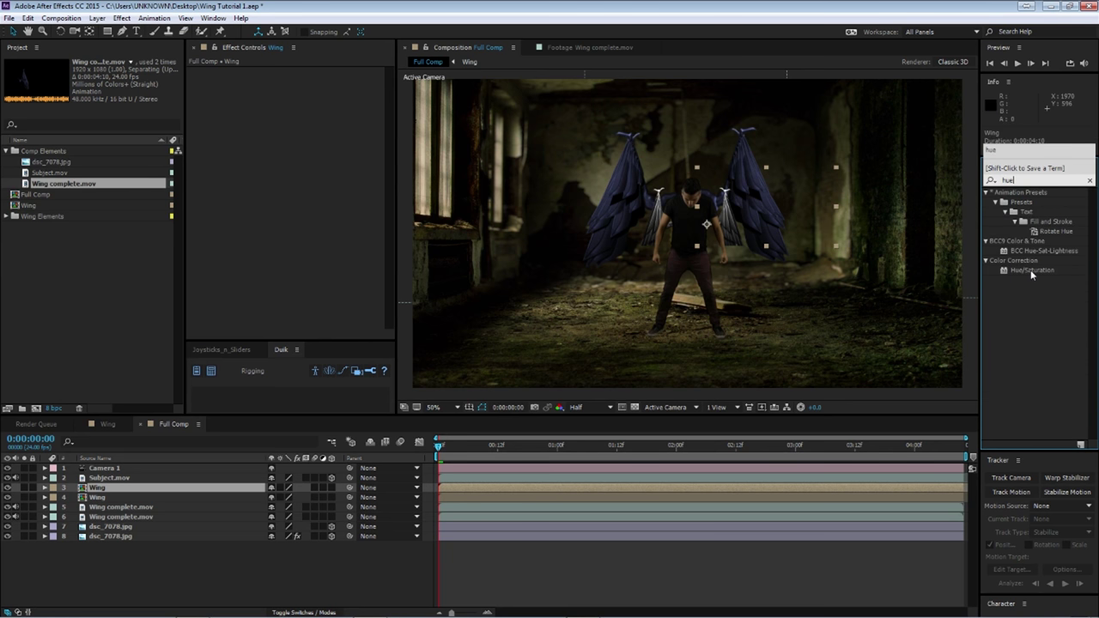
drag(1030, 270, 116, 488)
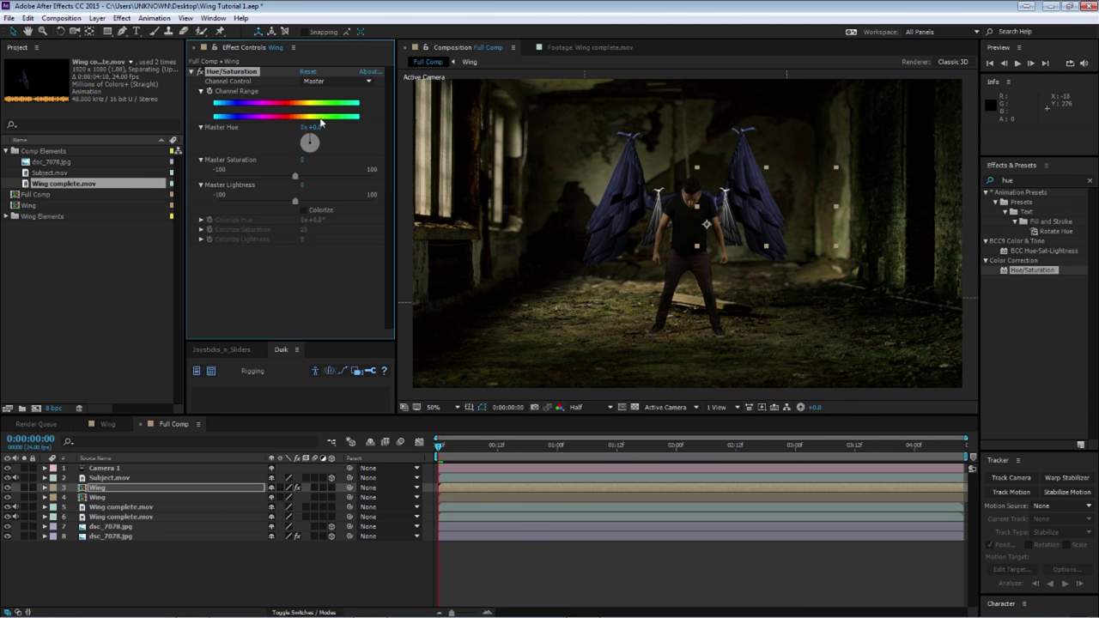
click(304, 209)
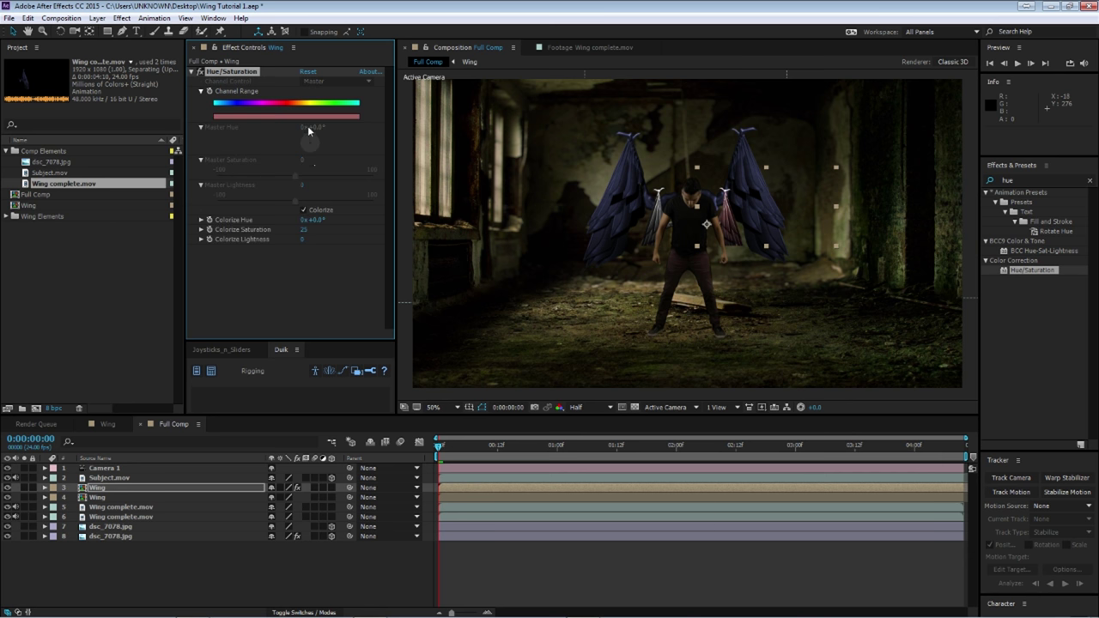
drag(315, 221, 450, 225)
drag(325, 224, 334, 230)
click(1028, 180)
Add a Tint effect under Hue/Saturation at 100% amount, mapping blacks to a dark navy blue.
text(tint)
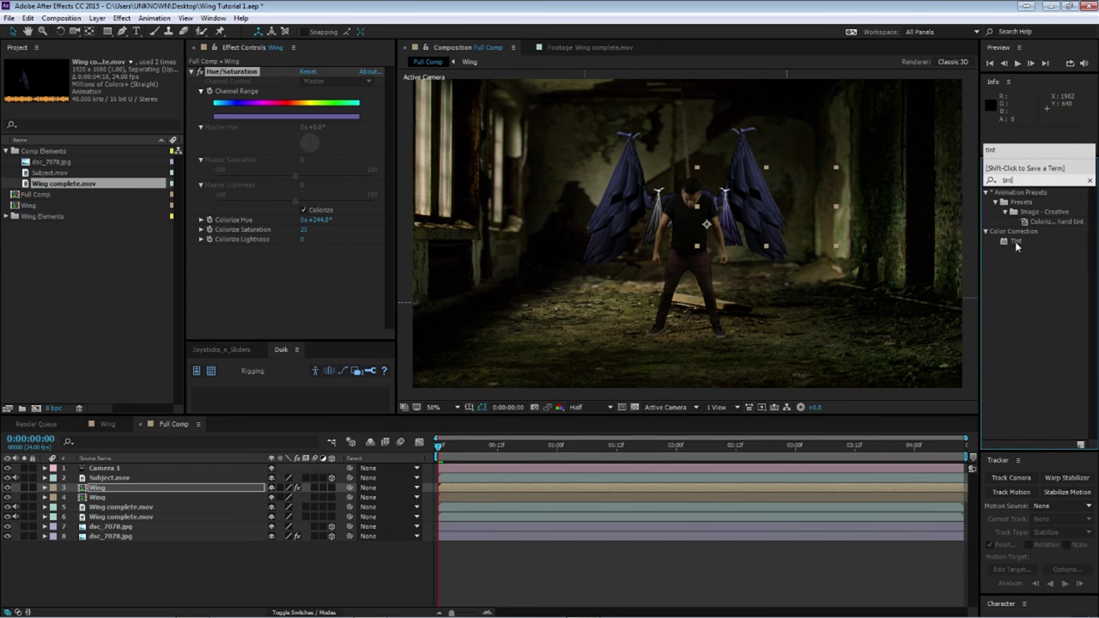
drag(1015, 241, 324, 275)
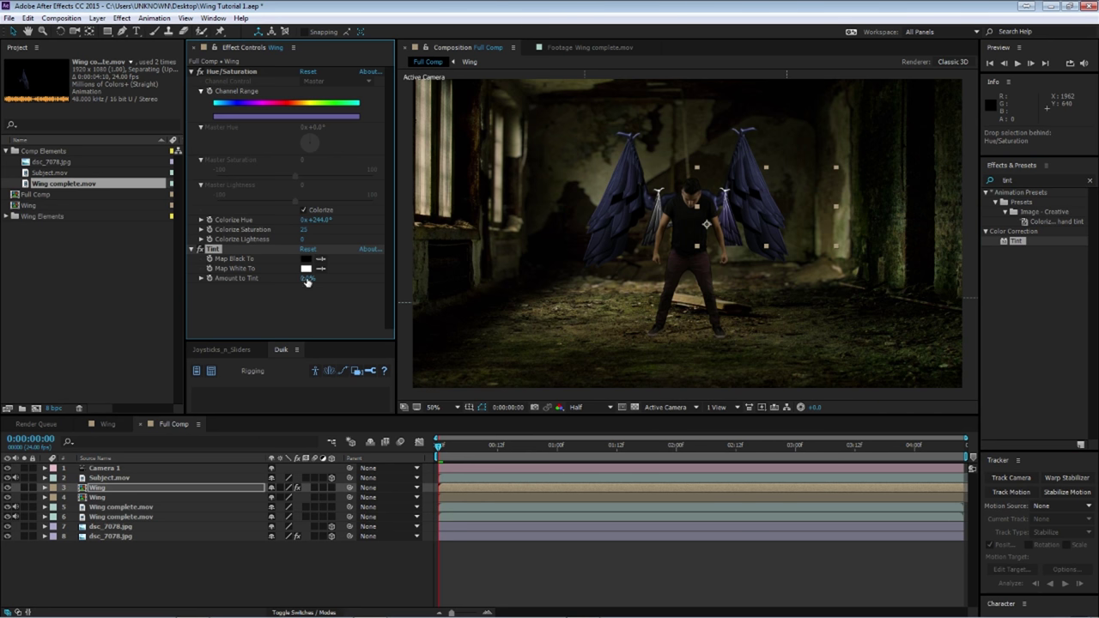
drag(307, 283, 322, 280)
click(768, 199)
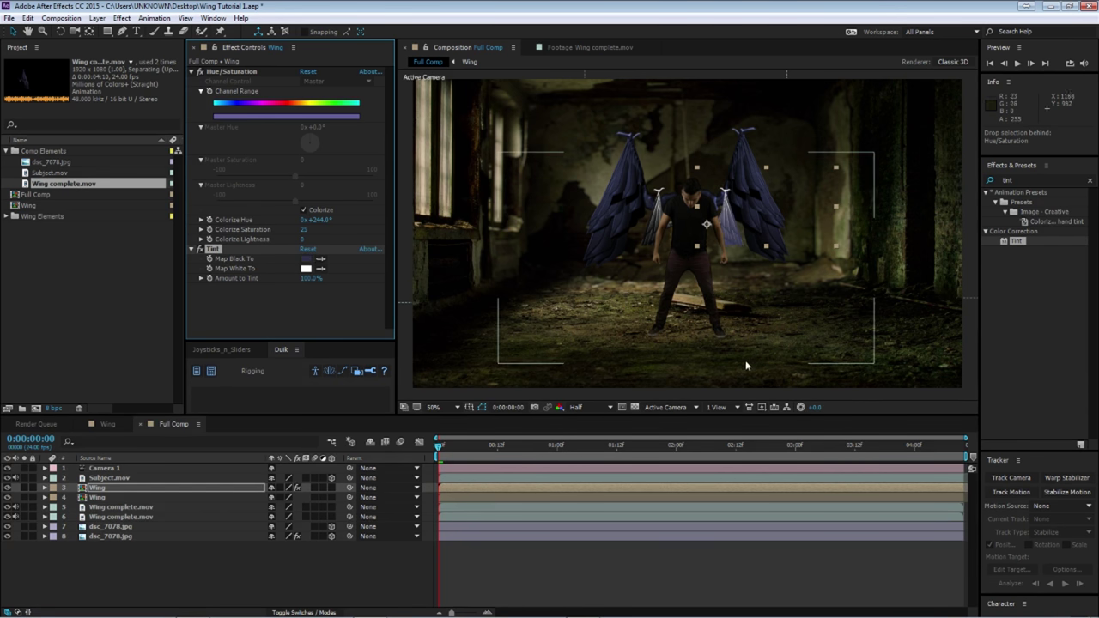
click(307, 260)
mouse_move(137, 510)
mouse_down()
mouse_move(129, 503)
mouse_move(176, 537)
mouse_move(214, 516)
mouse_move(198, 540)
mouse_move(205, 527)
mouse_move(223, 530)
mouse_up()
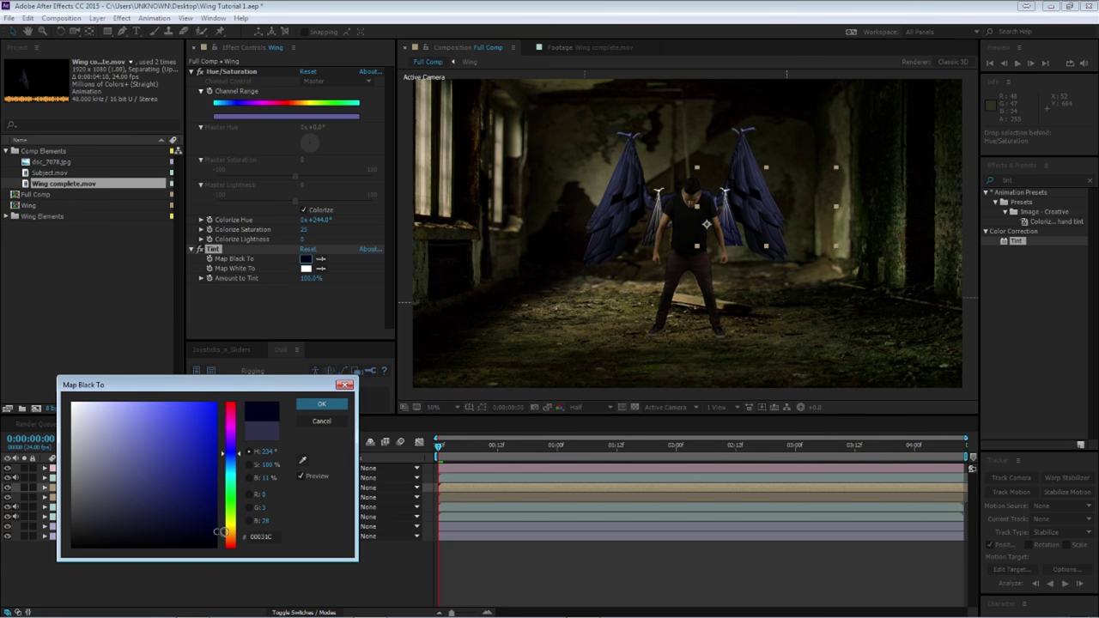
click(321, 404)
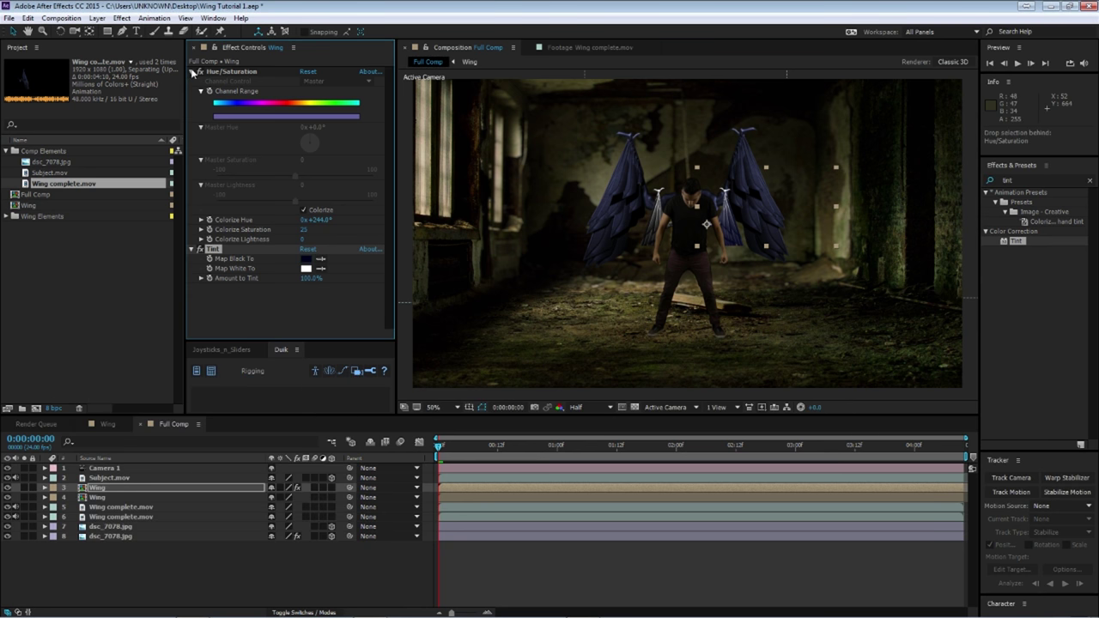
click(192, 73)
Add a Curves effect under Tint and bend its RGB line into a gentle S, then search 'expo'.
click(1028, 179)
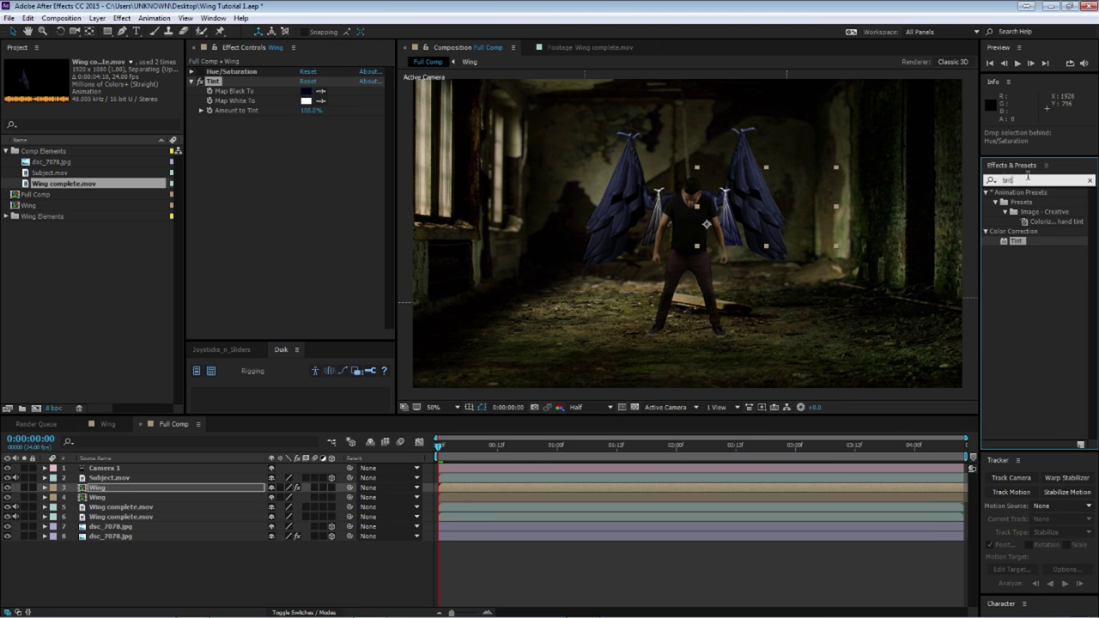
text(curve)
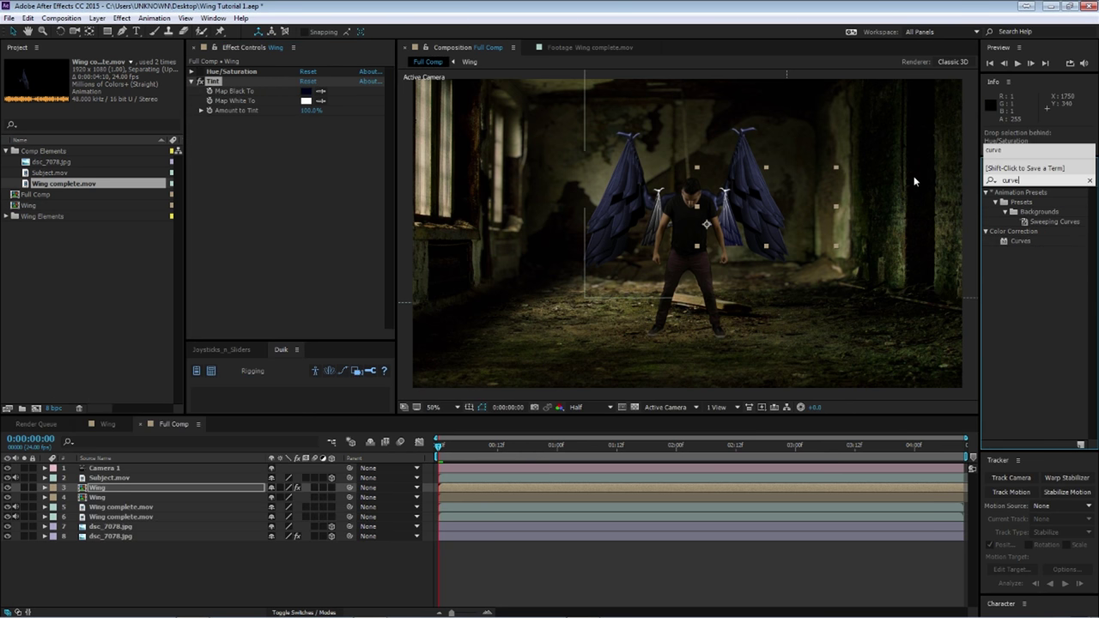
drag(1024, 240, 274, 155)
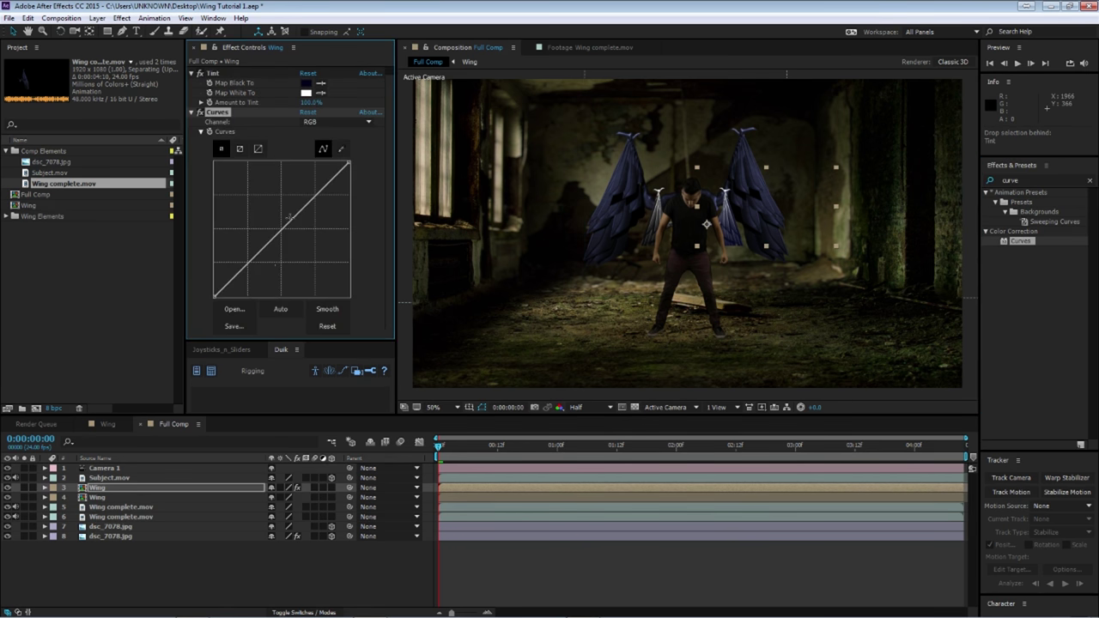
drag(243, 267, 253, 277)
drag(332, 191, 321, 181)
click(276, 237)
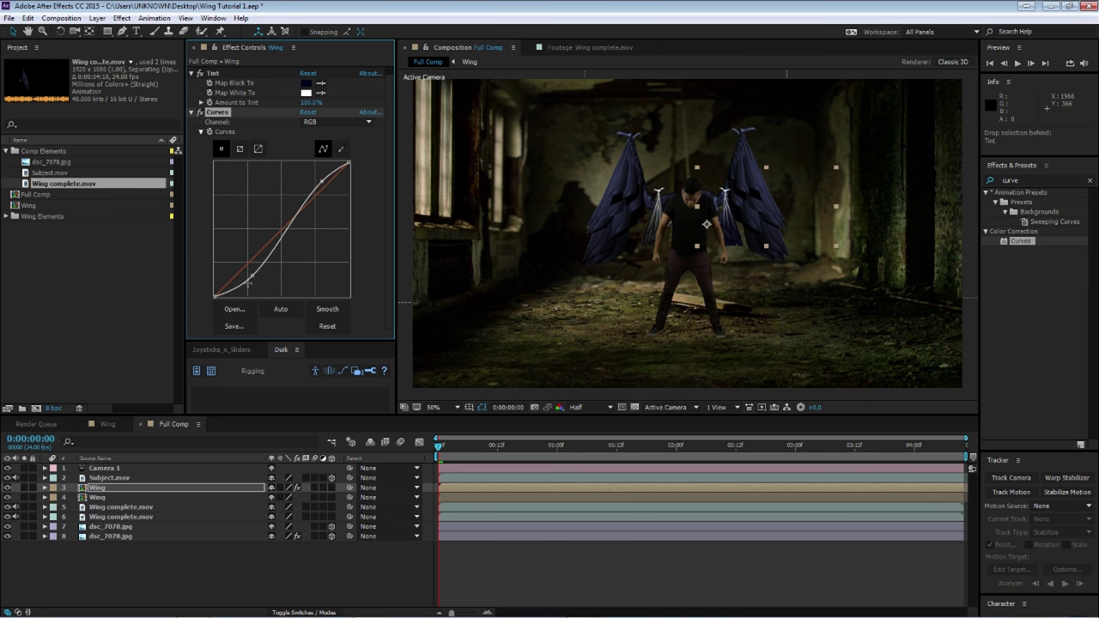
drag(249, 283, 251, 276)
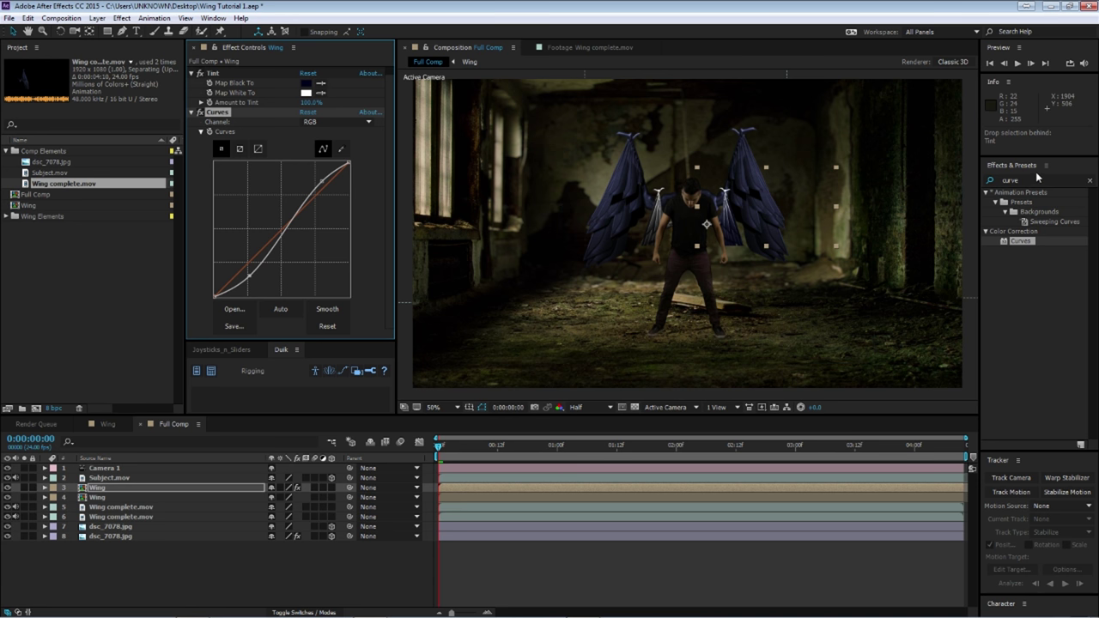
click(1007, 179)
text(expo)
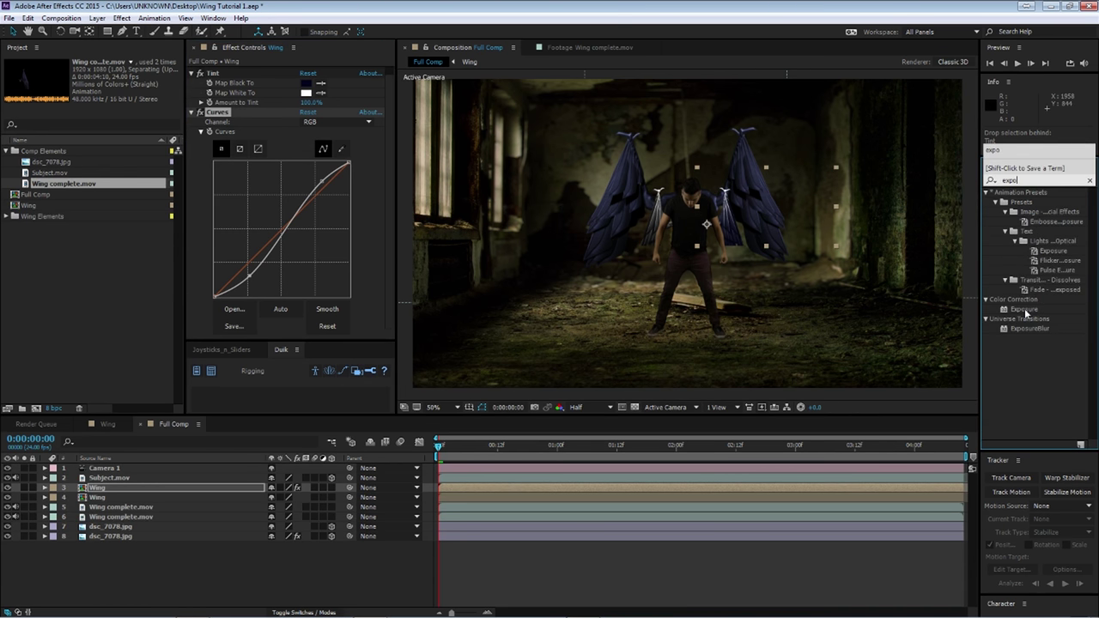
Add an Exposure effect below Curves and lower it to darken the wings.
drag(1024, 310, 306, 318)
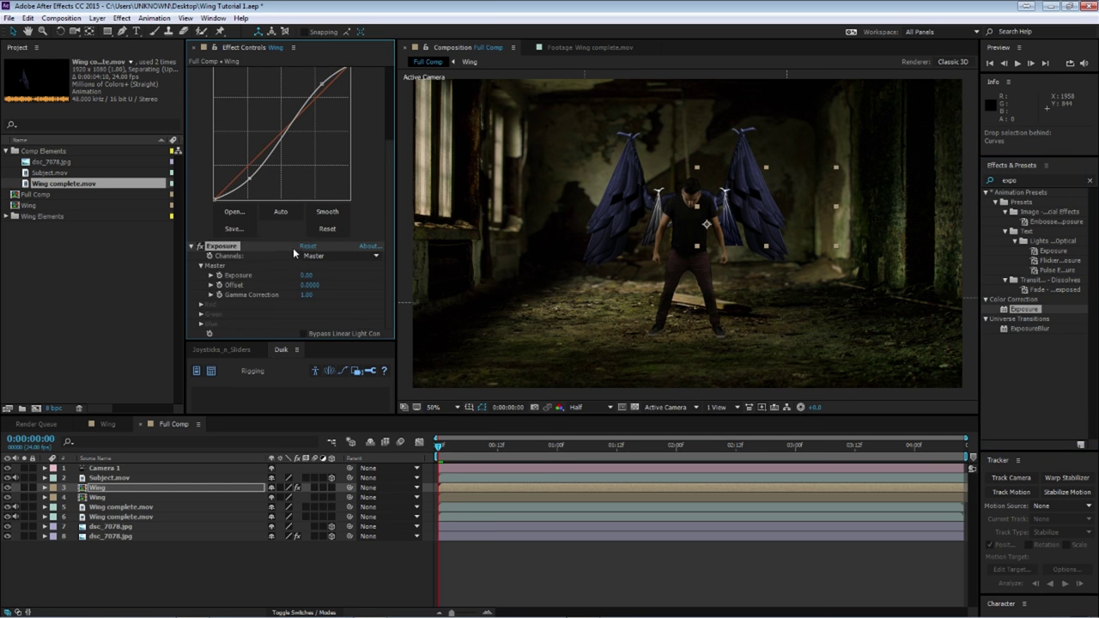
drag(308, 276, 221, 274)
scroll(241, 255, up, 3)
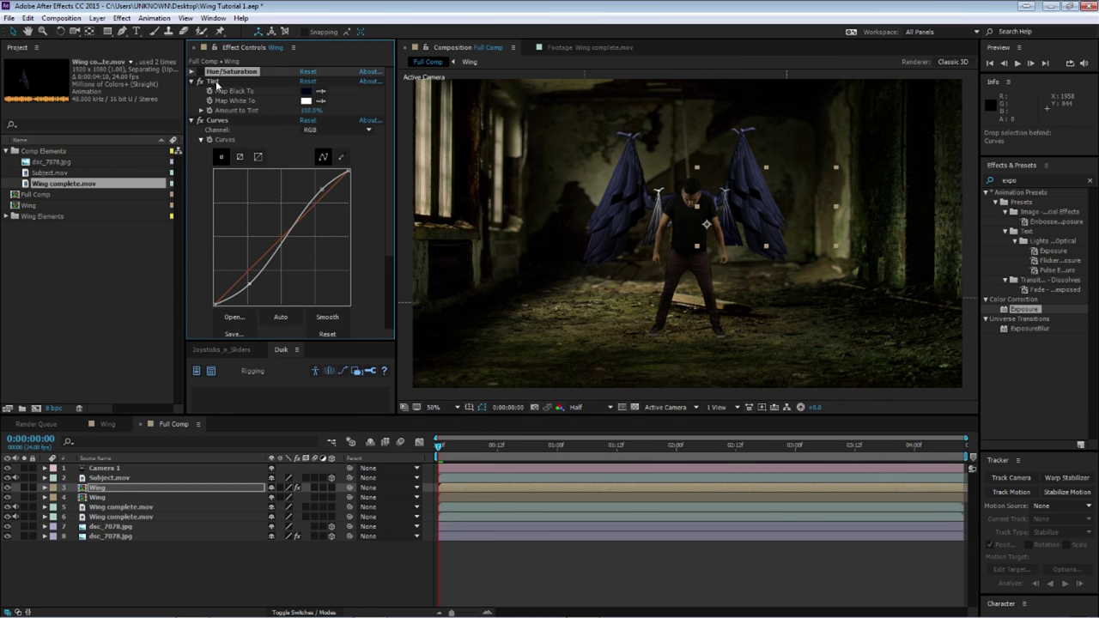
scroll(215, 81, down, 1)
Collapse Tint, Curves and Exposure and select all three together.
click(191, 72)
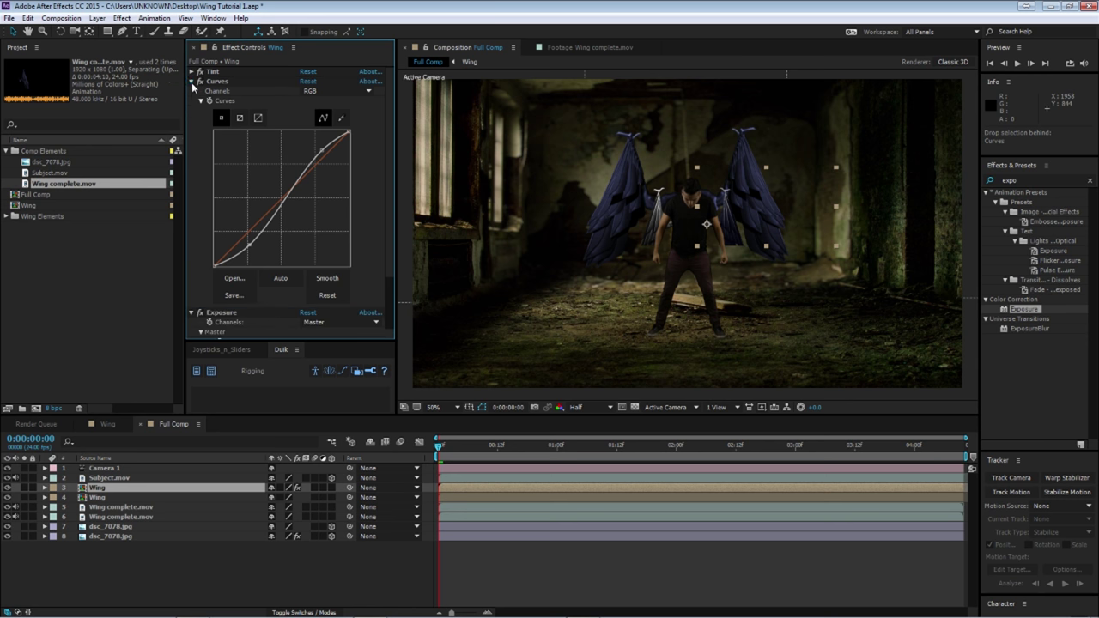
click(191, 80)
click(192, 91)
click(213, 71)
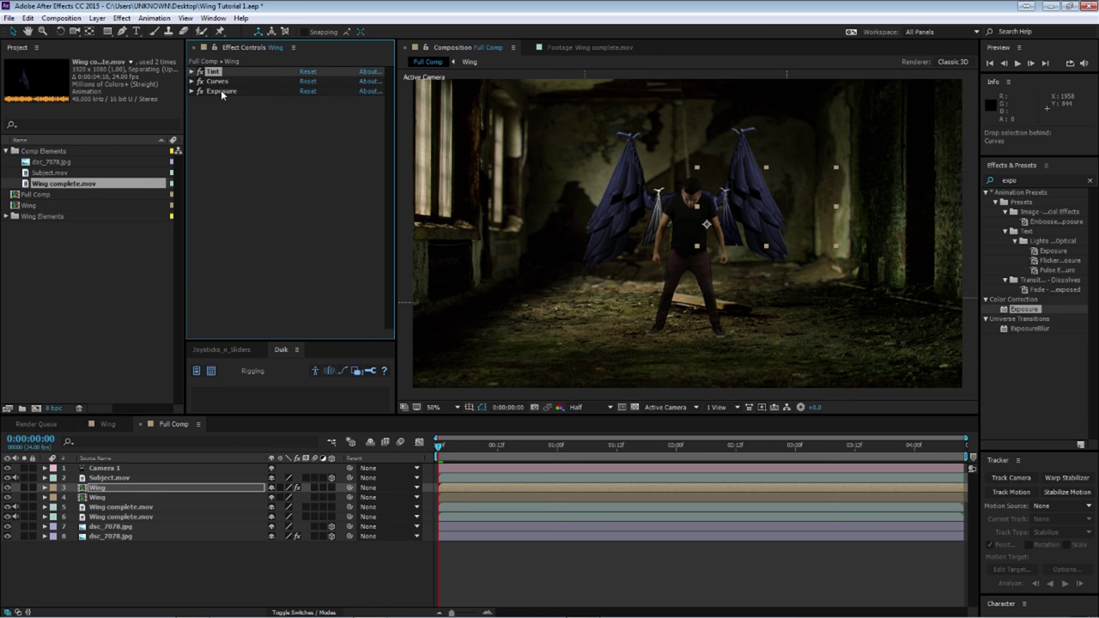
shift+click(221, 90)
On the second Wing layer, brighten Tint's Map Black To colour to dark blue 000853.
click(94, 498)
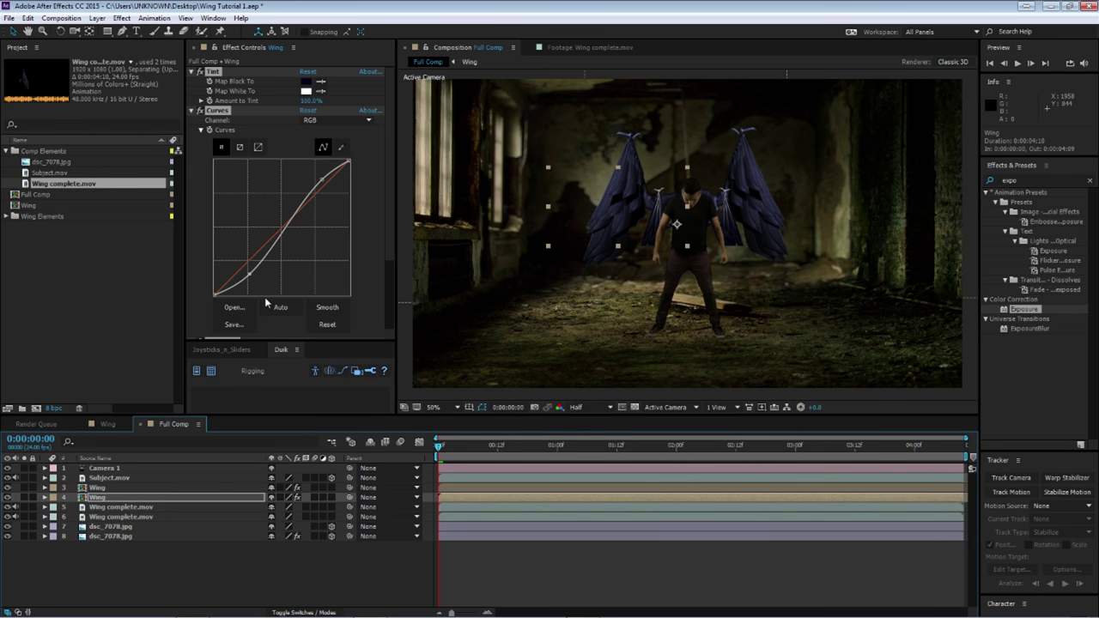
click(306, 80)
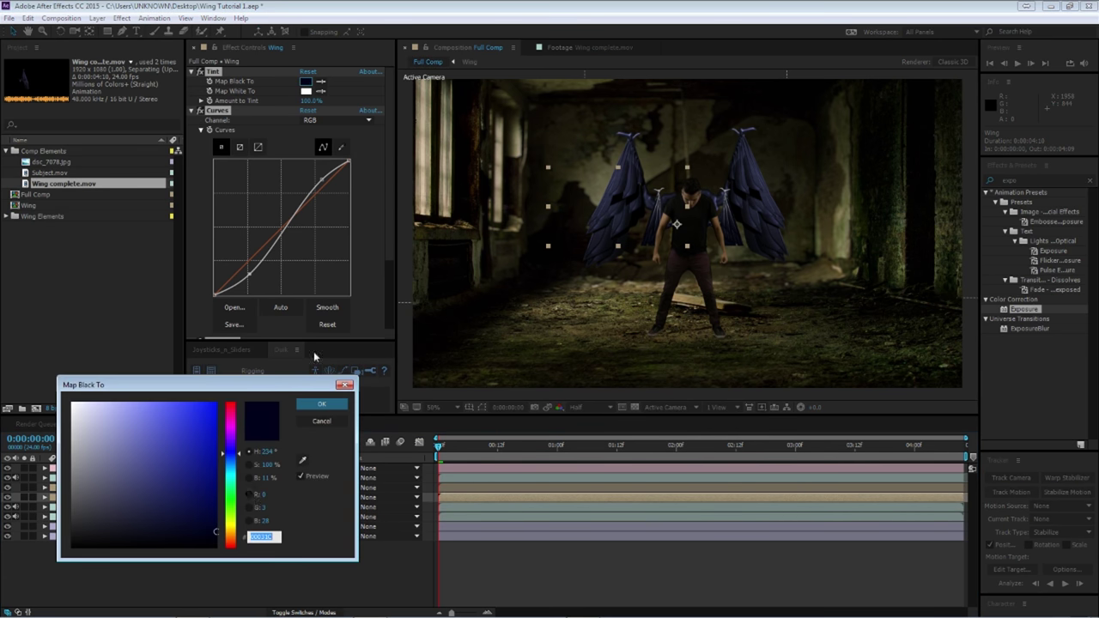
drag(216, 531, 230, 513)
click(321, 403)
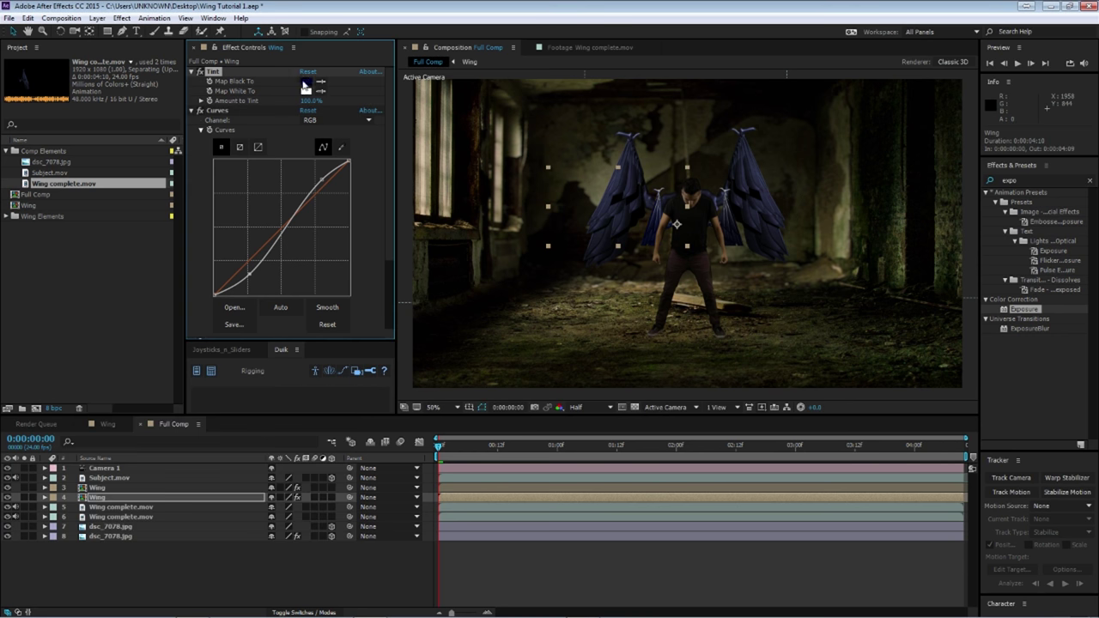
On the upper Wing layer, raise the Curves Blue channel for a bluer cast, checking at 100%.
click(97, 488)
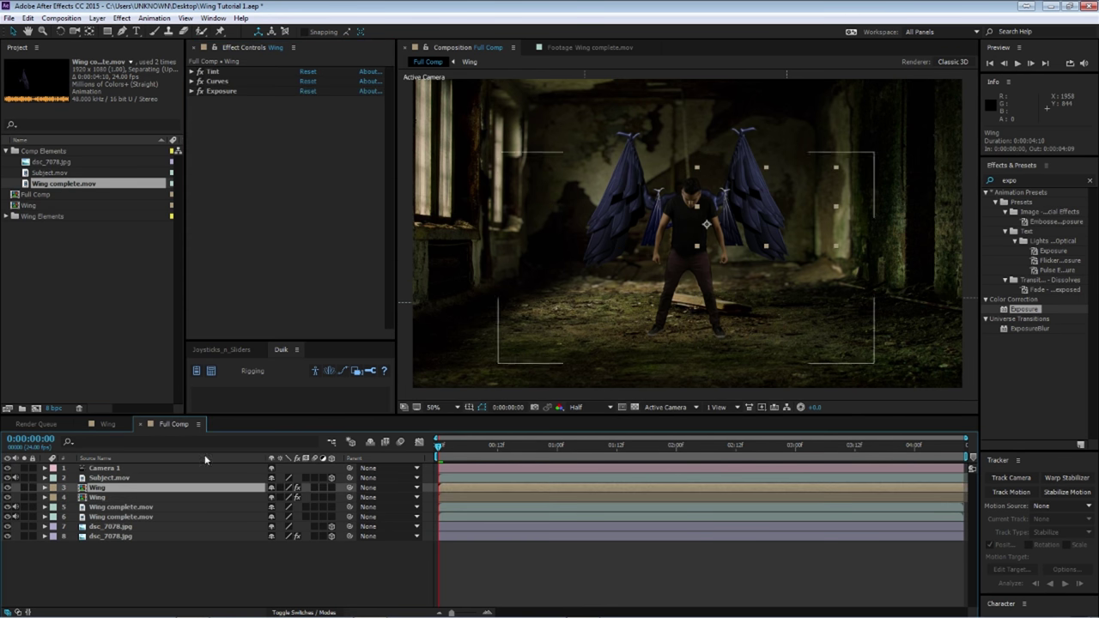
click(226, 81)
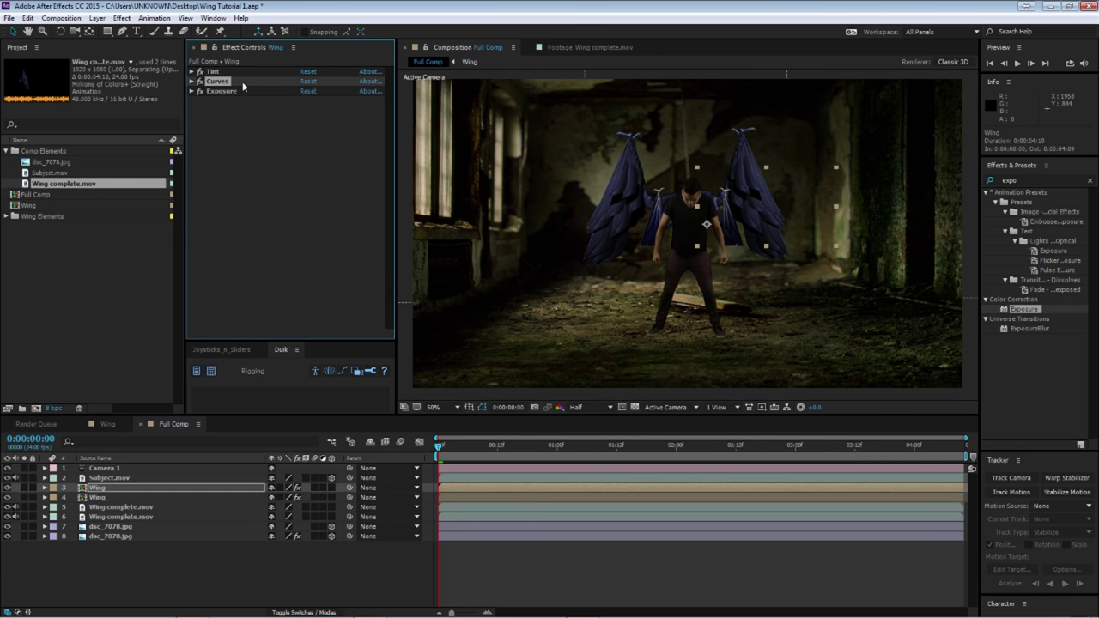
click(192, 81)
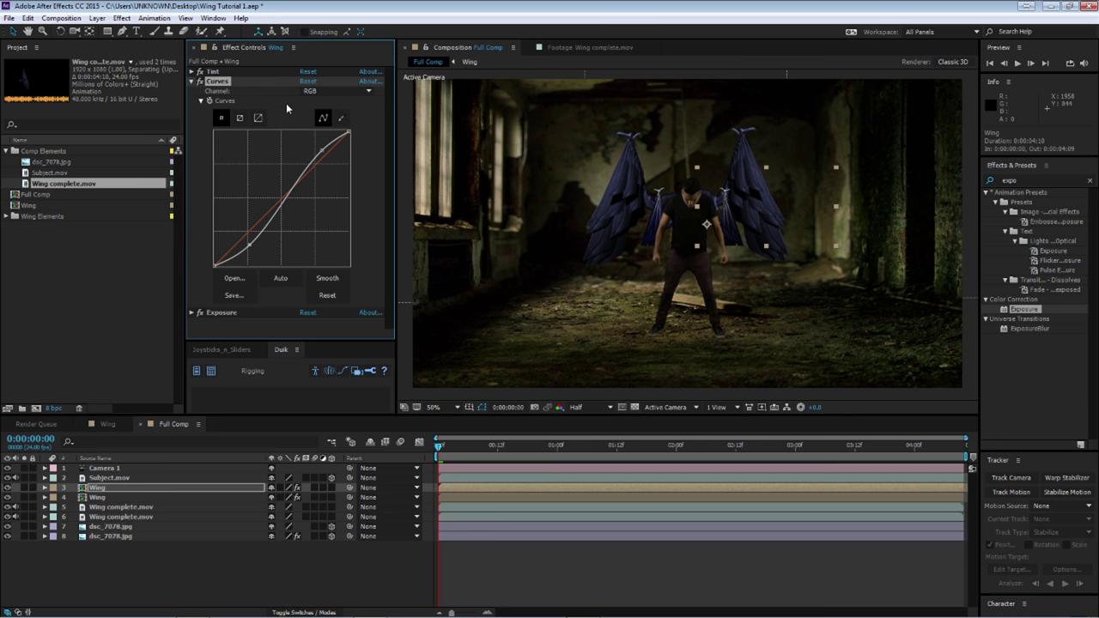
click(332, 91)
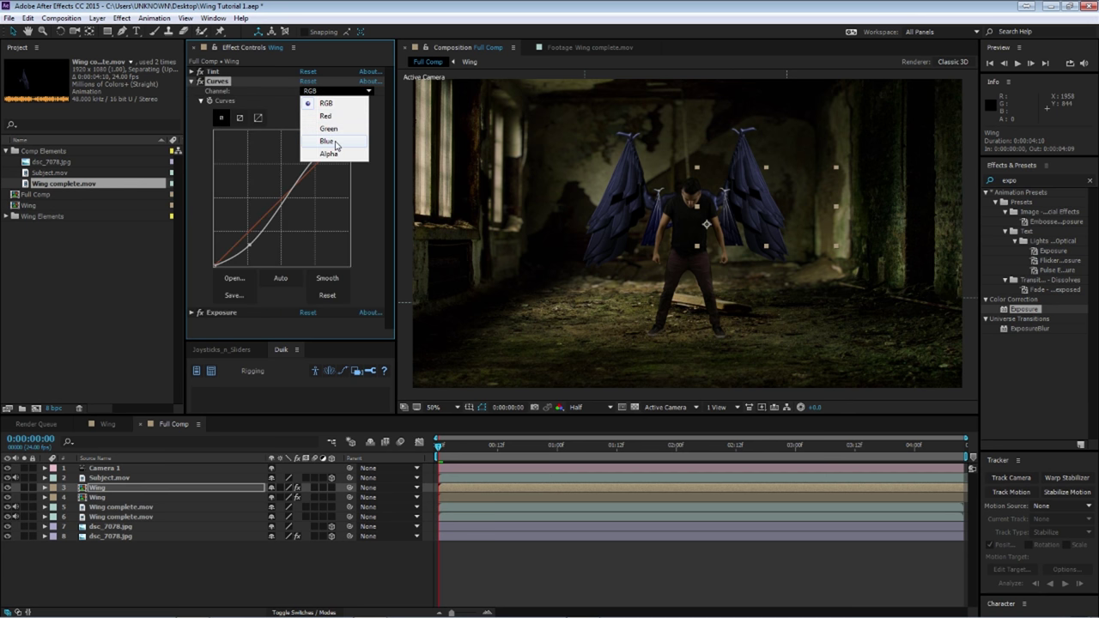
click(330, 142)
drag(281, 201, 273, 197)
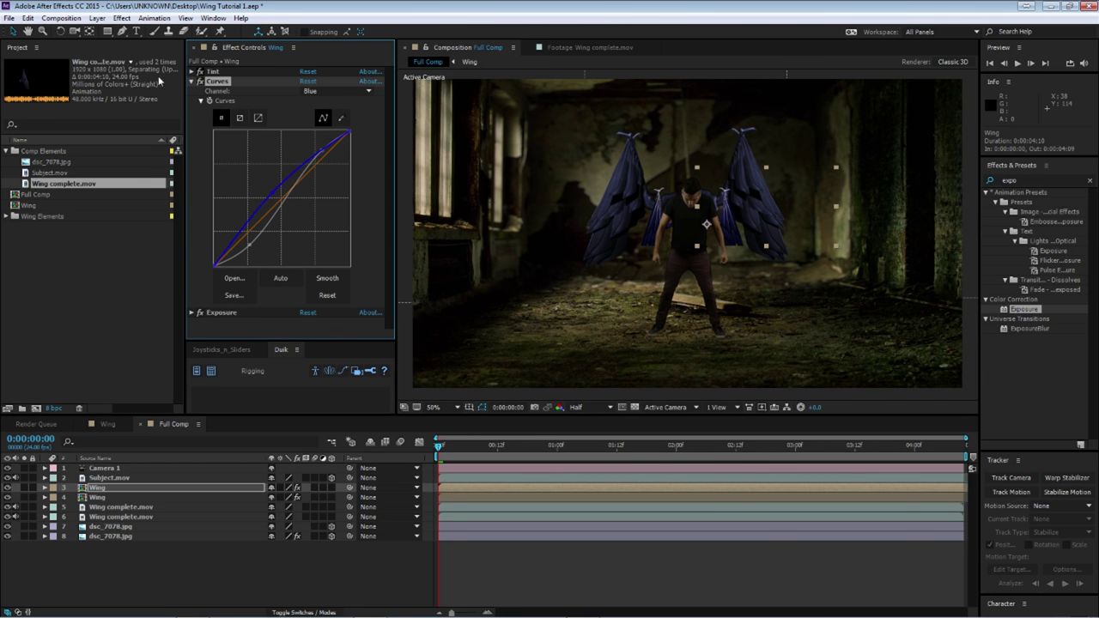
click(192, 81)
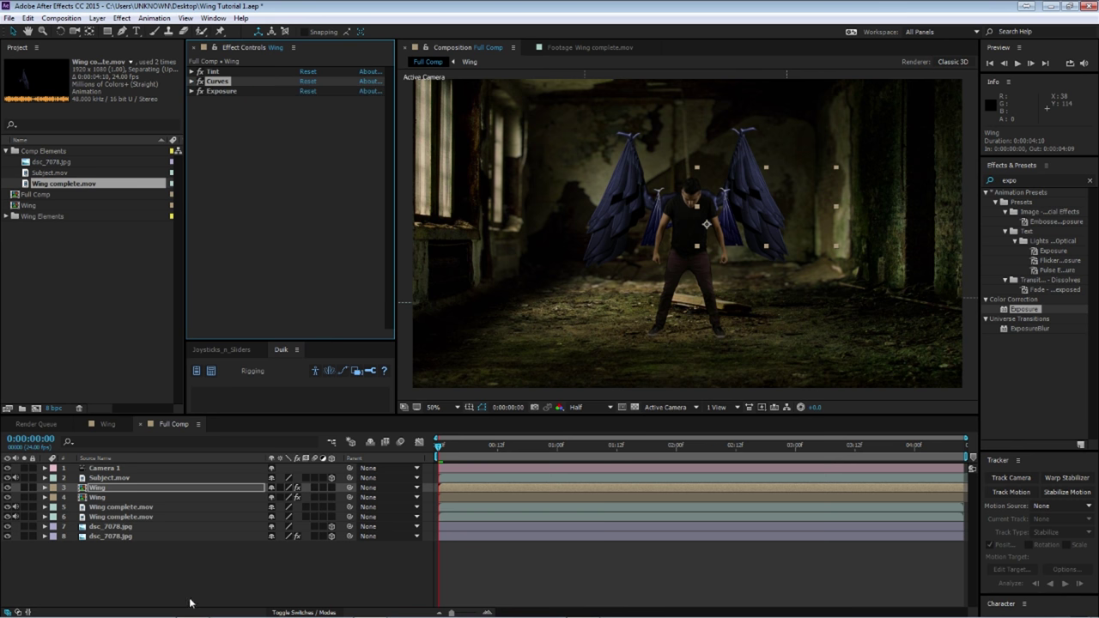
key(period)
key(period)
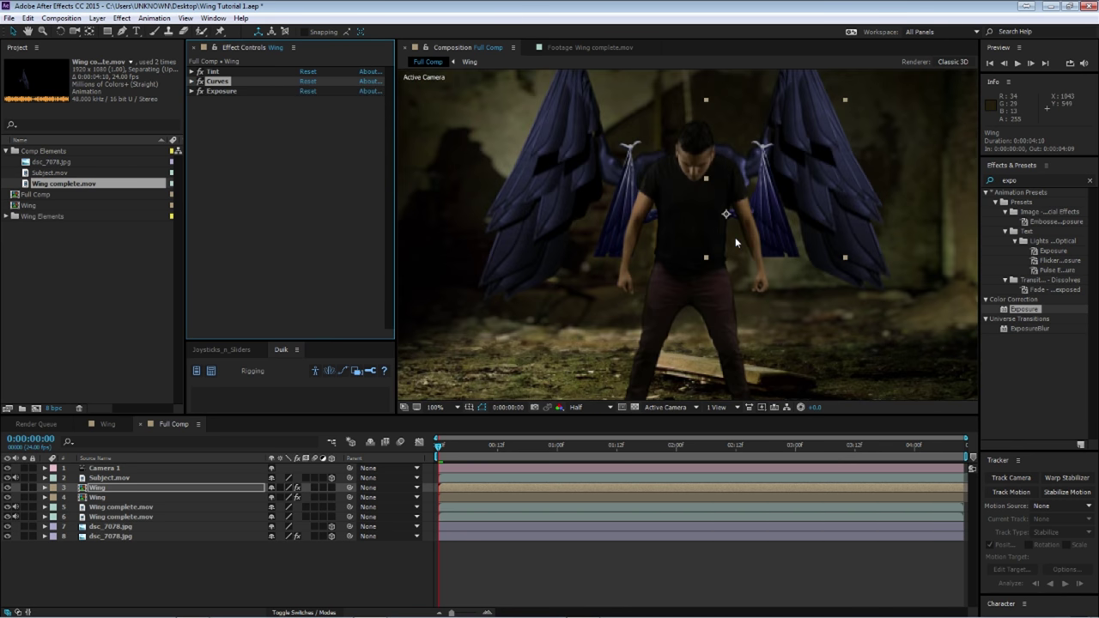
key(comma)
key(comma)
Apply Fast Blur to the upper Wing layer with Blurriness 3.0 to soften the wing edges.
click(135, 546)
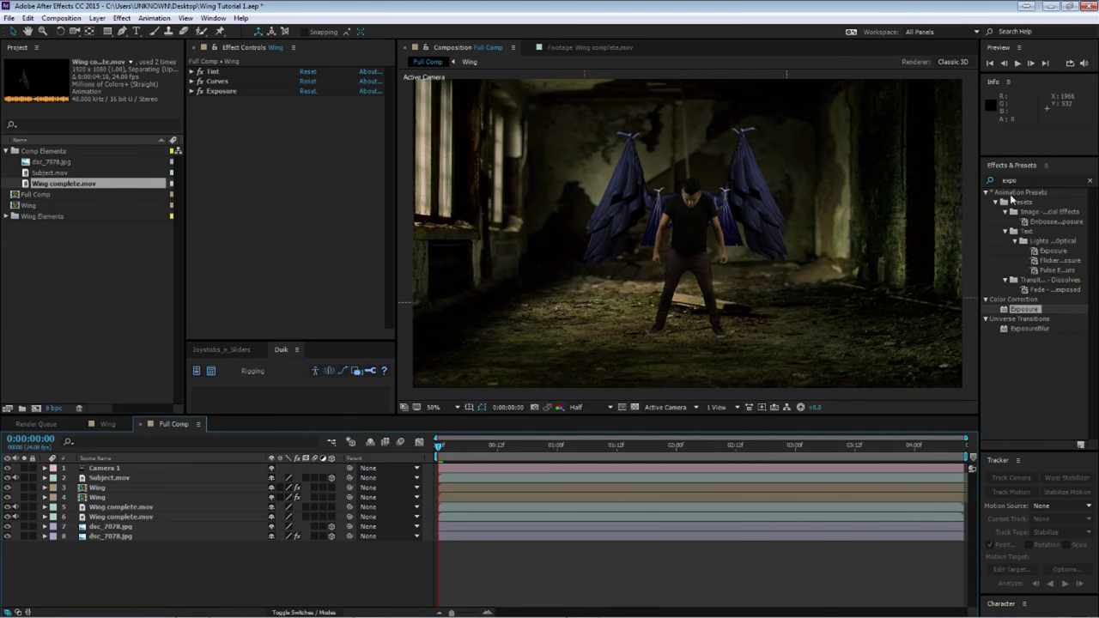
key(ctrl+a)
text(fast)
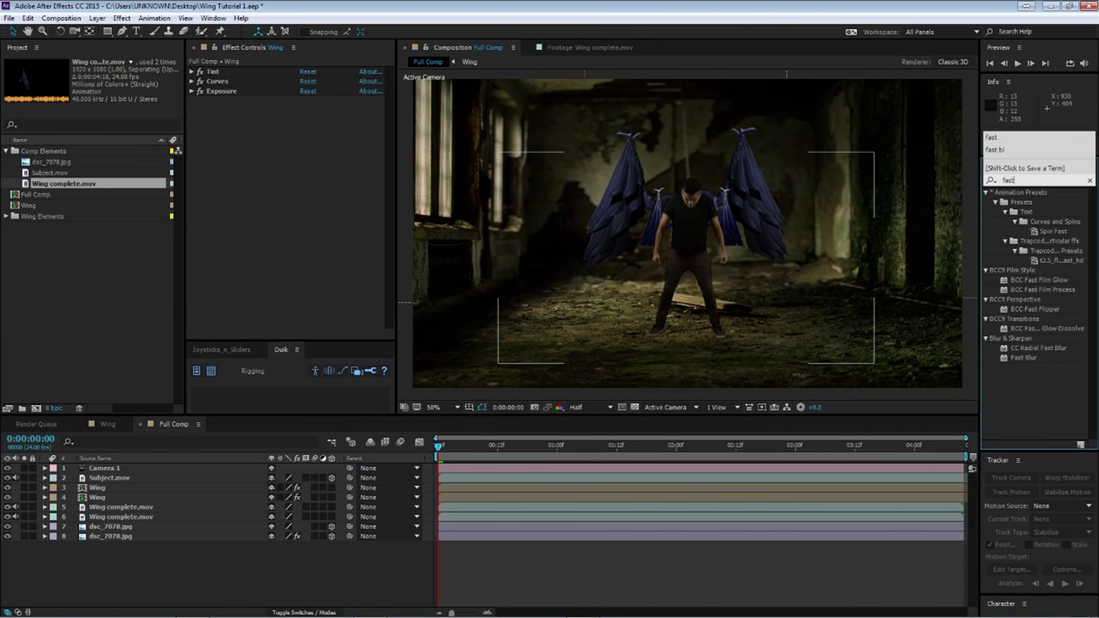
drag(1023, 358, 143, 489)
click(308, 111)
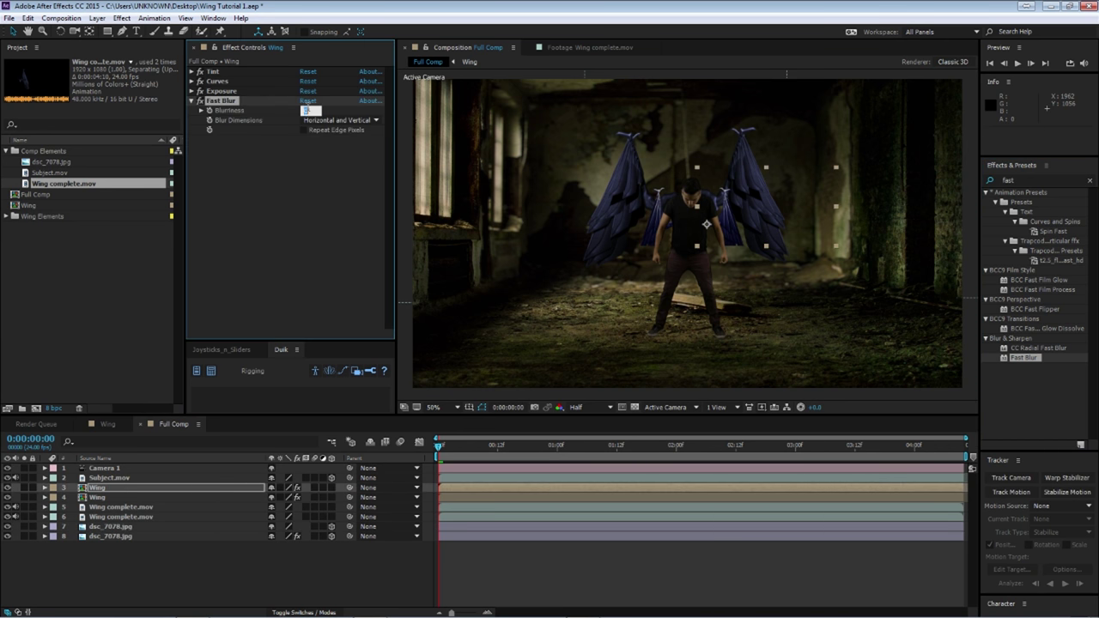
text(2)
key(Return)
scroll(726, 234, up, 4)
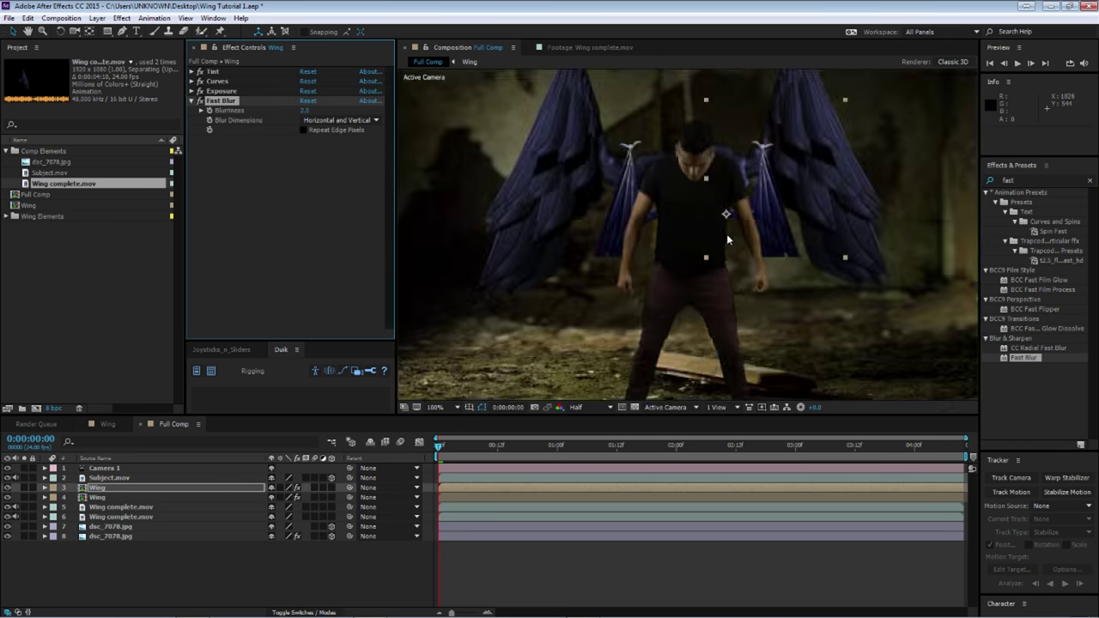
drag(719, 246, 434, 241)
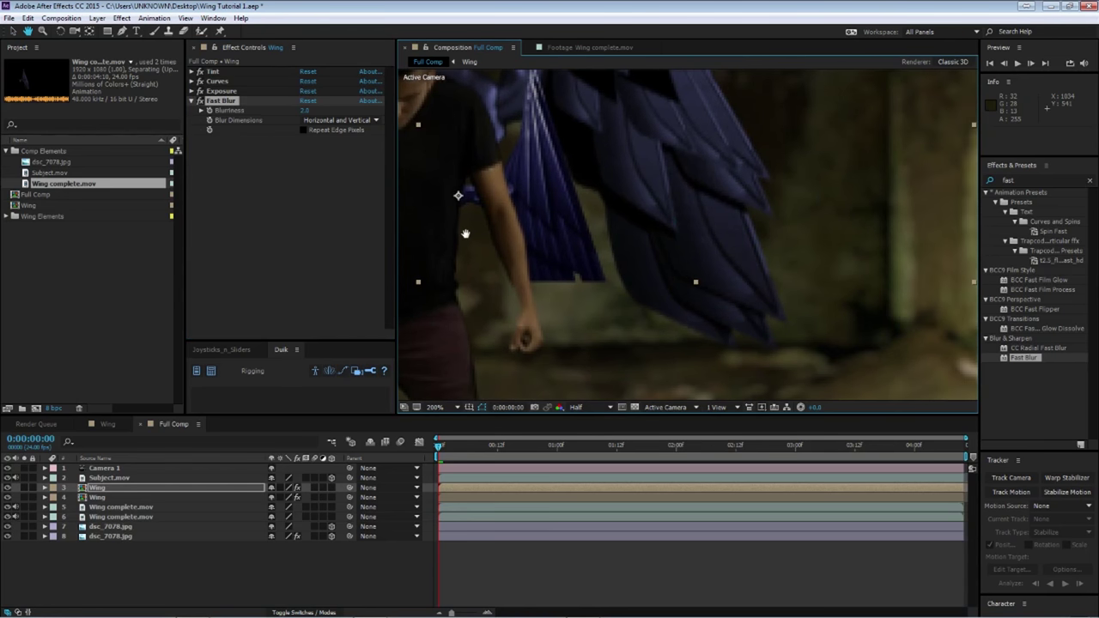
click(305, 113)
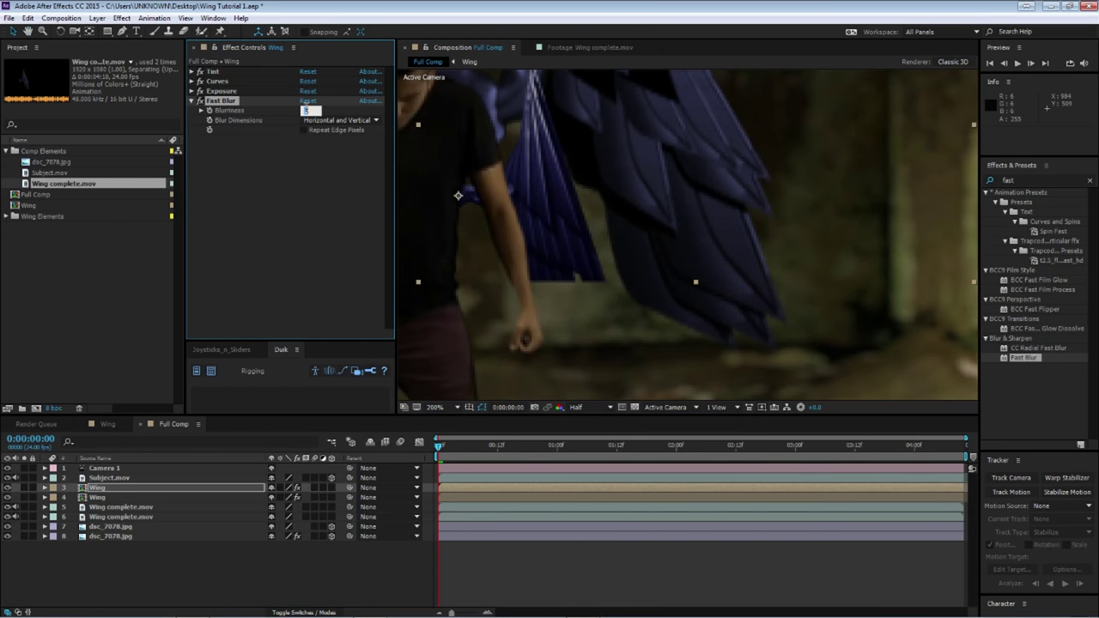
Expand the Exposure effect and darken the wings further, toward -1.90.
click(216, 72)
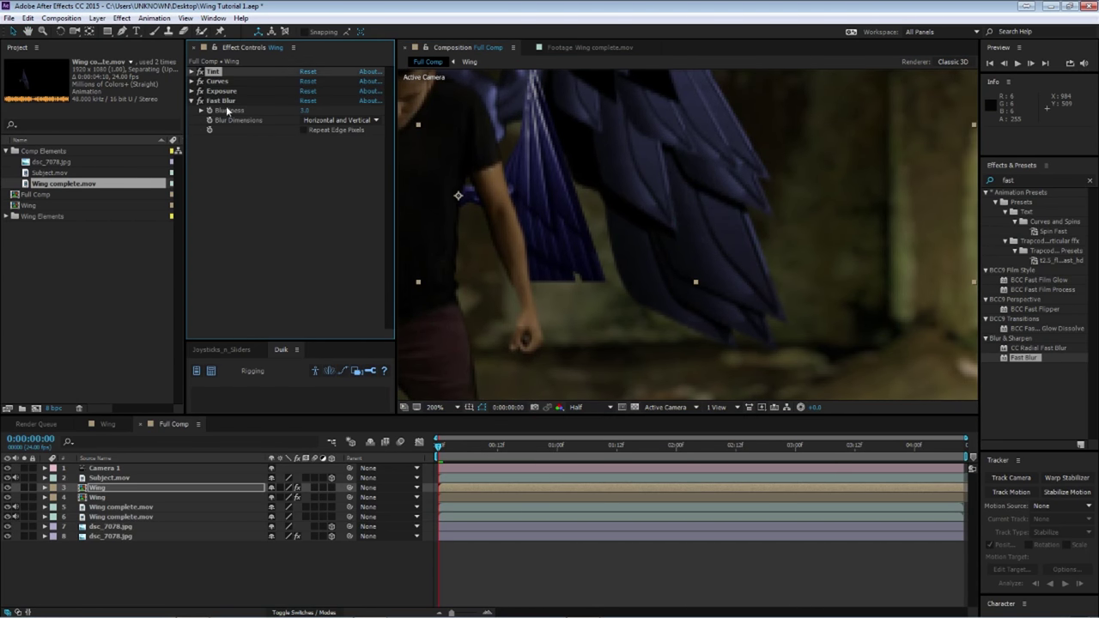
shift+click(230, 101)
click(214, 210)
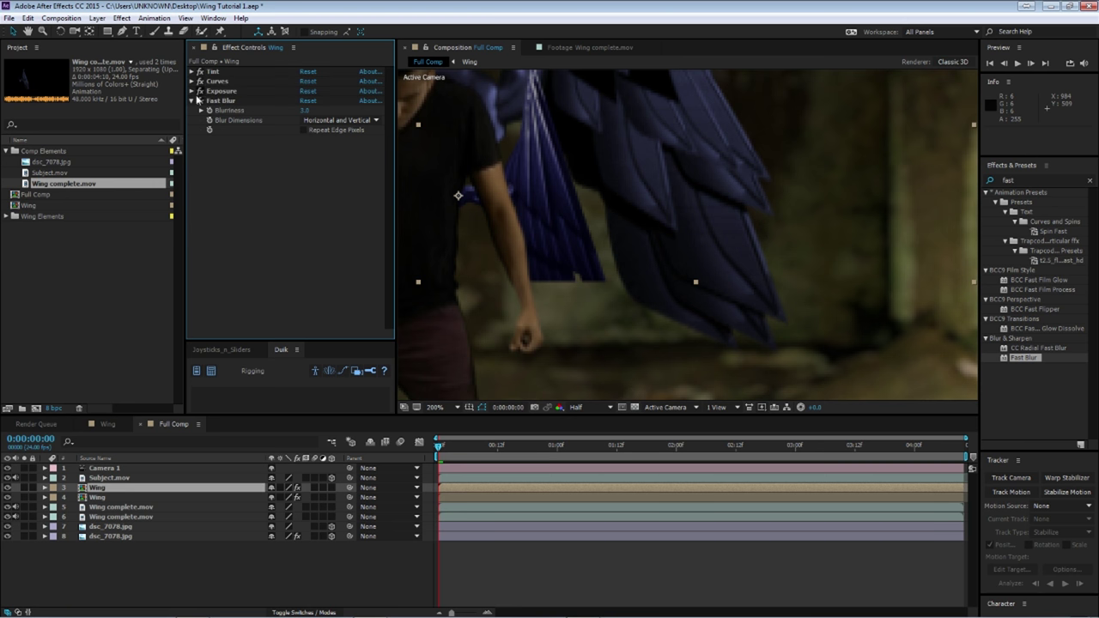
click(191, 91)
drag(309, 122, 284, 120)
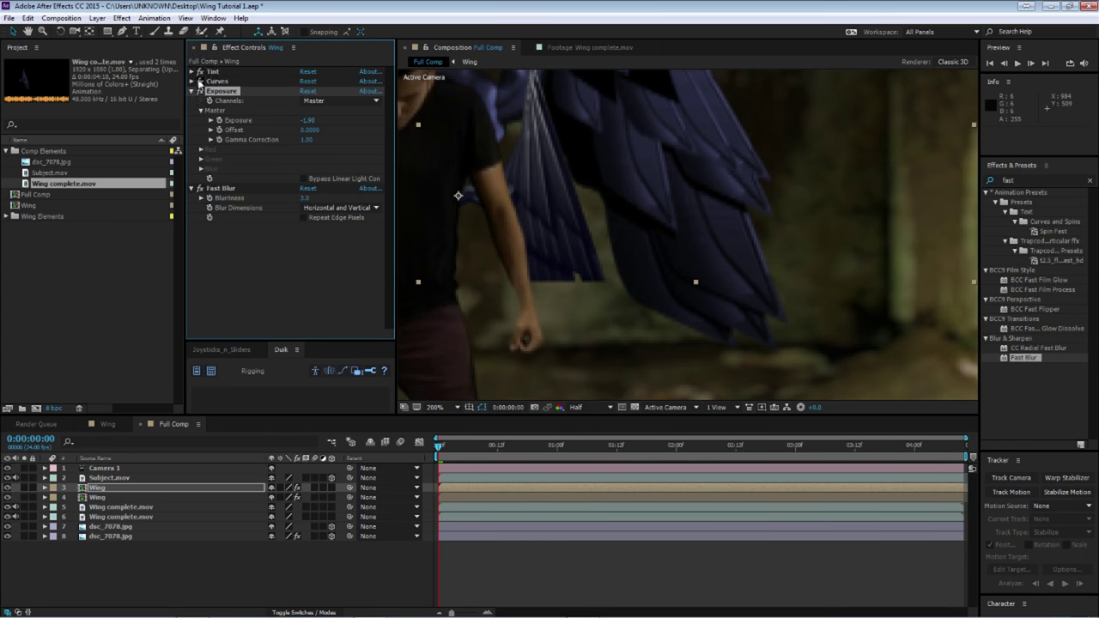
Switch the Curves channel back to RGB, pull the shadows down, and undo an accidental Curves deletion.
click(192, 88)
click(192, 81)
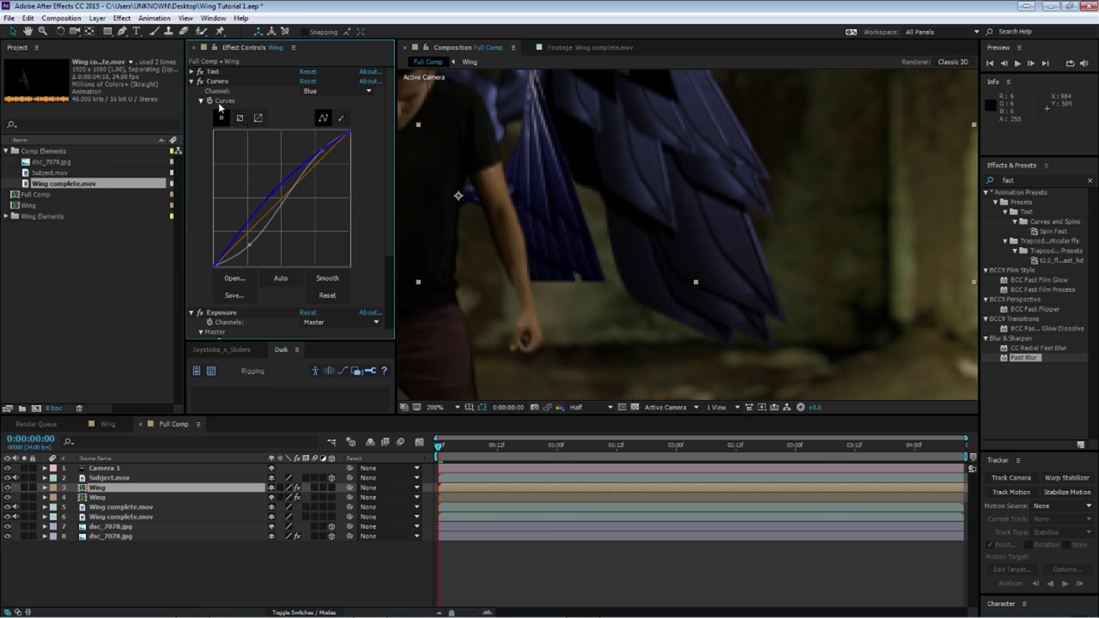
click(335, 91)
click(323, 94)
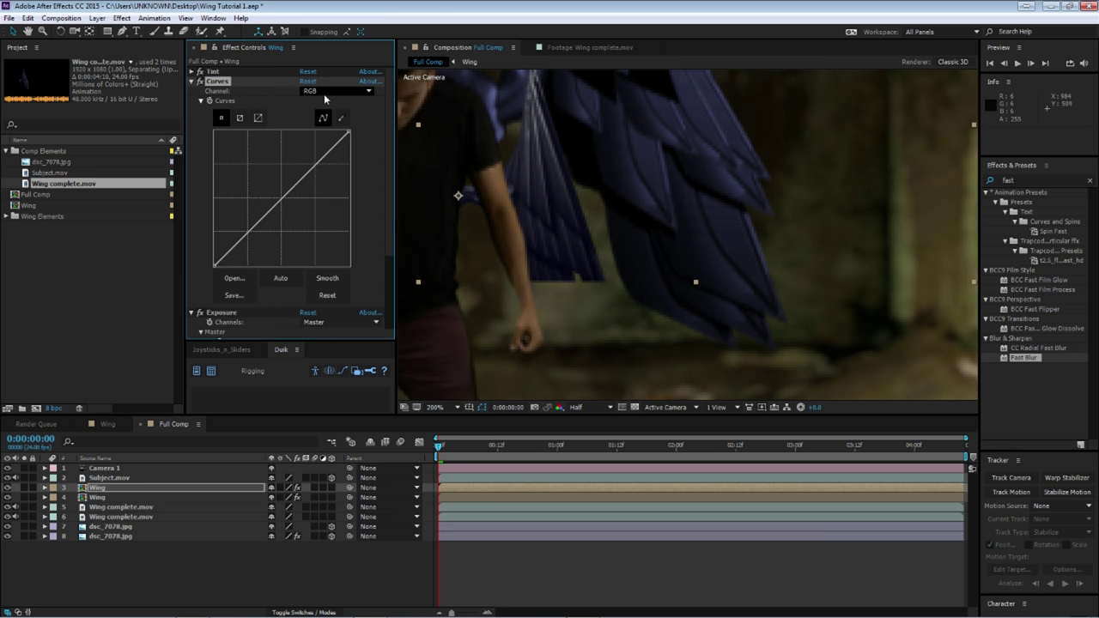
drag(241, 243, 239, 246)
key(Down)
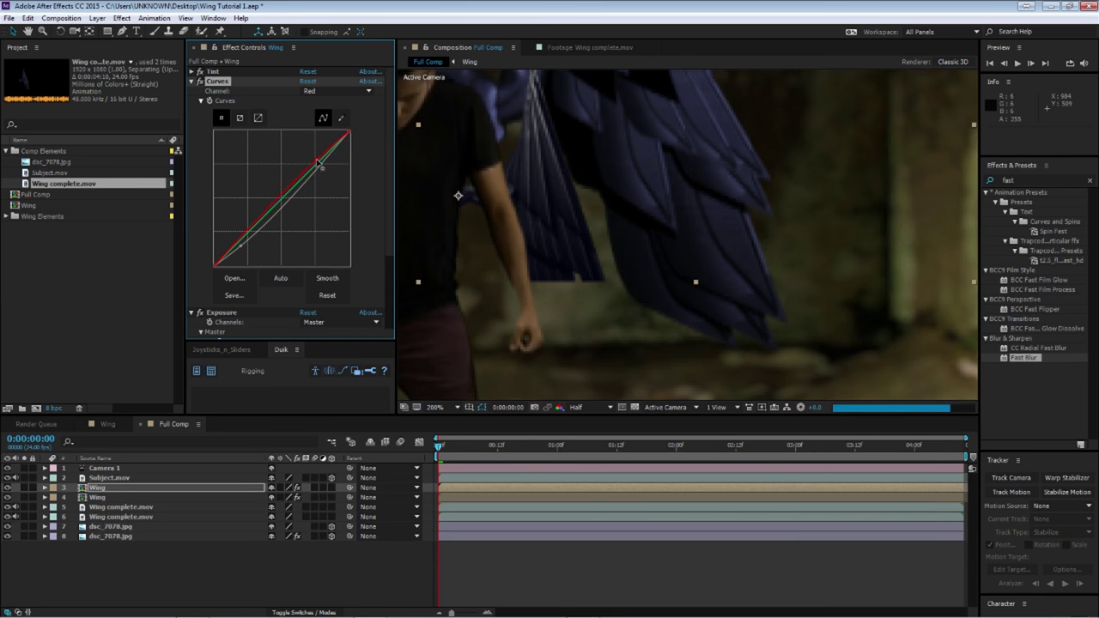
drag(322, 178, 320, 163)
key(Delete)
key(ctrl+z)
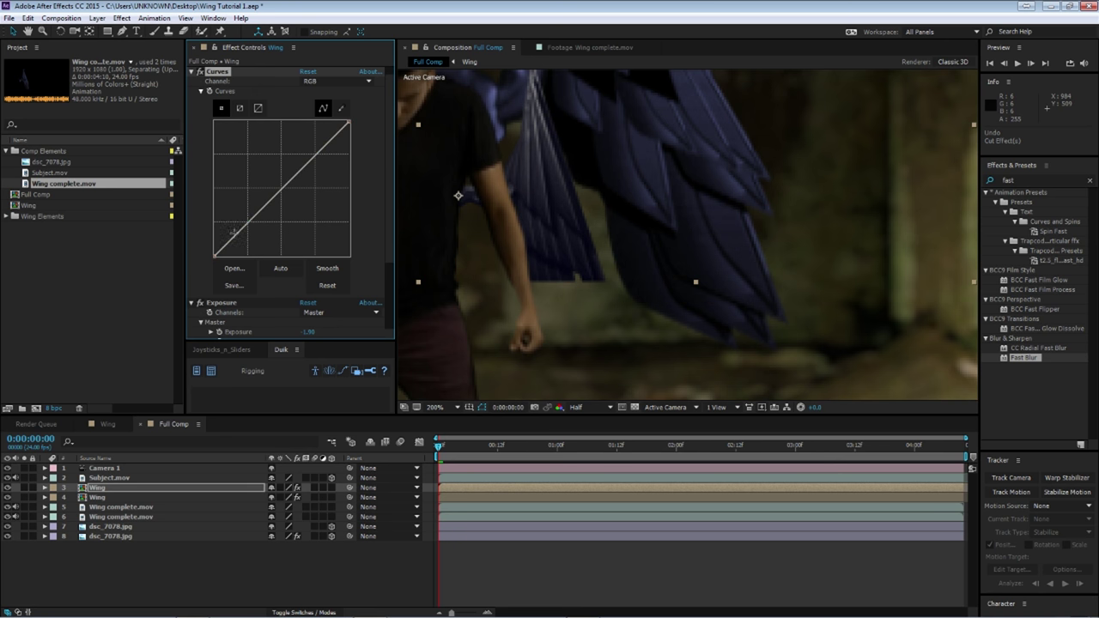
Finish the RGB S-curve by lowering shadows and lifting highlights, then collapse all four effects.
drag(232, 230, 247, 242)
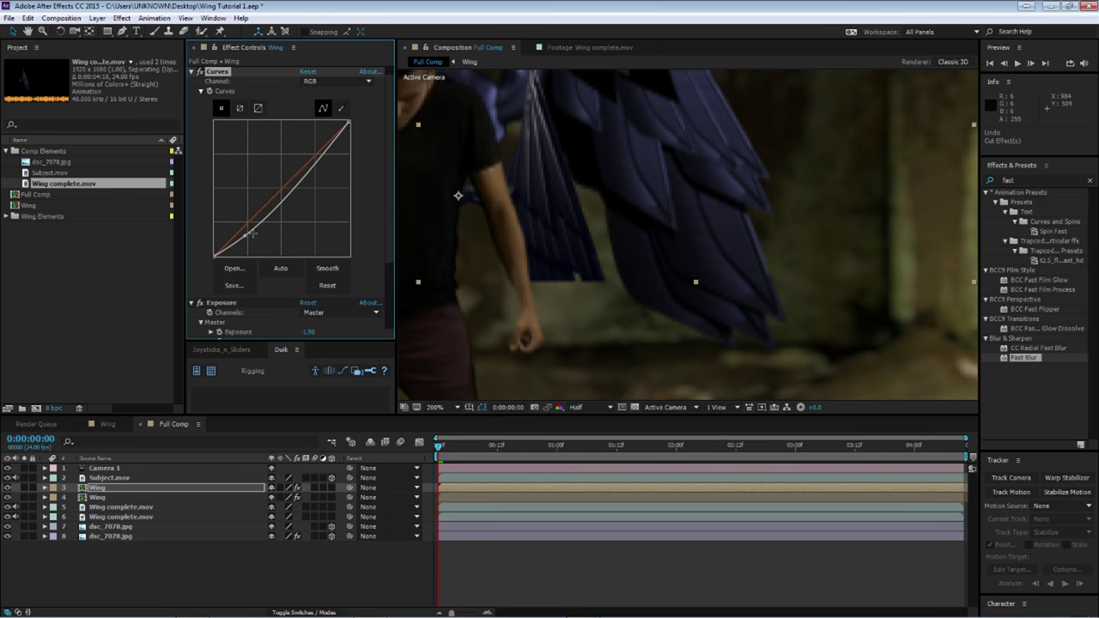
key(comma)
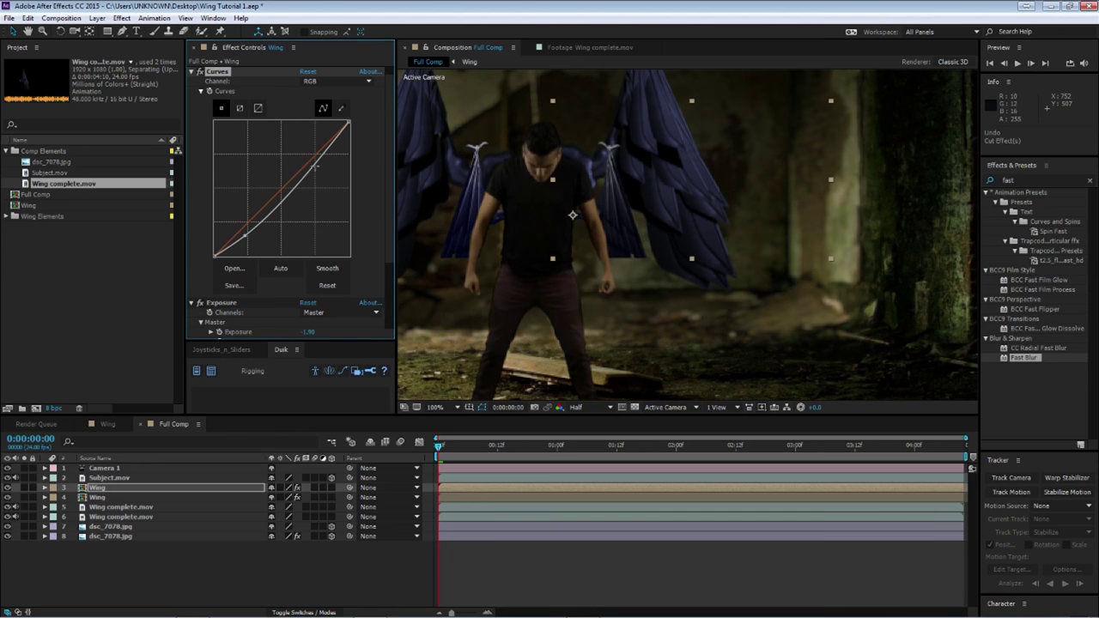
drag(316, 167, 307, 160)
click(192, 73)
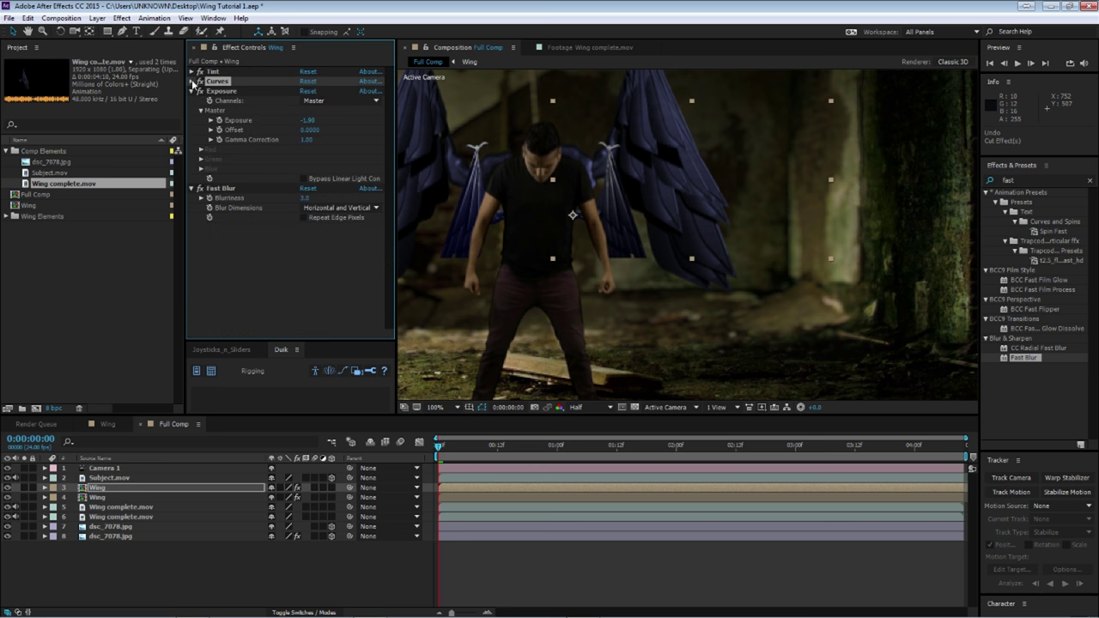
click(191, 91)
click(192, 100)
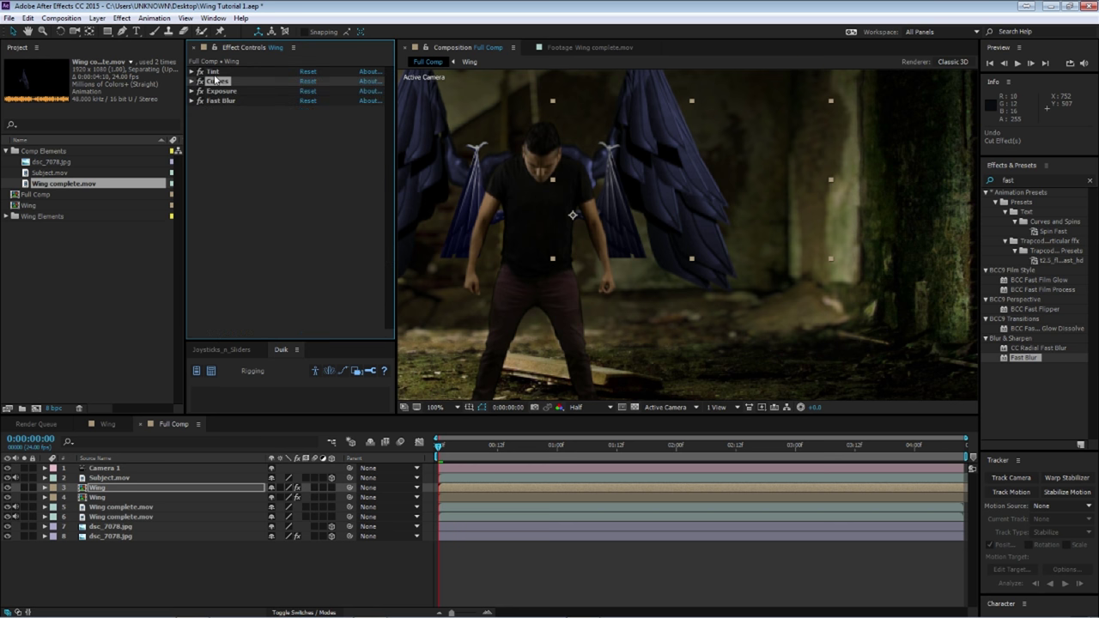
click(212, 71)
Copy the upper Wing layer's four effects and paste them onto the second Wing layer.
shift+click(221, 100)
key(ctrl+c)
click(98, 497)
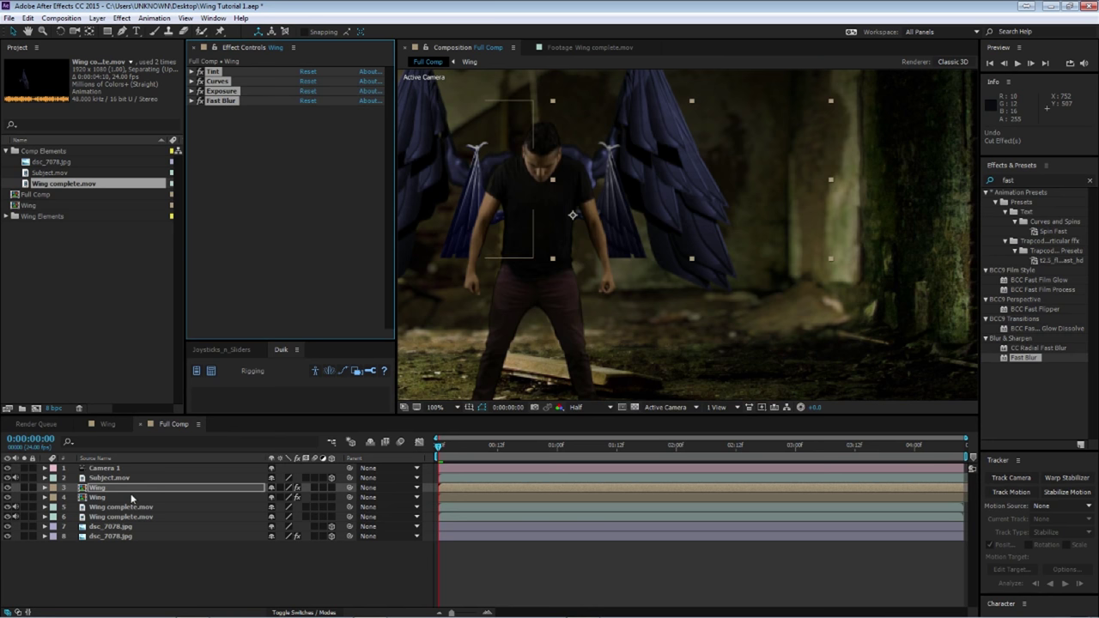
key(ctrl+v)
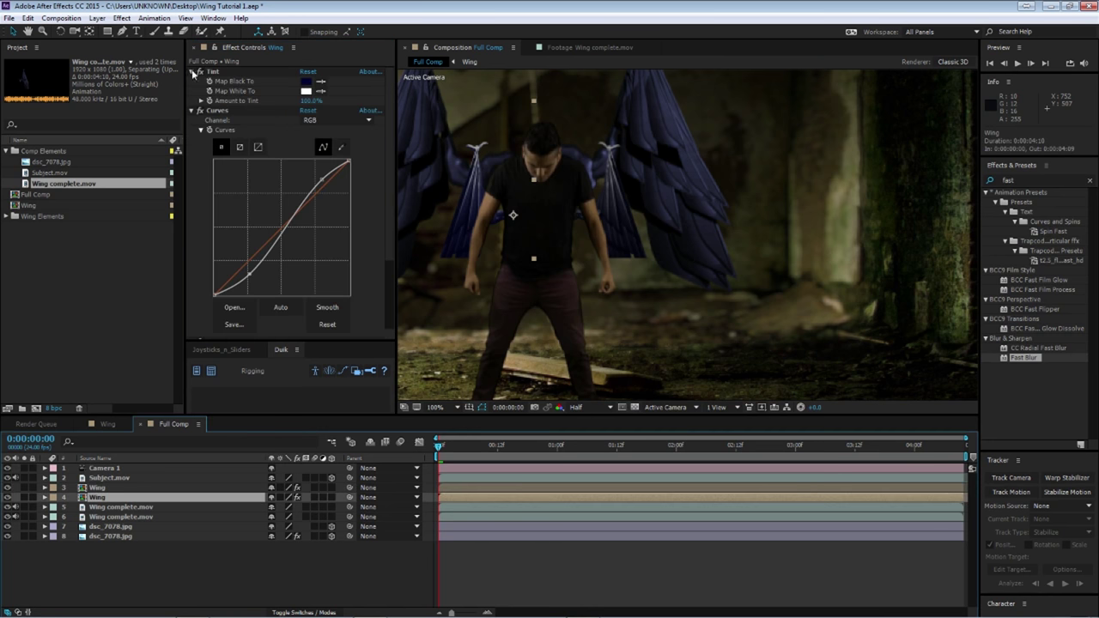
Remove the duplicate Tint, Curves and Exposure effects from the second Wing layer.
click(192, 73)
click(192, 81)
click(192, 91)
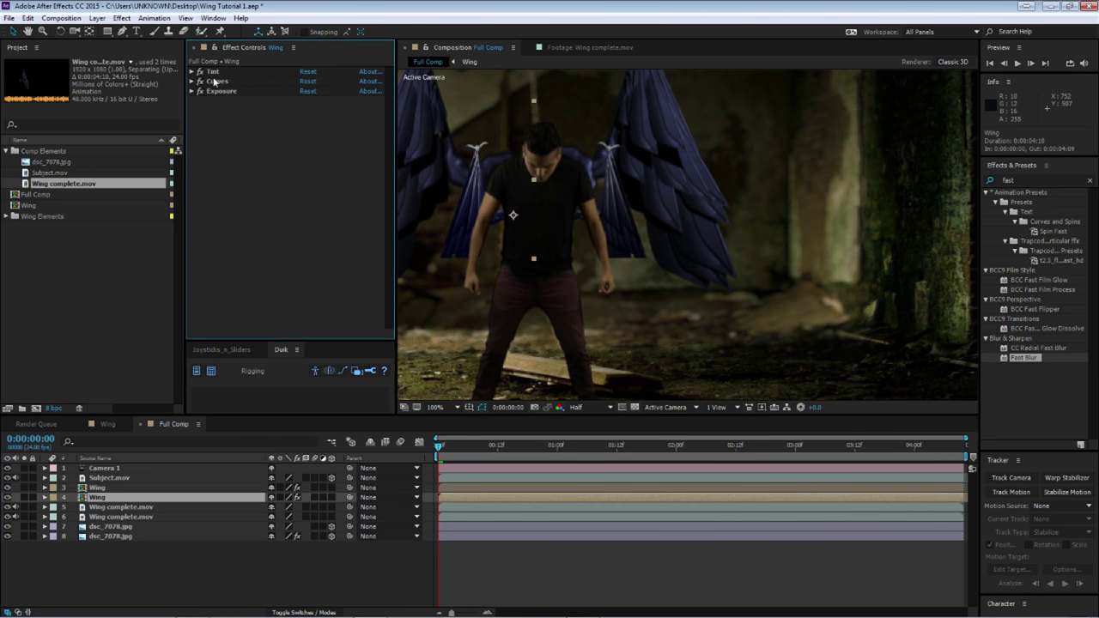
click(212, 71)
shift+click(220, 91)
key(Delete)
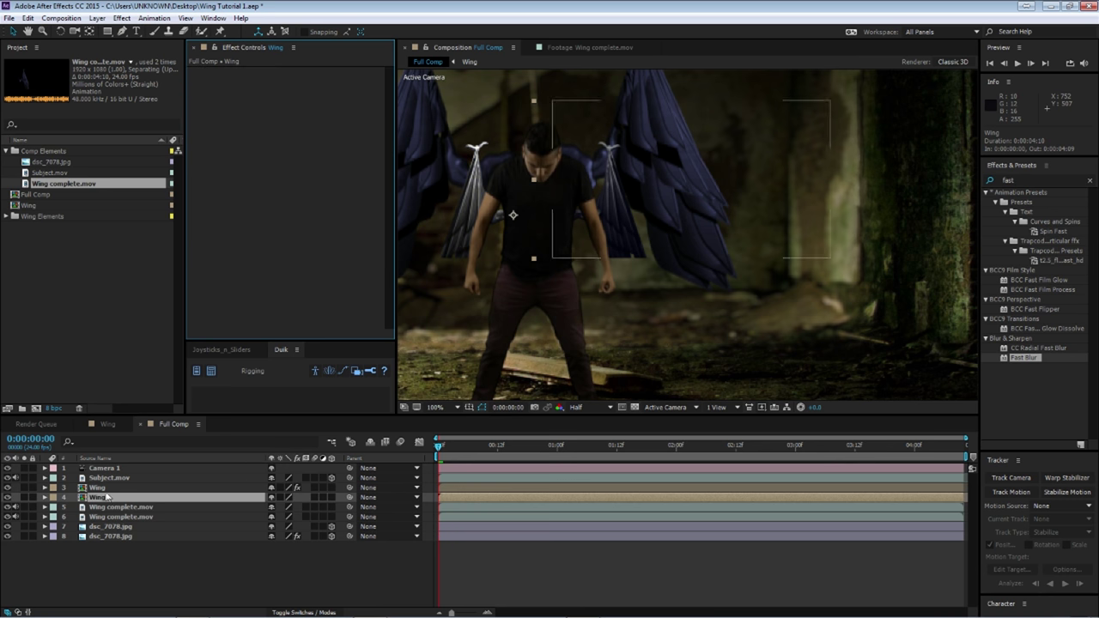
Re-copy all four effects from the first Wing layer and paste them onto the second.
click(97, 487)
shift+click(220, 101)
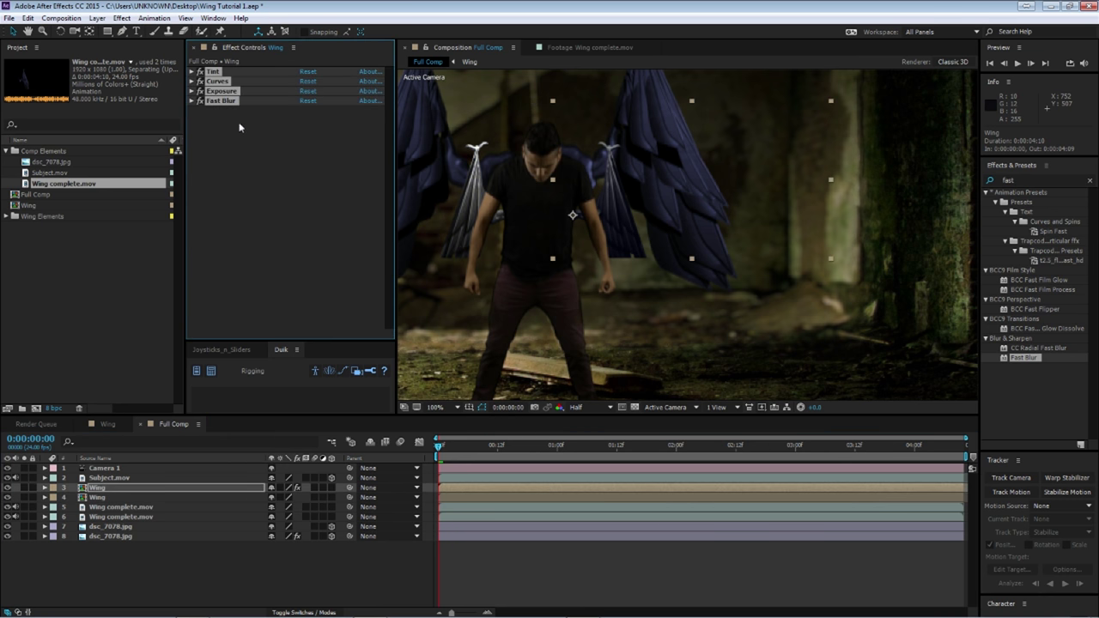
key(ctrl+c)
click(97, 497)
key(ctrl+v)
Recentre the view, compare both Wing layers' effect stacks, and select the wing layers.
scroll(673, 216, down, 2)
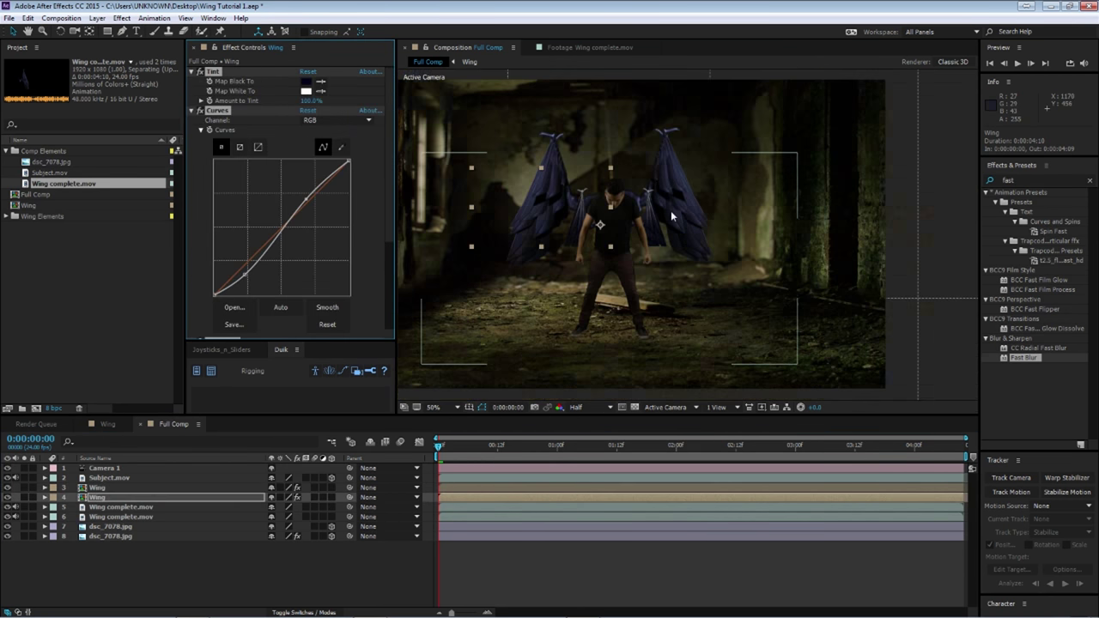
drag(673, 216, 637, 276)
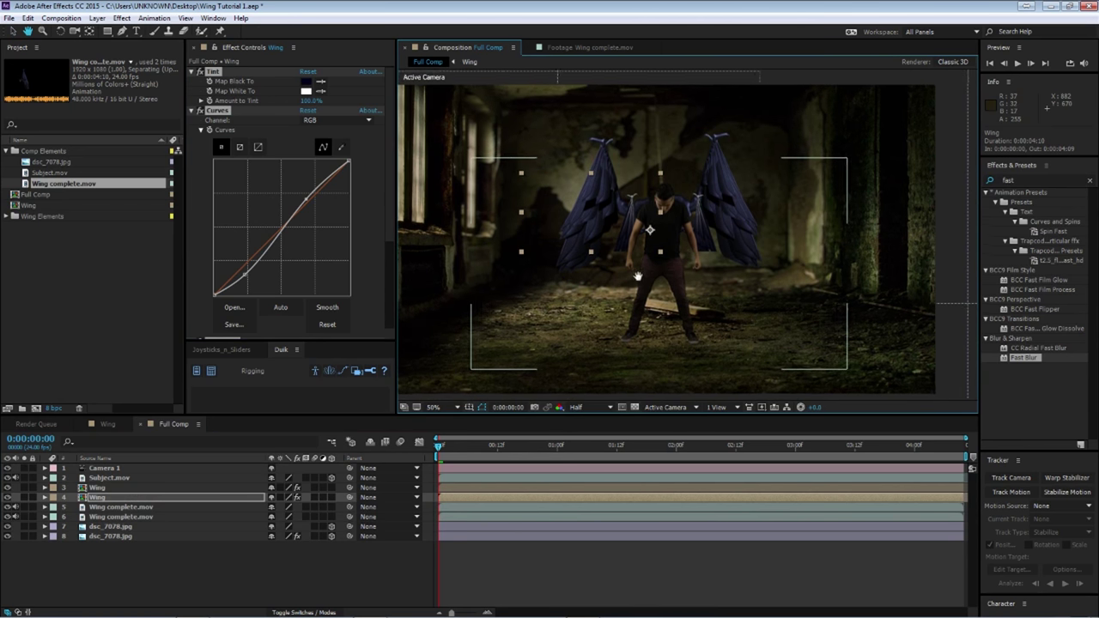
click(247, 571)
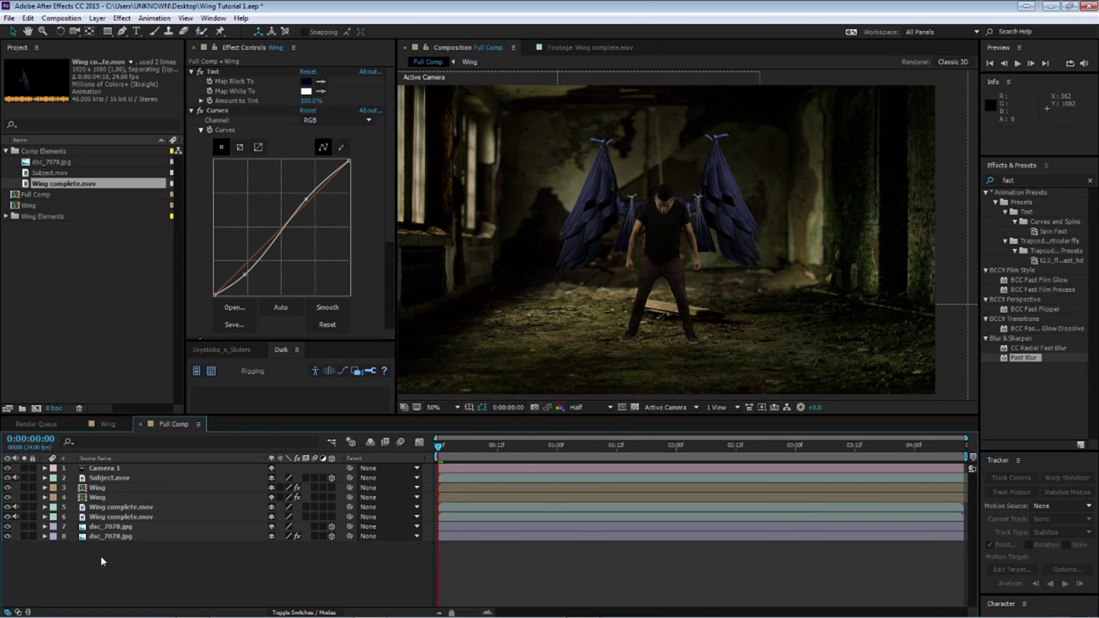
click(97, 487)
click(97, 498)
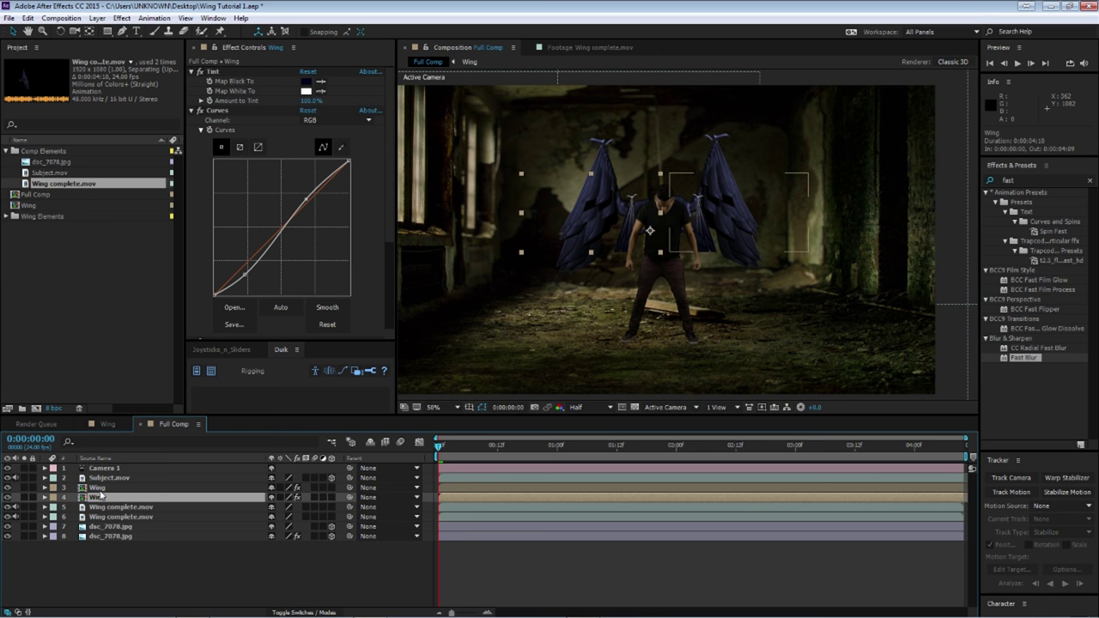
click(97, 487)
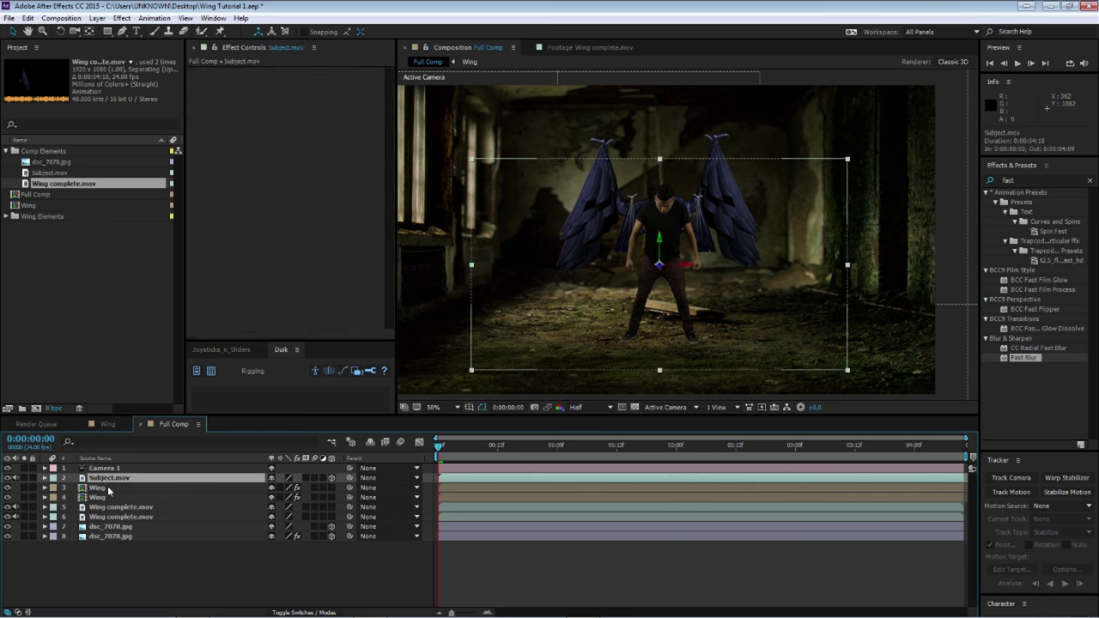
click(97, 497)
click(130, 597)
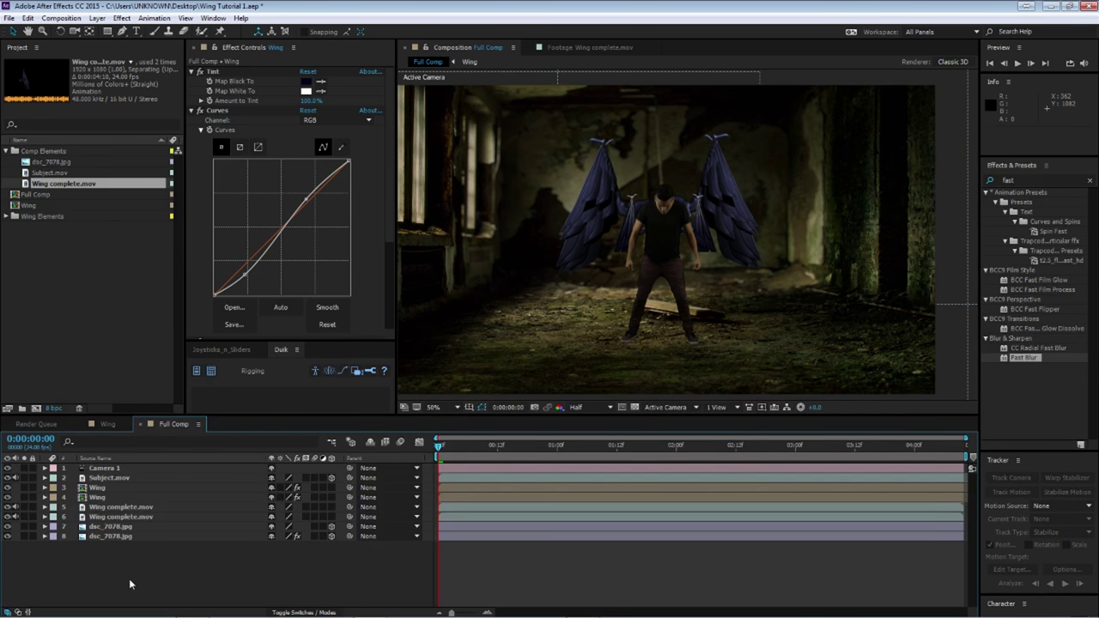
click(102, 487)
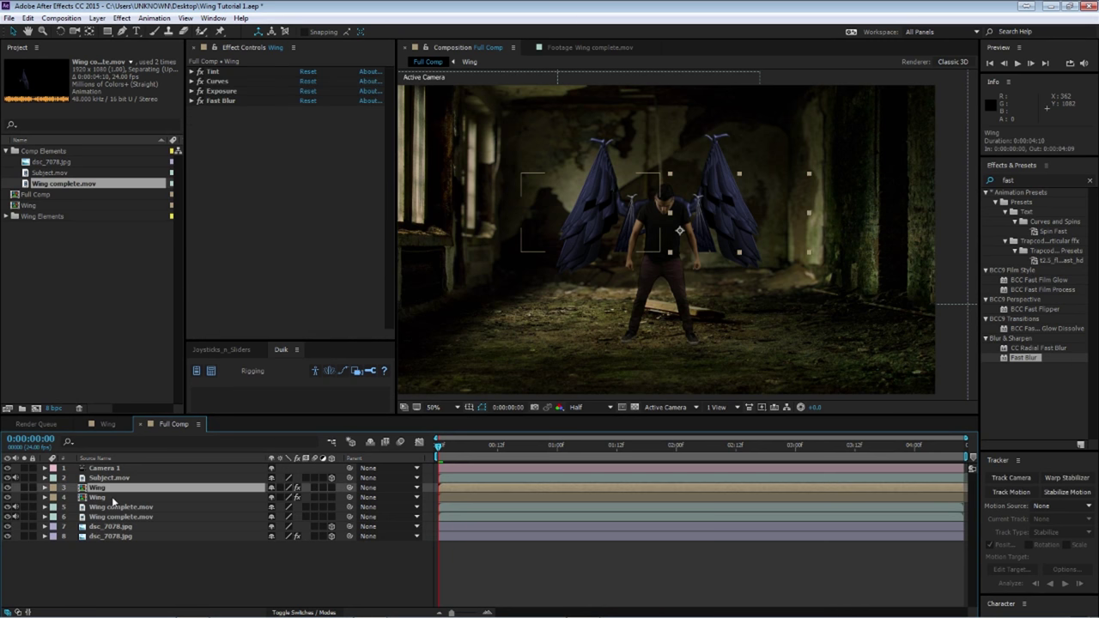
shift+click(113, 507)
Show a Top view beside the camera view and push the selected wing layers back in Z.
shift+click(133, 518)
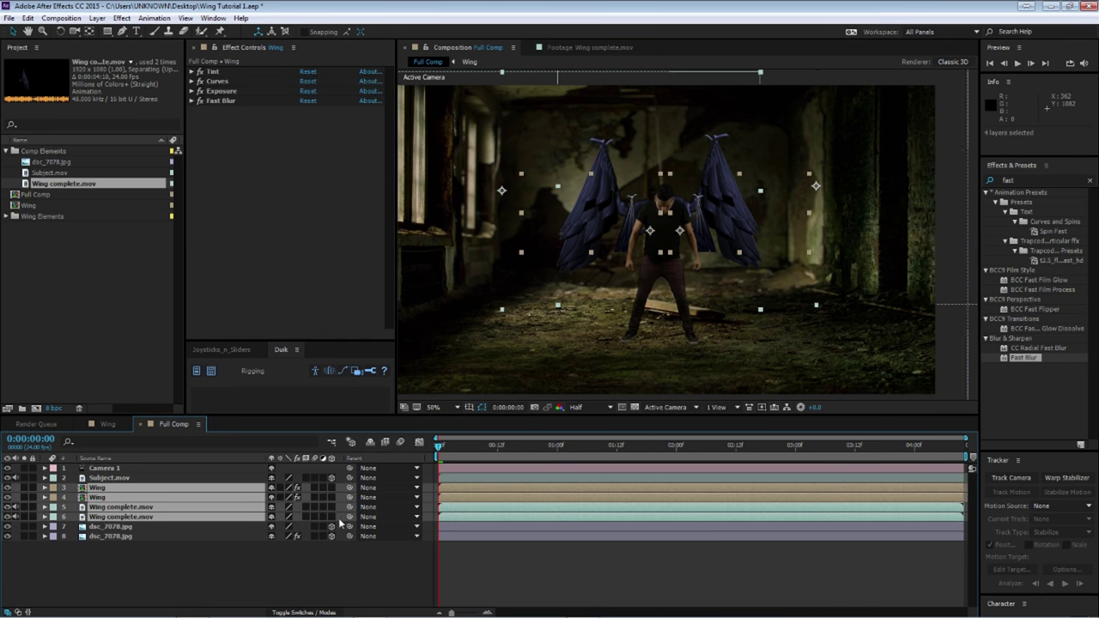
key(period)
key(period)
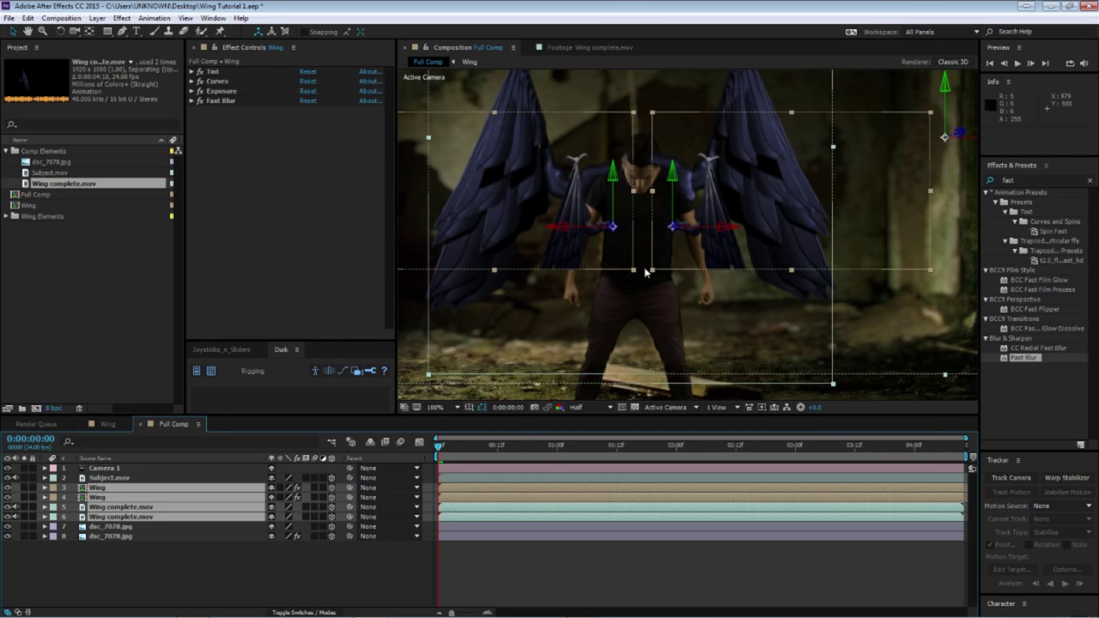
click(734, 407)
click(749, 436)
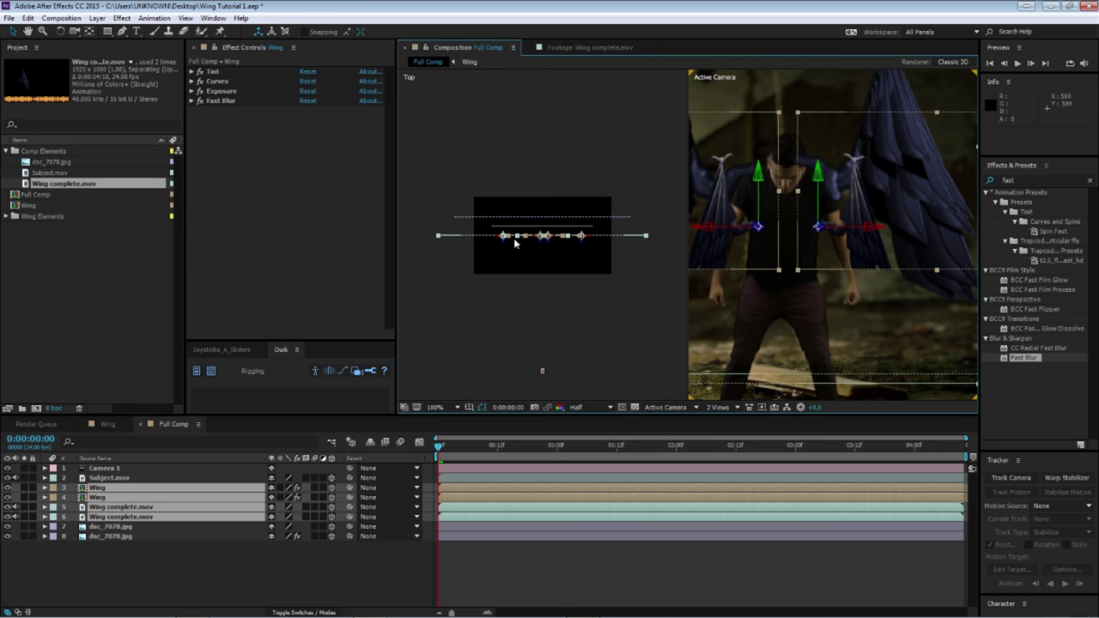
drag(554, 250, 559, 225)
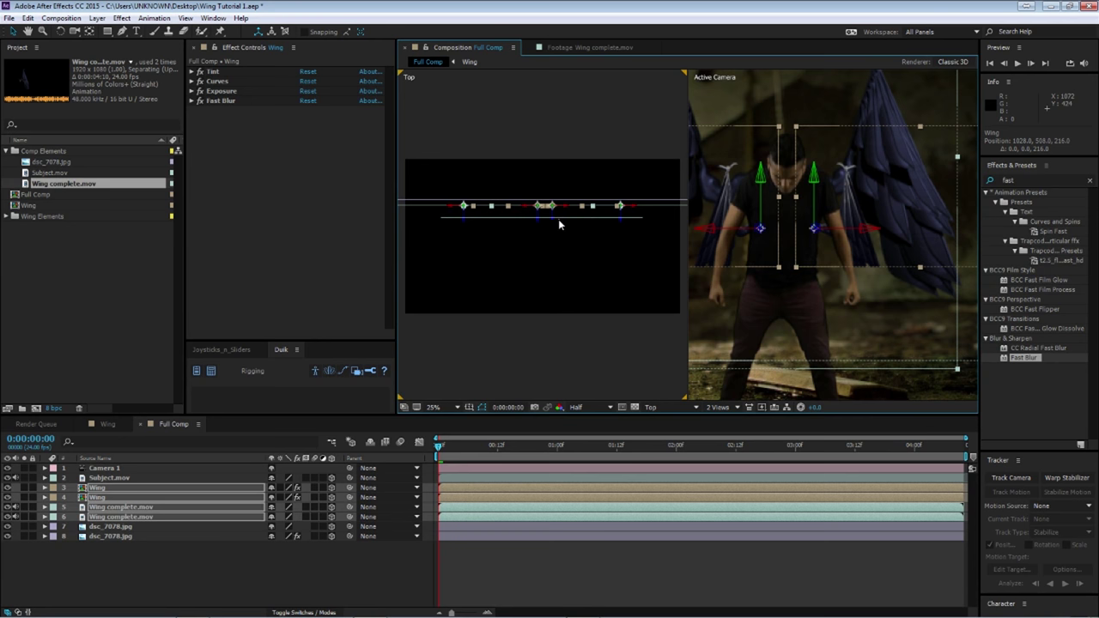
scroll(541, 236, up, 2)
Settle both Wing layers at Z 176, then return the viewer to a single view.
click(211, 559)
click(97, 487)
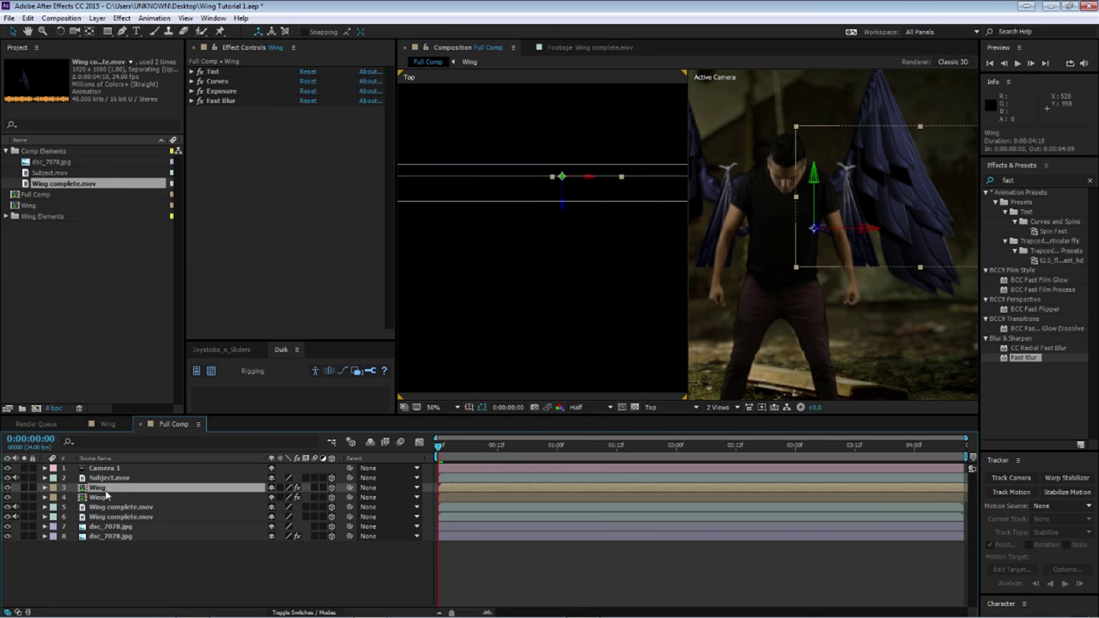
ctrl+click(97, 498)
scroll(518, 282, up, 2)
drag(583, 169, 583, 193)
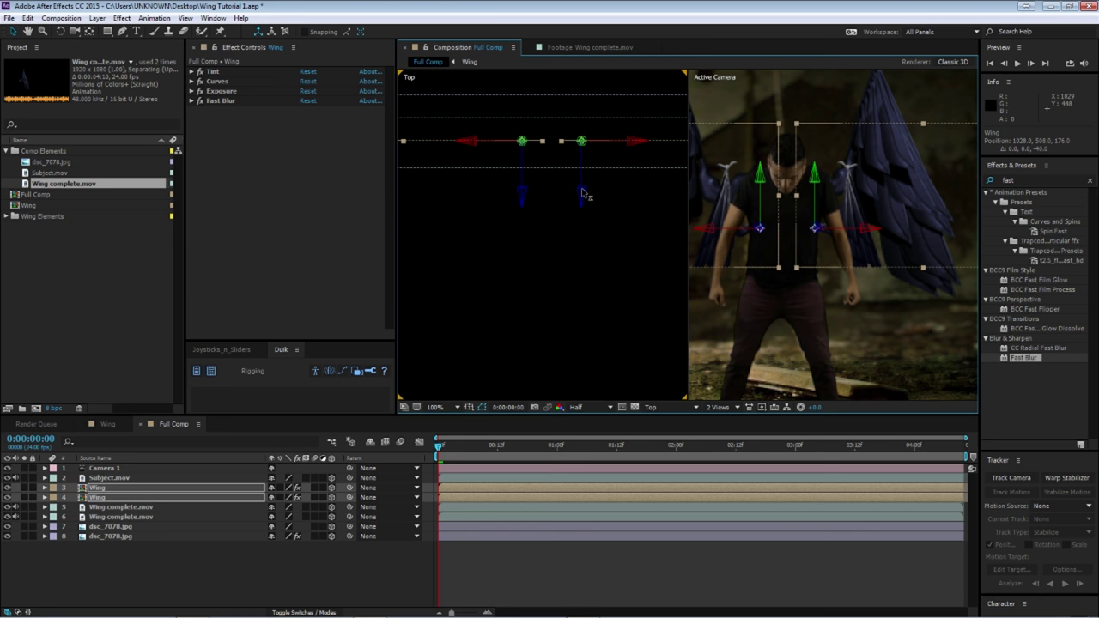
click(292, 589)
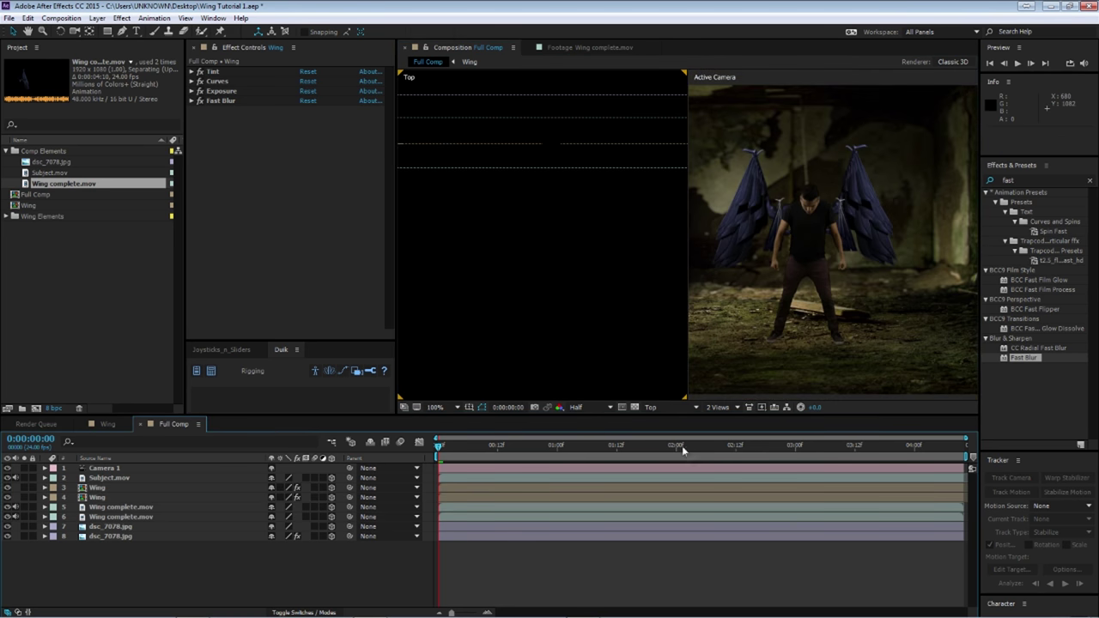
click(721, 407)
click(728, 419)
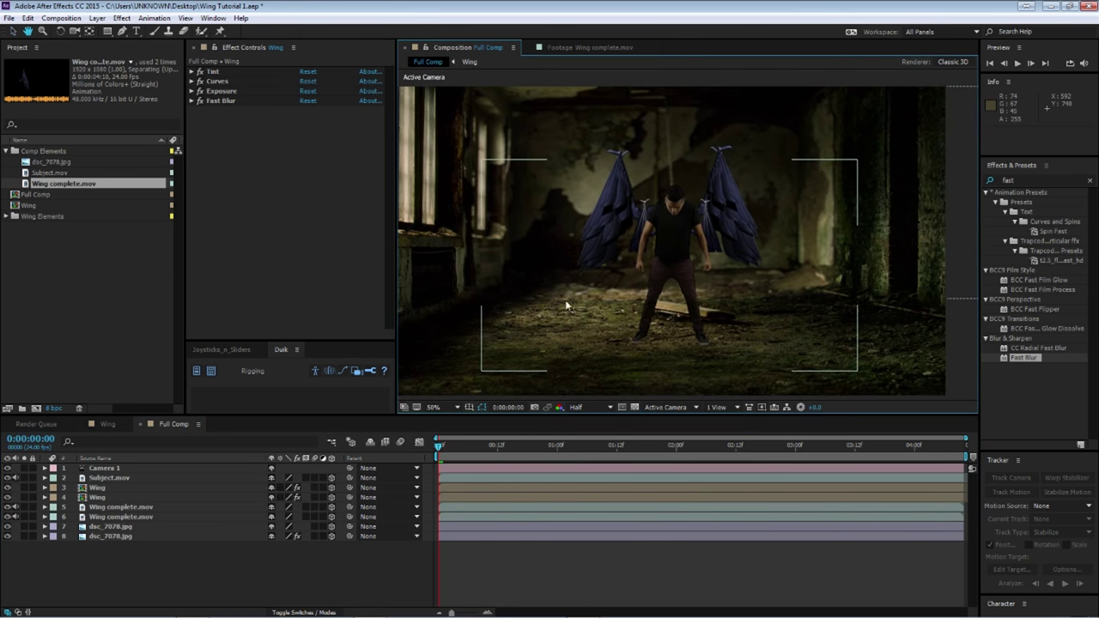
Paste the Wing layer's grading effects onto both dsc_7078.jpg background layers.
click(178, 571)
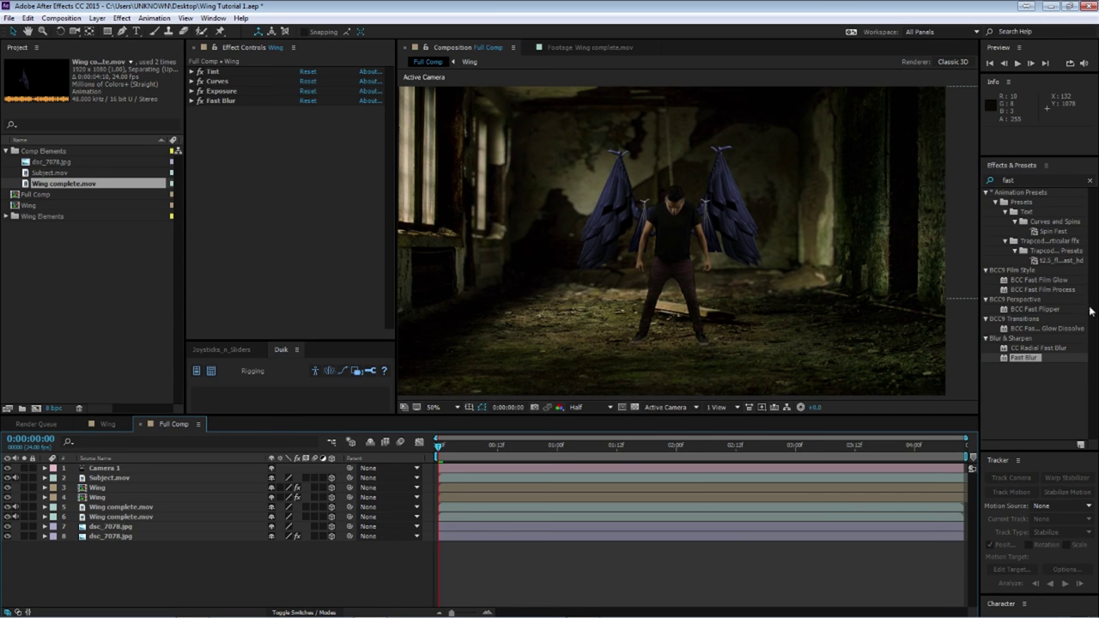
click(111, 490)
click(215, 72)
shift+click(226, 99)
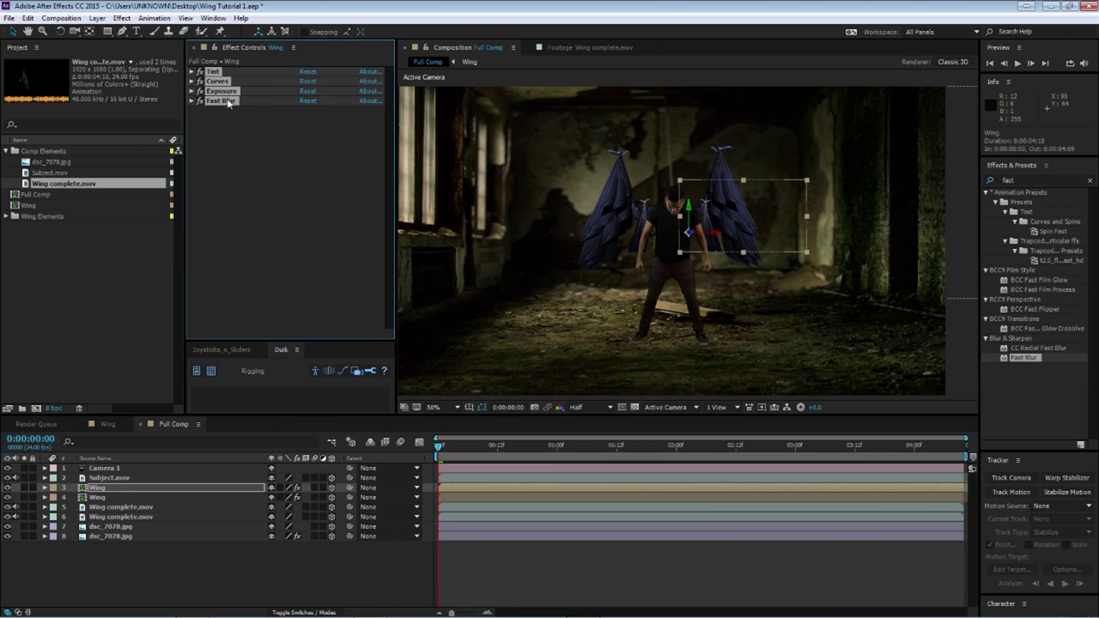
click(115, 527)
key(ctrl+v)
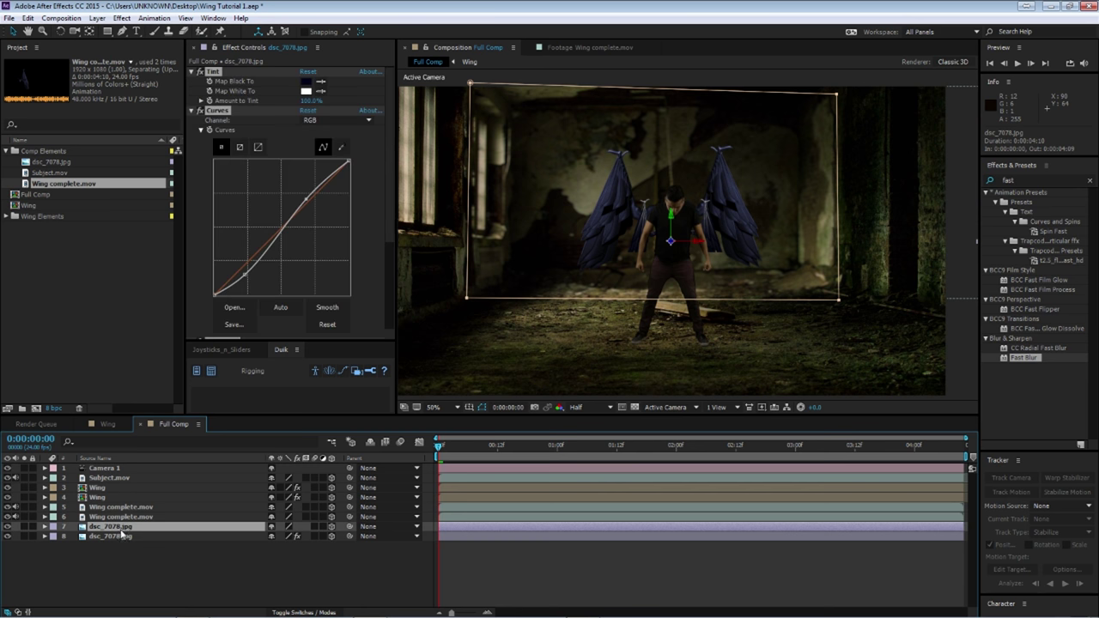
click(118, 536)
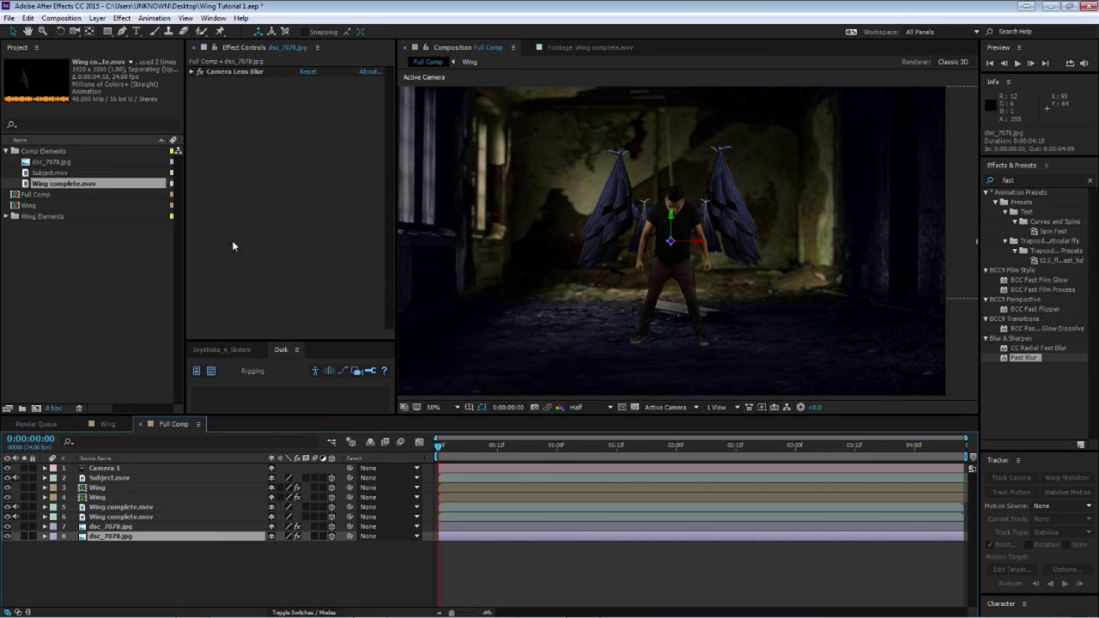
key(ctrl+v)
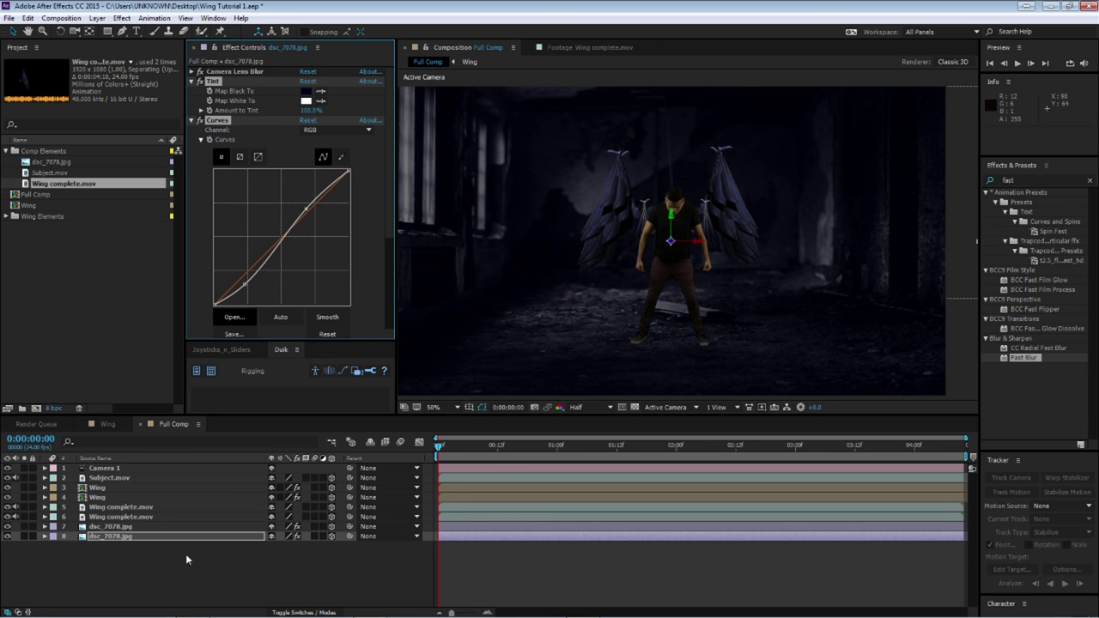
Paste the grade onto Subject.mov and delete its Fast Blur effect.
click(183, 567)
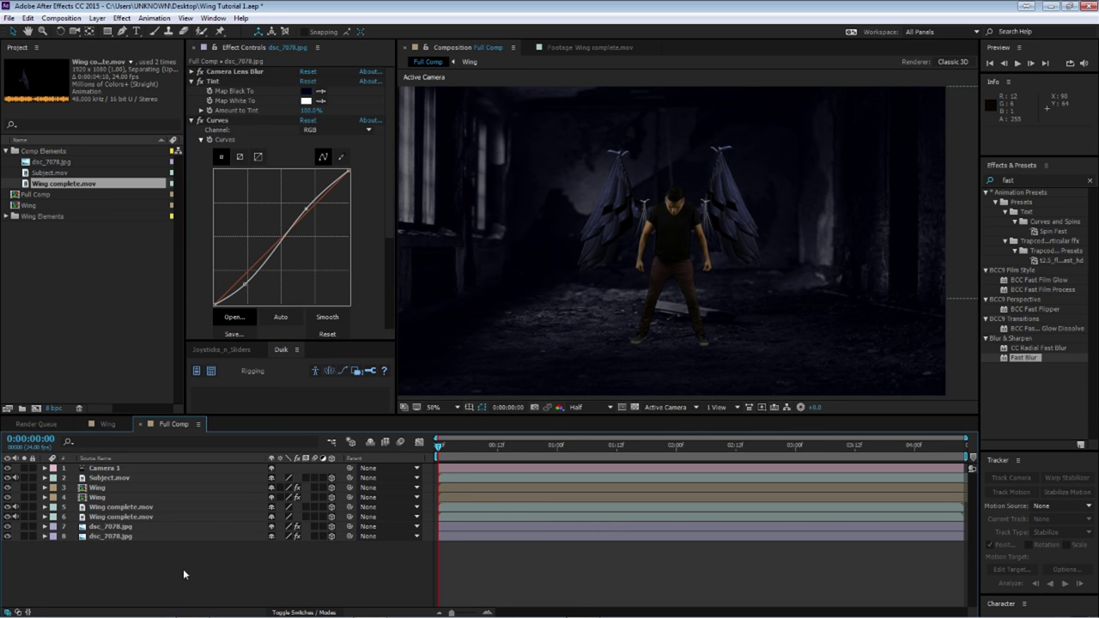
click(109, 478)
key(ctrl+v)
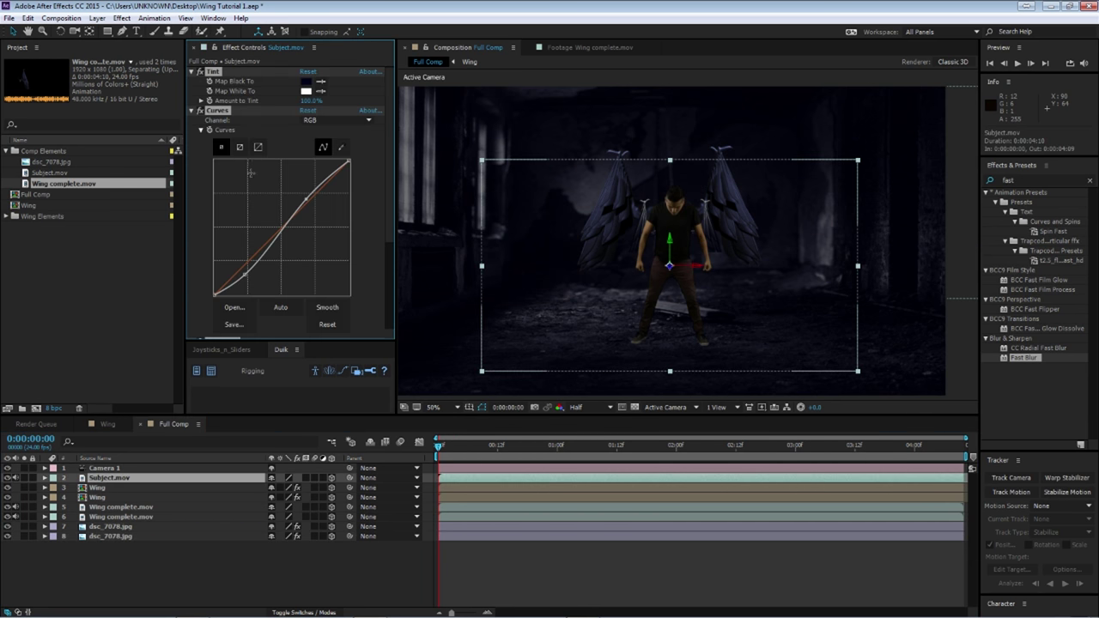
ctrl+click(192, 72)
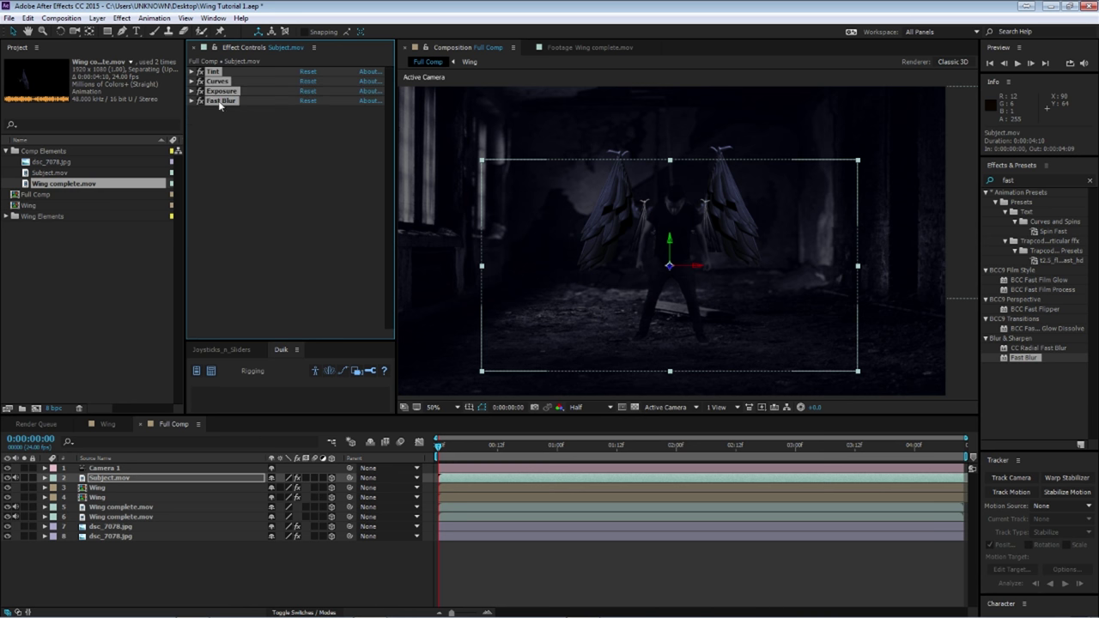
click(220, 107)
key(Delete)
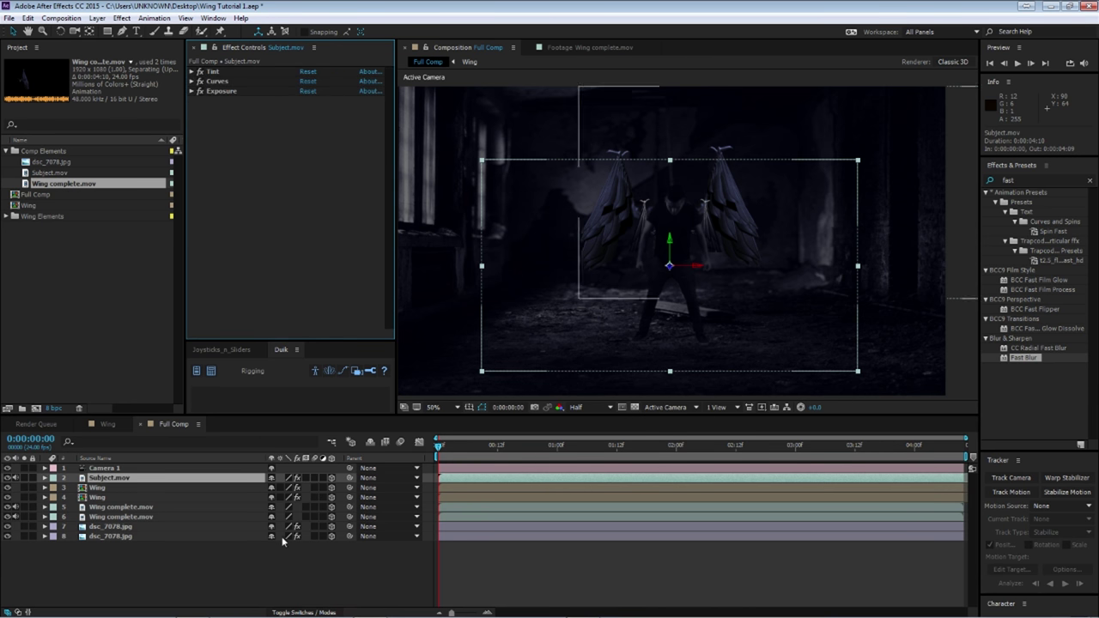
click(287, 562)
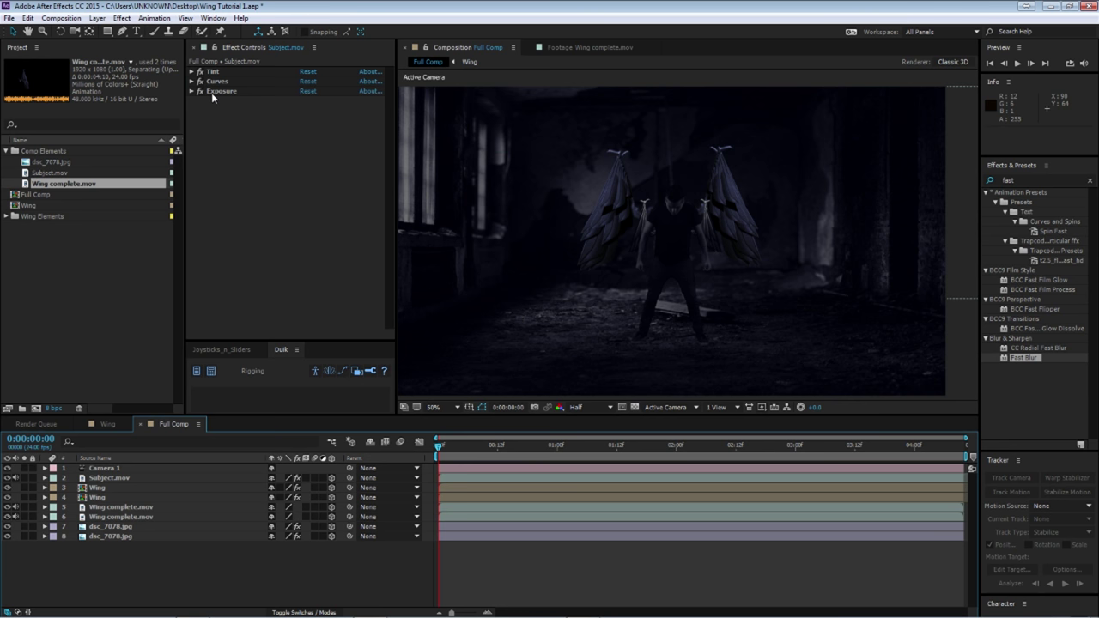
Review the effects now on the first Wing layer and the second dsc_7078.jpg layer.
click(97, 488)
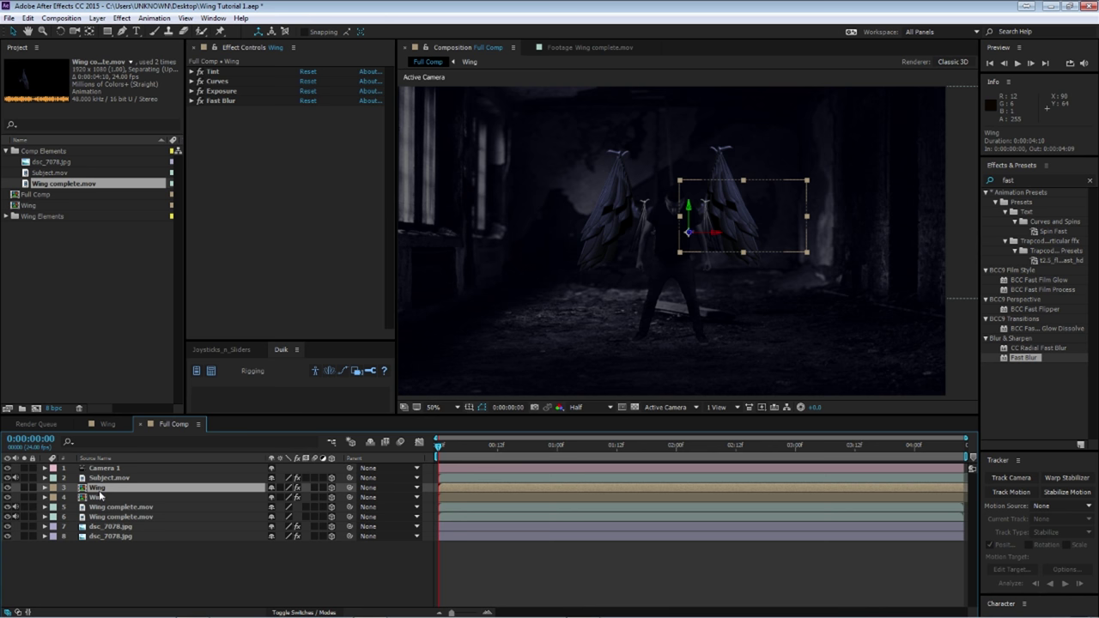
click(107, 537)
click(328, 555)
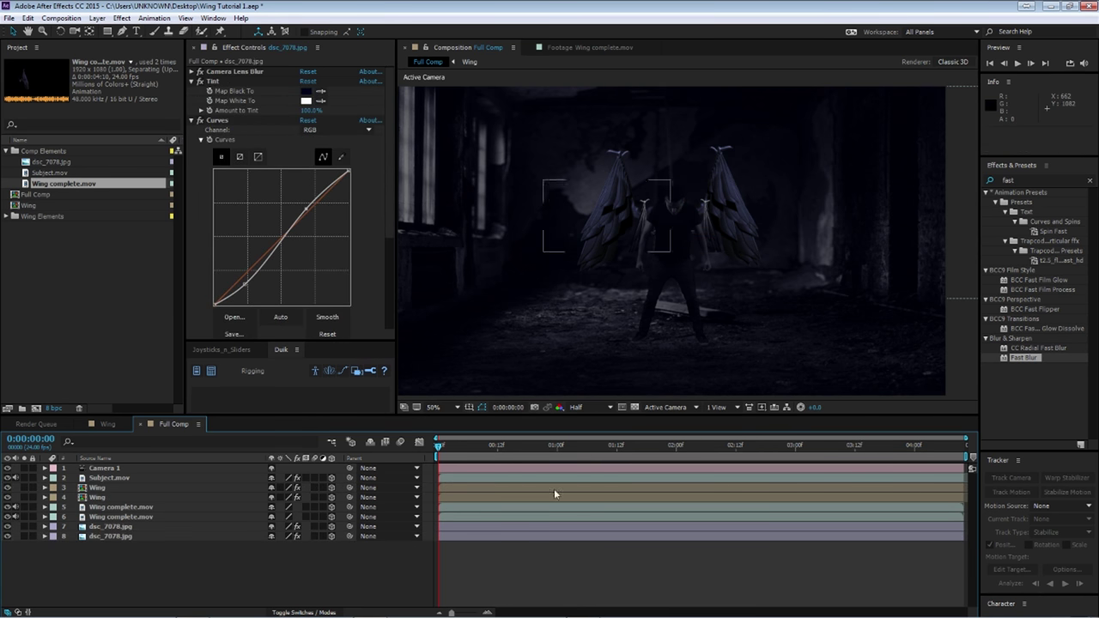
scroll(630, 296, down, 2)
scroll(630, 297, up, 2)
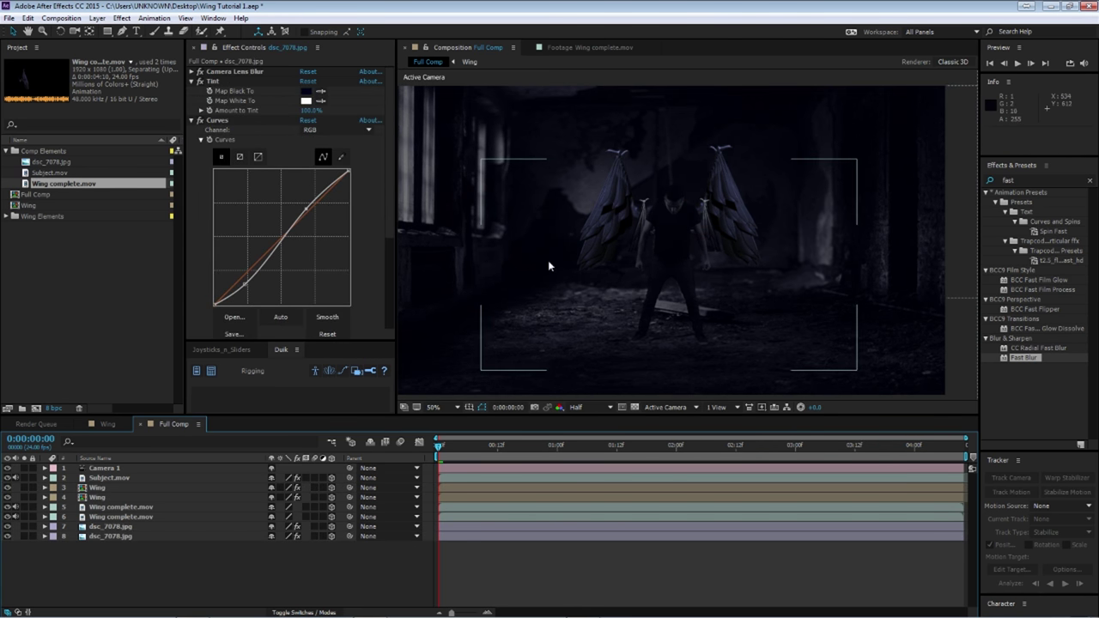
click(97, 18)
mouse_move(113, 31)
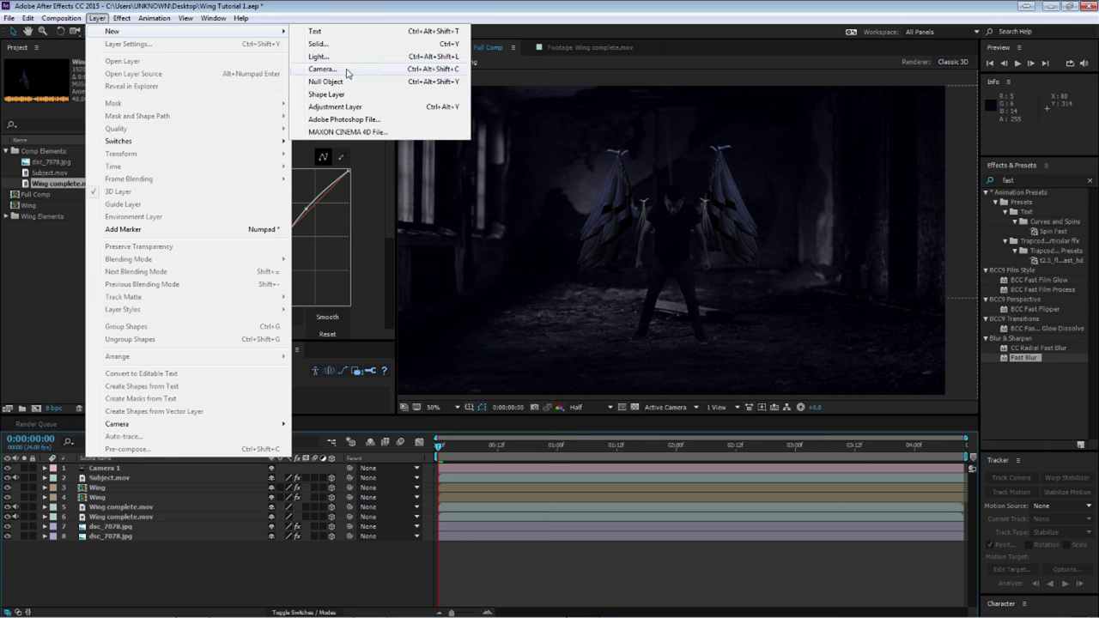
Add an adjustment layer above Full Comp and apply the Curves effect to it.
click(350, 106)
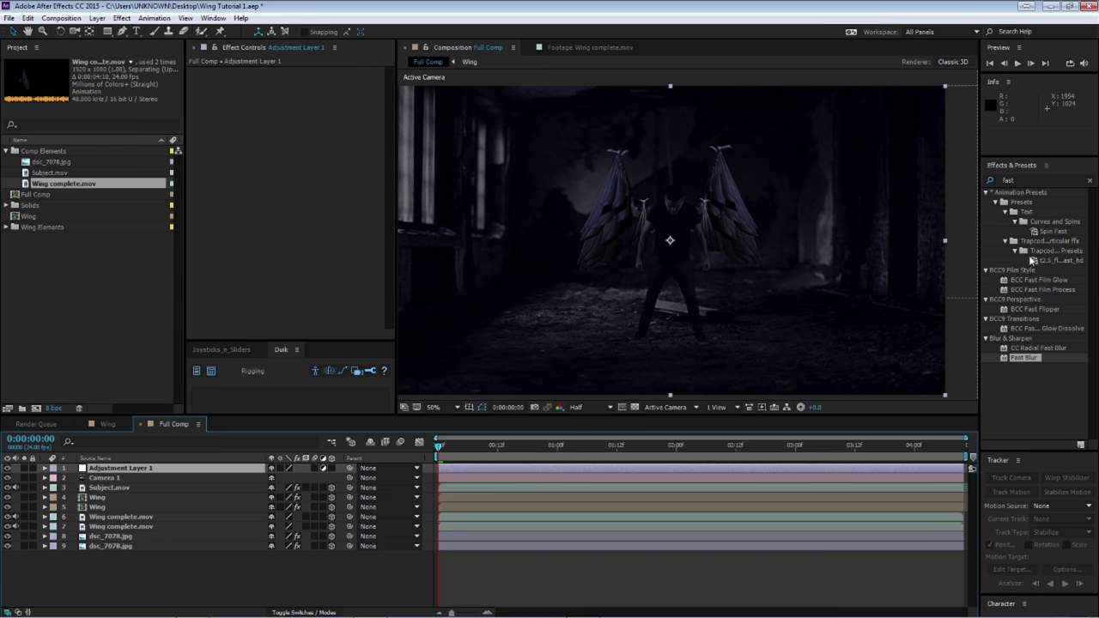
click(1023, 179)
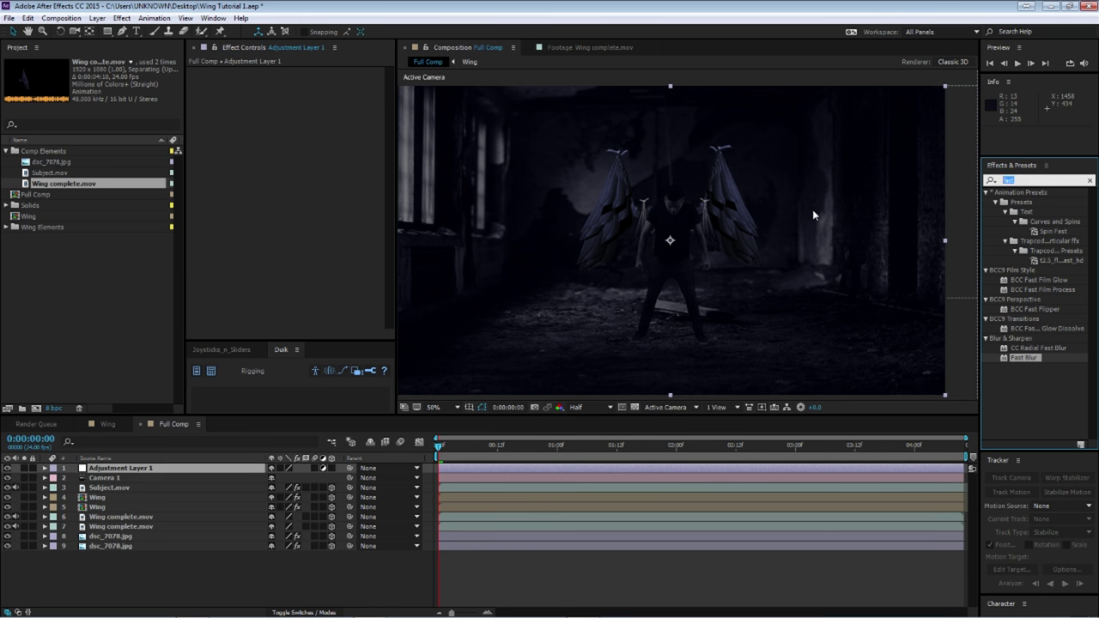
text(curve)
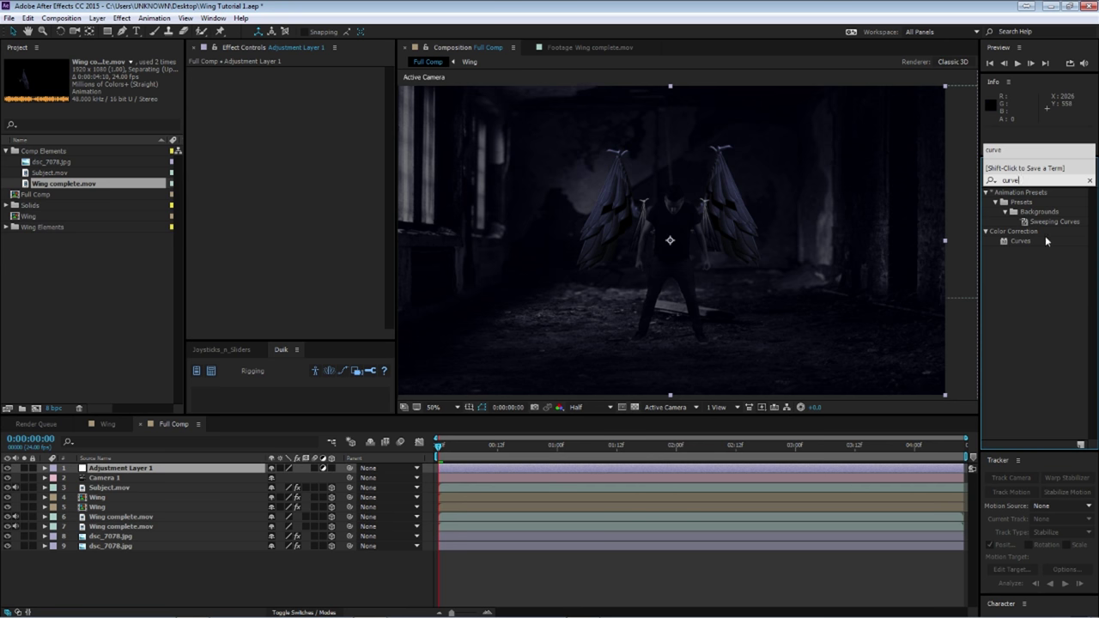
drag(1021, 241, 136, 468)
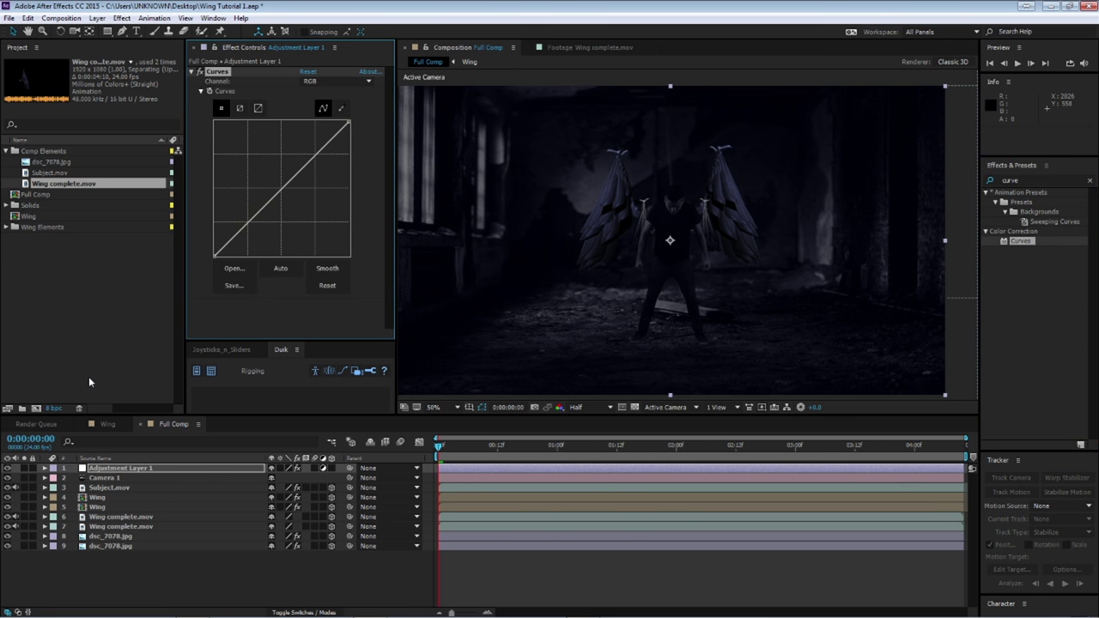
Bend the RGB curve into an S-shape, lifting highlights and deepening shadows.
mouse_move(239, 230)
mouse_down()
mouse_move(245, 238)
mouse_move(240, 227)
mouse_up()
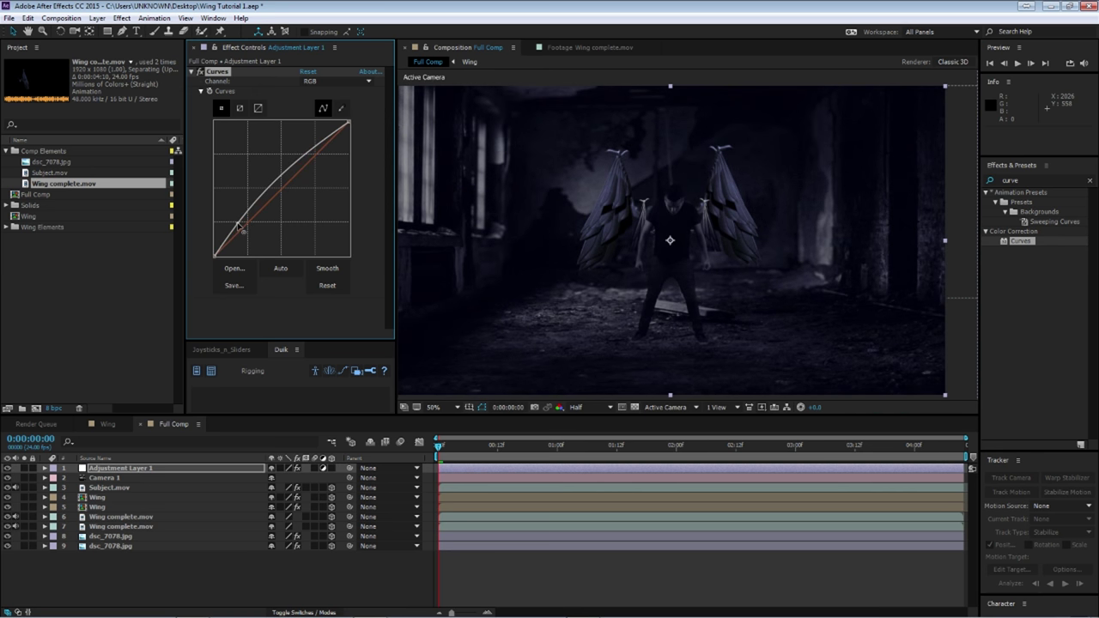
drag(306, 162, 315, 139)
mouse_move(238, 224)
mouse_down()
mouse_move(251, 227)
mouse_move(239, 227)
mouse_up()
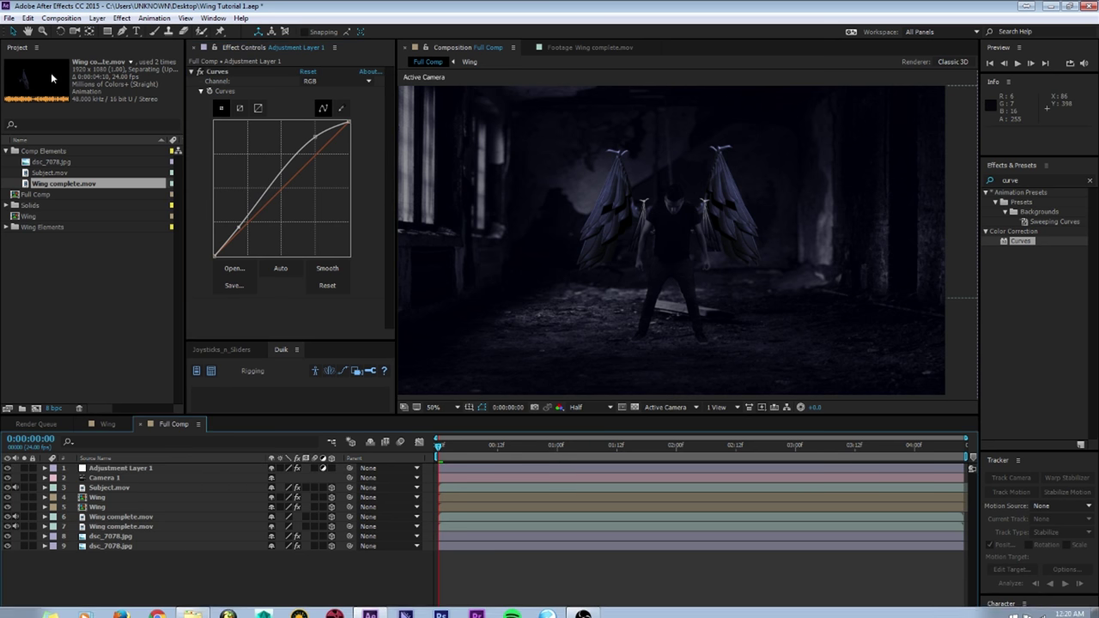
click(8, 18)
Save the project and apply the Real Shadows effect to Subject.mov.
click(28, 123)
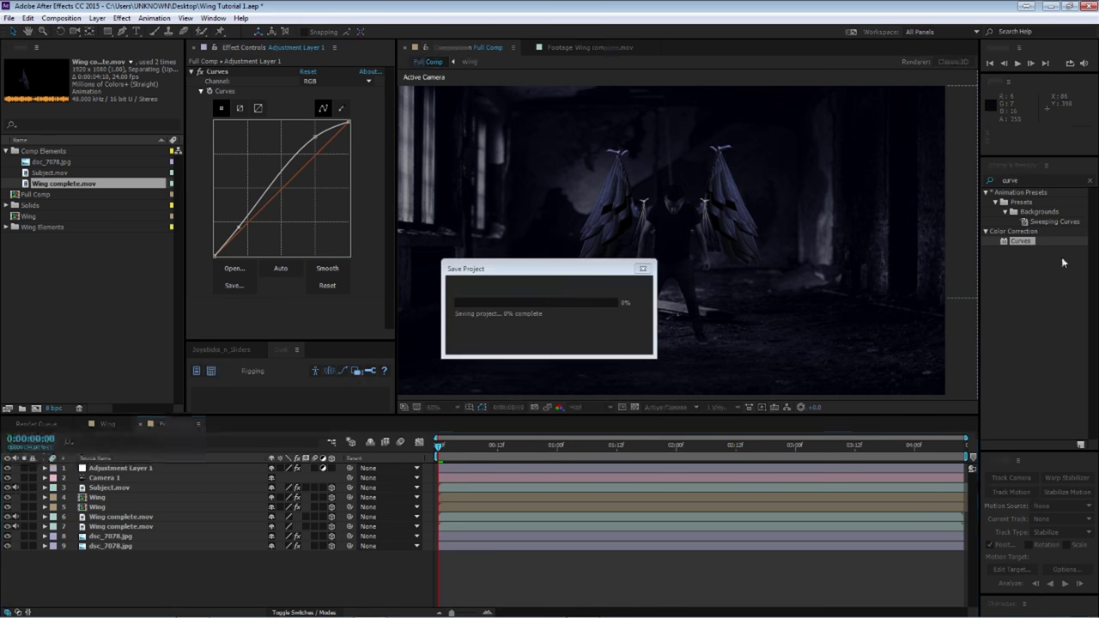
click(1027, 181)
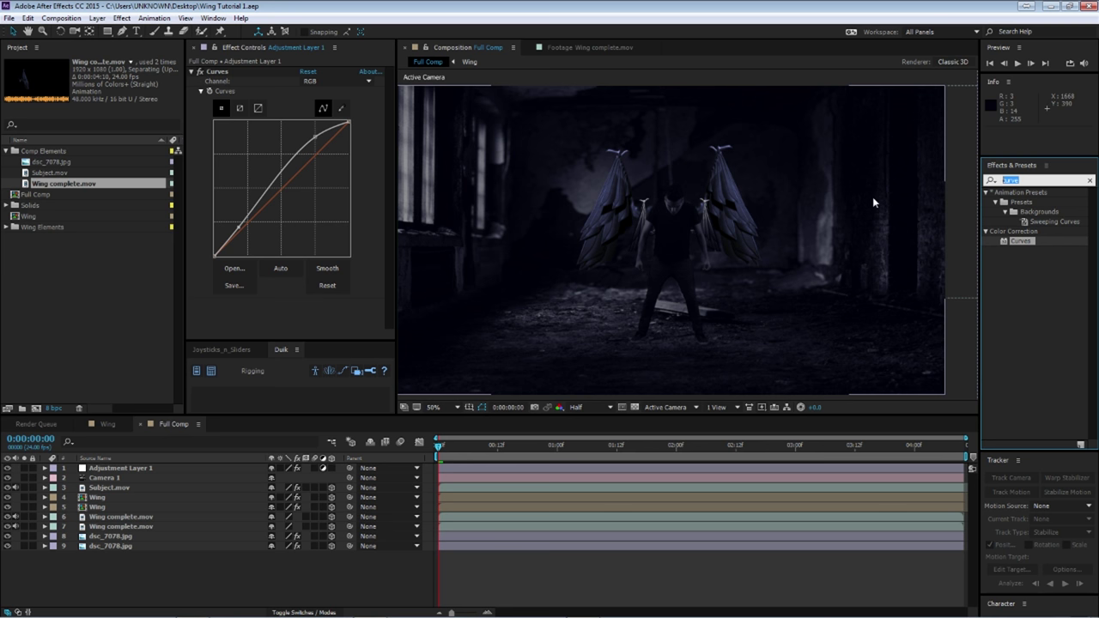
text(shadow)
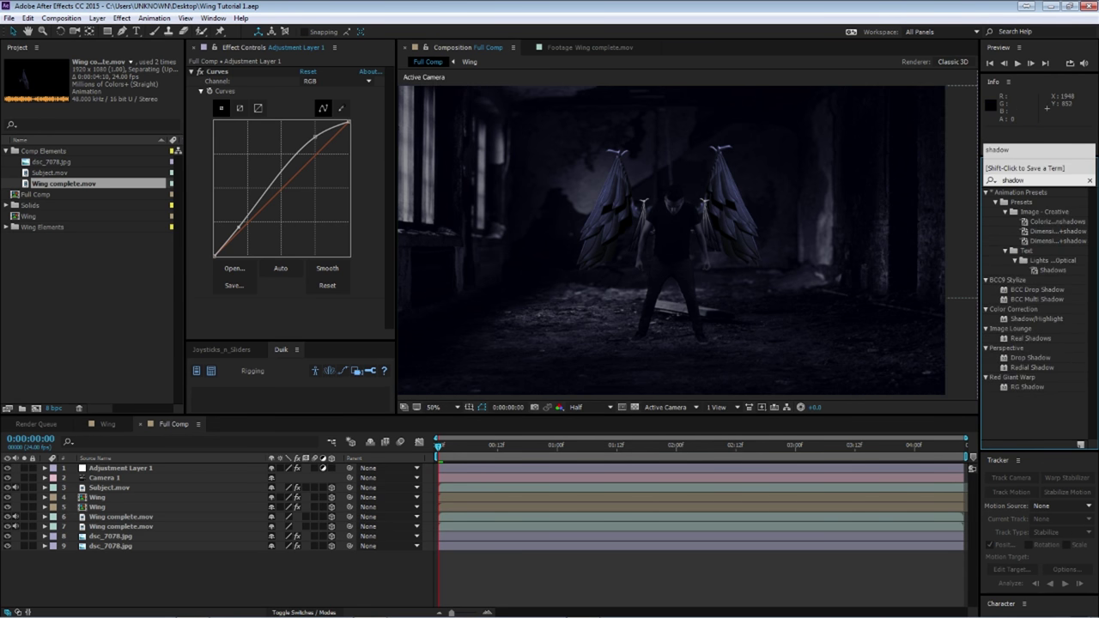
click(1025, 339)
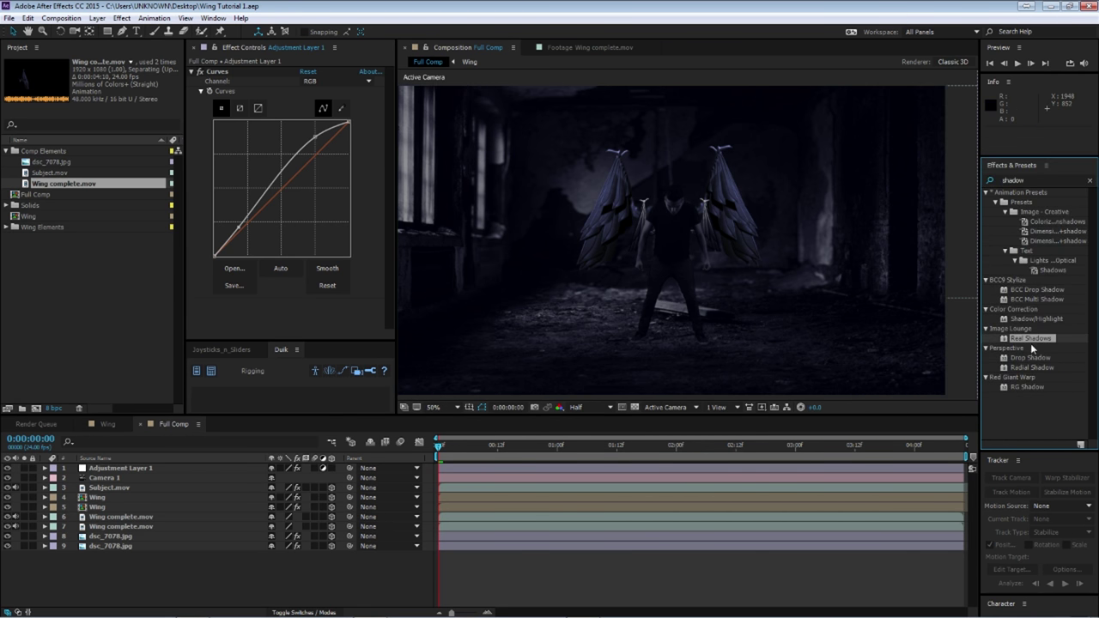
drag(1016, 339, 108, 495)
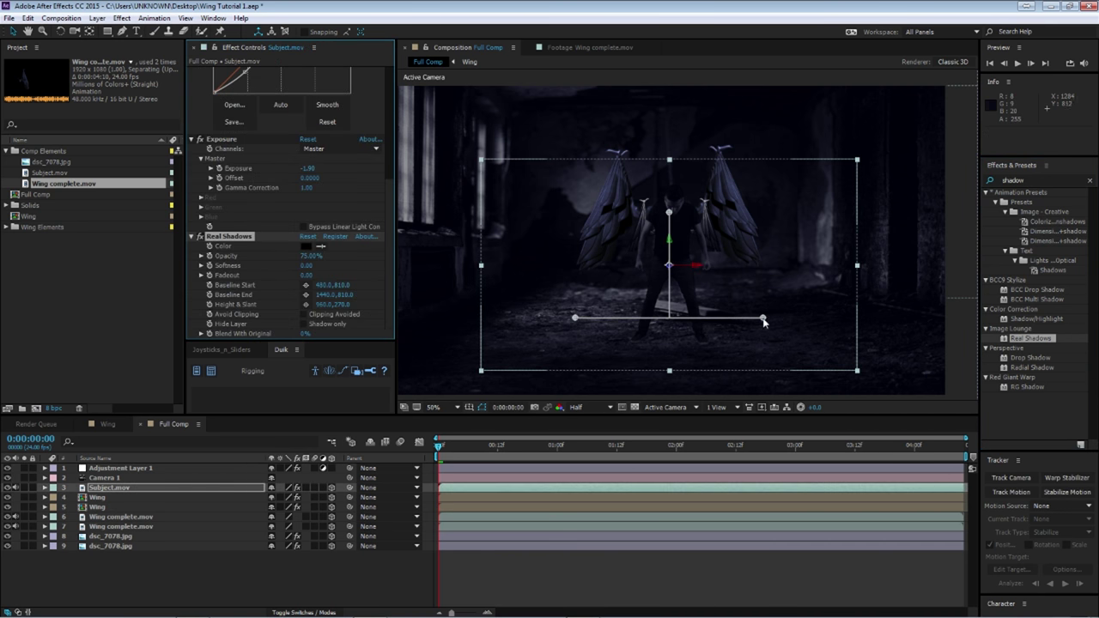
Lower the shadow baseline, slant the shadow across the floor, and enable distance fadeout.
drag(763, 321, 764, 338)
drag(577, 318, 578, 332)
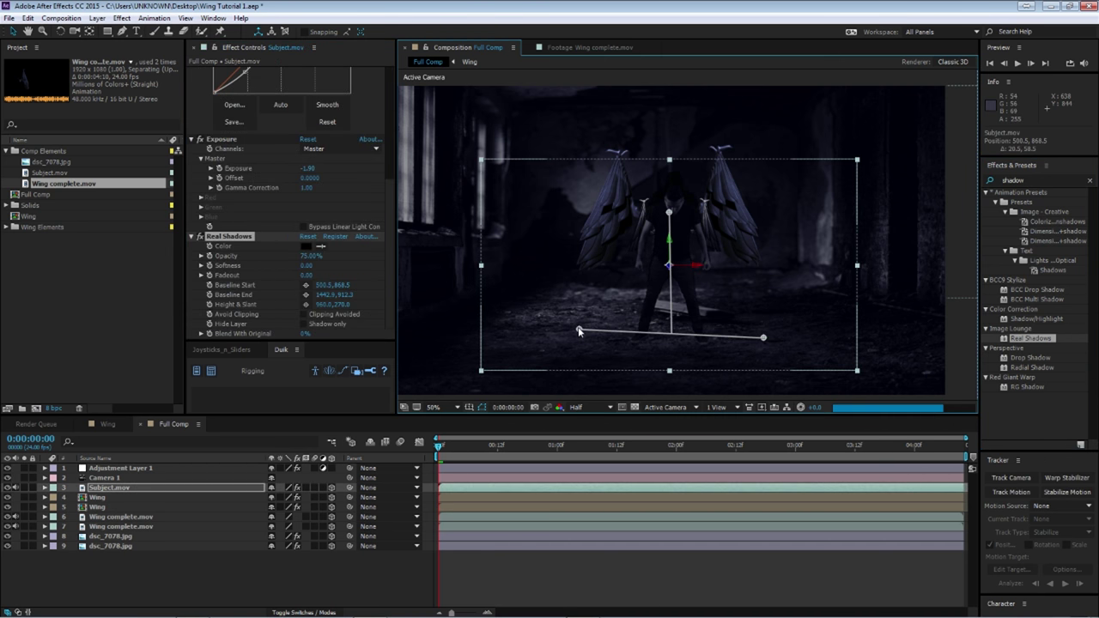
drag(669, 212, 739, 361)
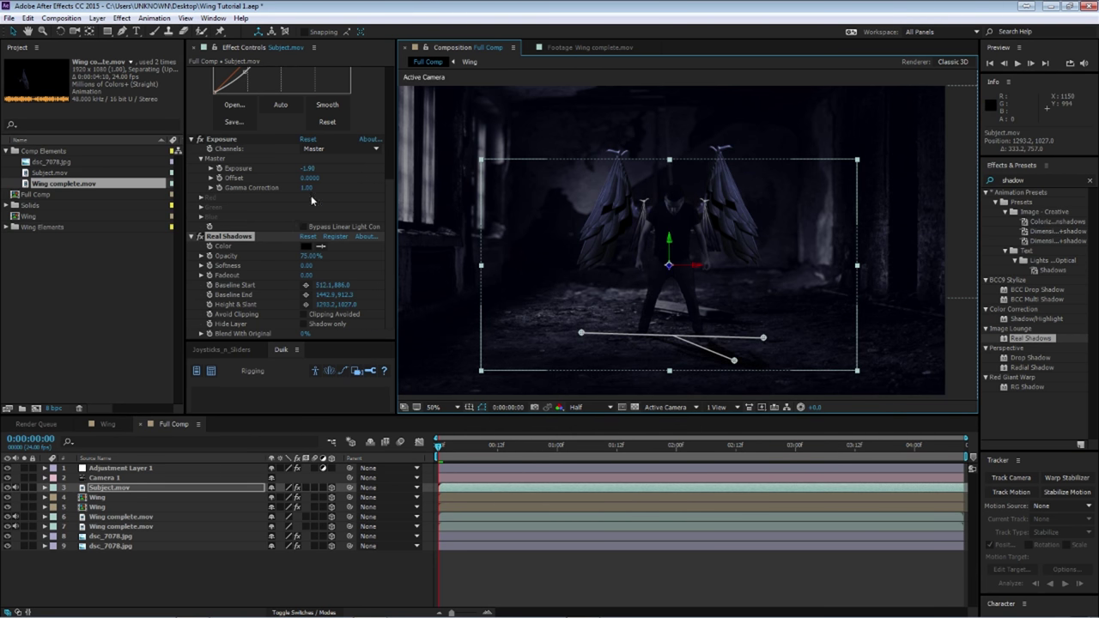
mouse_move(308, 266)
mouse_down()
mouse_move(352, 271)
mouse_move(312, 276)
mouse_up()
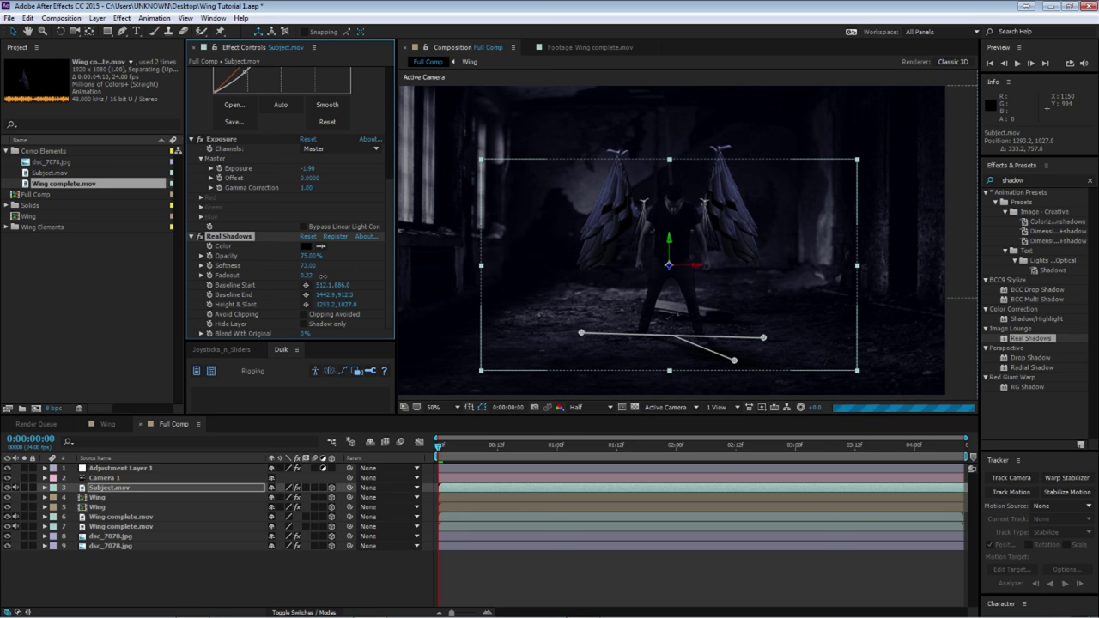
click(784, 306)
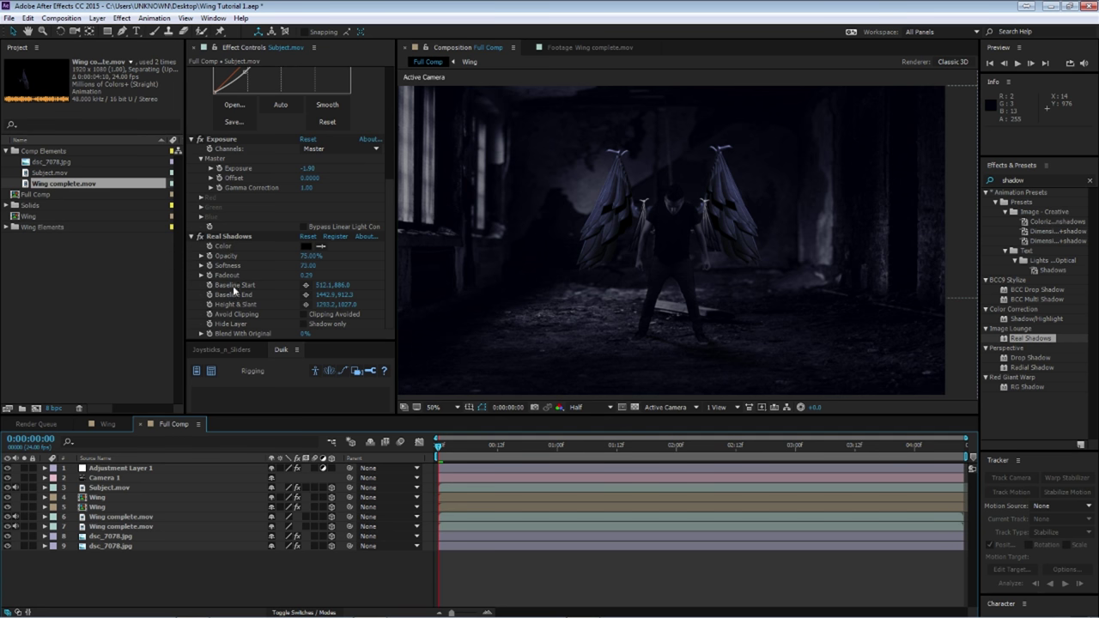
Fine-tune the shadow's slant point and baseline start position.
click(307, 304)
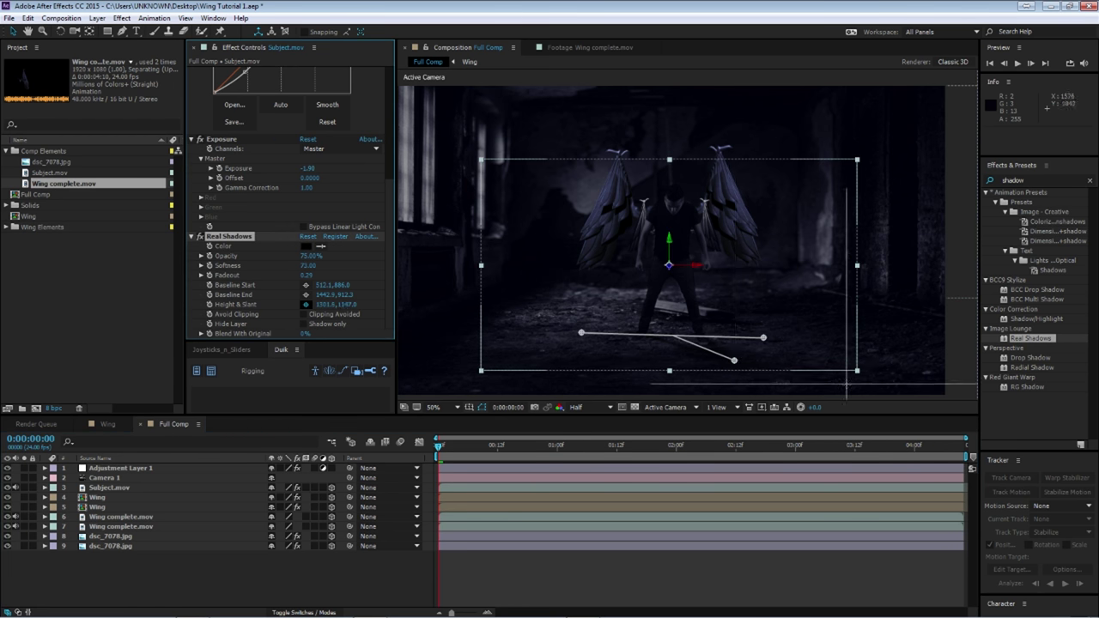
click(757, 359)
drag(757, 359, 758, 352)
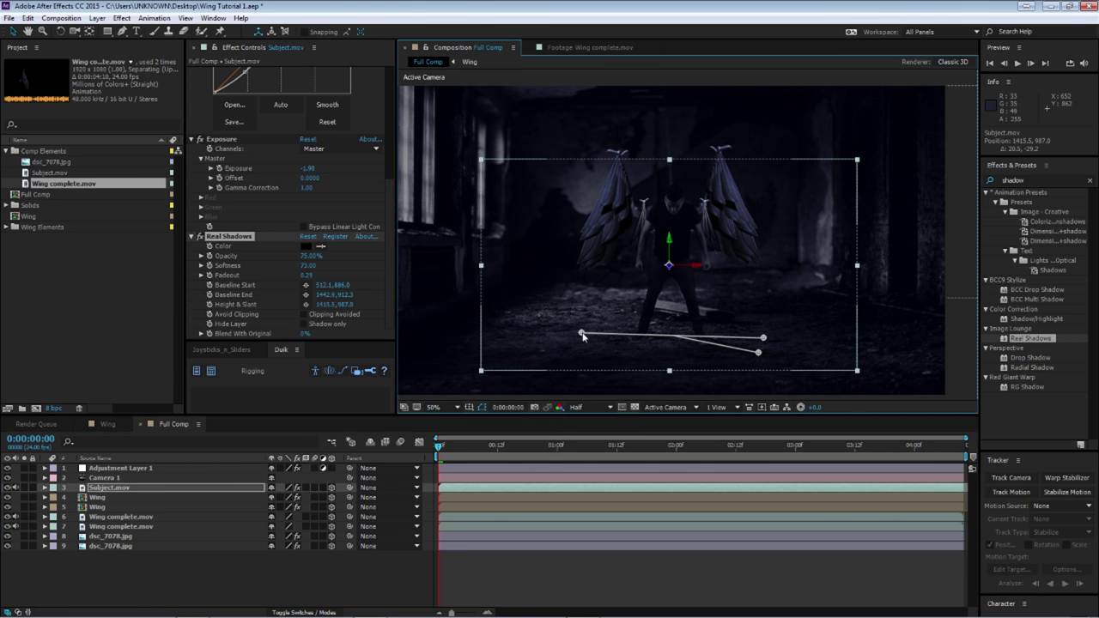
drag(581, 333, 581, 336)
click(558, 553)
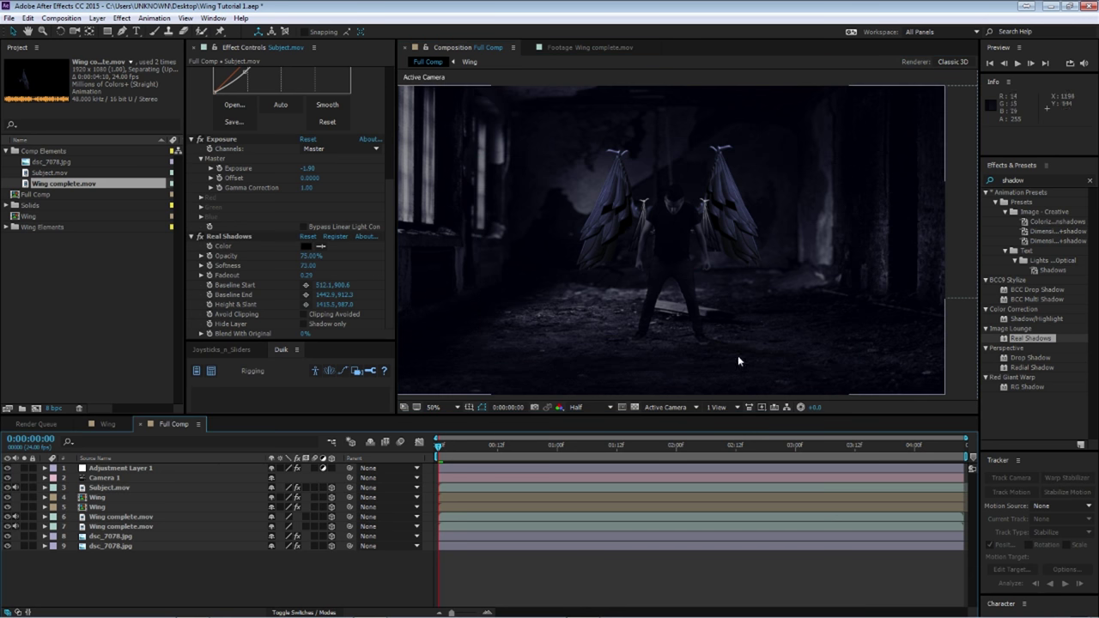
Set the shadow Opacity to 100% and Softness to 69, then review it at 50% zoom.
drag(308, 265, 282, 265)
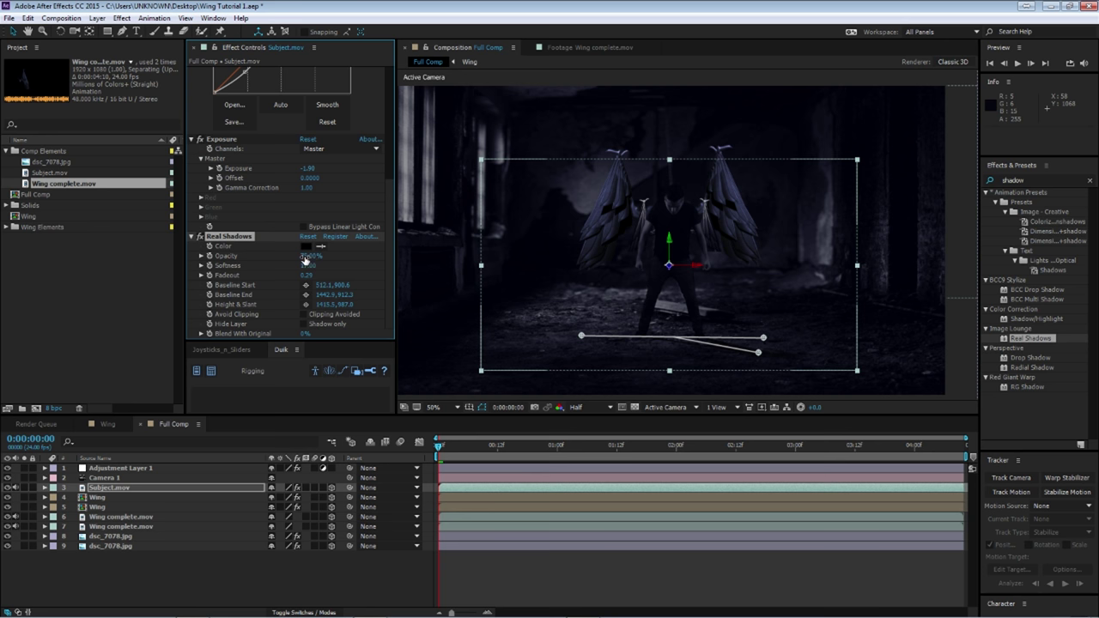
drag(308, 256, 327, 256)
click(266, 564)
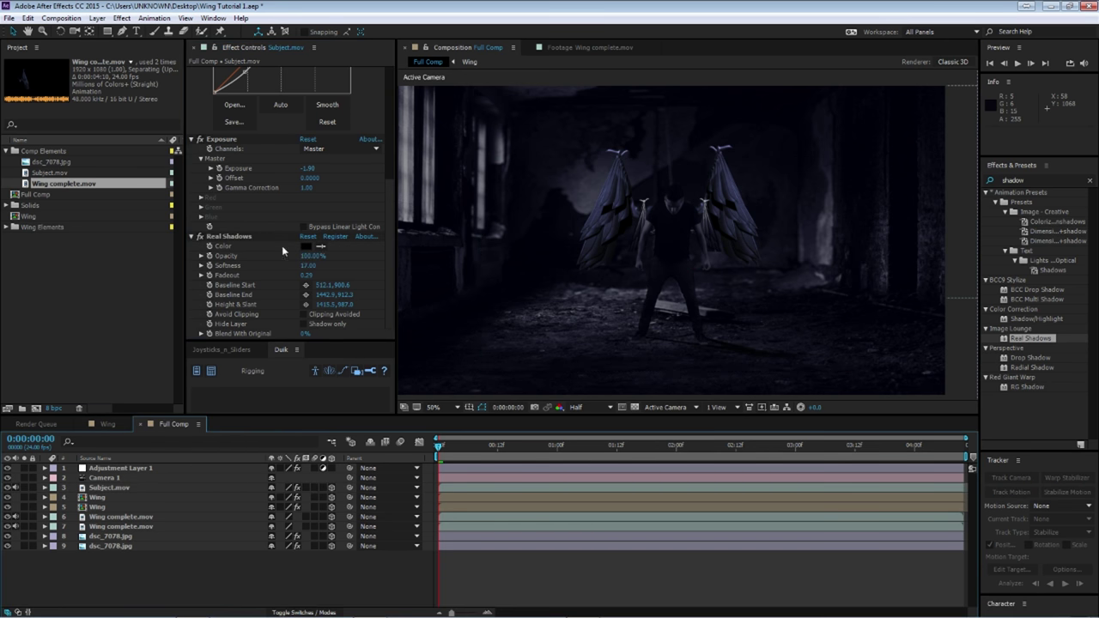
drag(306, 270, 317, 270)
click(257, 563)
key(comma)
key(comma)
key(period)
key(period)
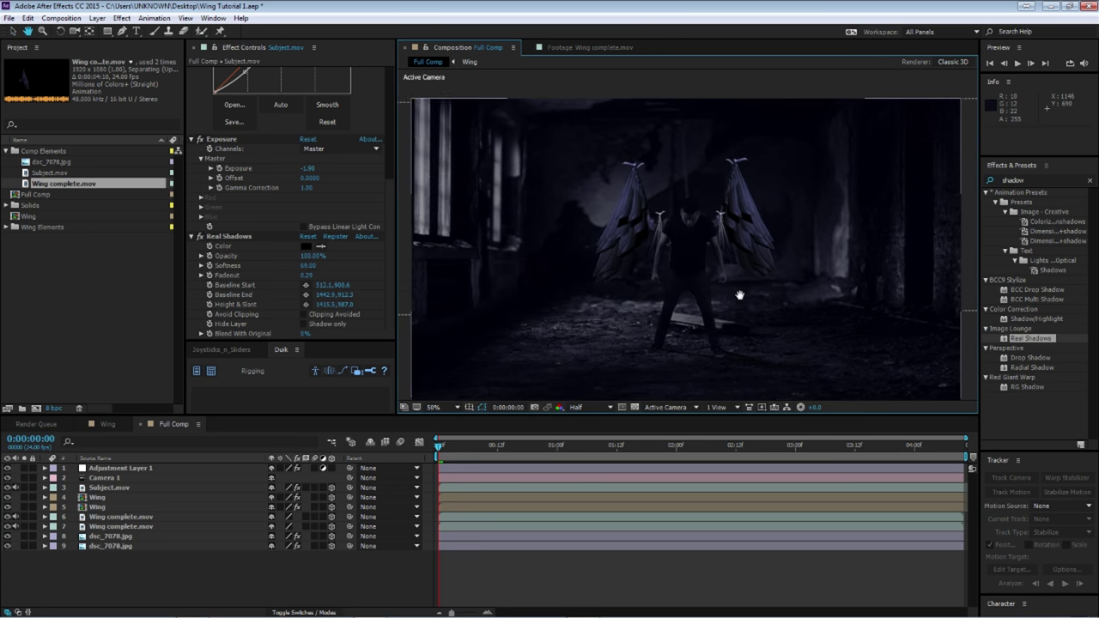
drag(737, 284, 724, 292)
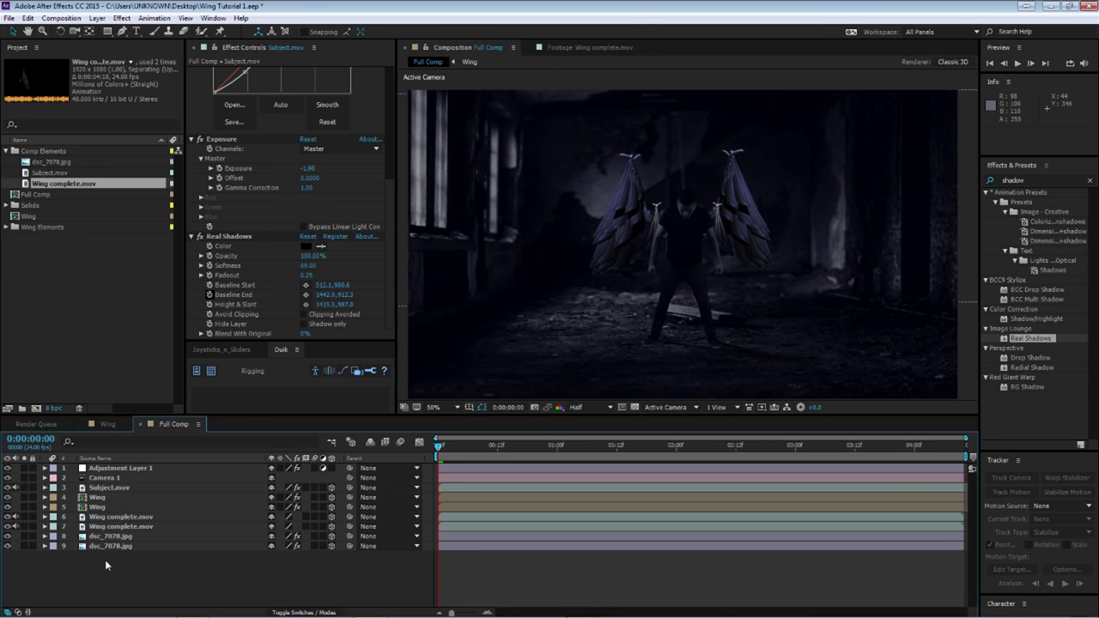
Duplicate Adjustment Layer 1 and remove the Curves effect from the copy.
click(96, 468)
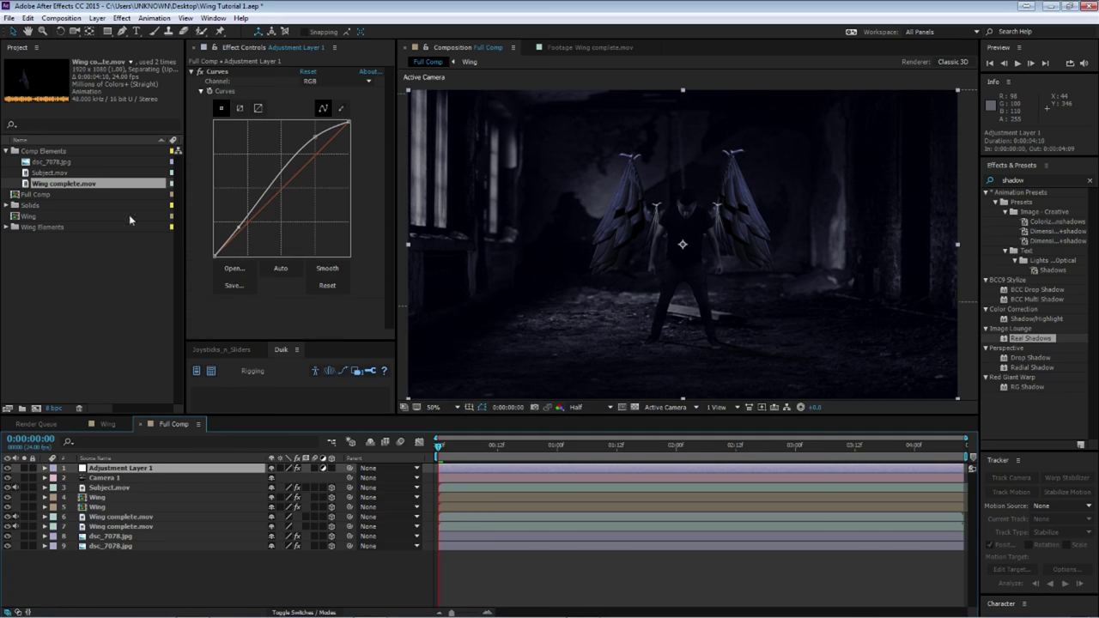
click(192, 71)
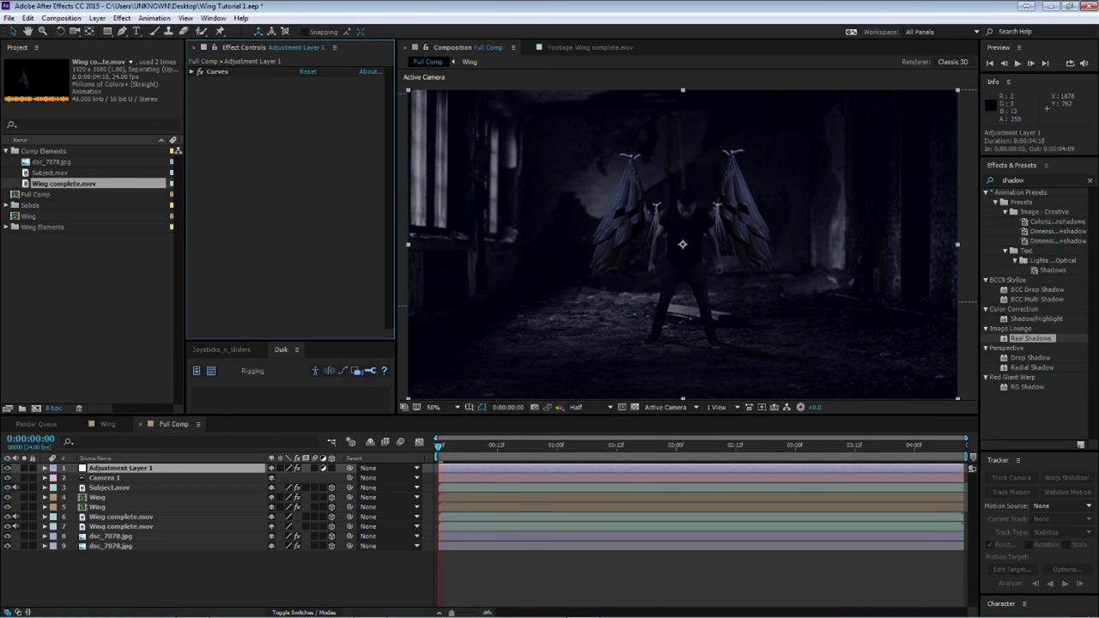
click(1090, 182)
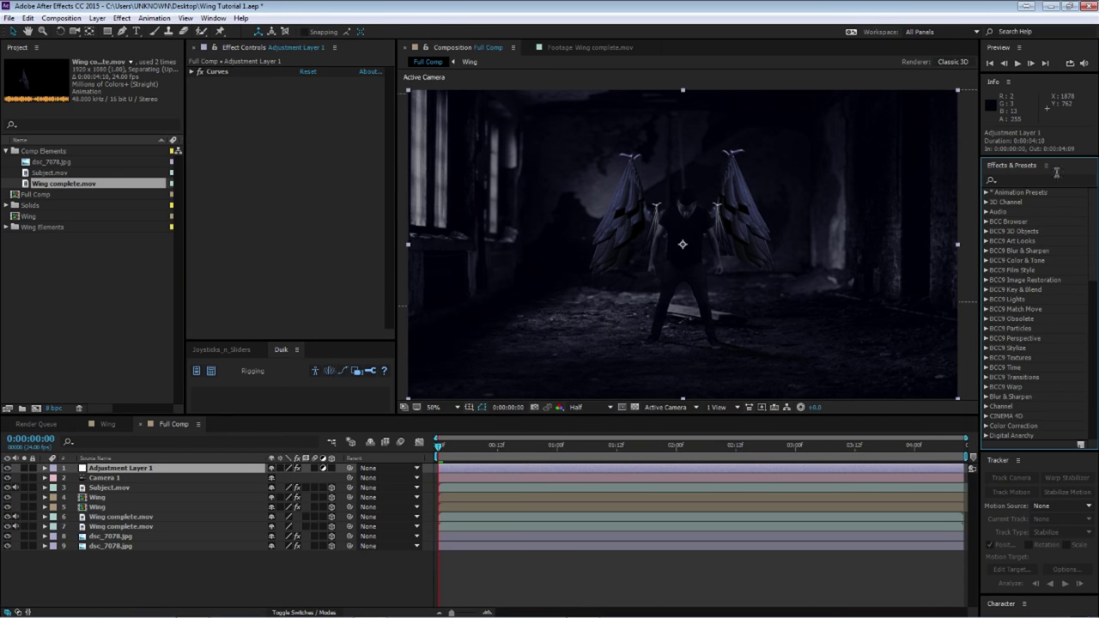
click(97, 18)
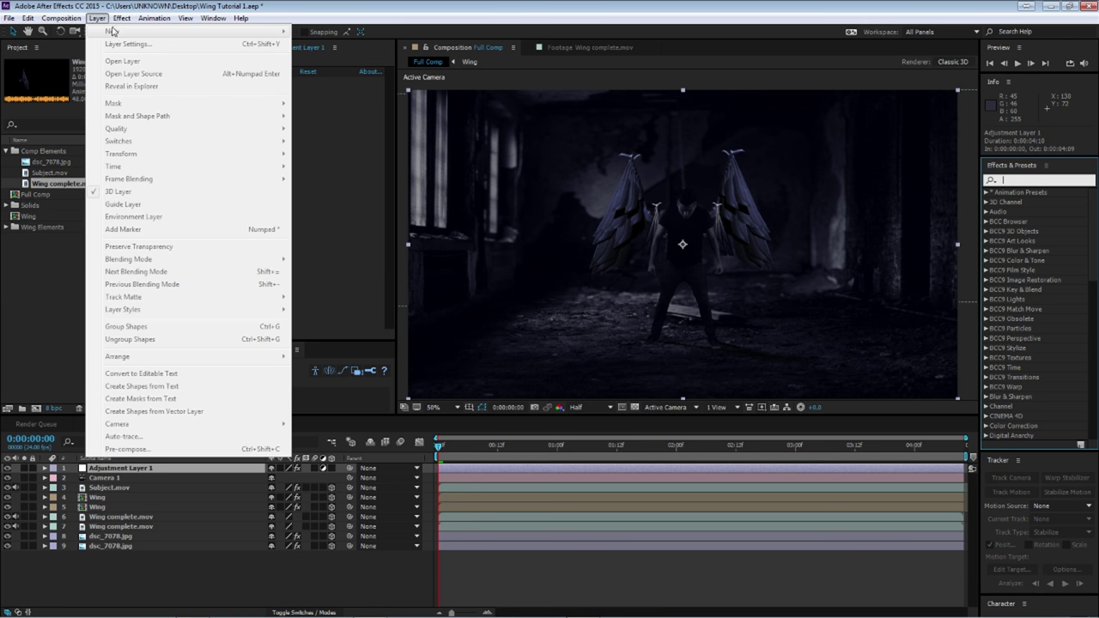
key(Escape)
key(ctrl+d)
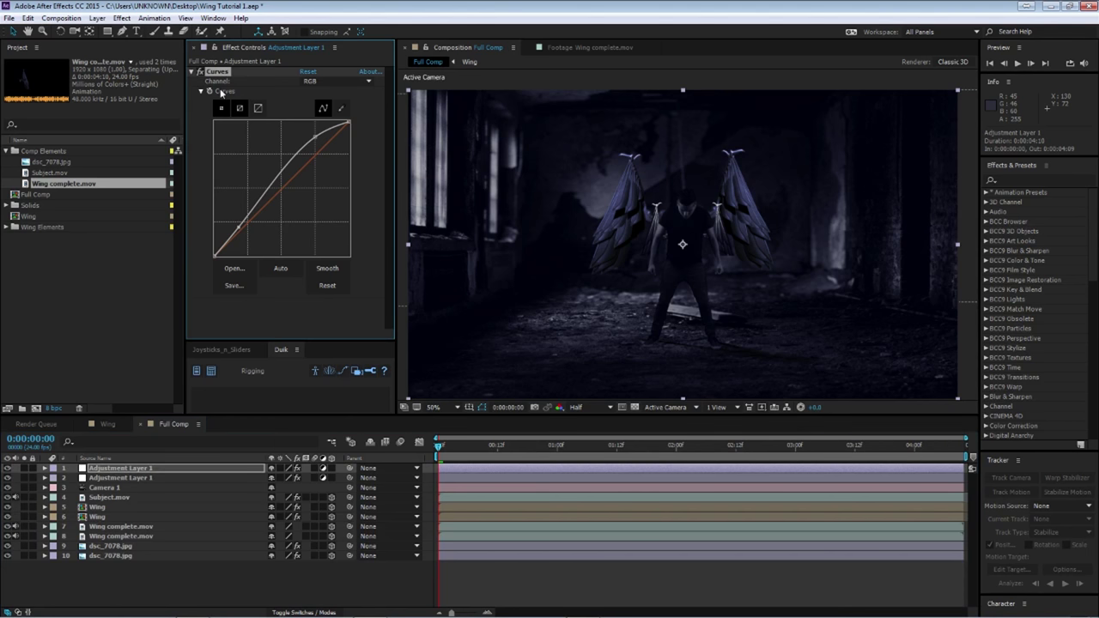
key(Delete)
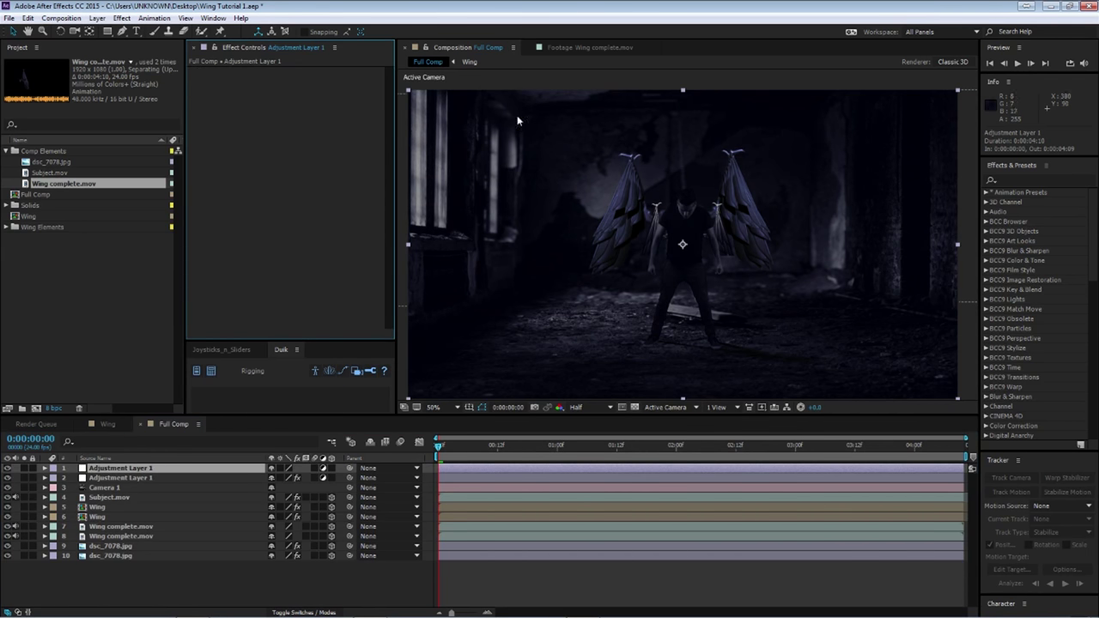
Check the Curves on the other adjustment layer, then reselect the top adjustment layer.
key(ctrl+Down)
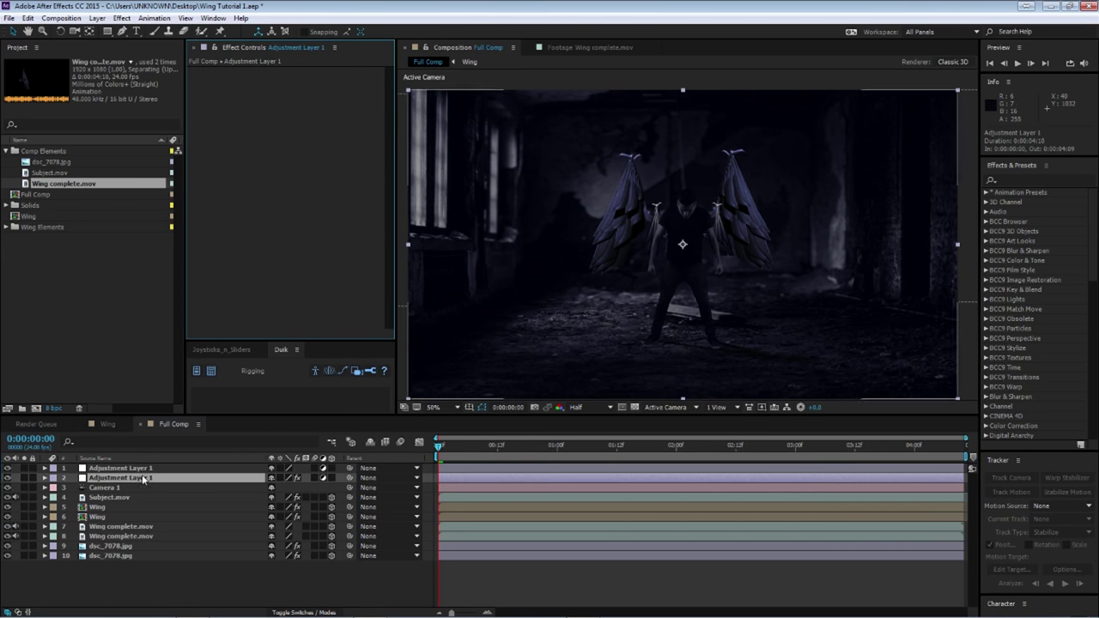
click(192, 71)
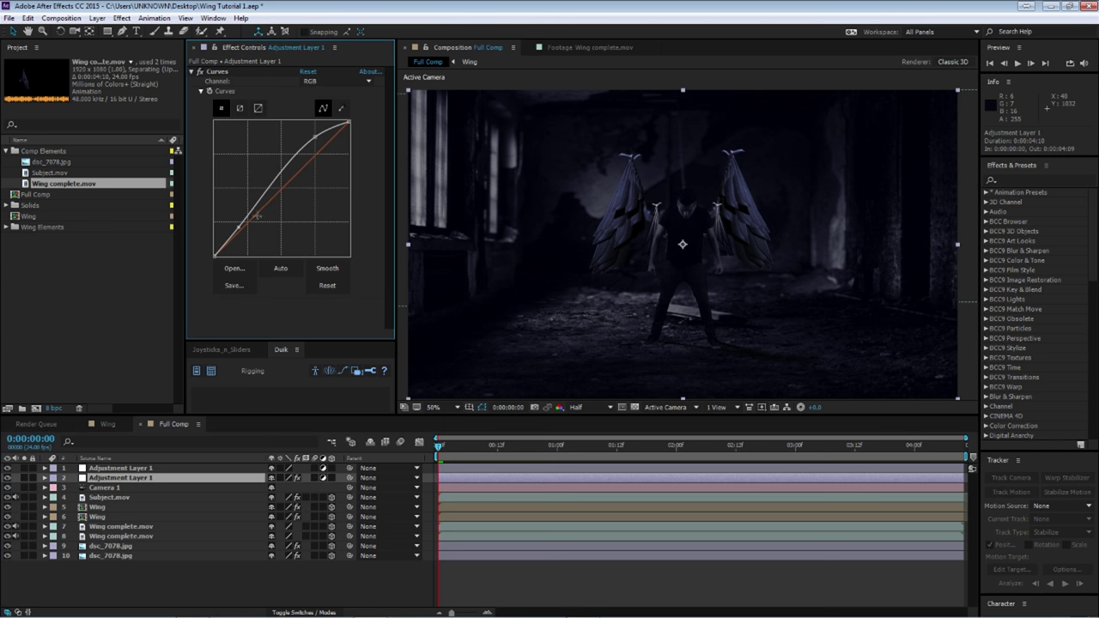
mouse_move(239, 227)
mouse_down()
mouse_move(234, 211)
mouse_move(239, 225)
mouse_up()
click(203, 569)
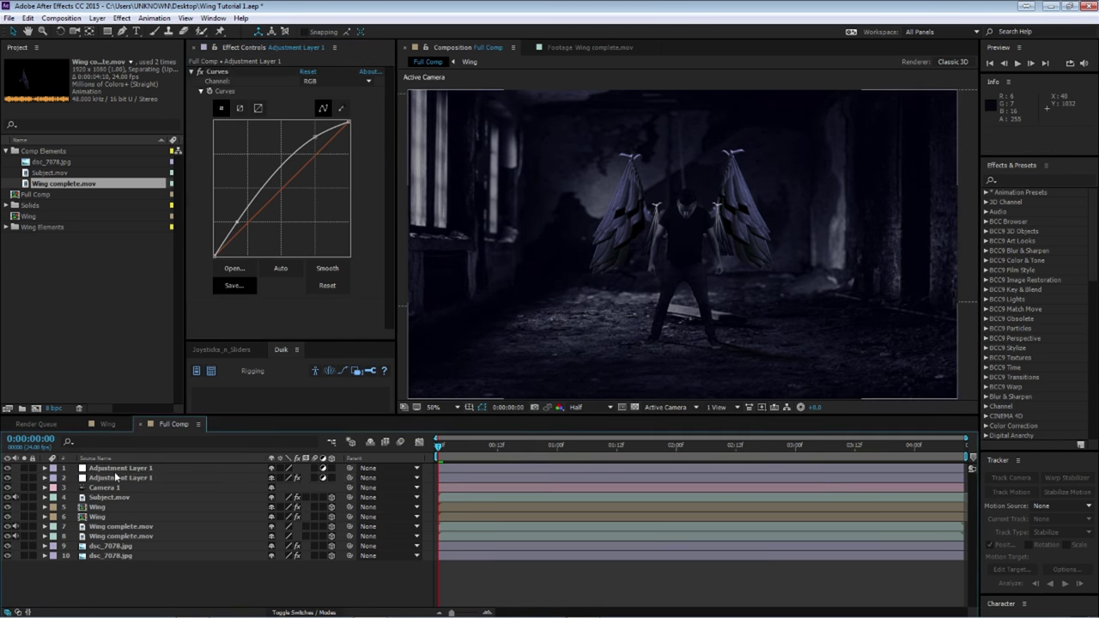
click(768, 345)
Apply Camera Lens Blur to the top adjustment layer with Blur Radius 10.
click(1017, 179)
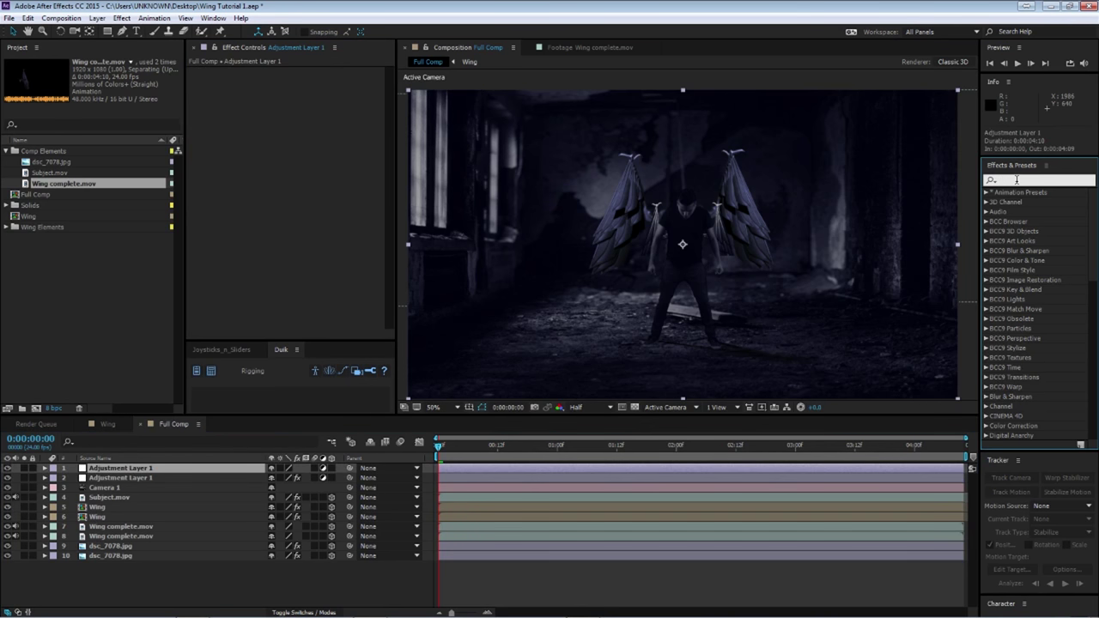
text(lens bl)
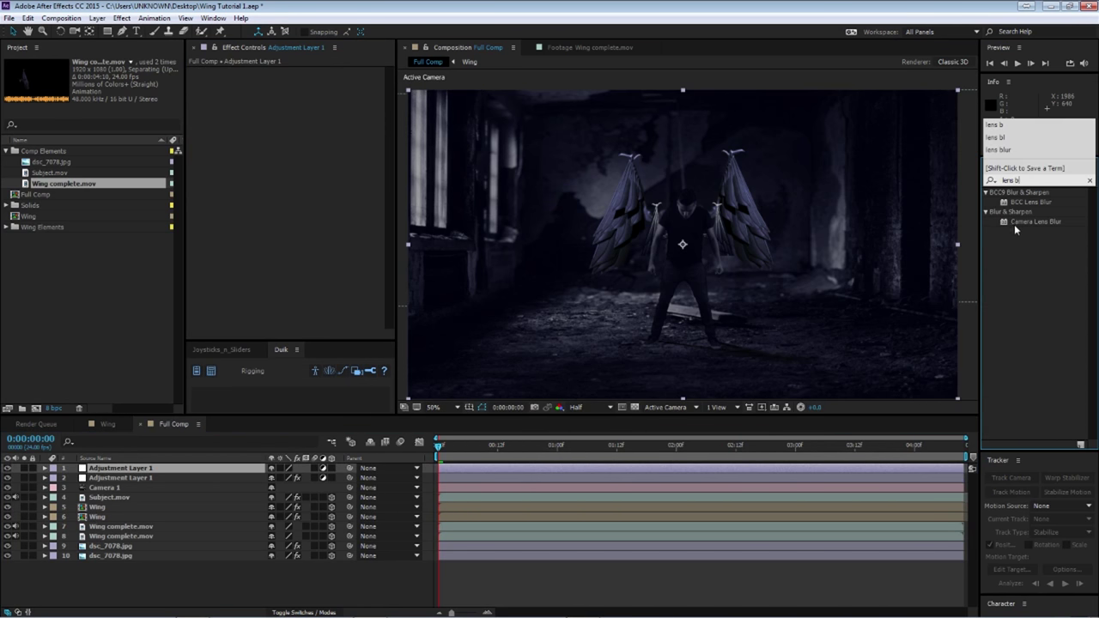
drag(1014, 224, 121, 468)
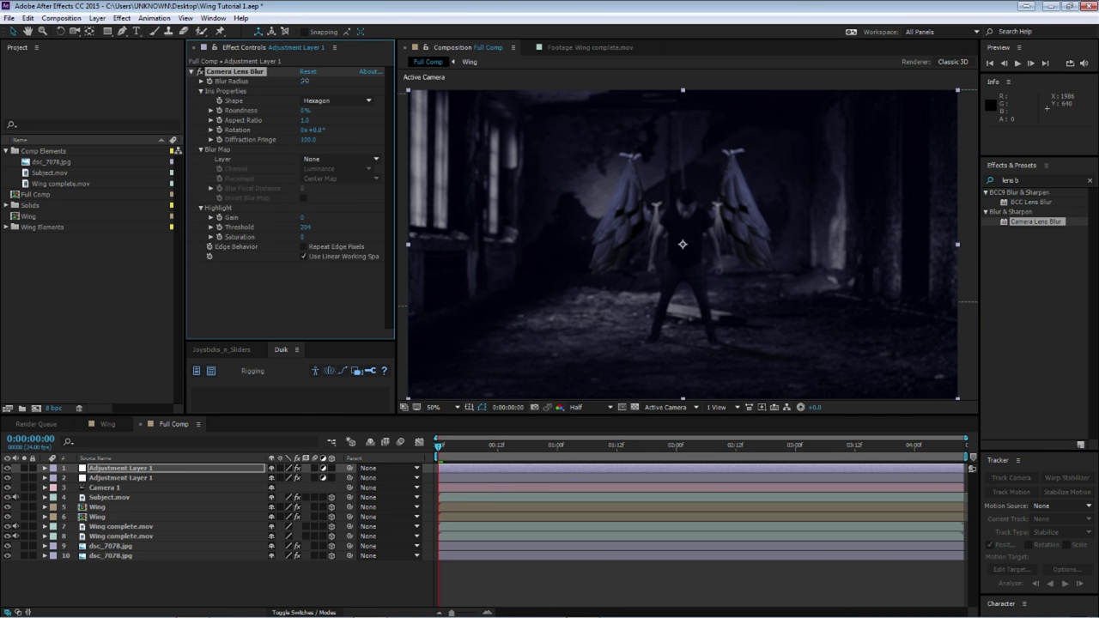
mouse_move(304, 80)
mouse_down()
mouse_move(318, 81)
mouse_move(302, 84)
mouse_up()
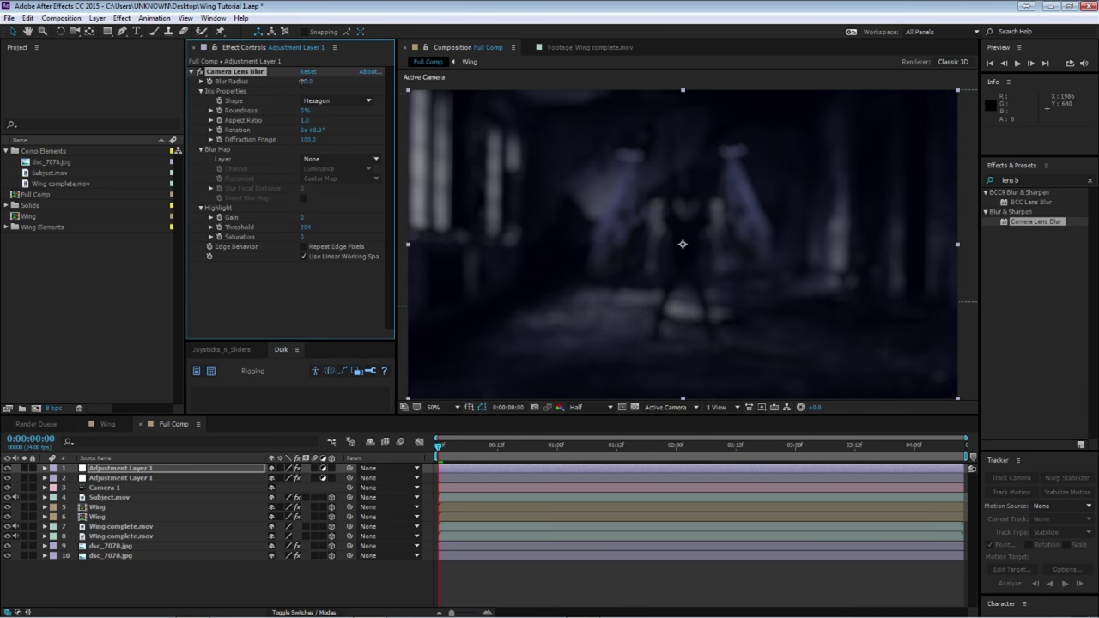
click(305, 81)
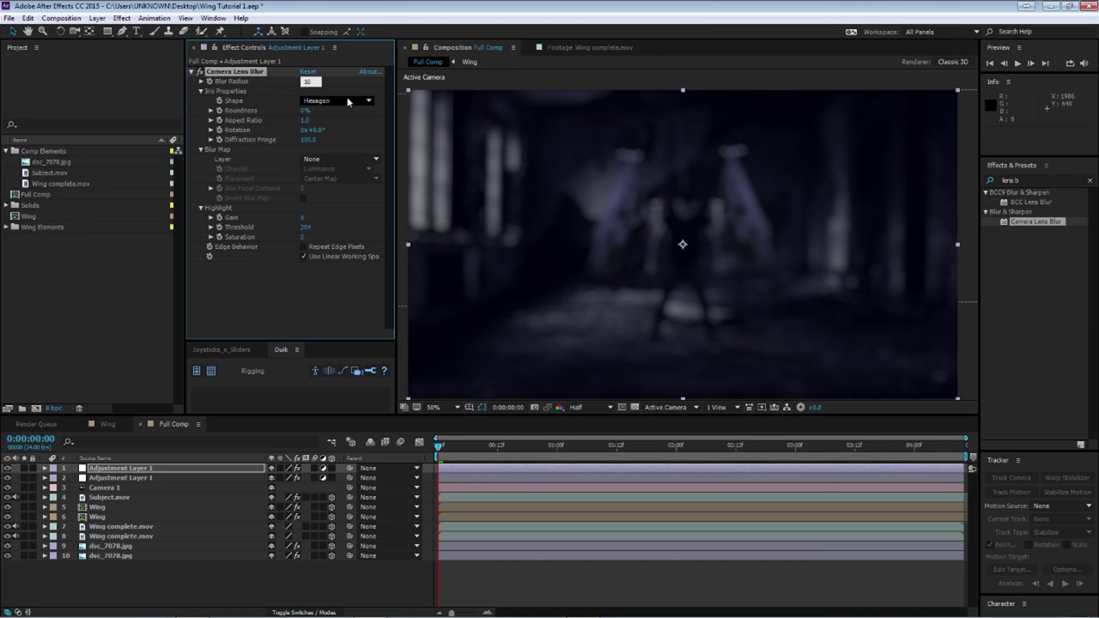
text(10)
key(Return)
click(151, 472)
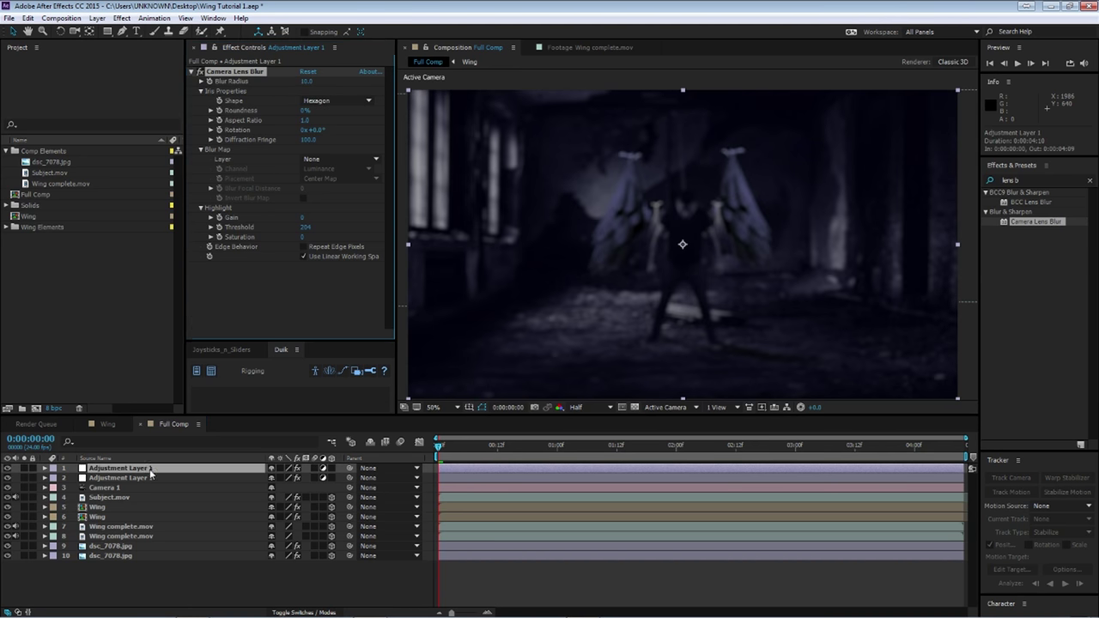
Draw a tall rectangular mask on the blur layer and feather it 250 pixels.
click(106, 31)
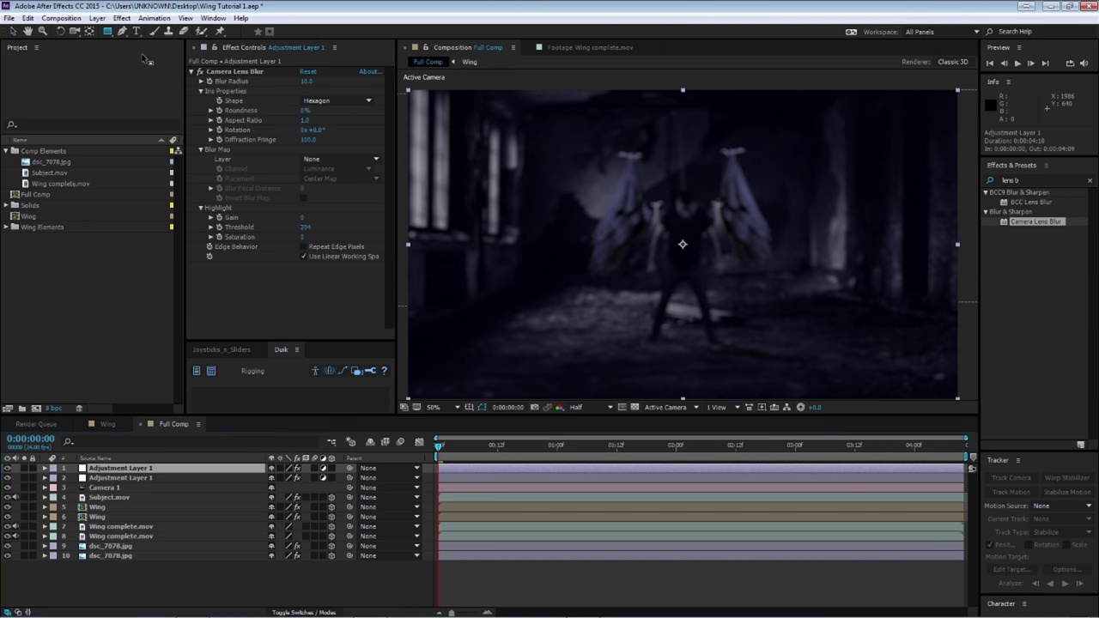
key(comma)
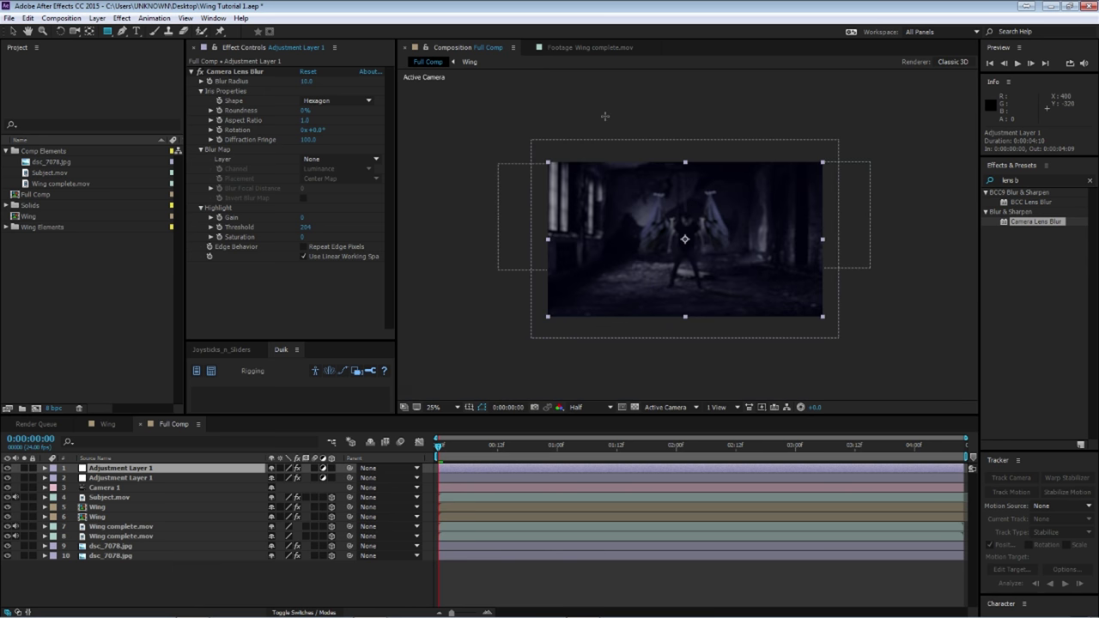
drag(605, 116, 762, 361)
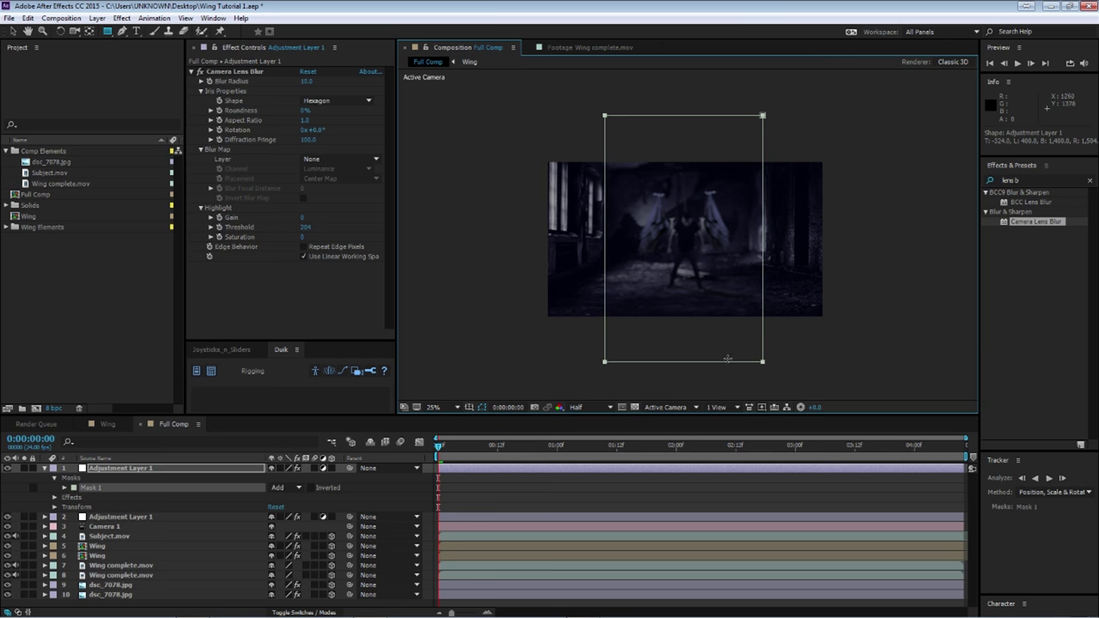
key(f)
click(289, 487)
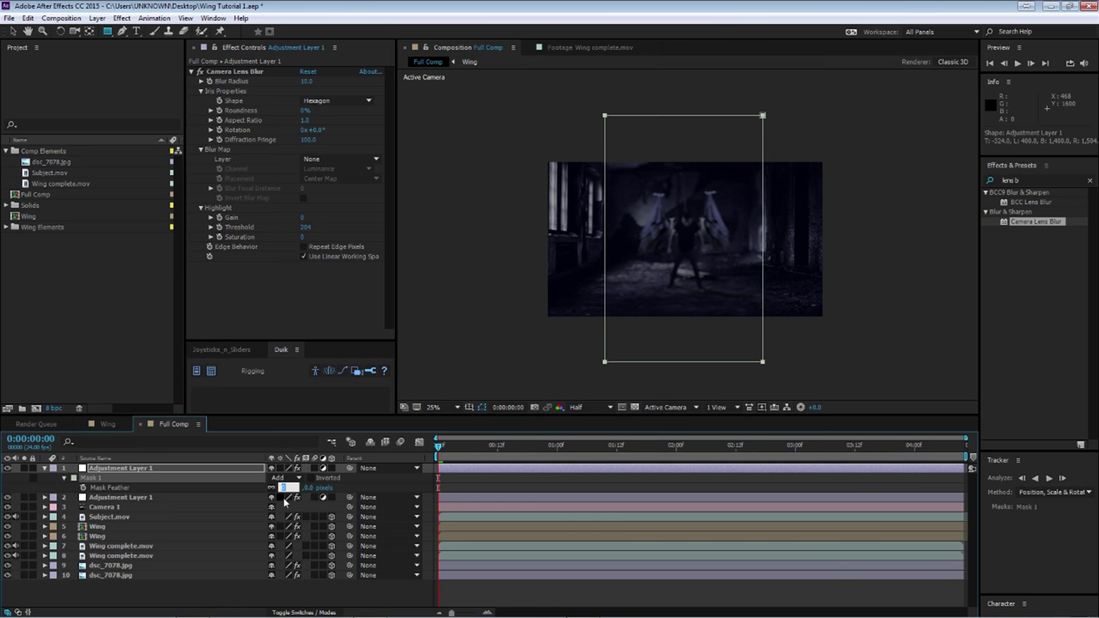
key(Return)
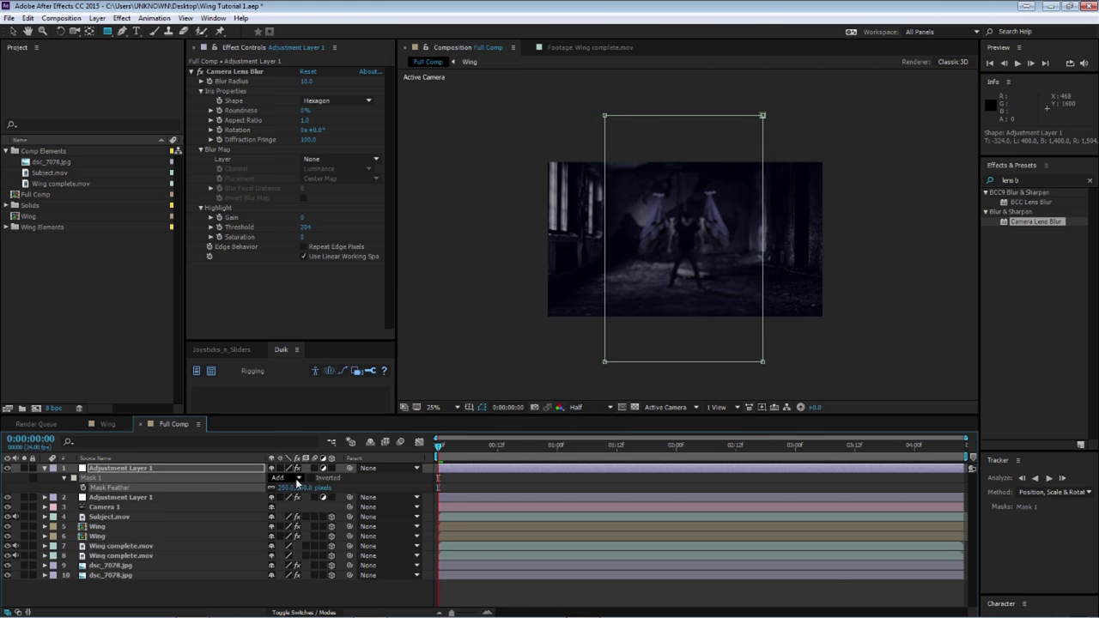
Set the mask mode to Subtract and preview the sharp centre.
click(296, 478)
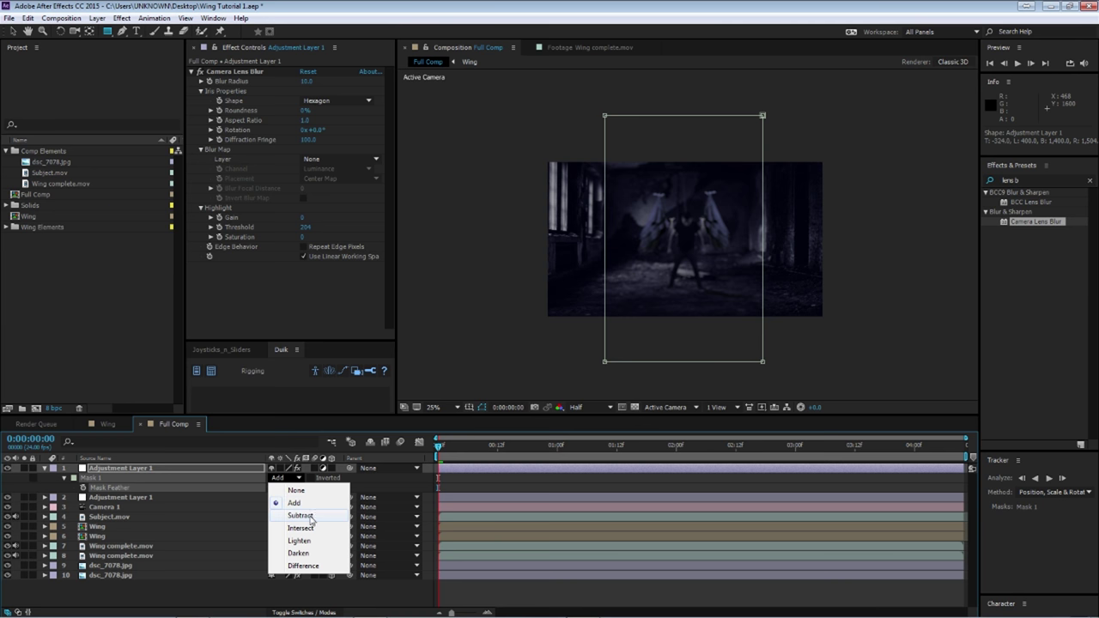
click(300, 516)
key(F2)
scroll(610, 318, up, 2)
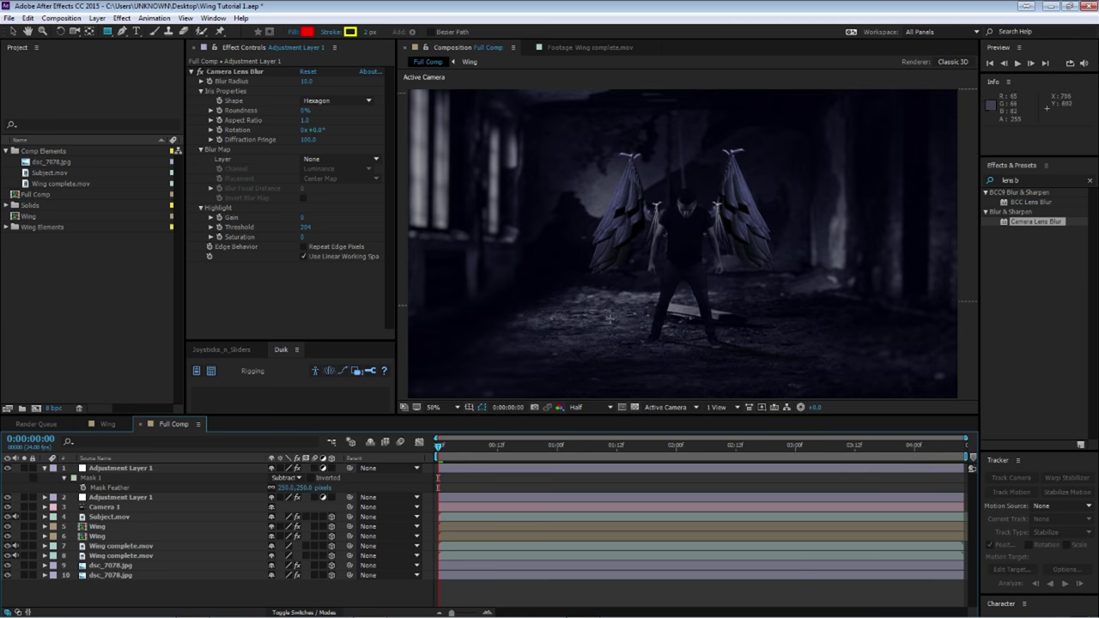
scroll(629, 274, down, 2)
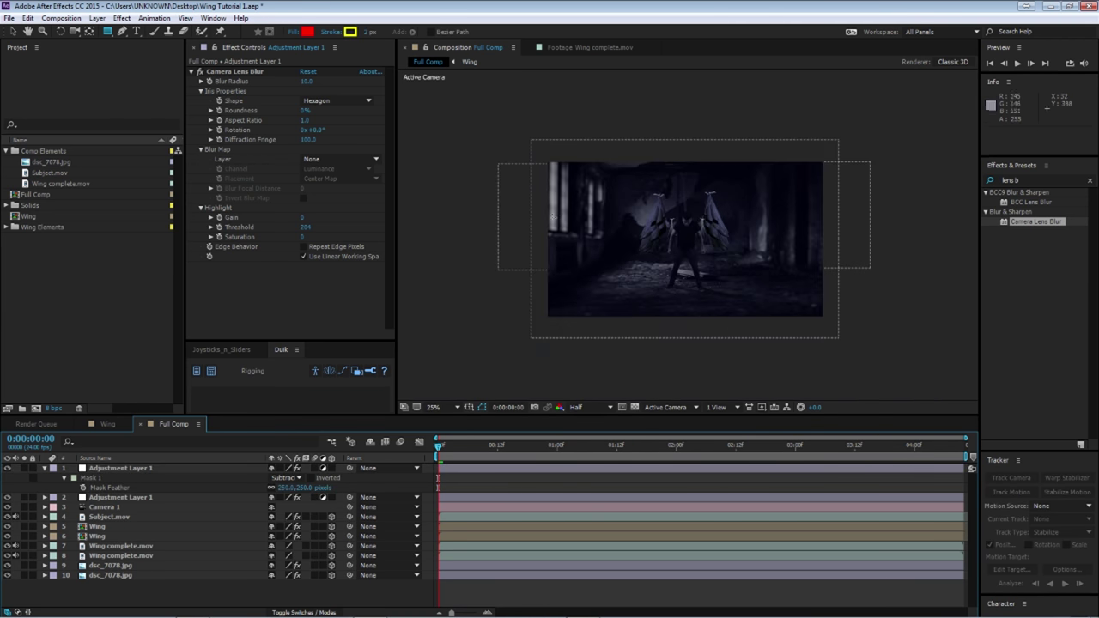
click(616, 252)
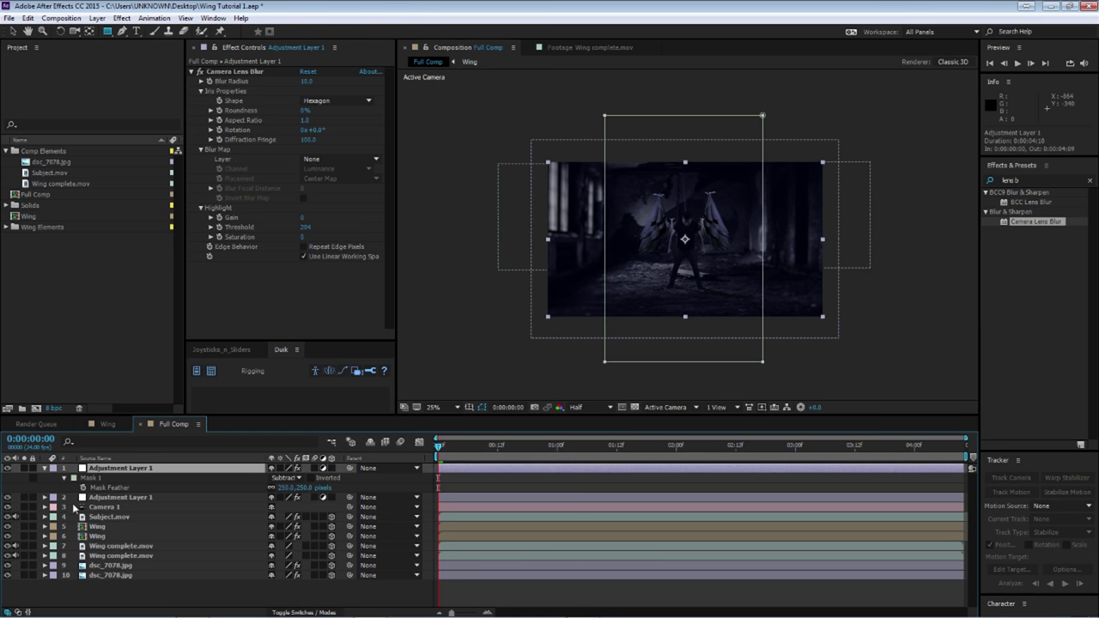
Increase Mask 1's Mask Expansion to 345 pixels.
click(91, 478)
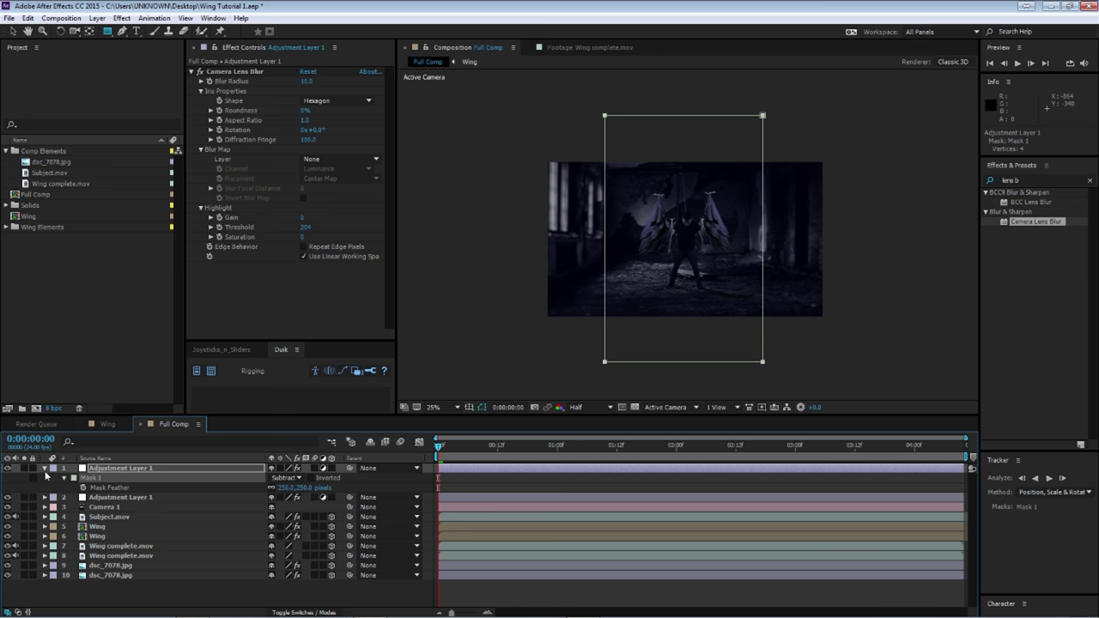
click(45, 469)
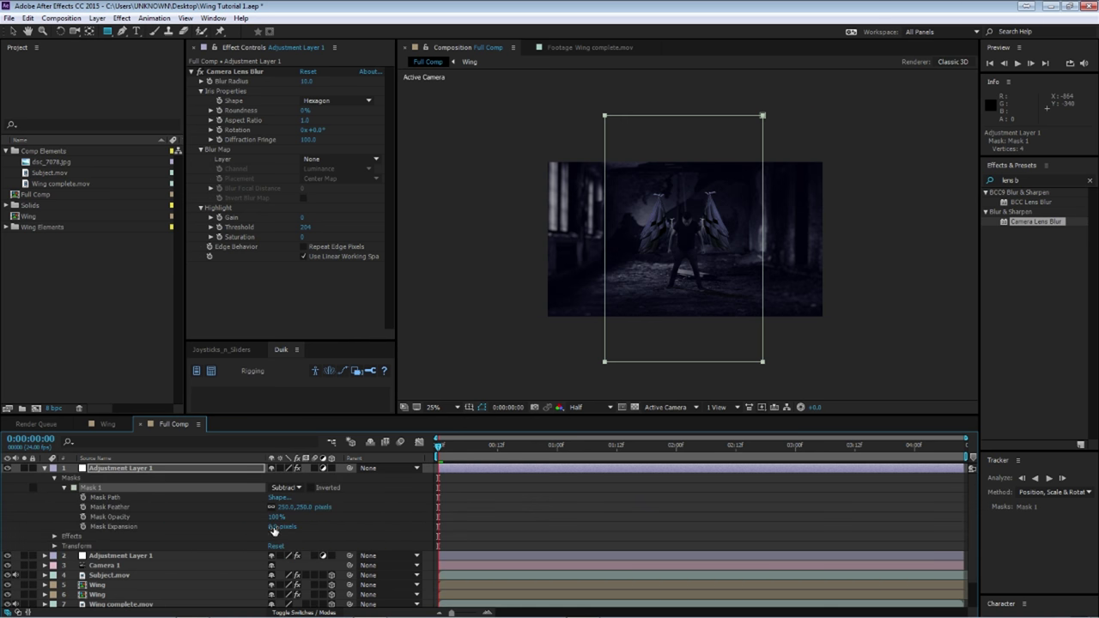
drag(278, 526, 305, 527)
scroll(705, 299, up, 2)
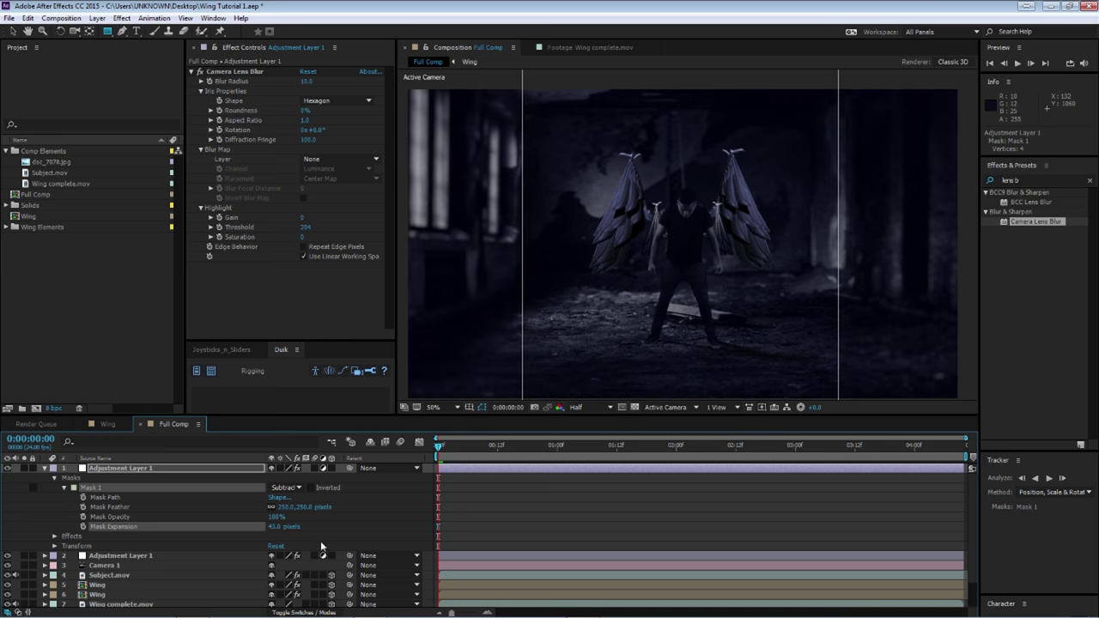
drag(276, 527, 285, 526)
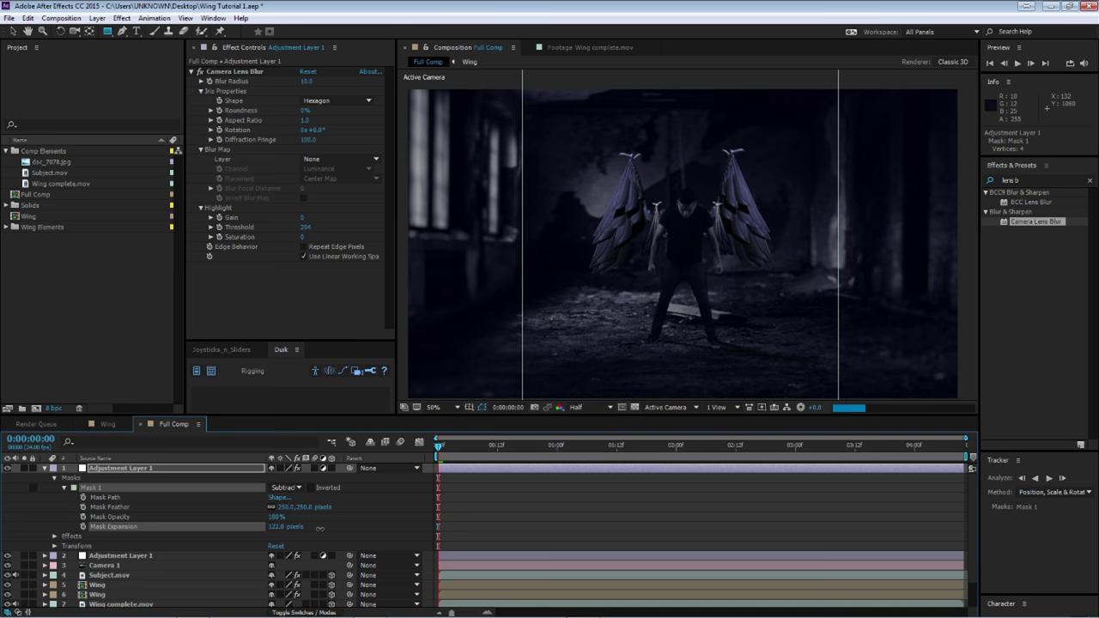
drag(455, 528, 448, 529)
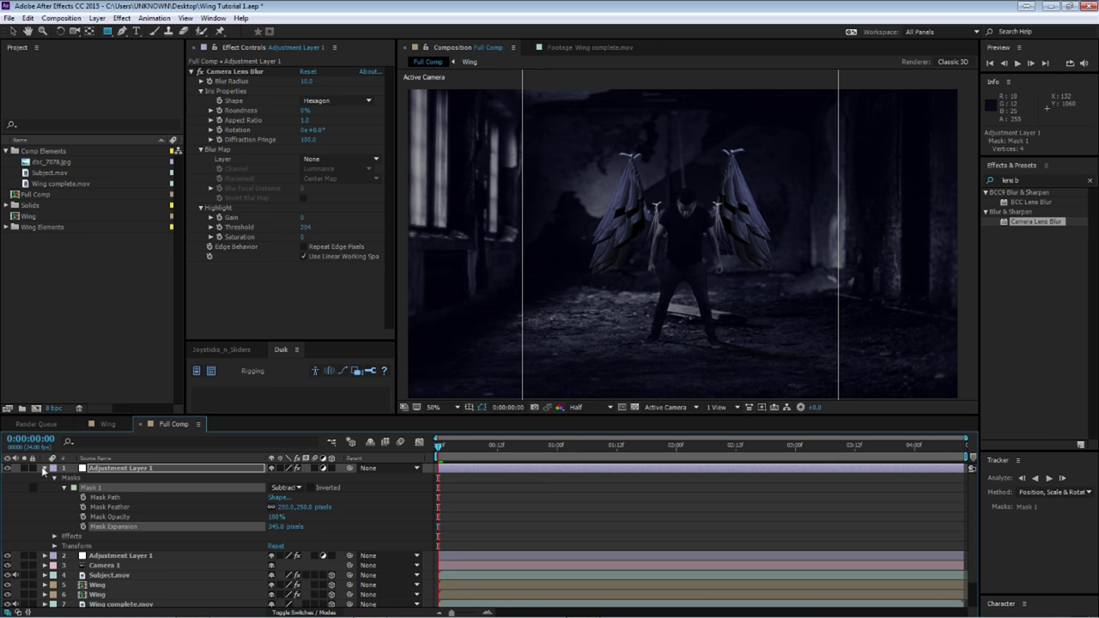
key(F2)
Collapse the blur layer and move the Curves adjustment layer to the top of the stack.
click(40, 469)
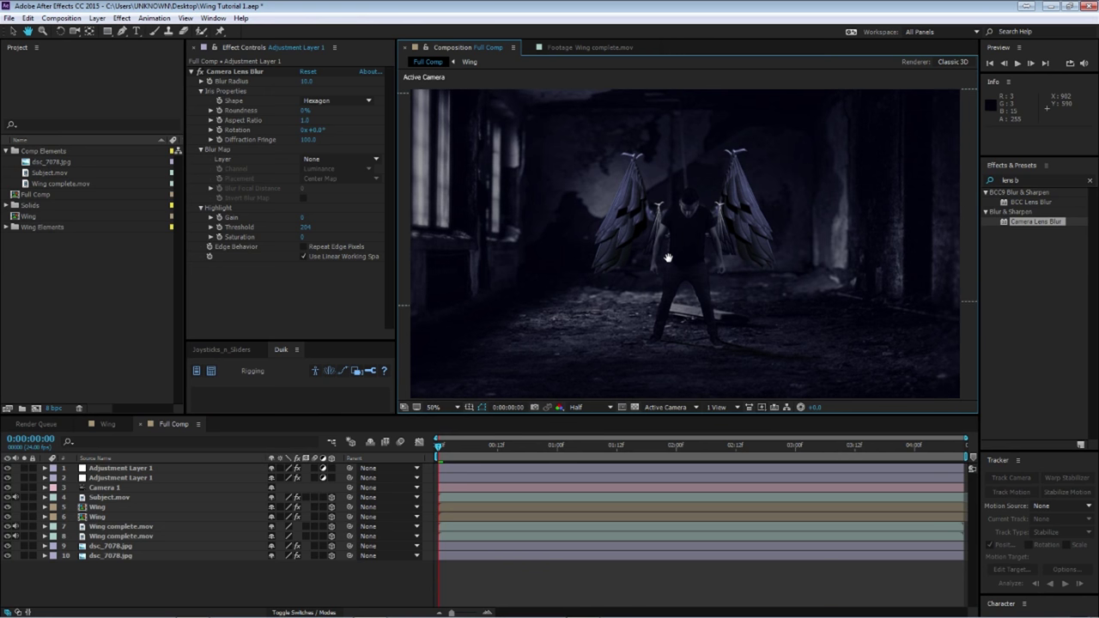
click(121, 477)
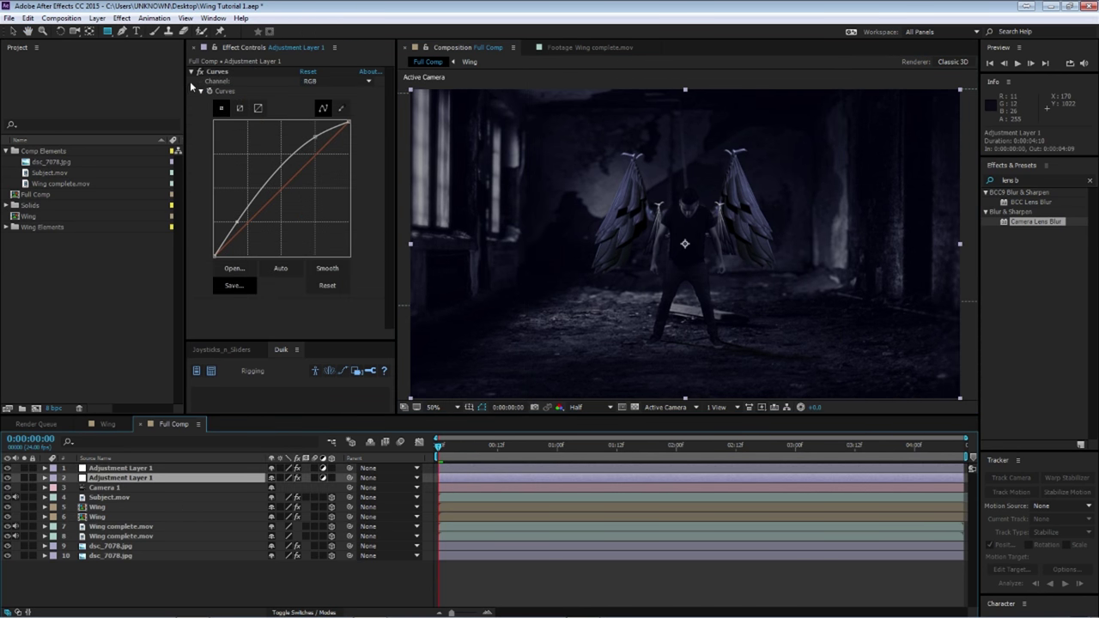
click(191, 72)
click(125, 478)
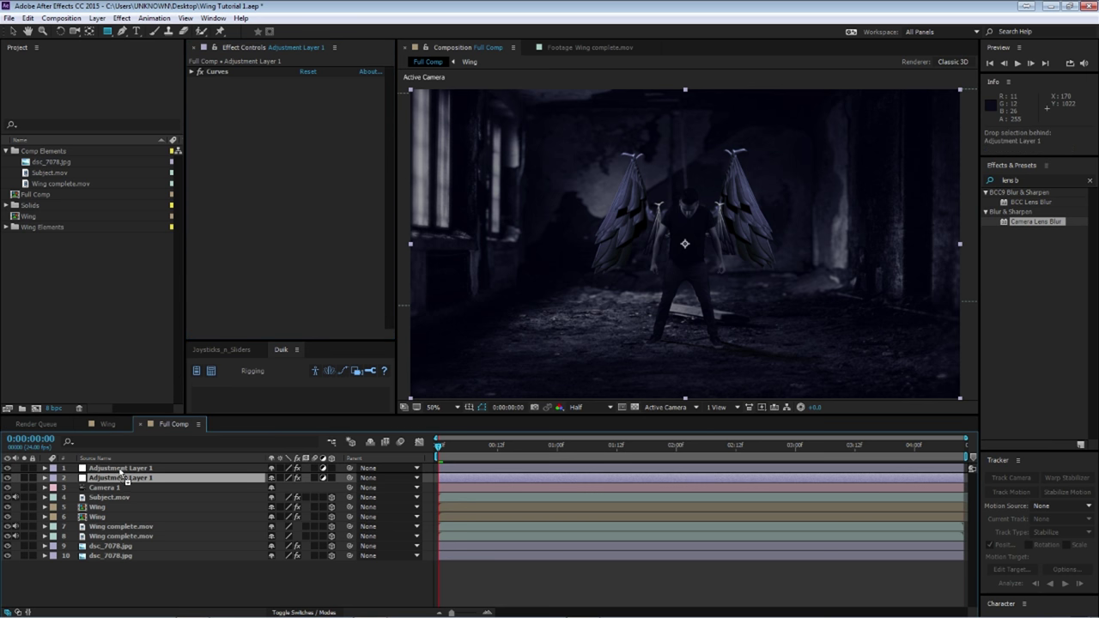
drag(124, 478, 125, 466)
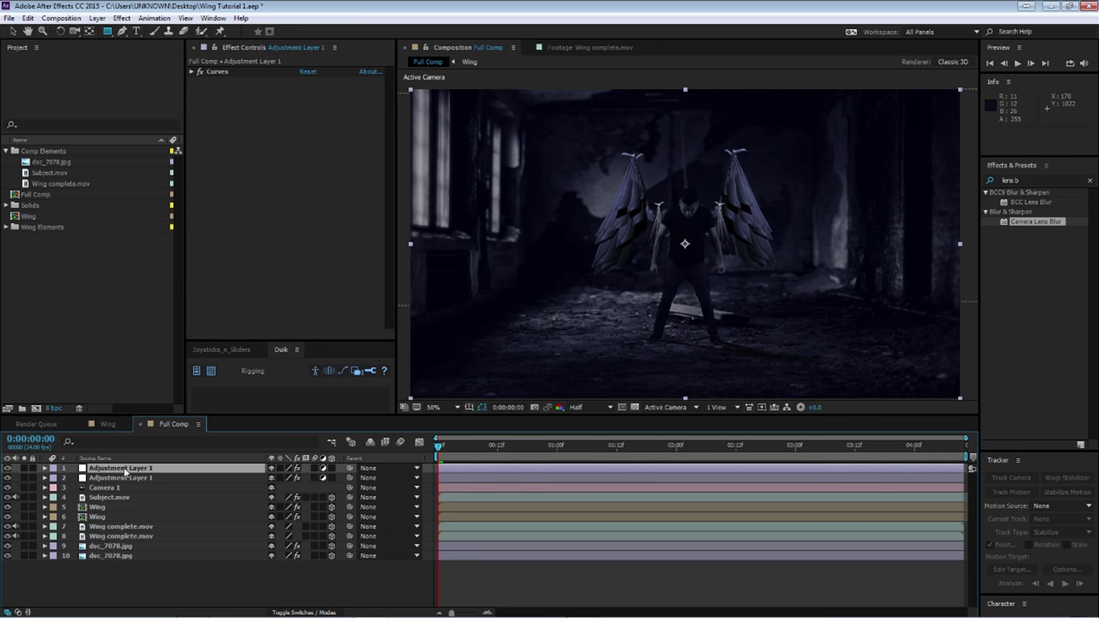
Search 'glow' and apply Stylize > Glow to the top Curves adjustment layer.
click(1039, 182)
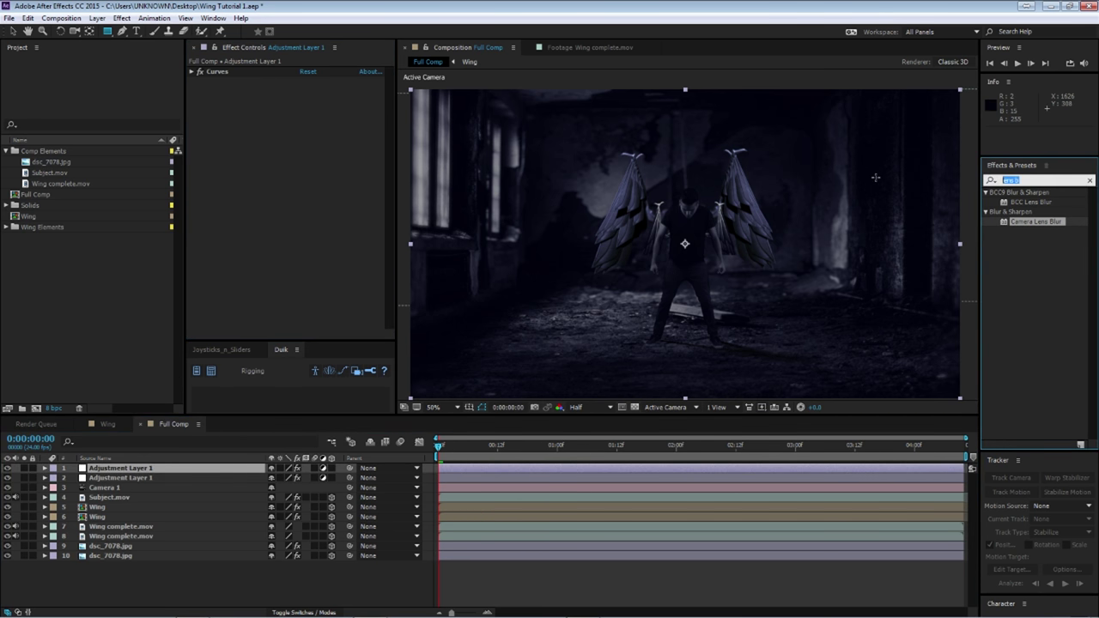
text(glow)
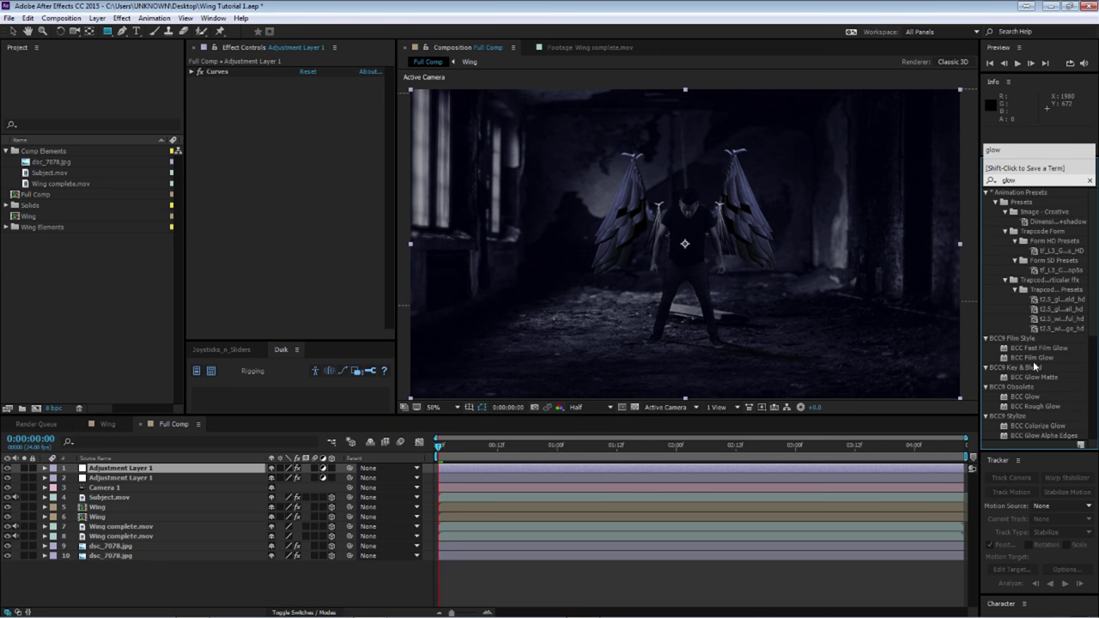
scroll(1041, 371, down, 5)
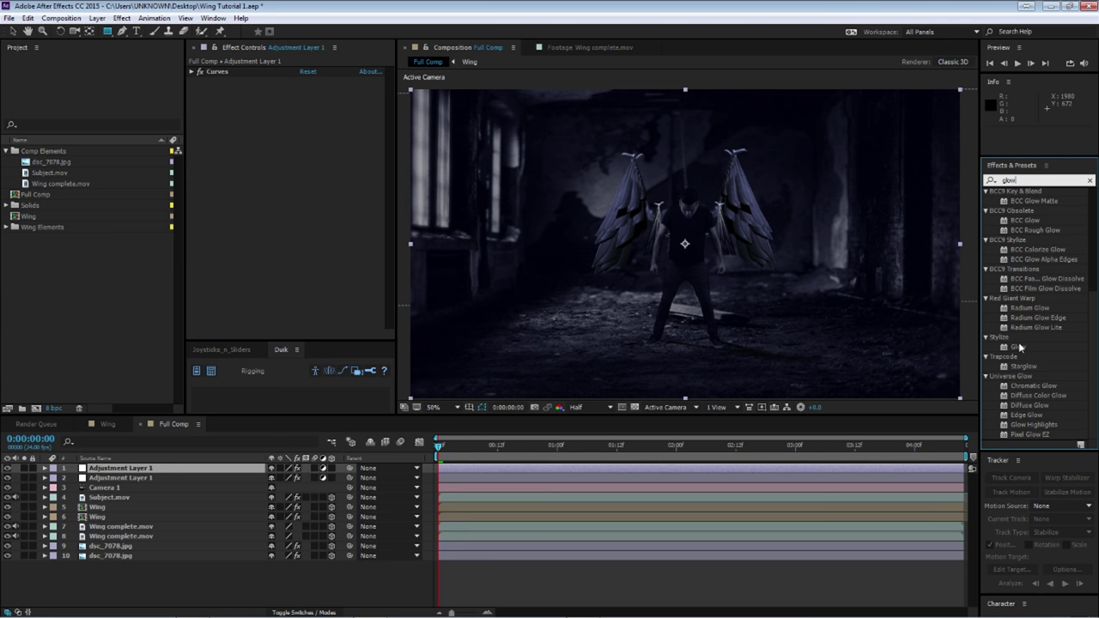
scroll(1018, 342, up, 5)
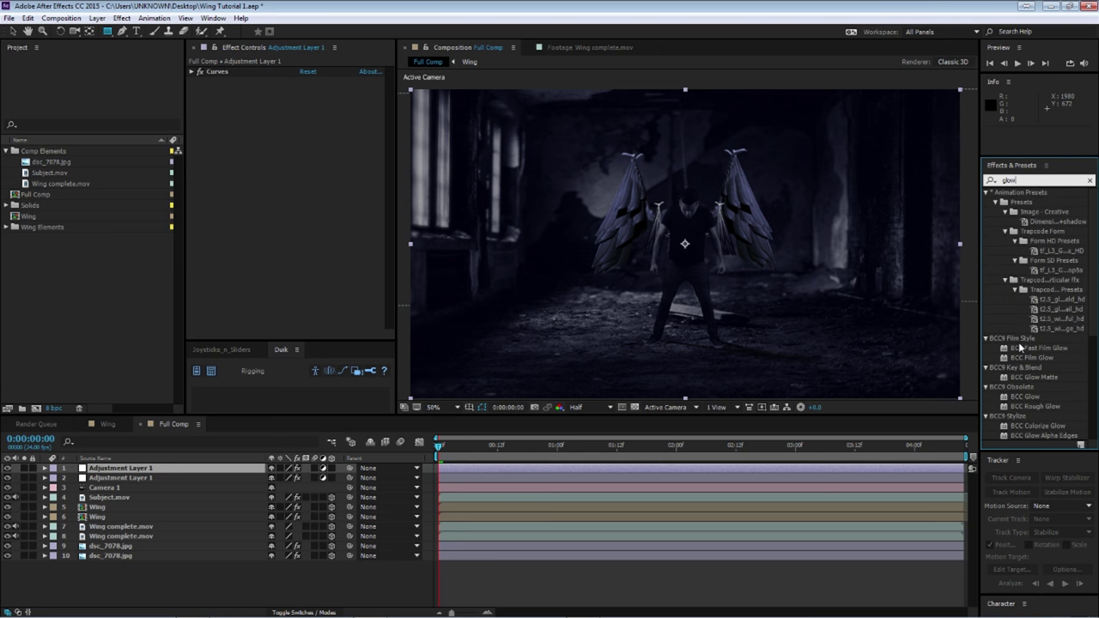
scroll(1020, 347, down, 6)
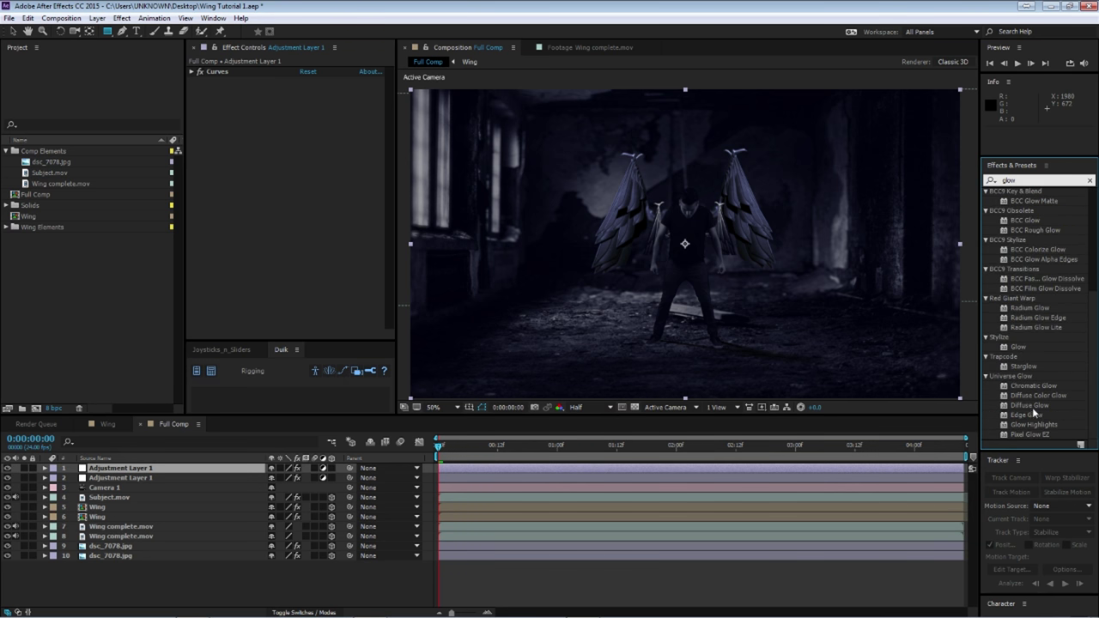
drag(1018, 346, 141, 469)
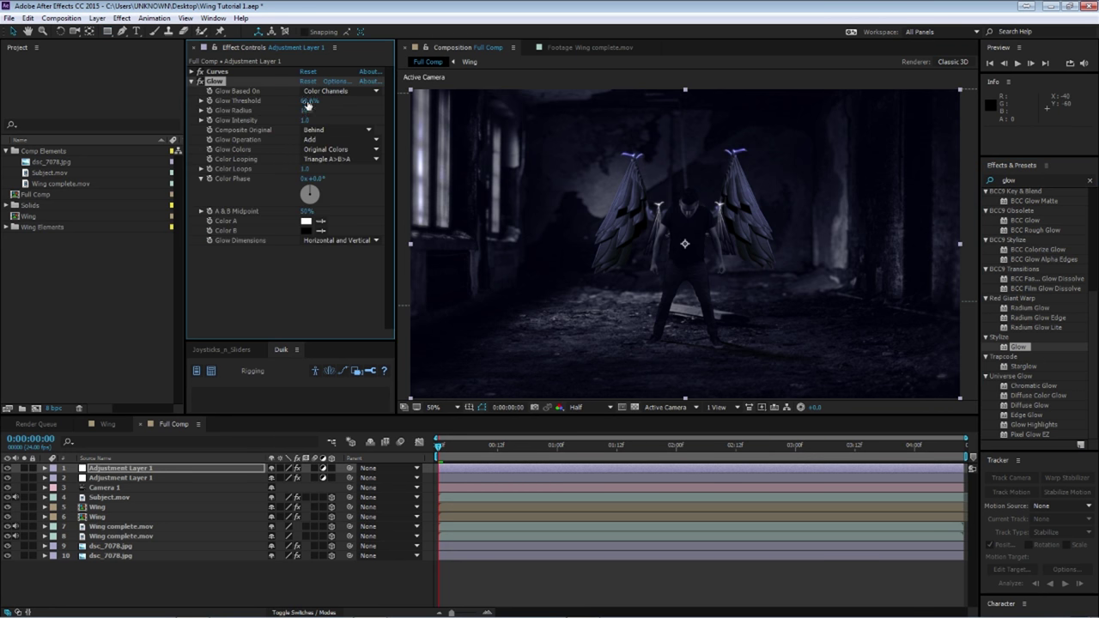
Try Glow Threshold at 100% and 13.2%, then remove the Glow effect.
drag(307, 104, 342, 104)
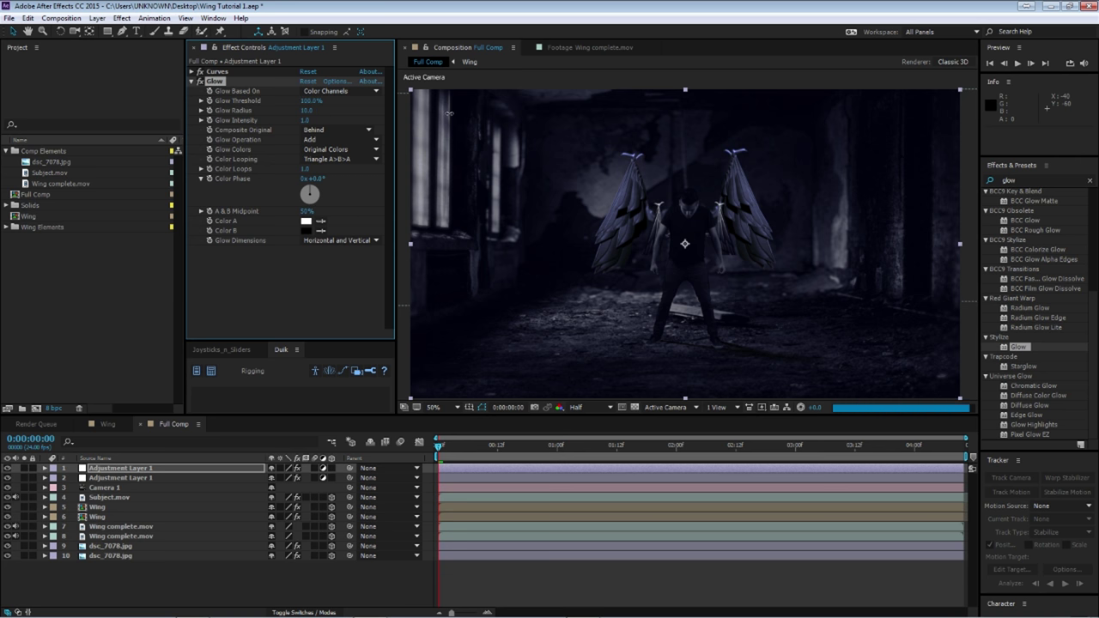
drag(311, 100, 355, 126)
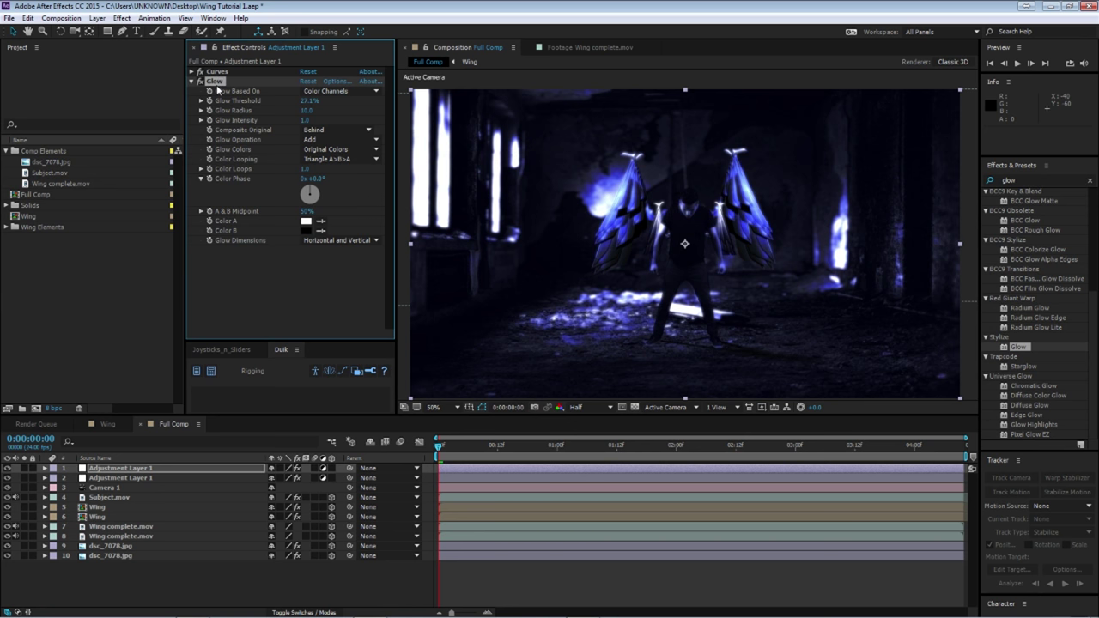
key(Delete)
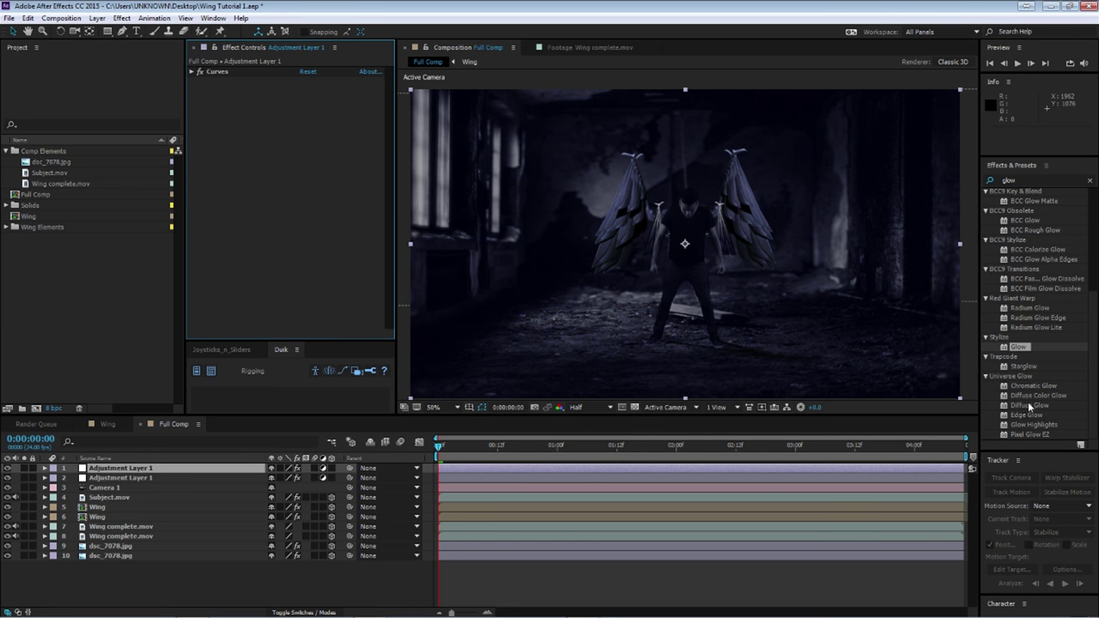
Trial Diffuse Glow with Threshold 20.0 and Intensity 4.0, then delete it.
drag(1028, 403, 331, 243)
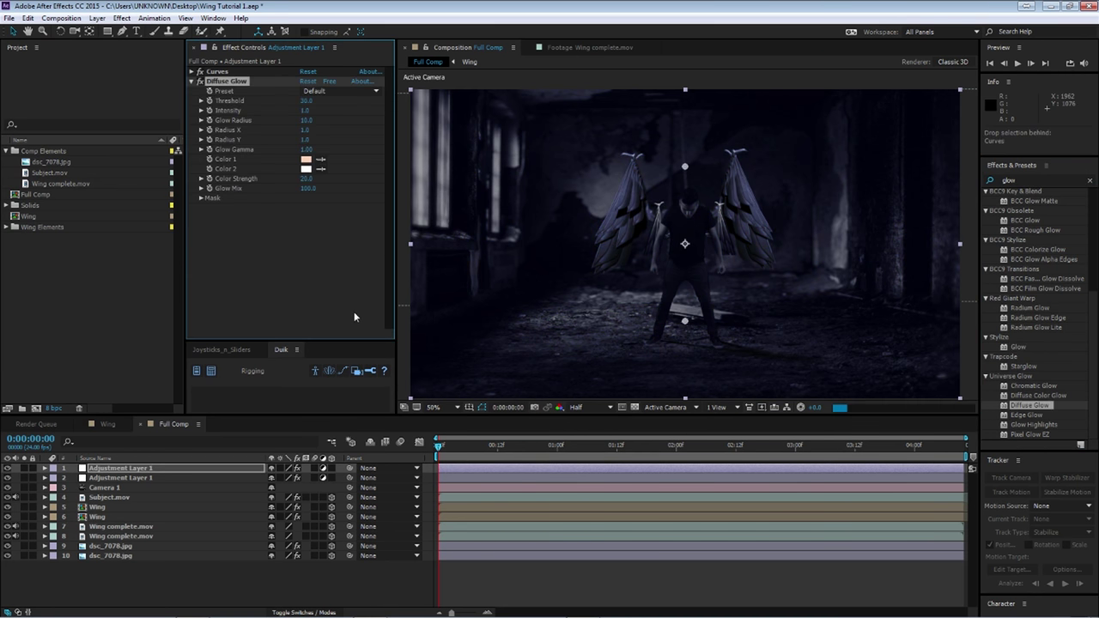
drag(303, 104, 340, 104)
drag(431, 104, 230, 111)
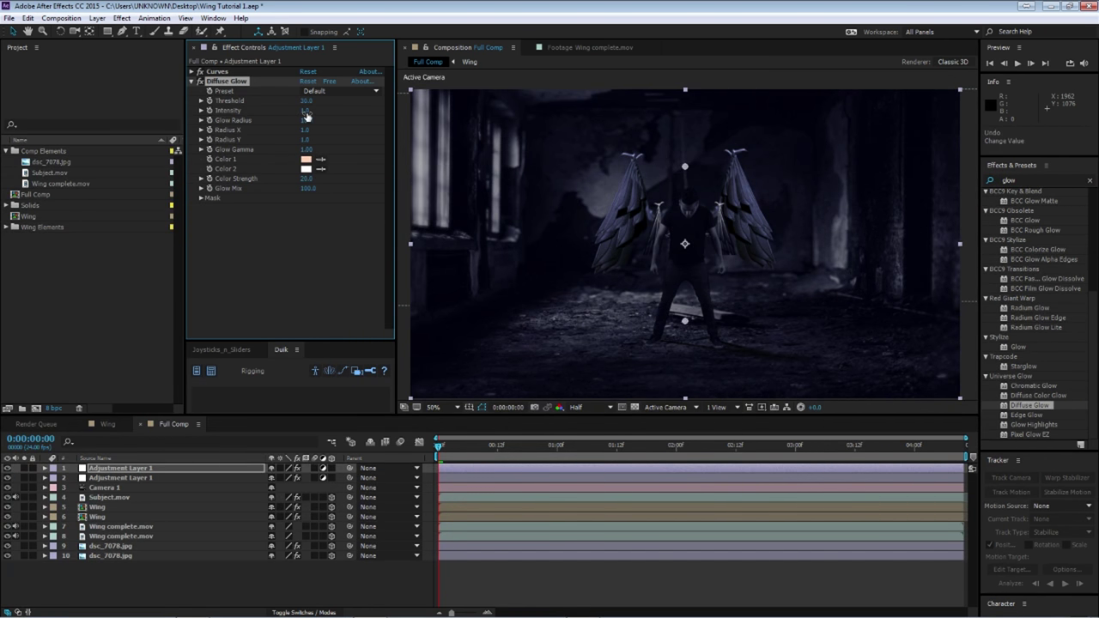
drag(304, 110, 520, 111)
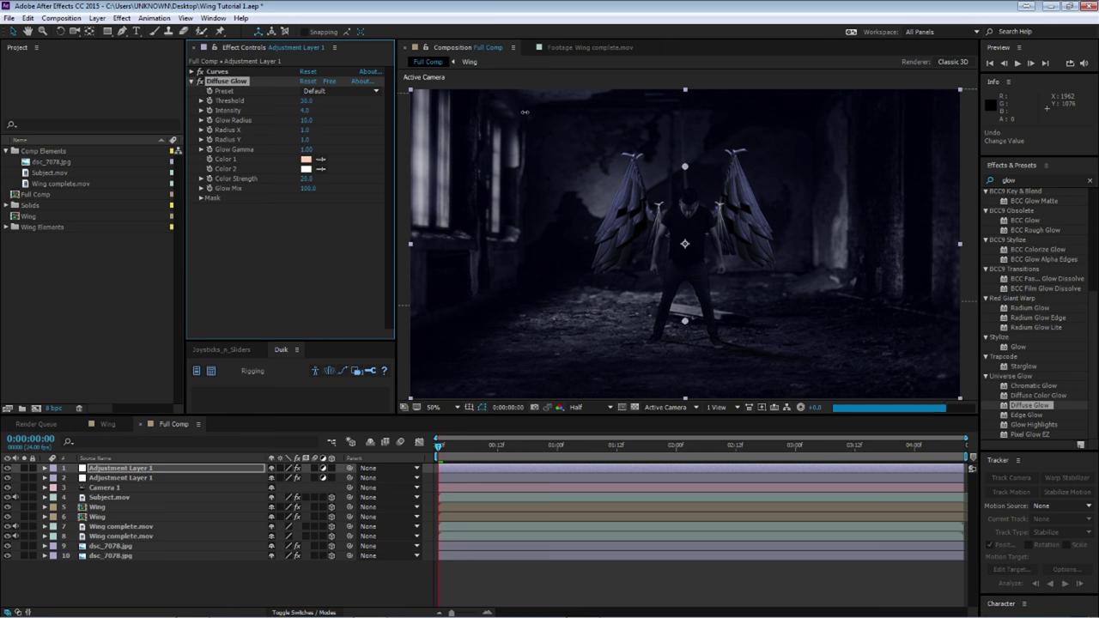
drag(524, 111, 309, 112)
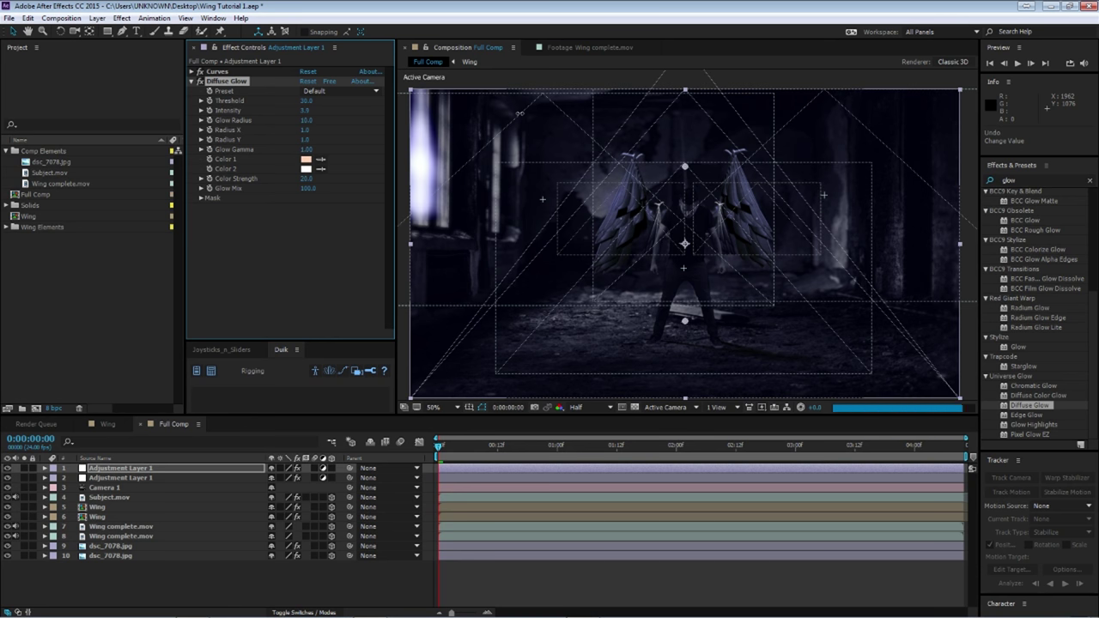
key(Delete)
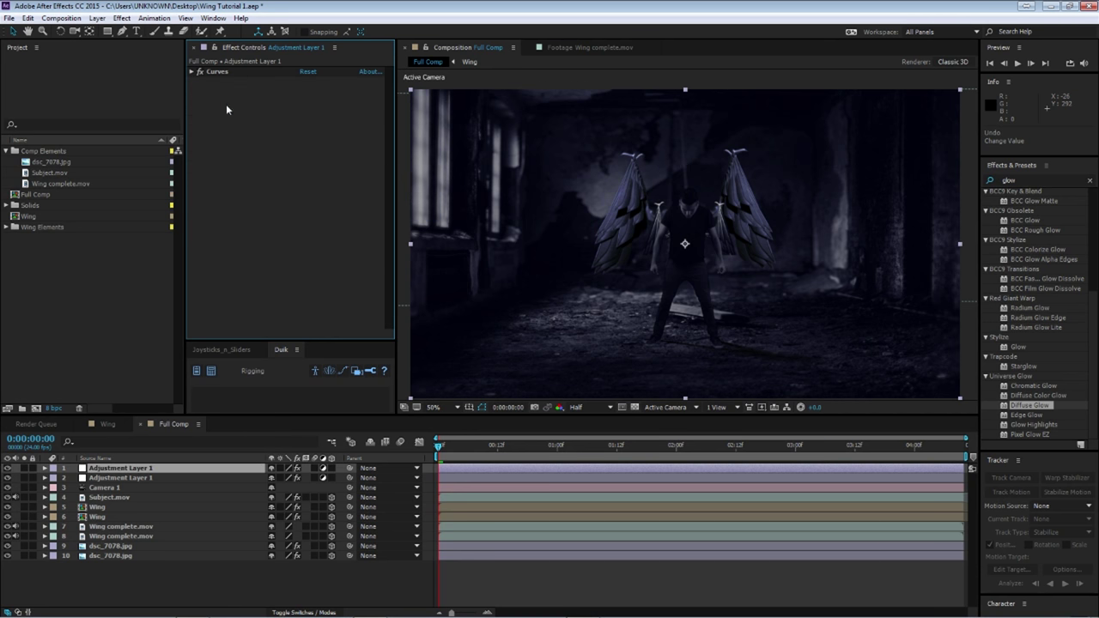
Apply Trapcode Shine to Adjustment Layer 1 with its Source Point at the left window.
click(1025, 182)
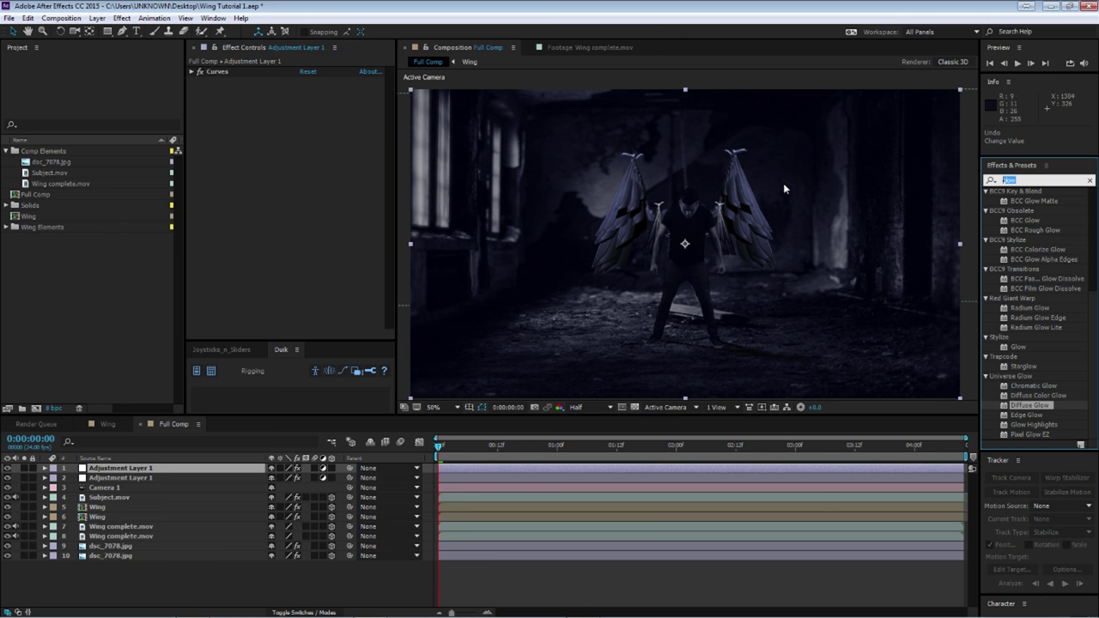
text(shine)
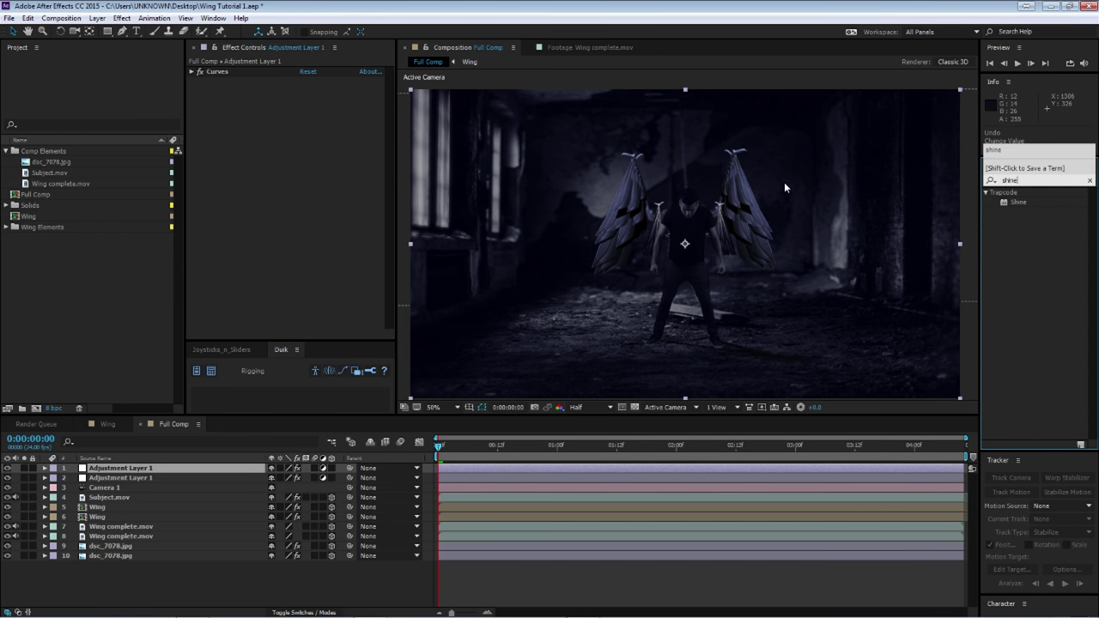
drag(1021, 206, 152, 470)
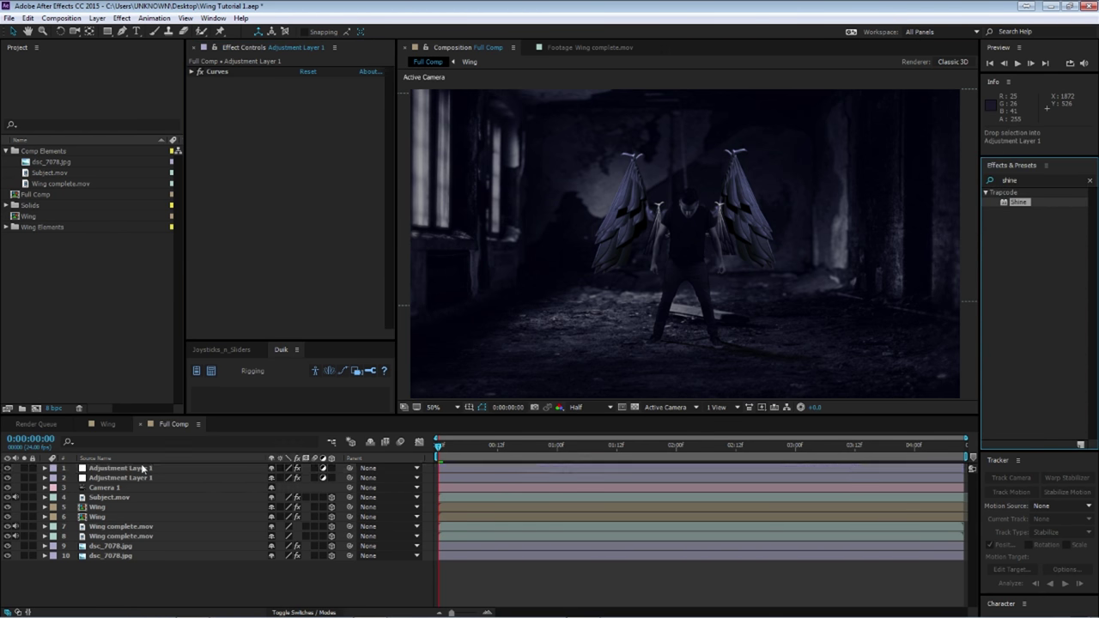
click(305, 101)
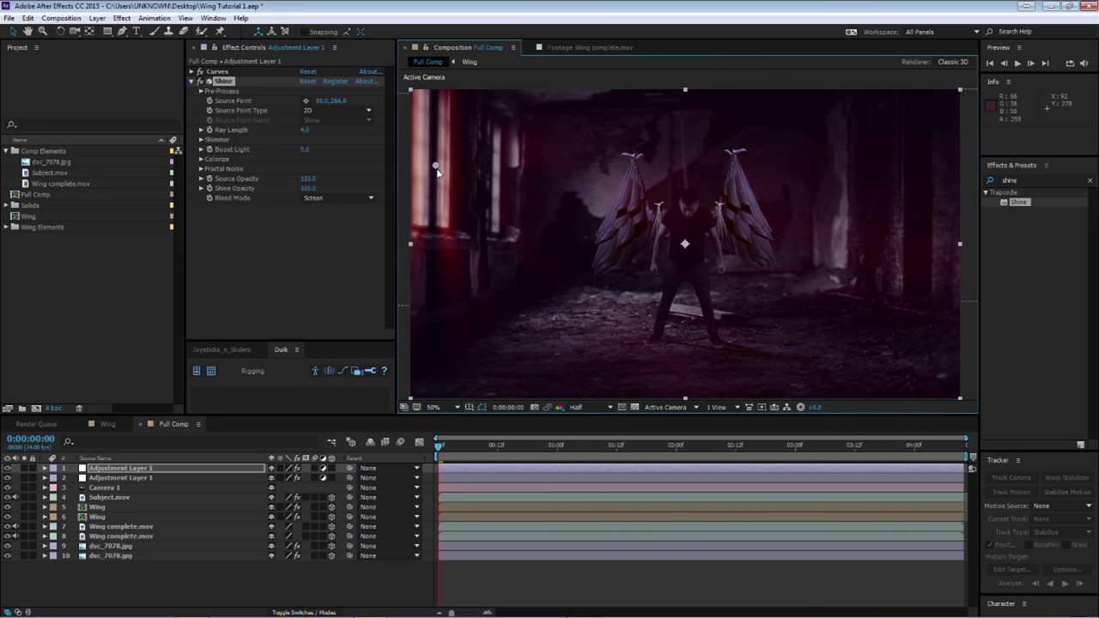
click(429, 164)
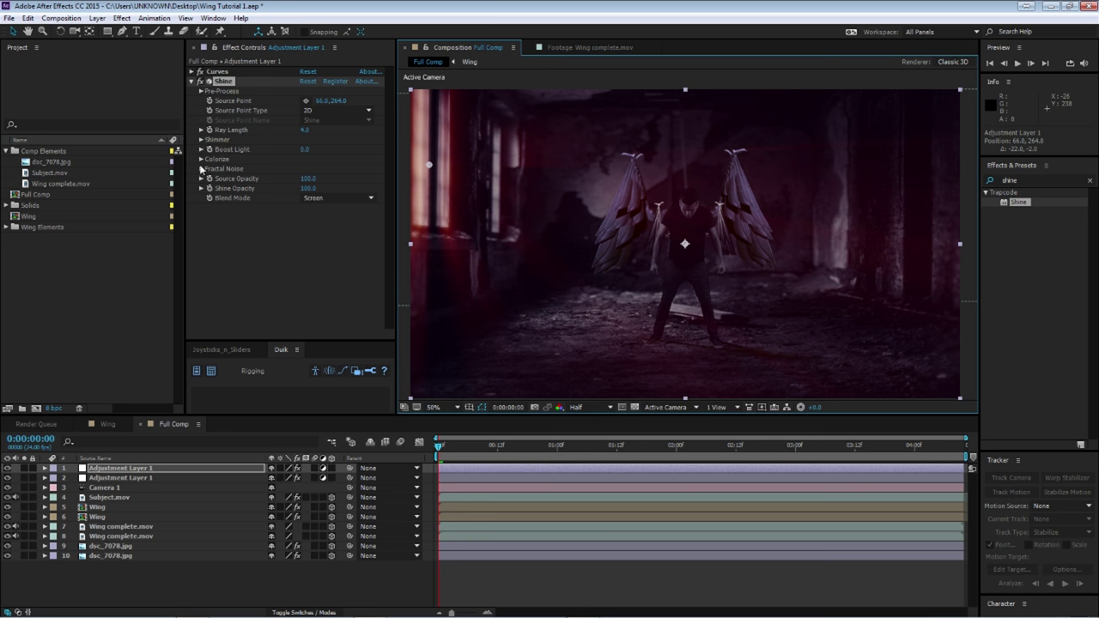
Inspect Shine's Colorize options, then deselect the layer to view the render.
click(201, 158)
click(344, 168)
key(Escape)
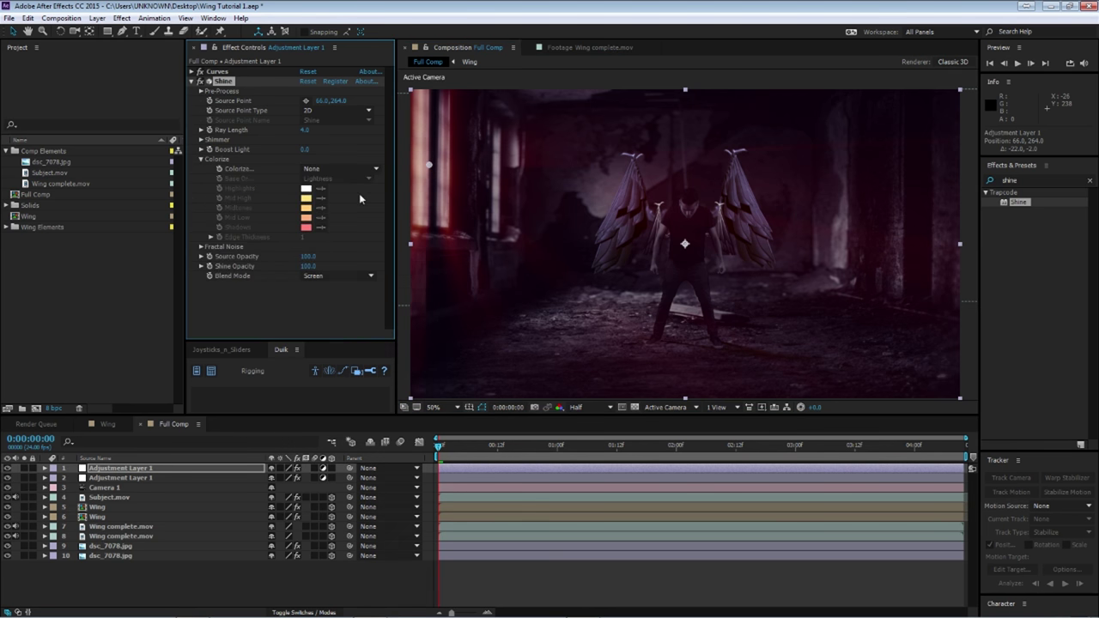
click(714, 341)
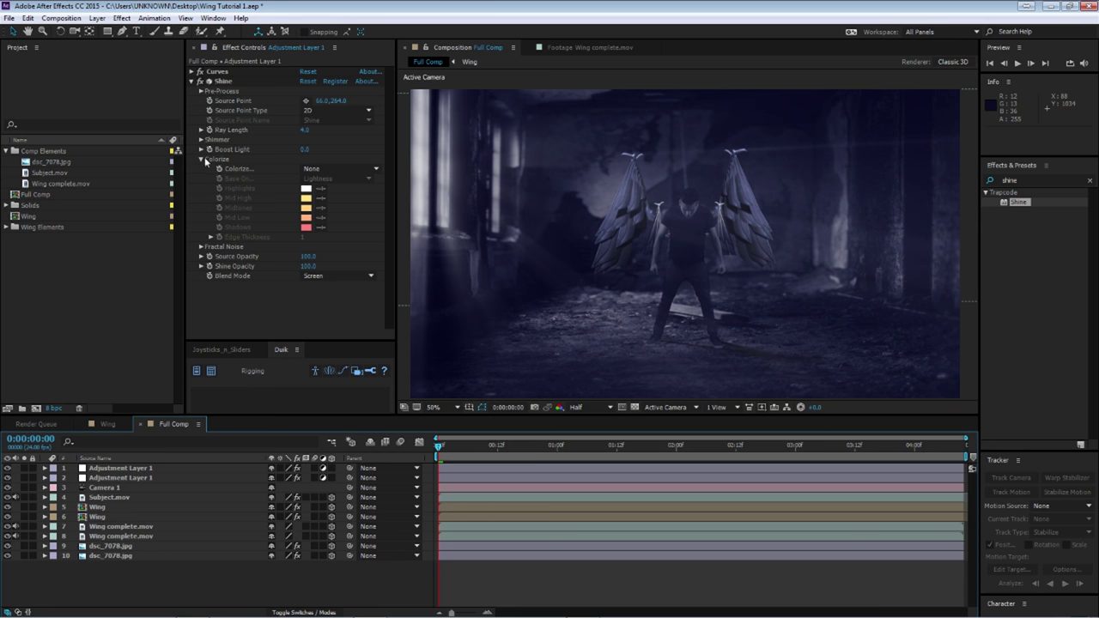
Enable Shine's Fractal Noise with Contrast and Opacity 100 and Size about 27.
click(201, 246)
scroll(341, 245, down, 3)
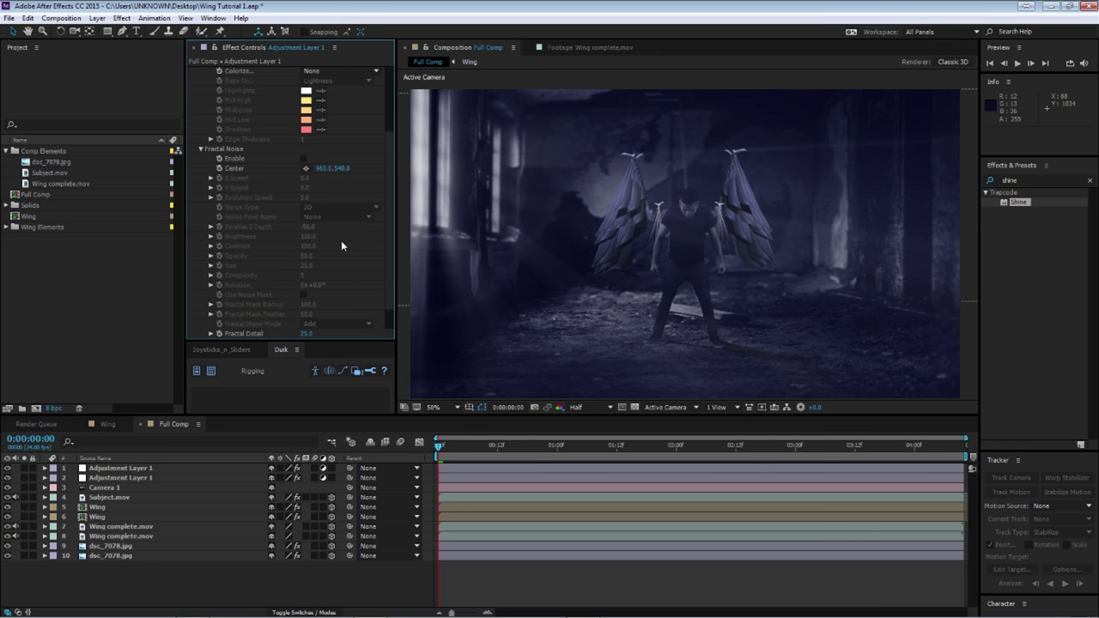
click(302, 159)
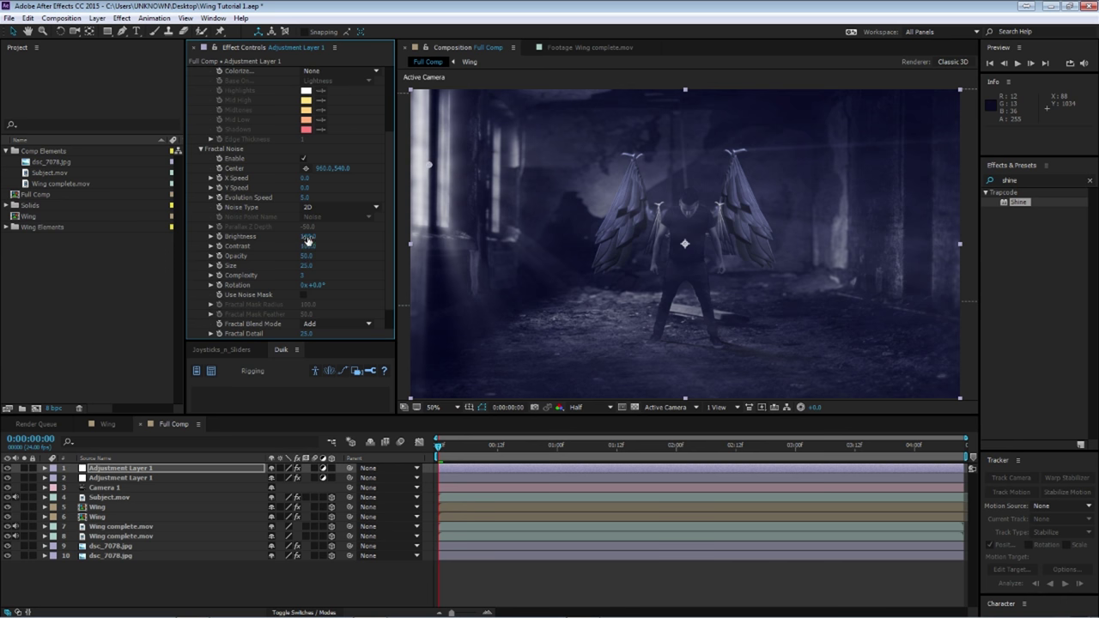
drag(307, 242, 250, 236)
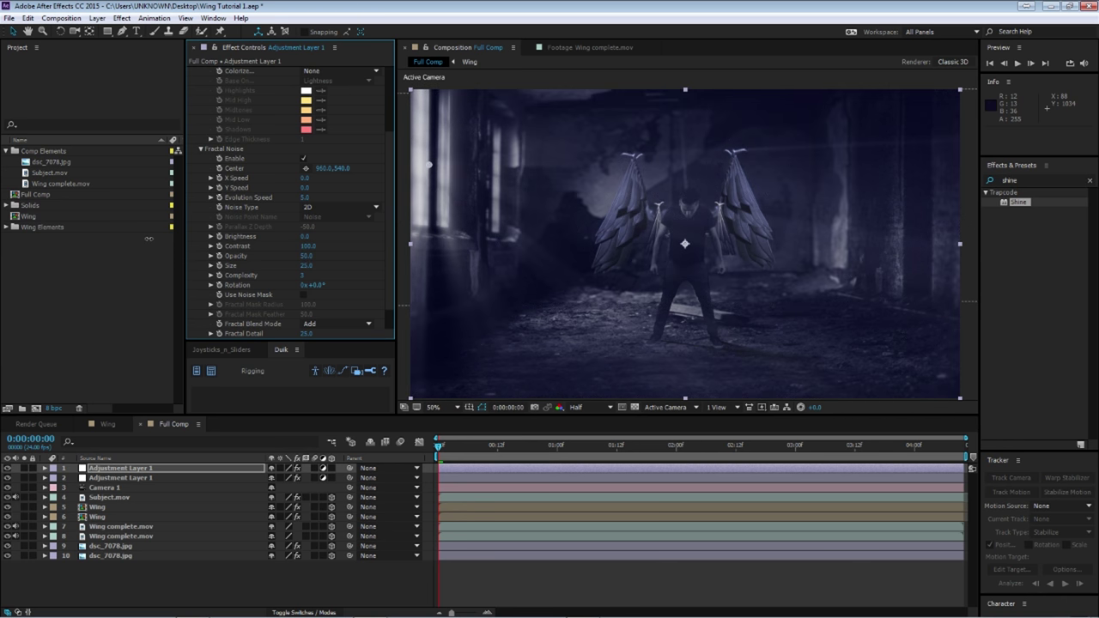
key(ctrl+z)
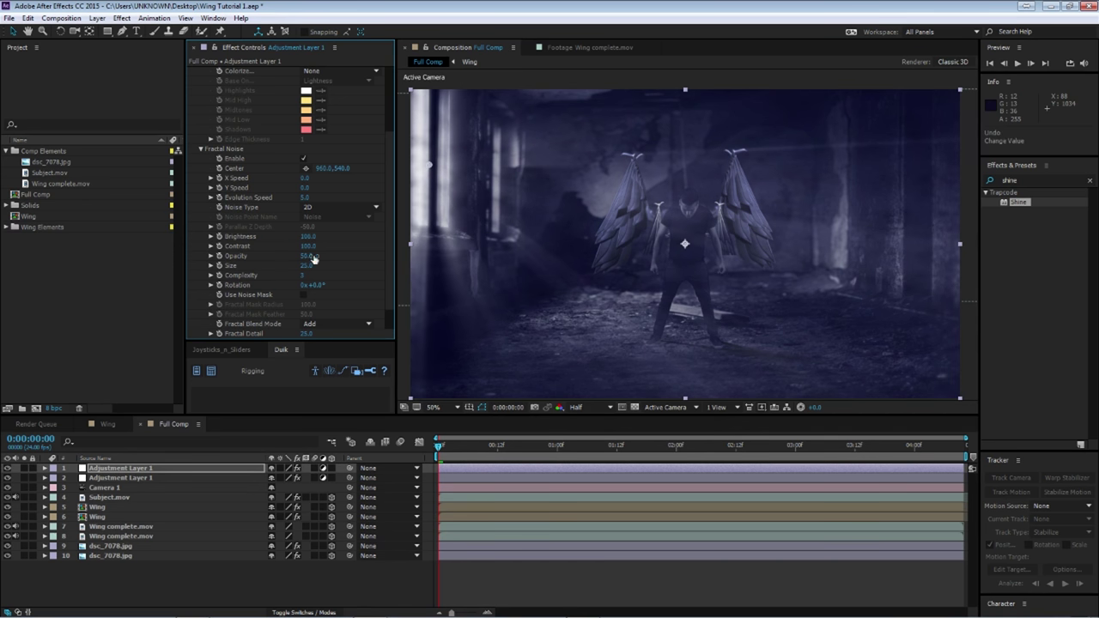
drag(289, 249, 335, 250)
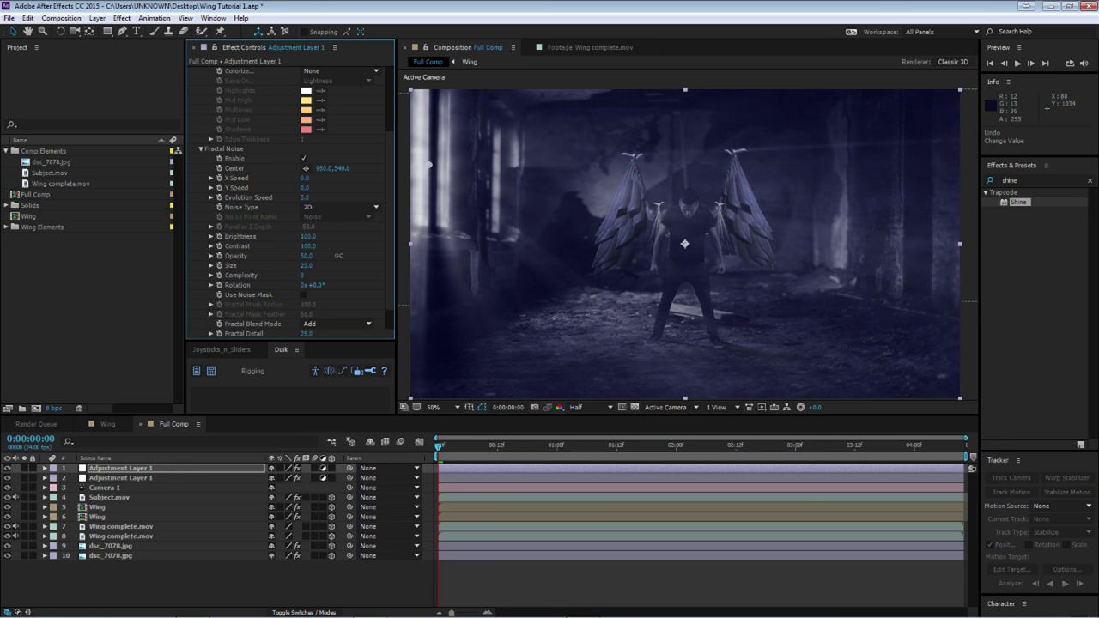
drag(339, 255, 475, 285)
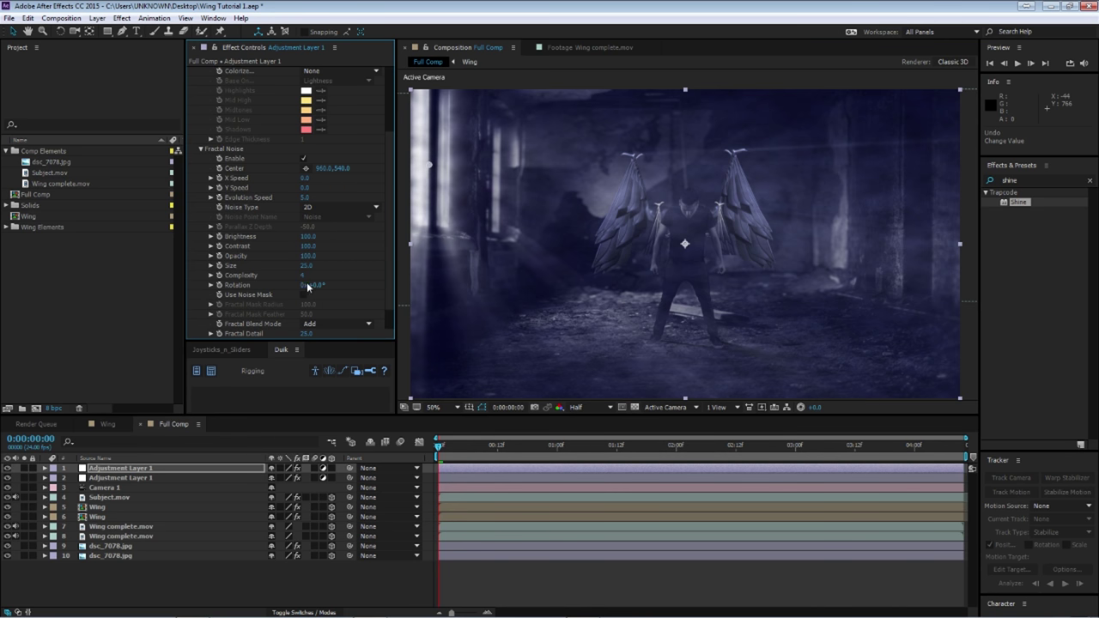
drag(315, 262, 332, 275)
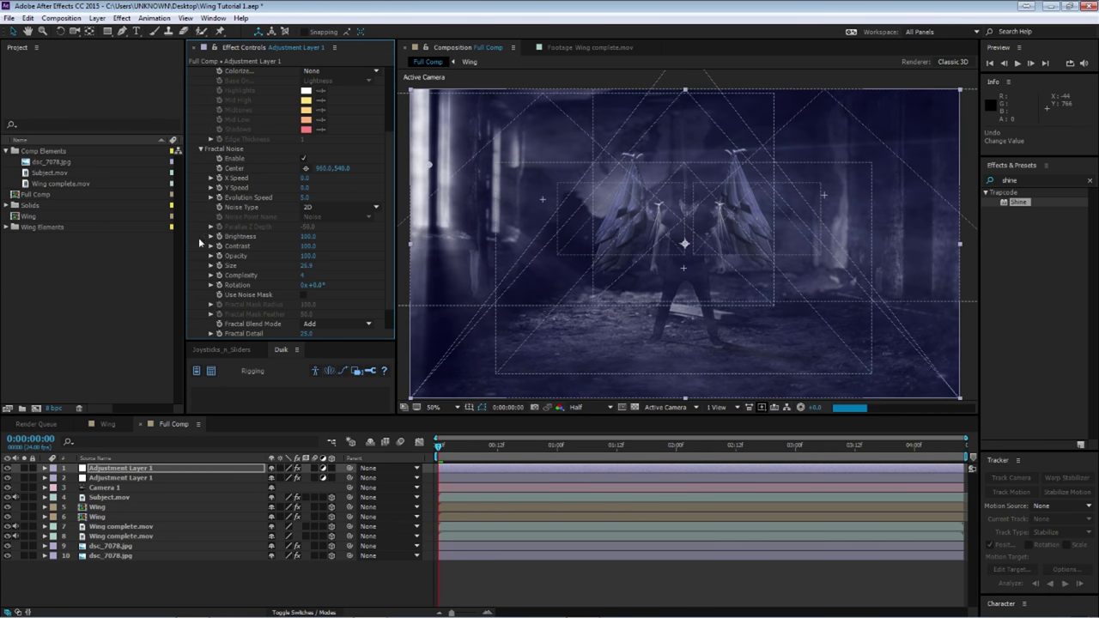
click(201, 148)
Set Shine's Ray Length to 4.0 and Boost Light to 0.3.
click(266, 310)
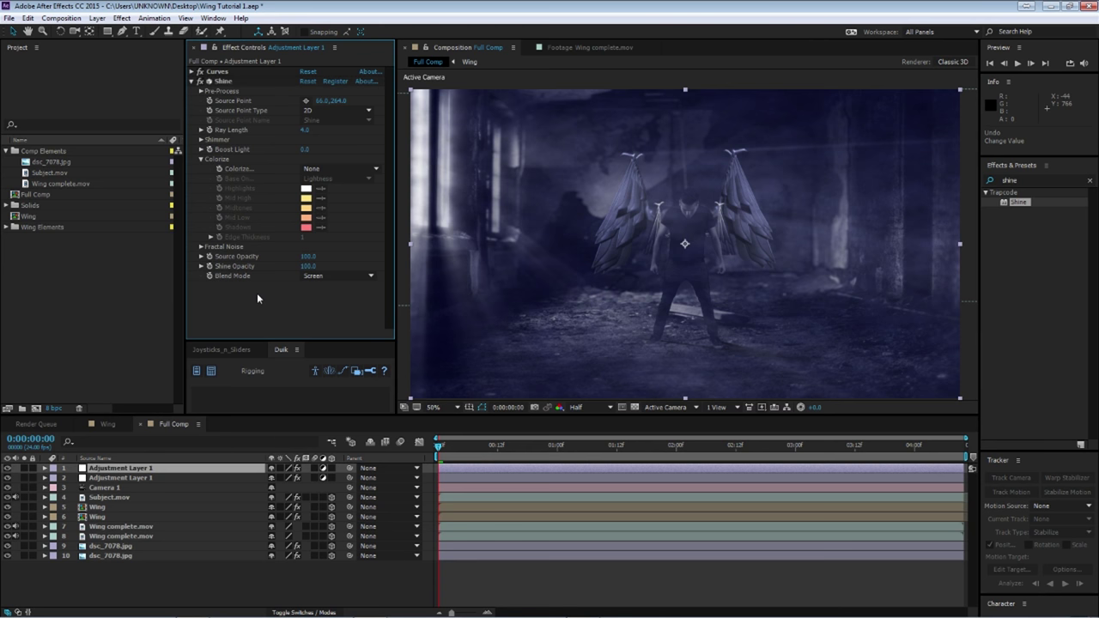
drag(306, 133, 295, 136)
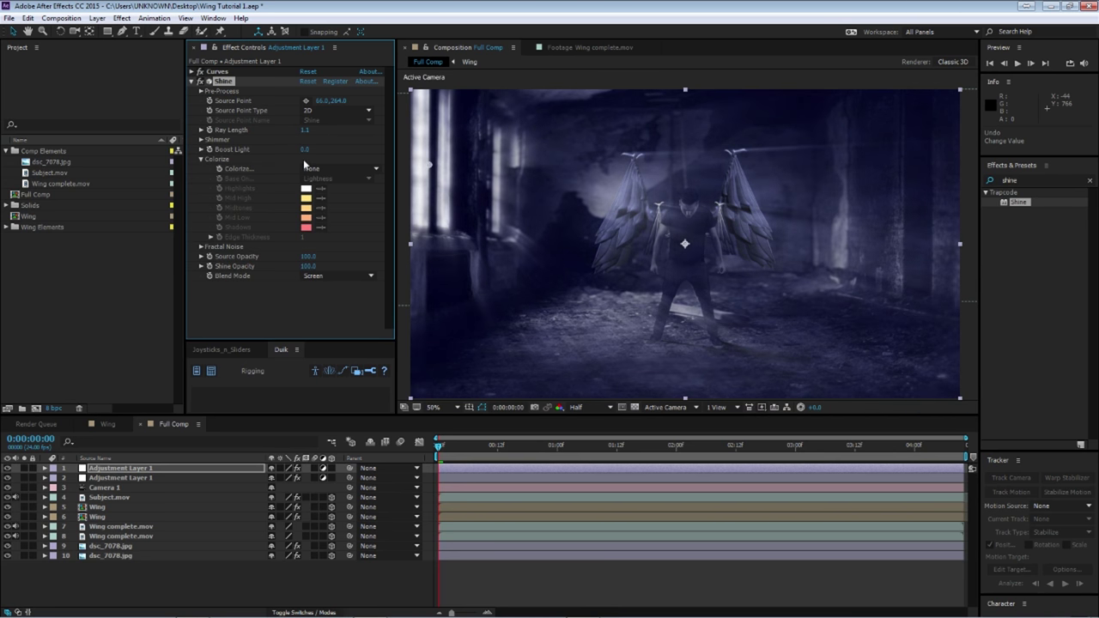
drag(303, 149, 303, 148)
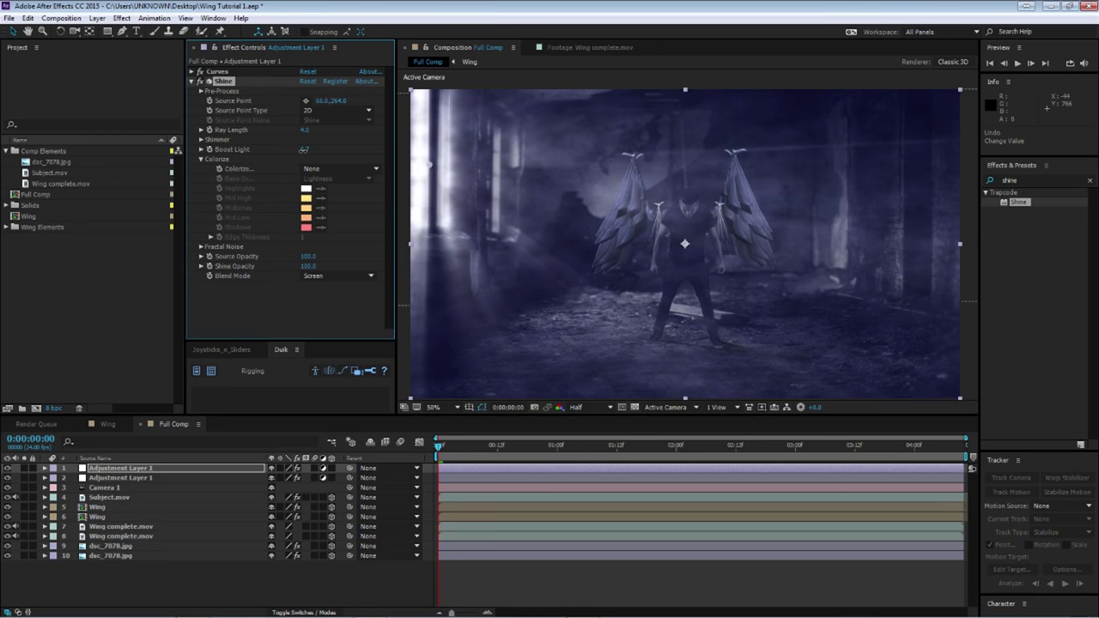
drag(304, 148, 296, 149)
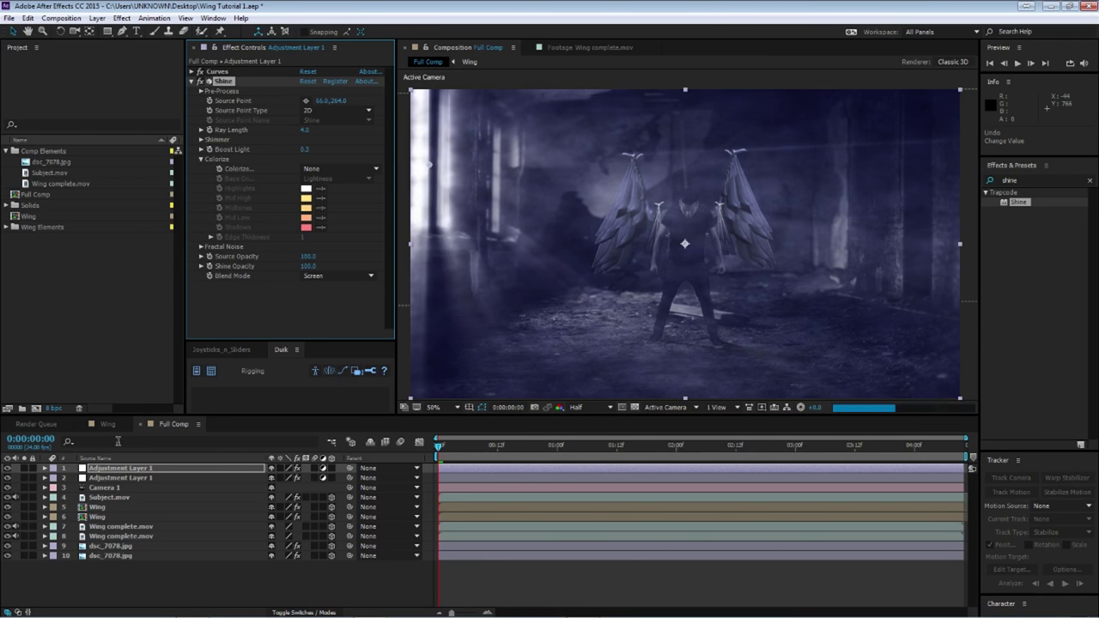
Move Curves below Shine and steepen its S-curve to darken the scene.
click(192, 82)
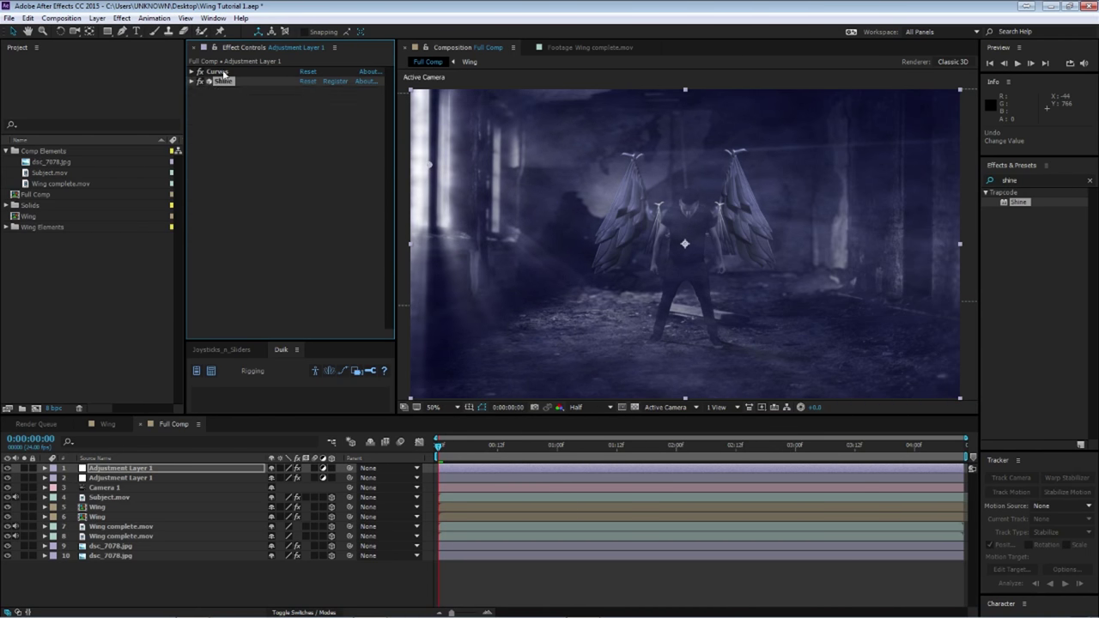
drag(218, 71, 216, 108)
click(192, 81)
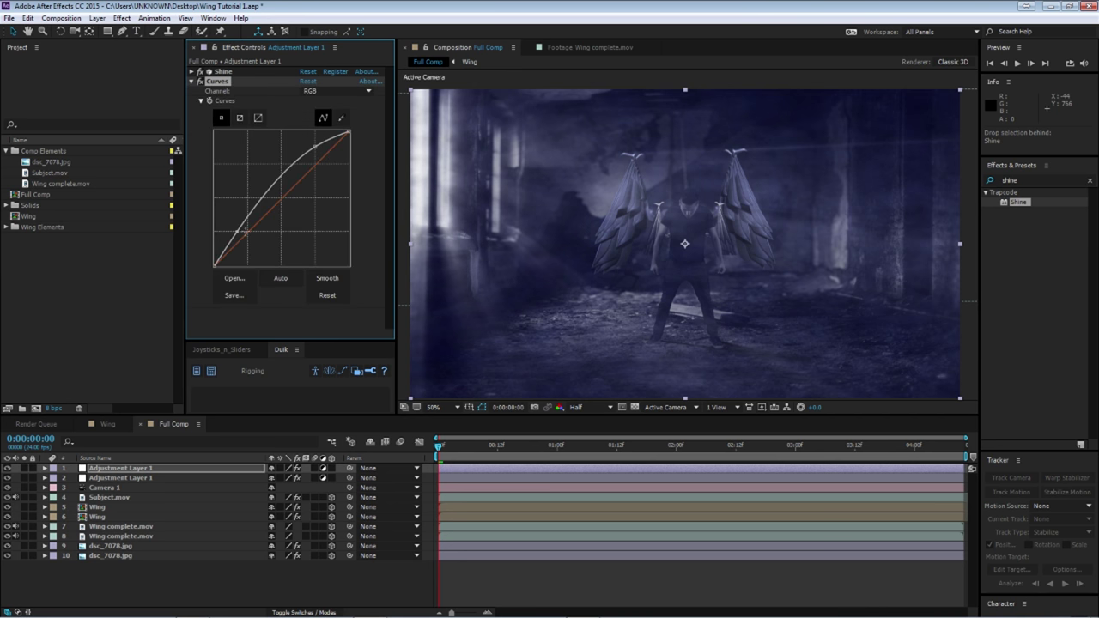
drag(236, 233, 254, 246)
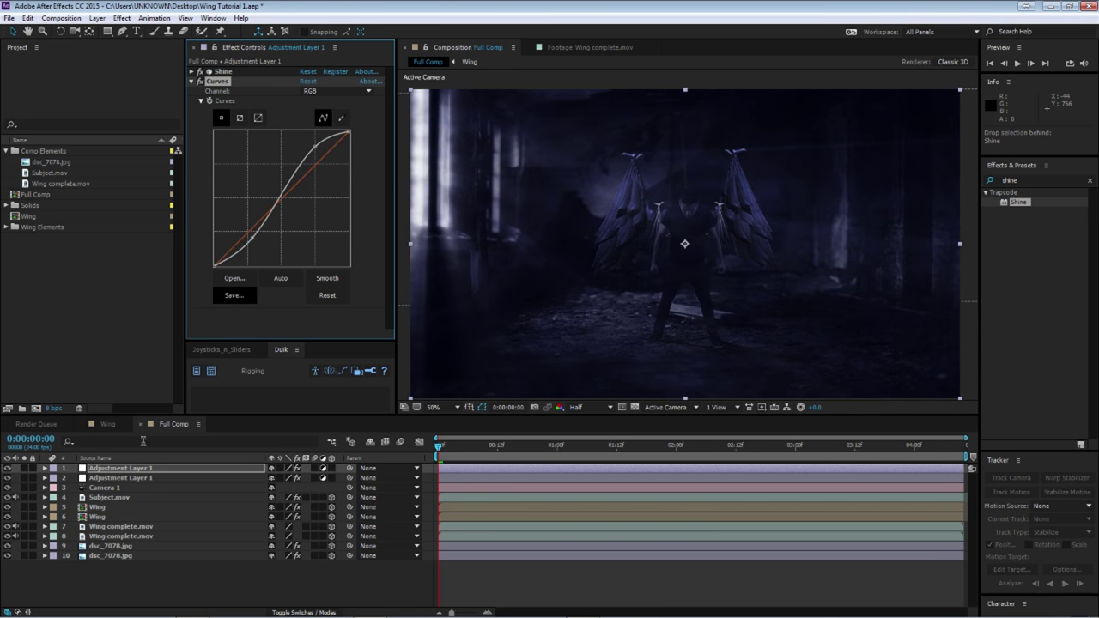
Duplicate Subject.mov, collapse its Tint, Curves, Exposure and Real Shadows effects, and select the Pen tool.
click(110, 498)
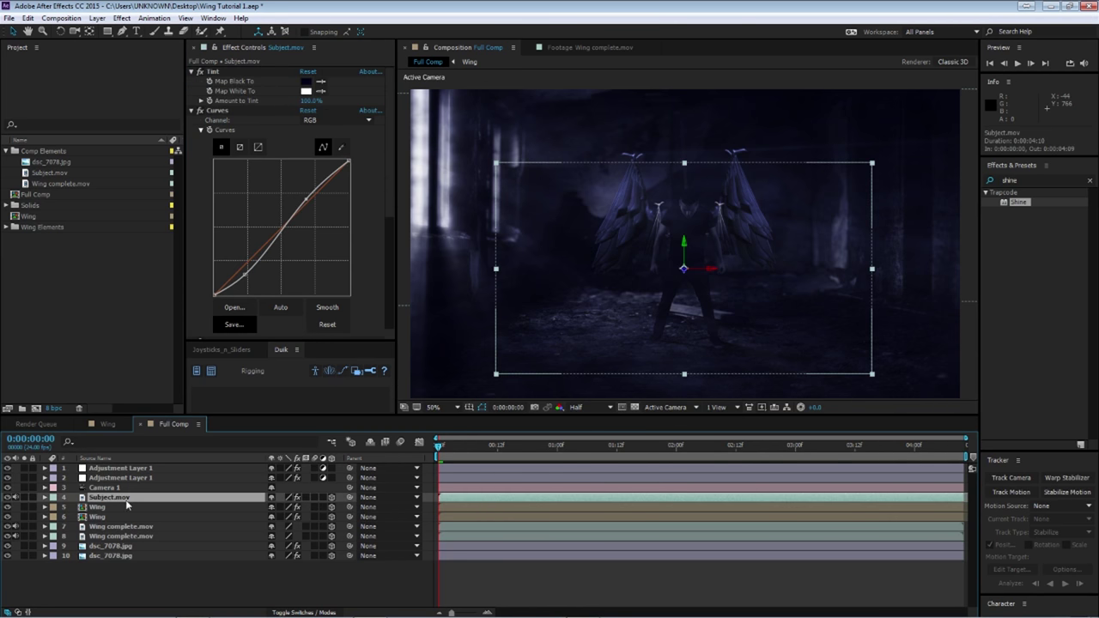
key(ctrl+d)
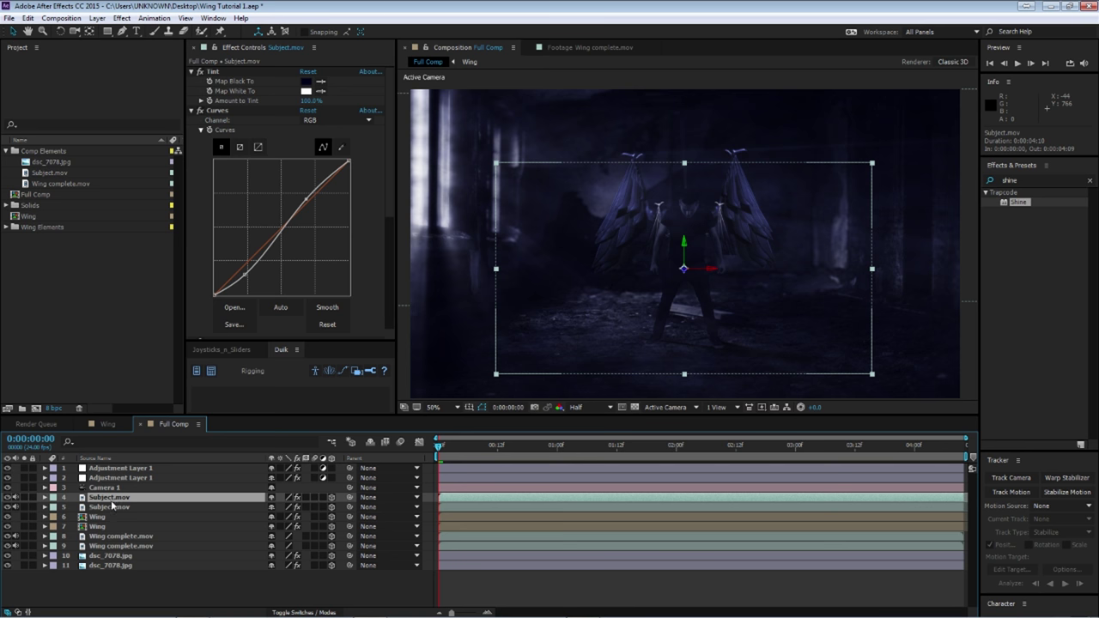
click(196, 73)
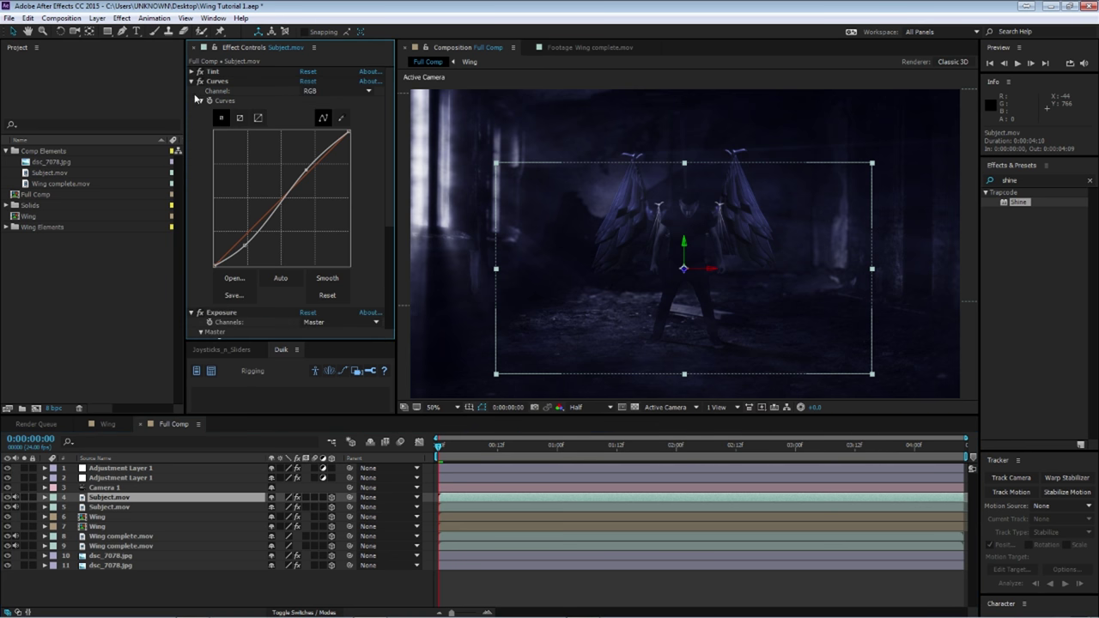
click(193, 82)
click(191, 91)
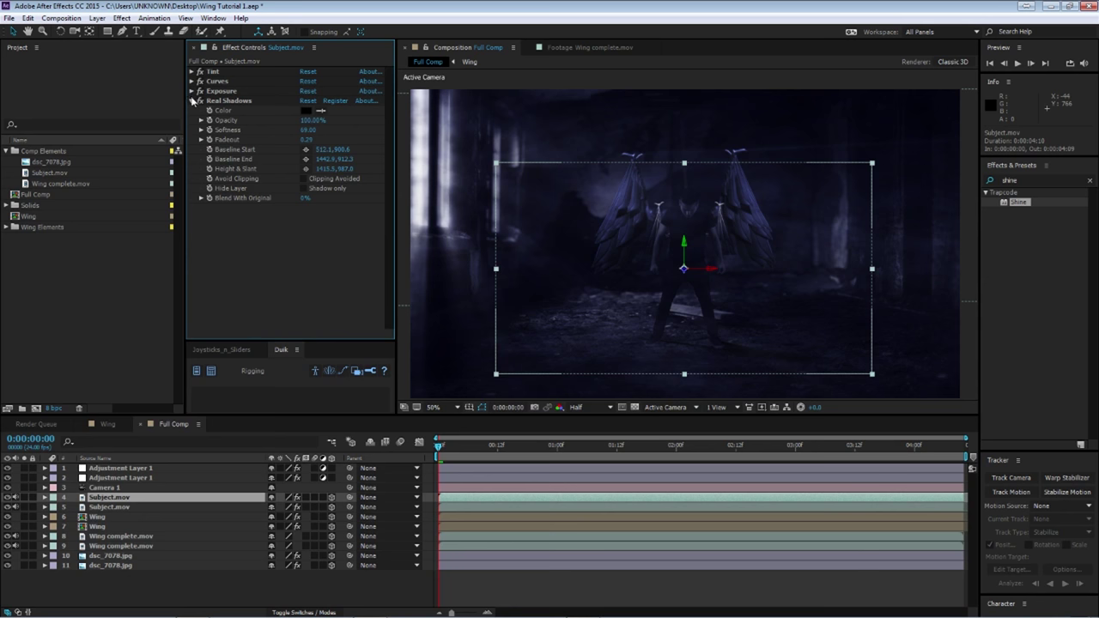
click(191, 101)
click(108, 500)
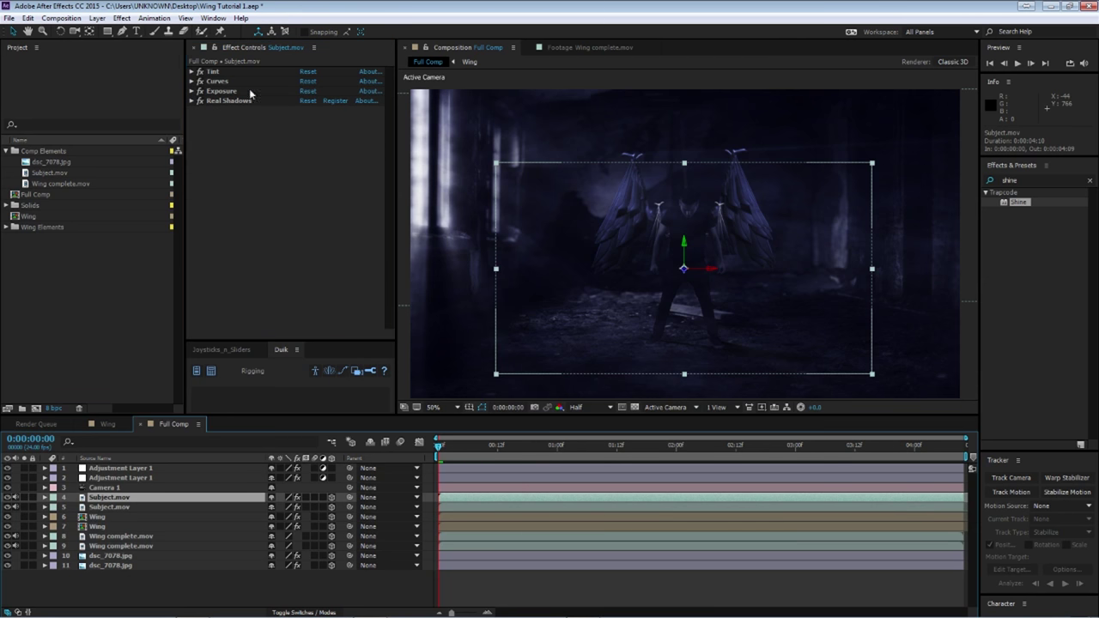
click(122, 31)
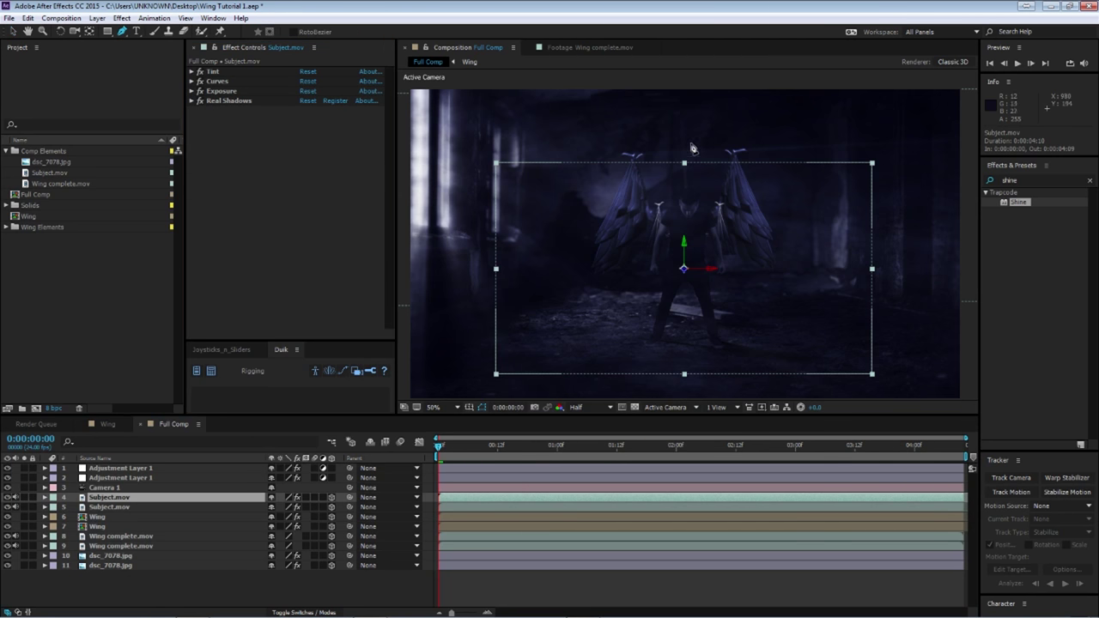
Draw a closed five-point Pen mask around the subject on Subject.mov.
click(770, 149)
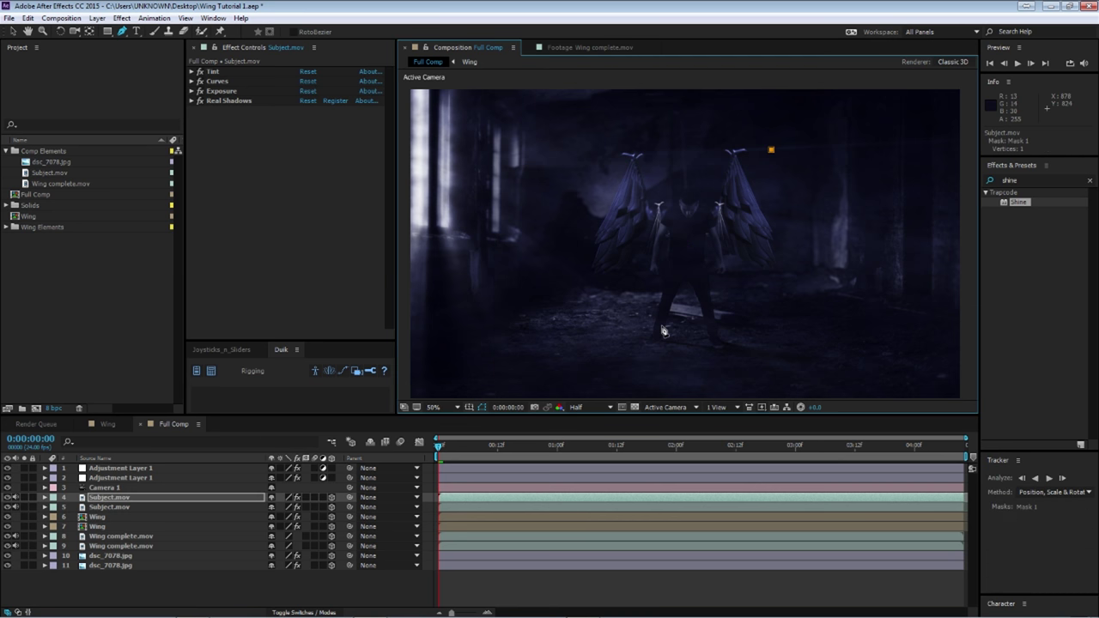
drag(663, 331, 666, 405)
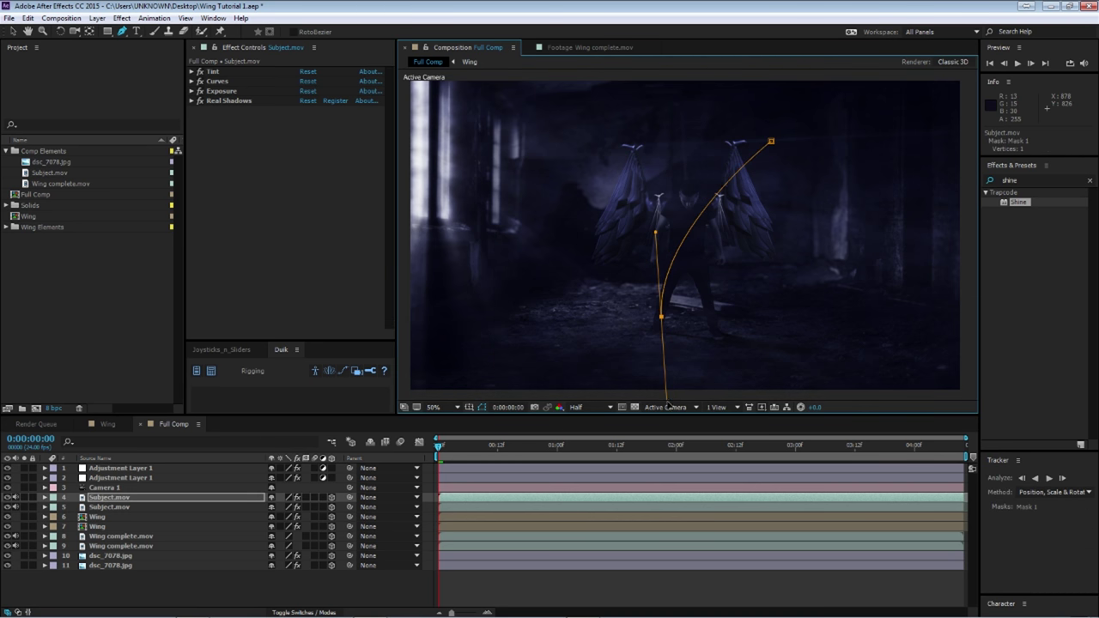
click(766, 369)
drag(870, 329, 867, 286)
click(864, 182)
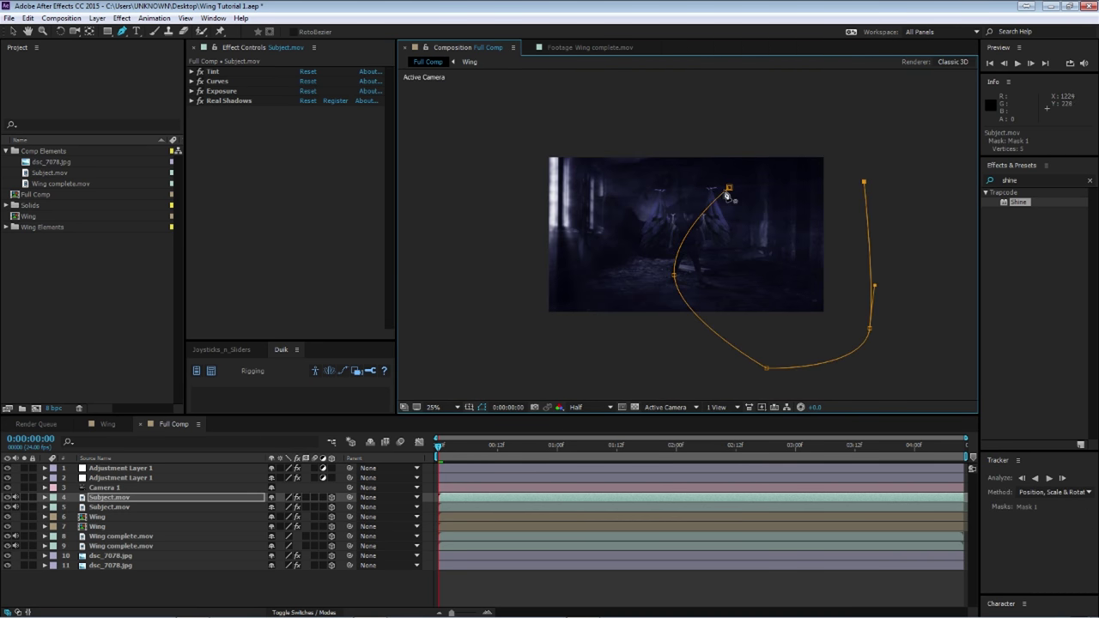
click(729, 187)
key(.)
Feather the mask 100 pixels and darken the masked area with Exposure -5.77.
key(f)
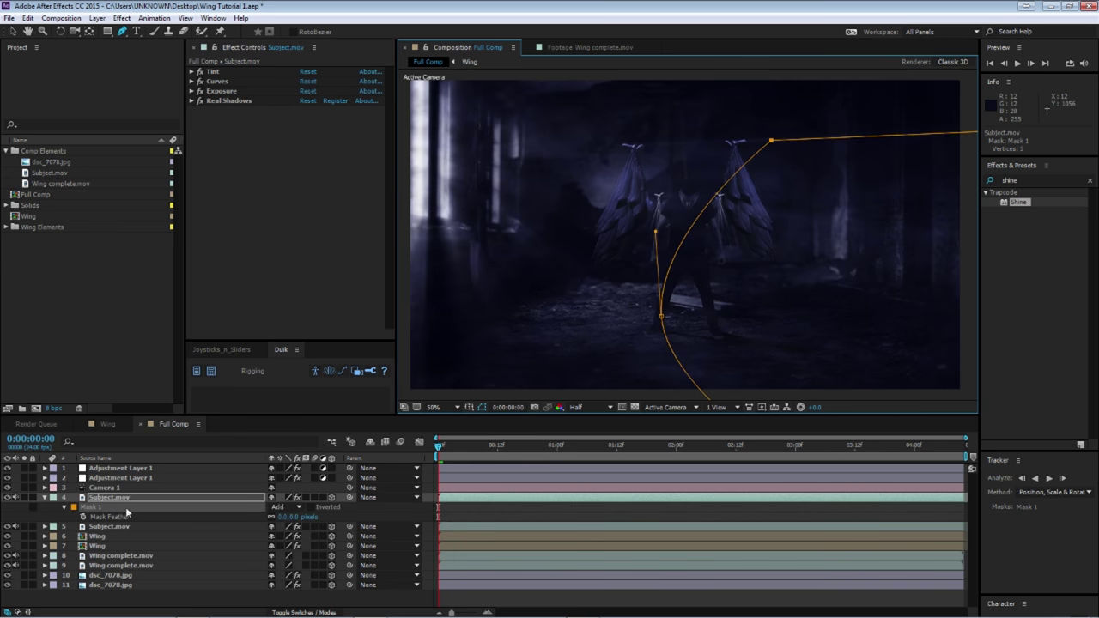
click(284, 517)
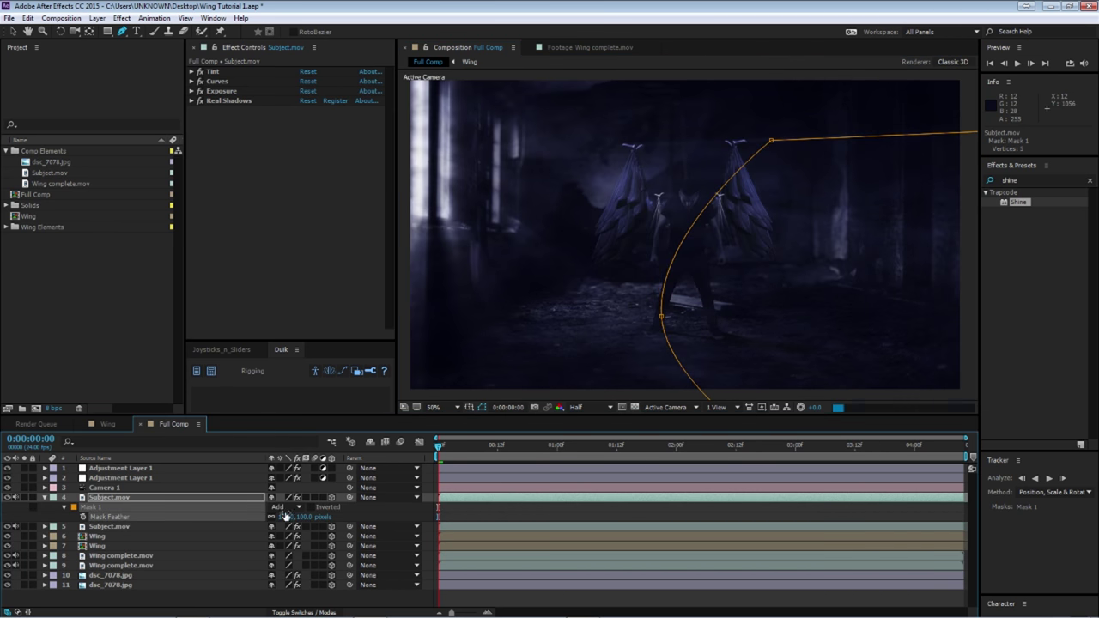
click(192, 91)
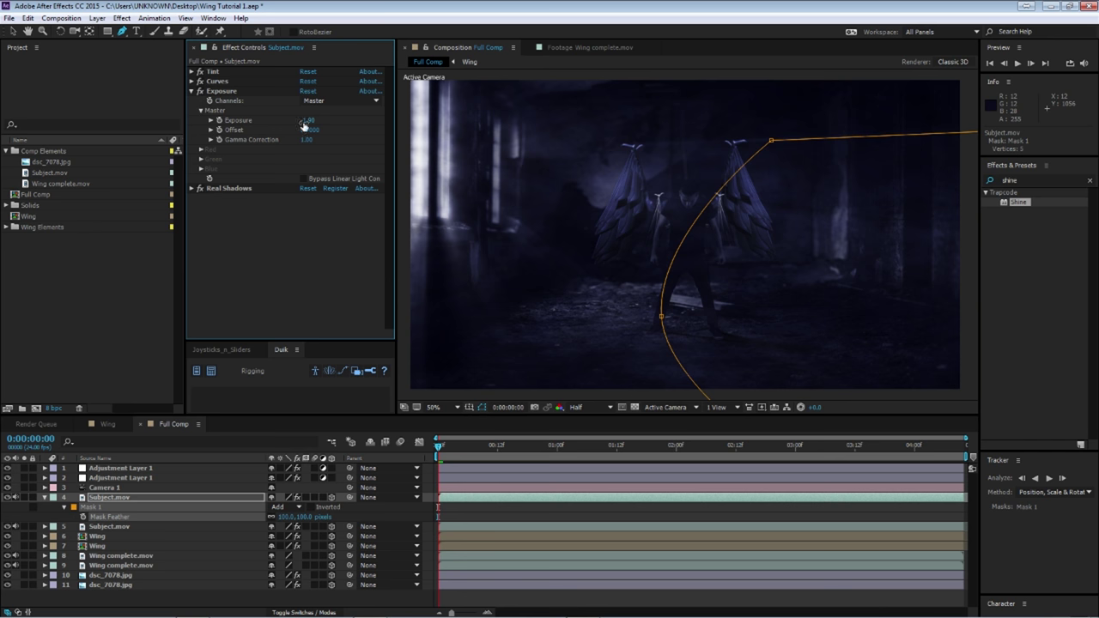
drag(303, 126, 298, 174)
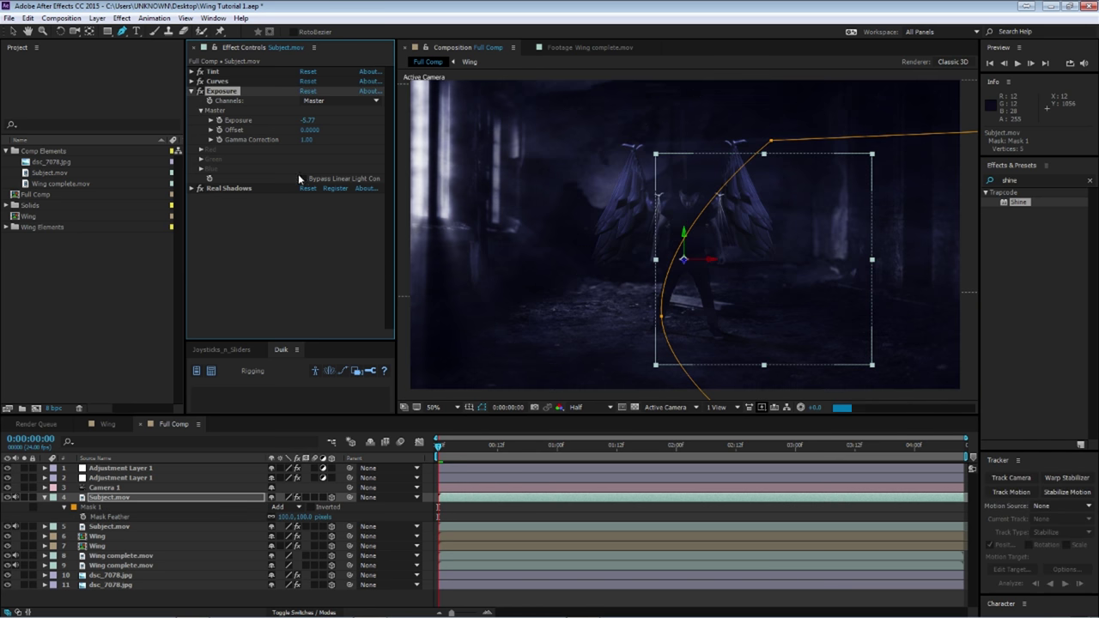
click(214, 598)
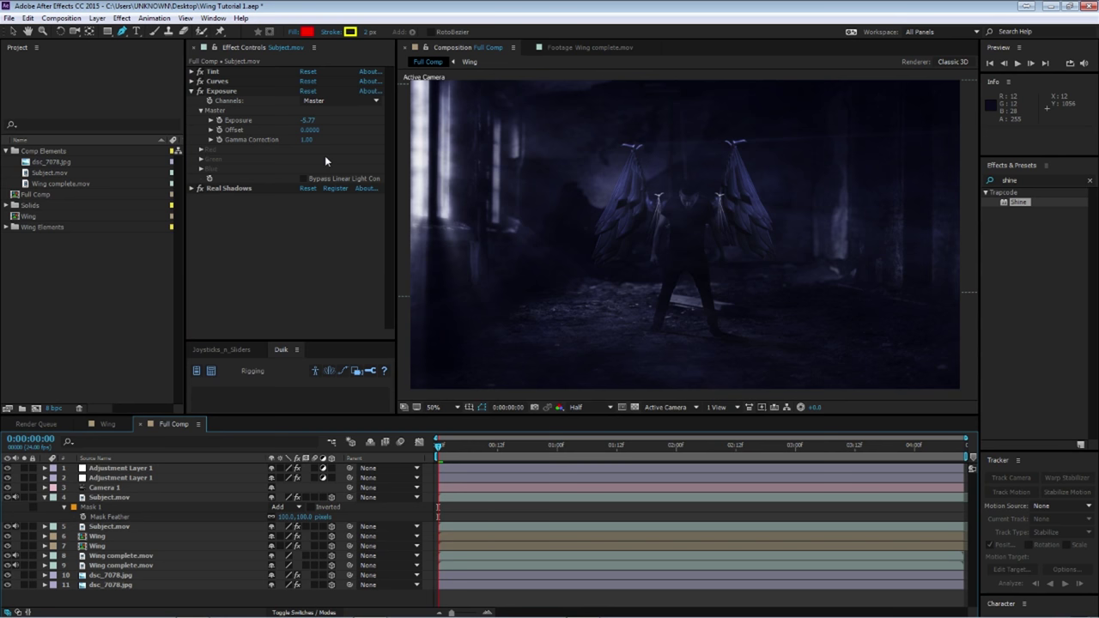
click(45, 498)
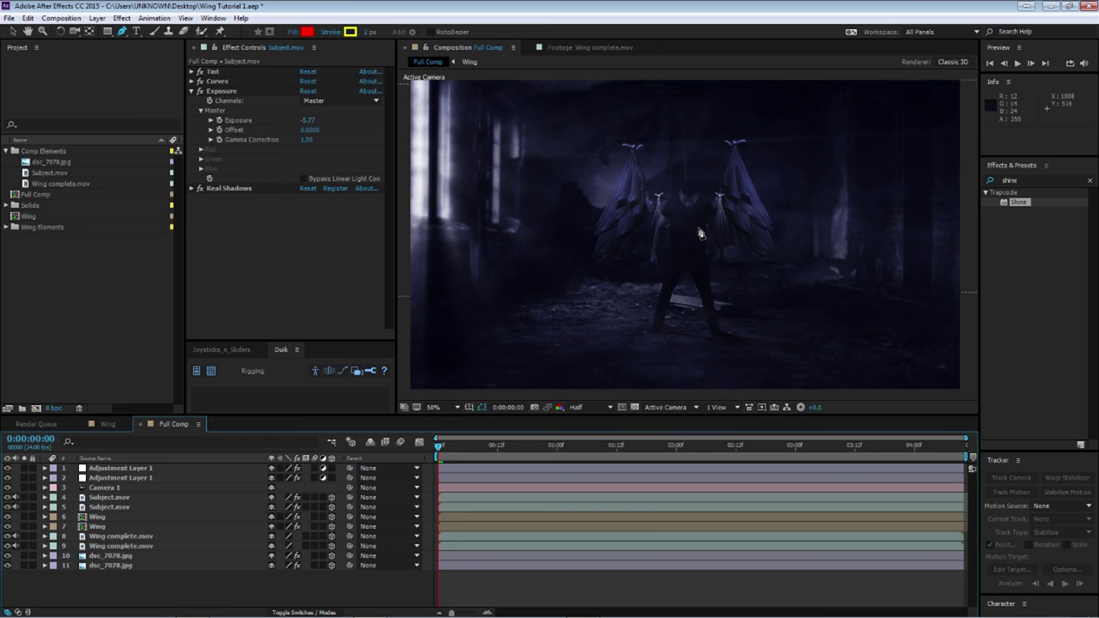
key(v)
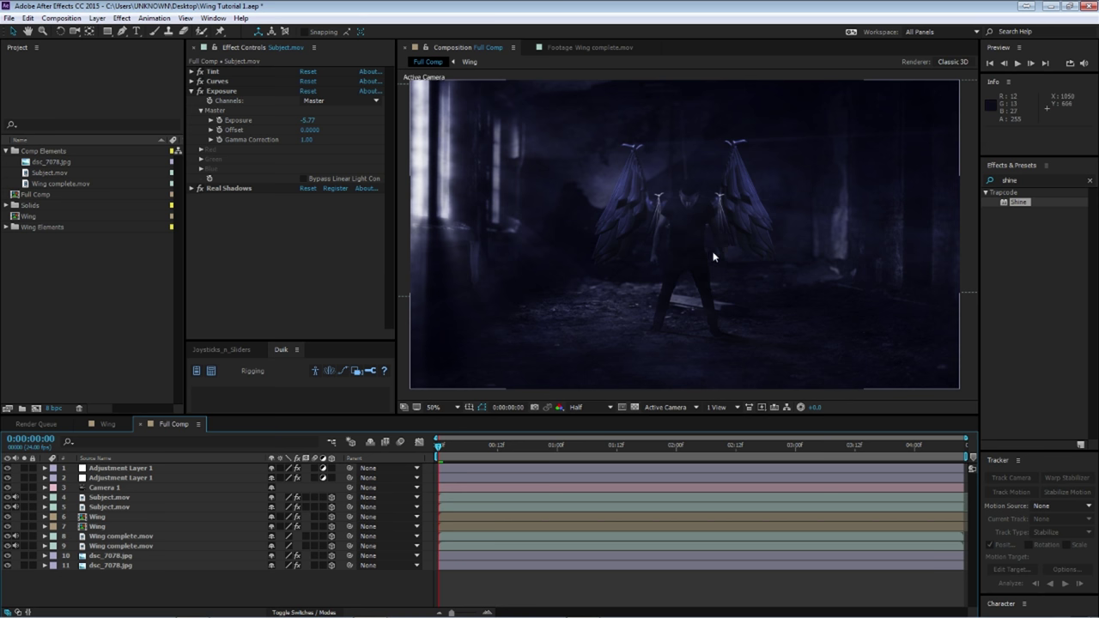
Apply the Exposure effect, found by searching 'expo', to layer 9 Wing complete.mov.
click(109, 508)
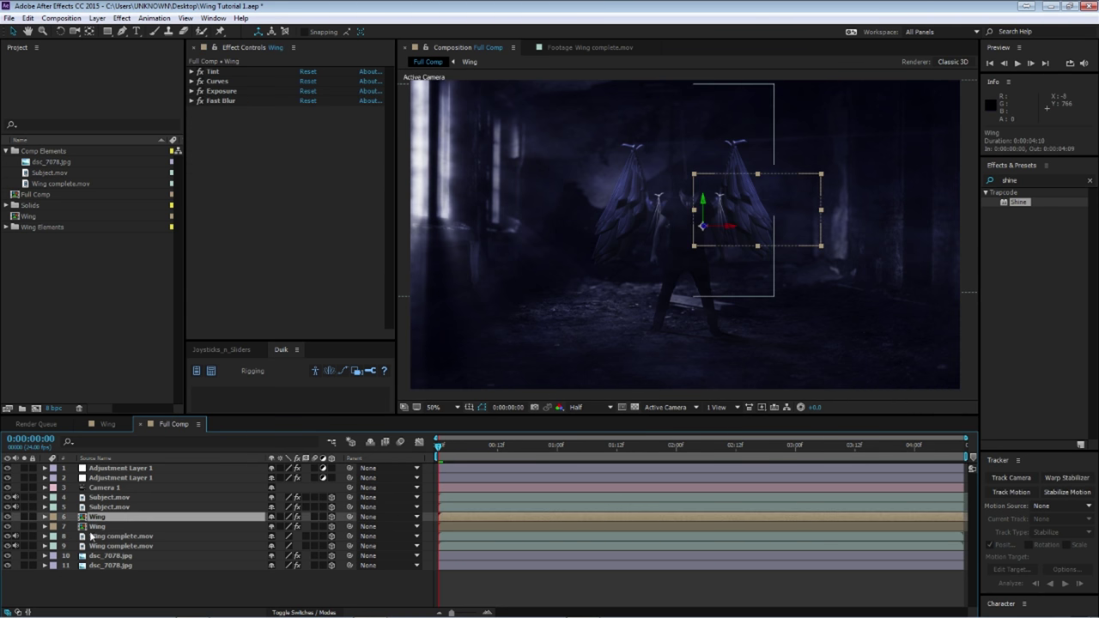
click(94, 536)
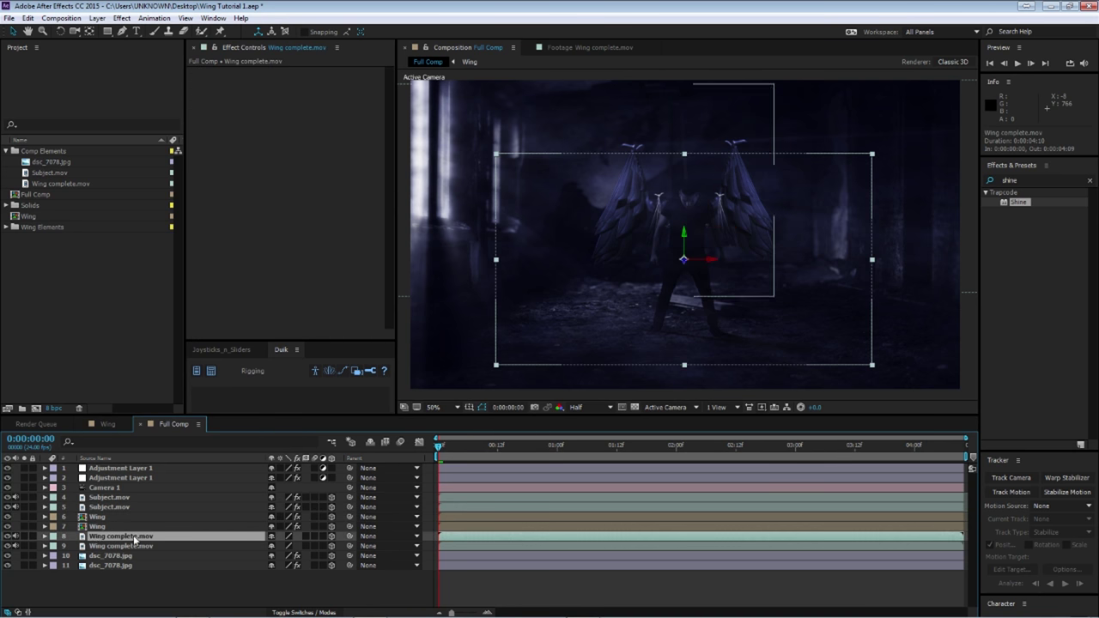
click(134, 548)
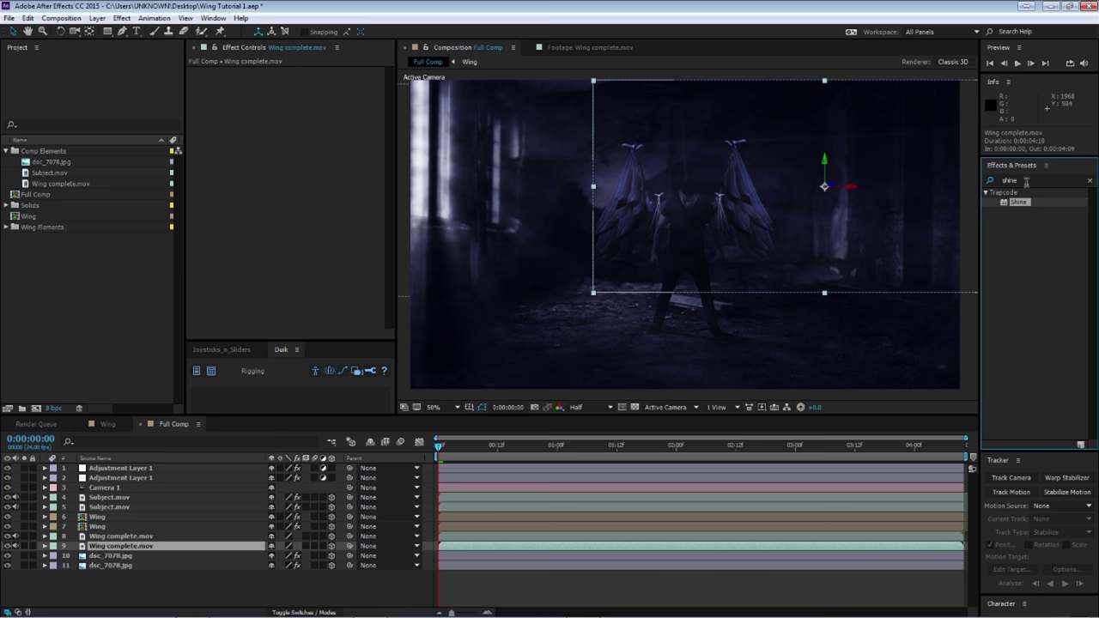
click(997, 178)
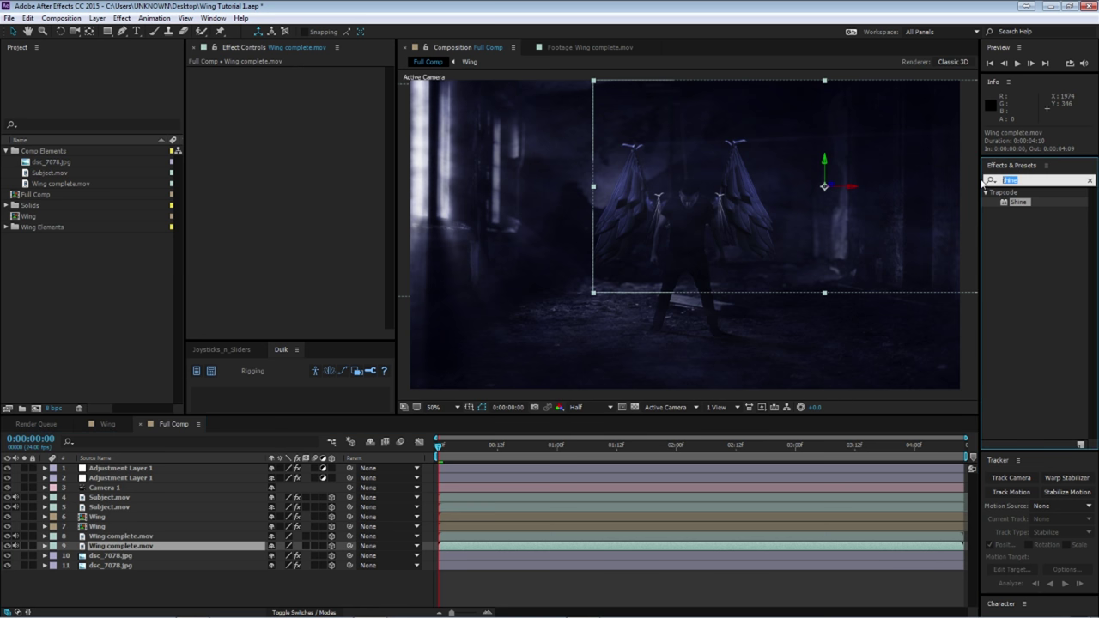
text(expo)
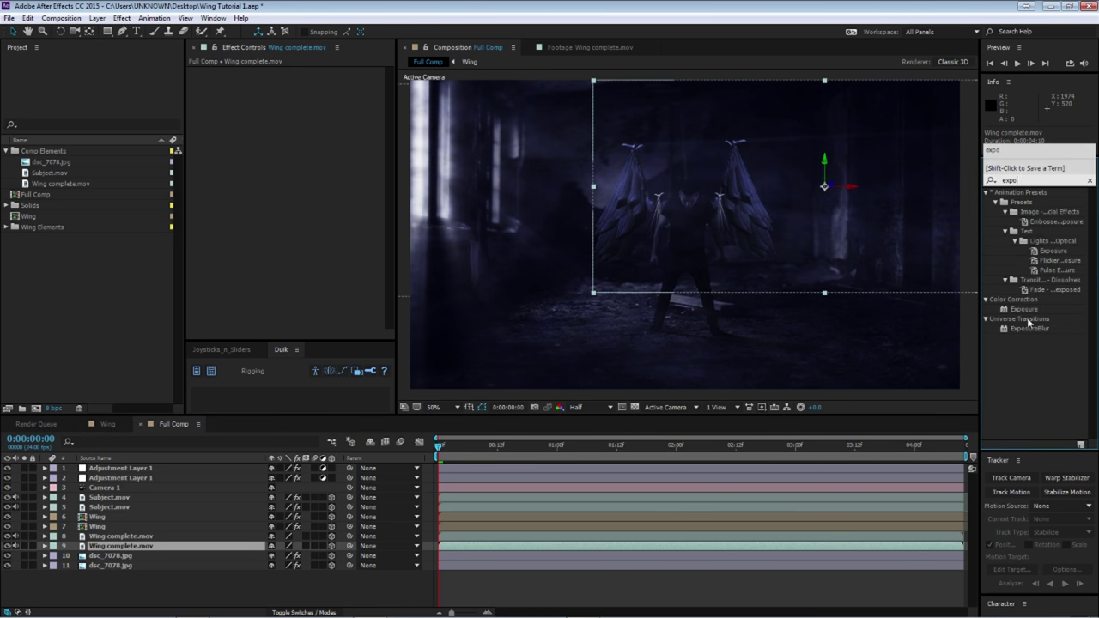
drag(1027, 314, 127, 547)
Lower the wing layer's Exposure to -1.07, then select Camera 1.
drag(306, 101, 302, 102)
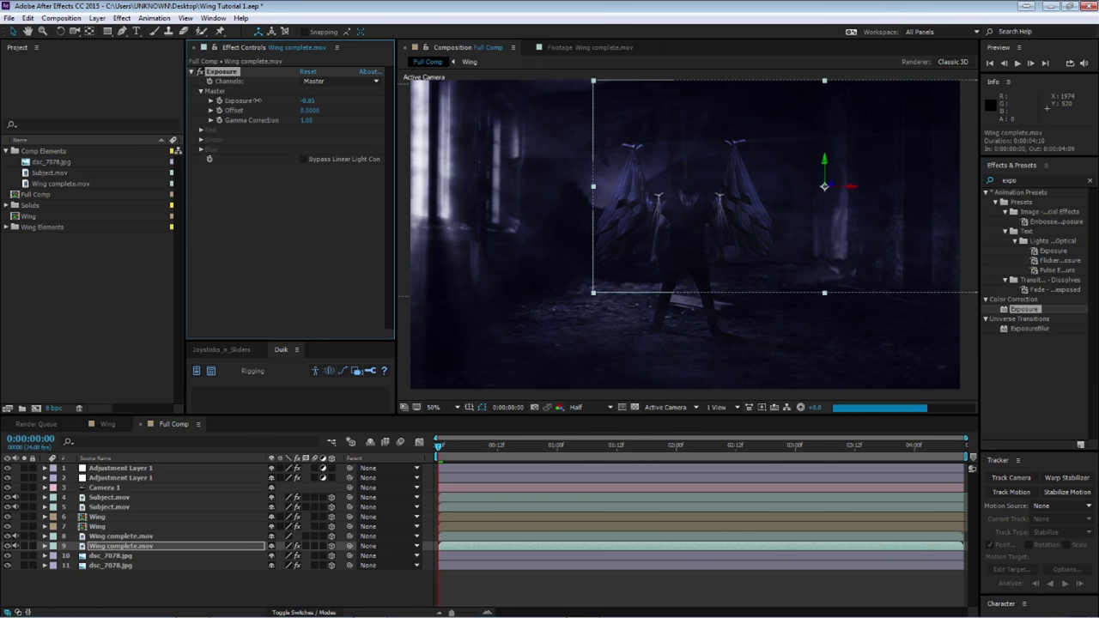
drag(258, 100, 247, 100)
click(203, 579)
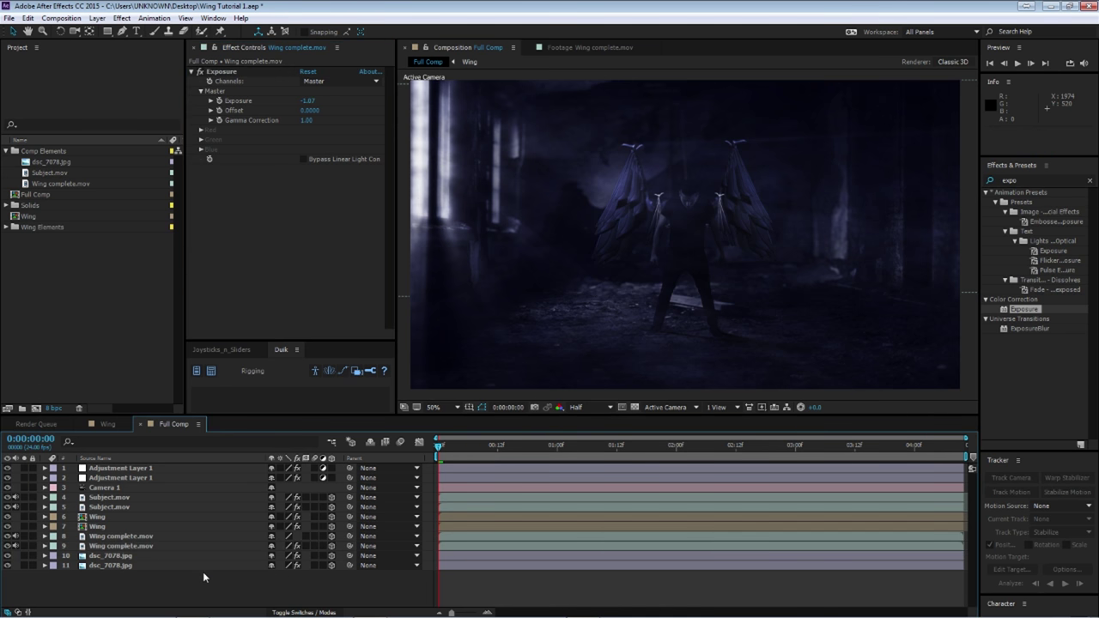
click(107, 484)
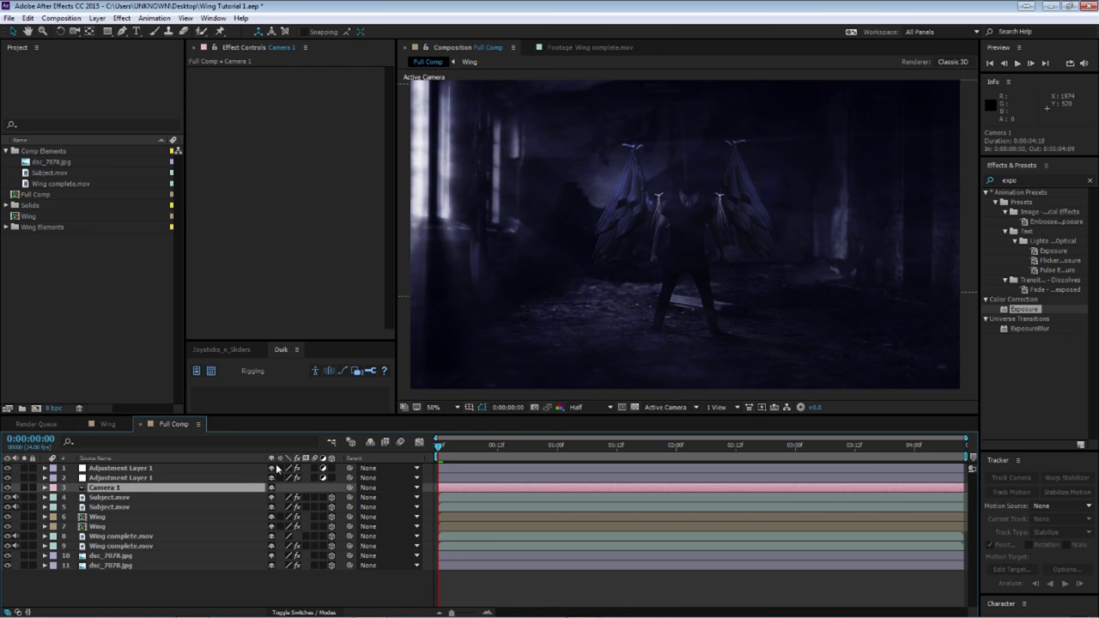
In a Top plus camera split view, keyframe Camera 1 pushing in from Z -1866.7 to -1630.7.
click(724, 407)
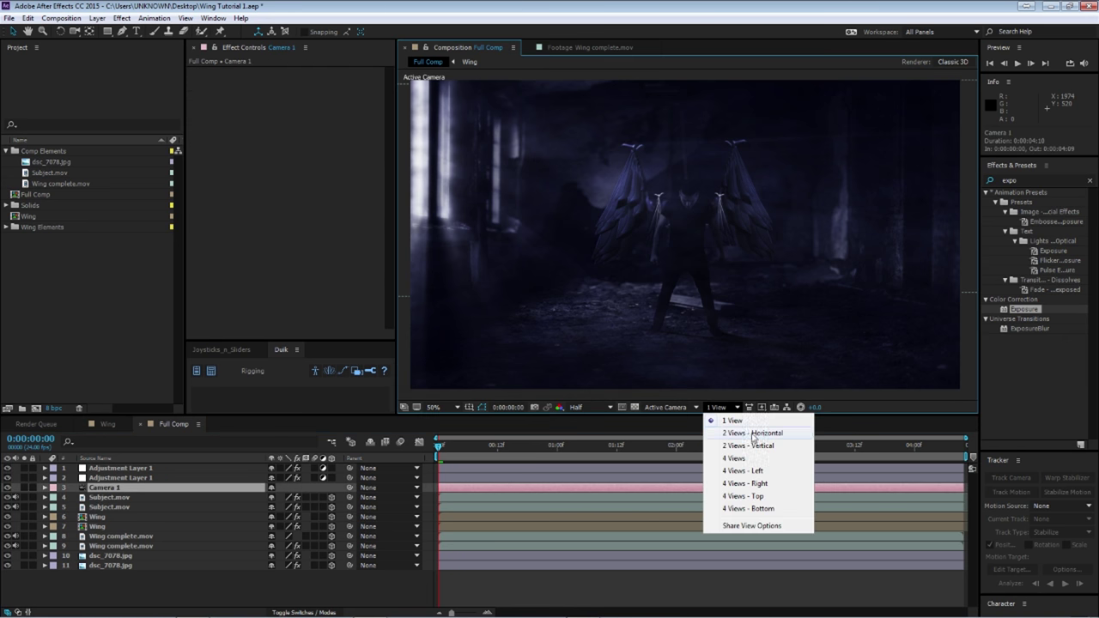
click(742, 432)
click(44, 488)
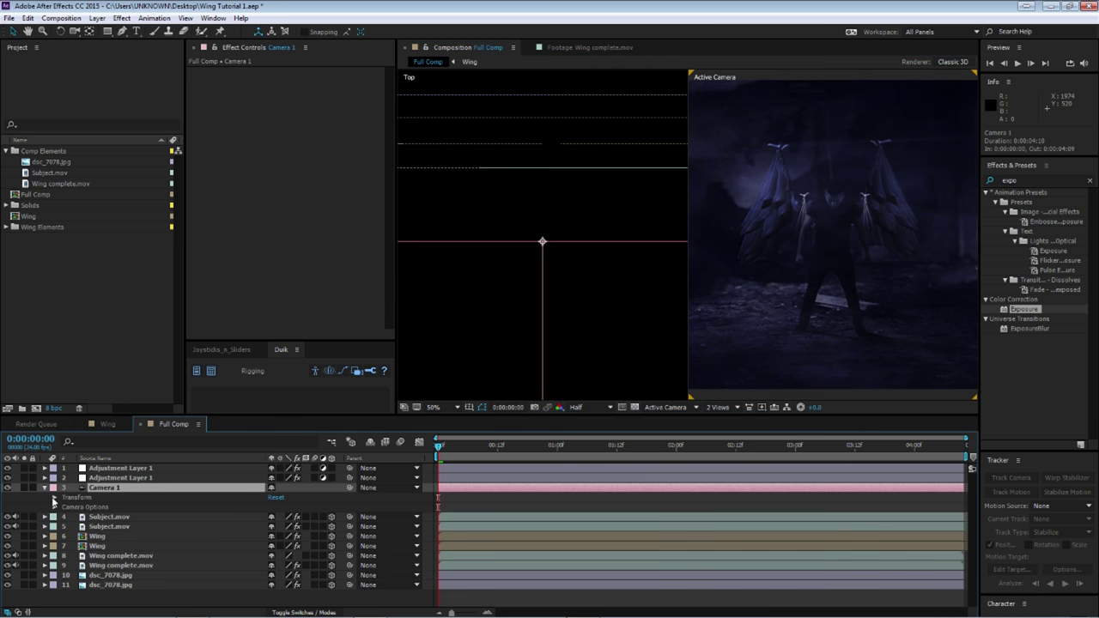
click(54, 497)
click(73, 517)
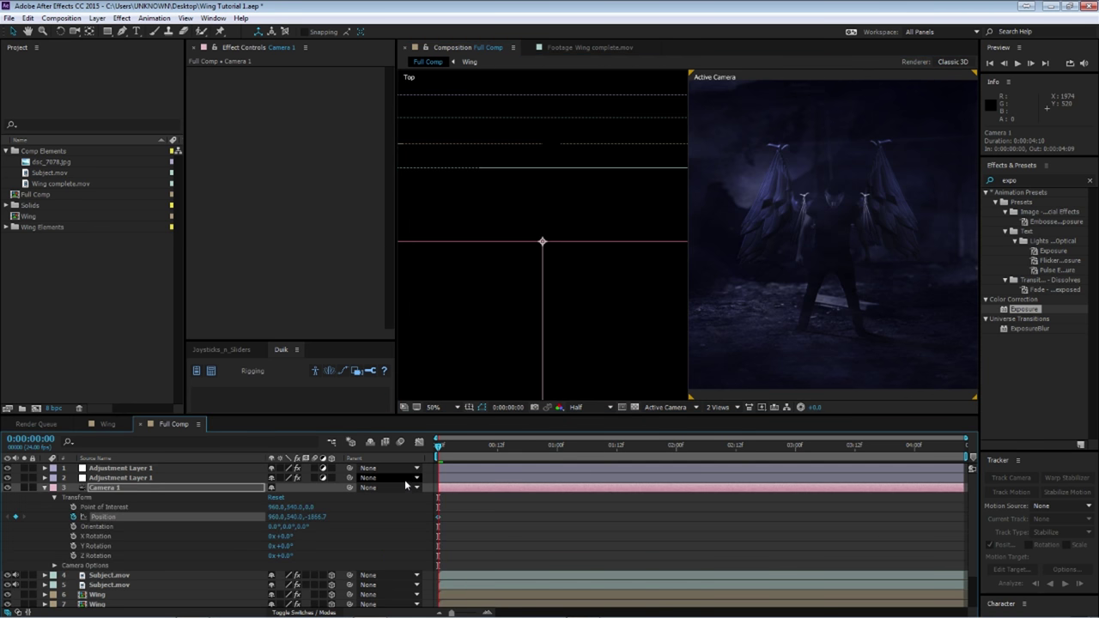
scroll(827, 247, down, 2)
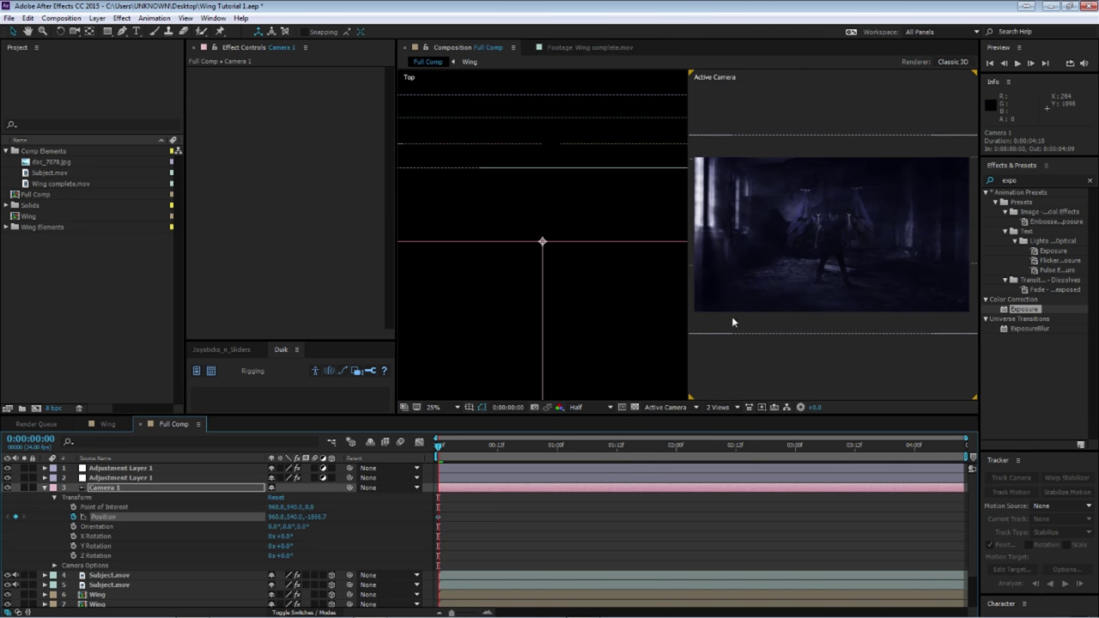
click(446, 447)
drag(446, 447, 960, 447)
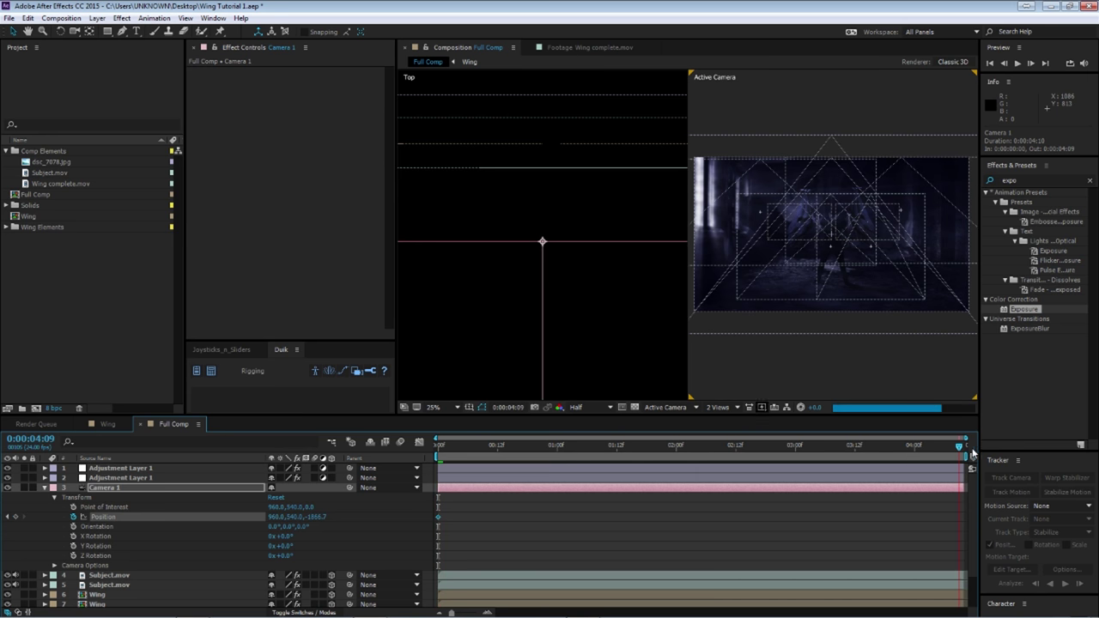
scroll(555, 351, down, 6)
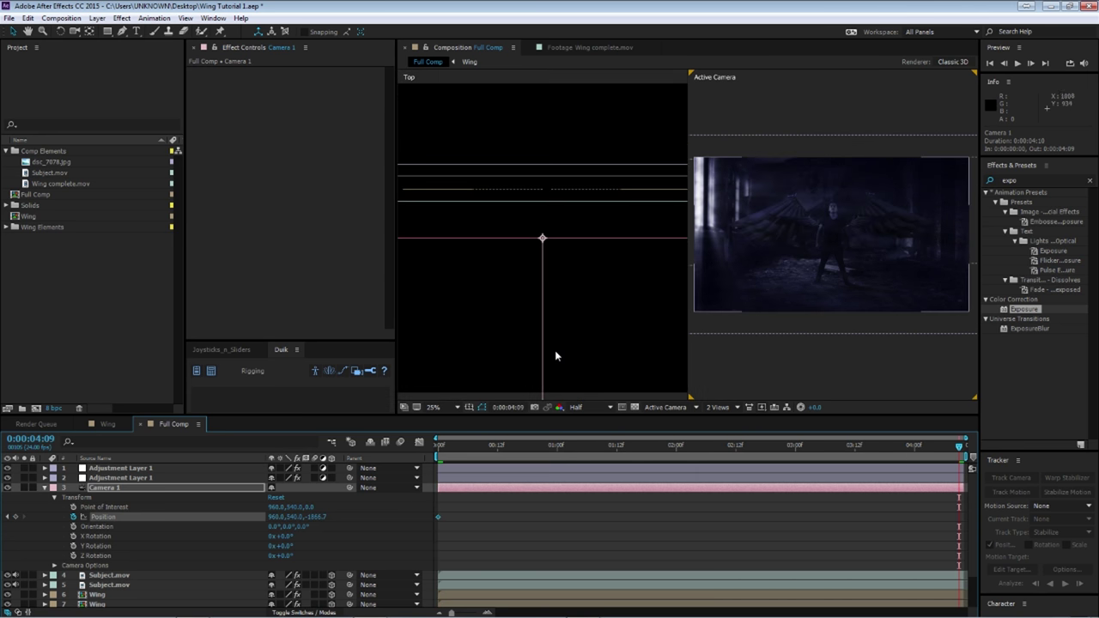
key(v)
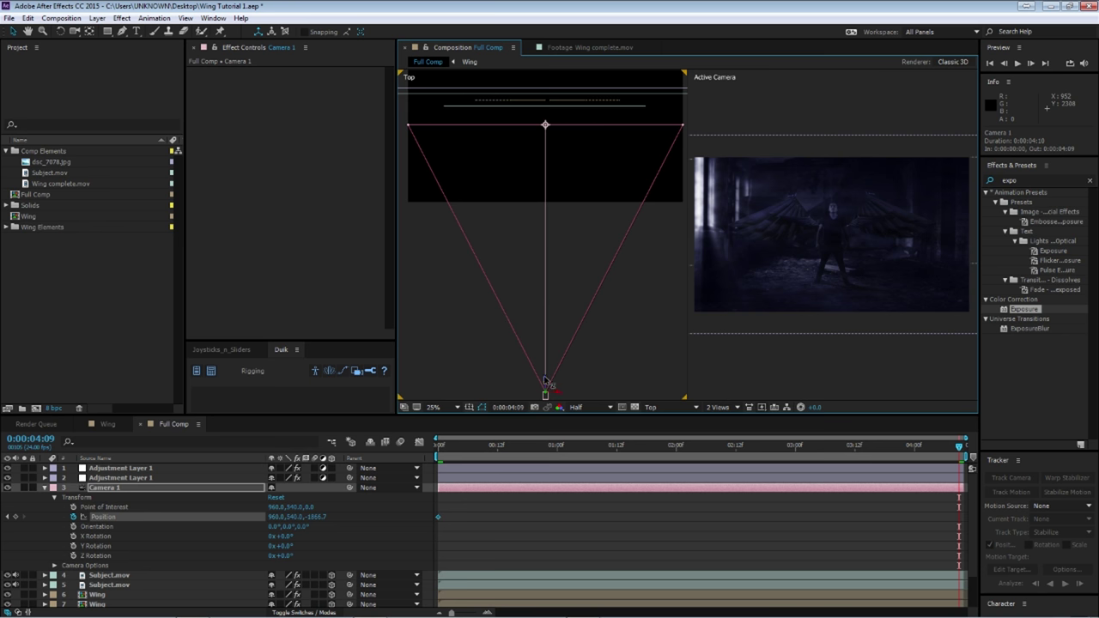
drag(544, 380, 552, 354)
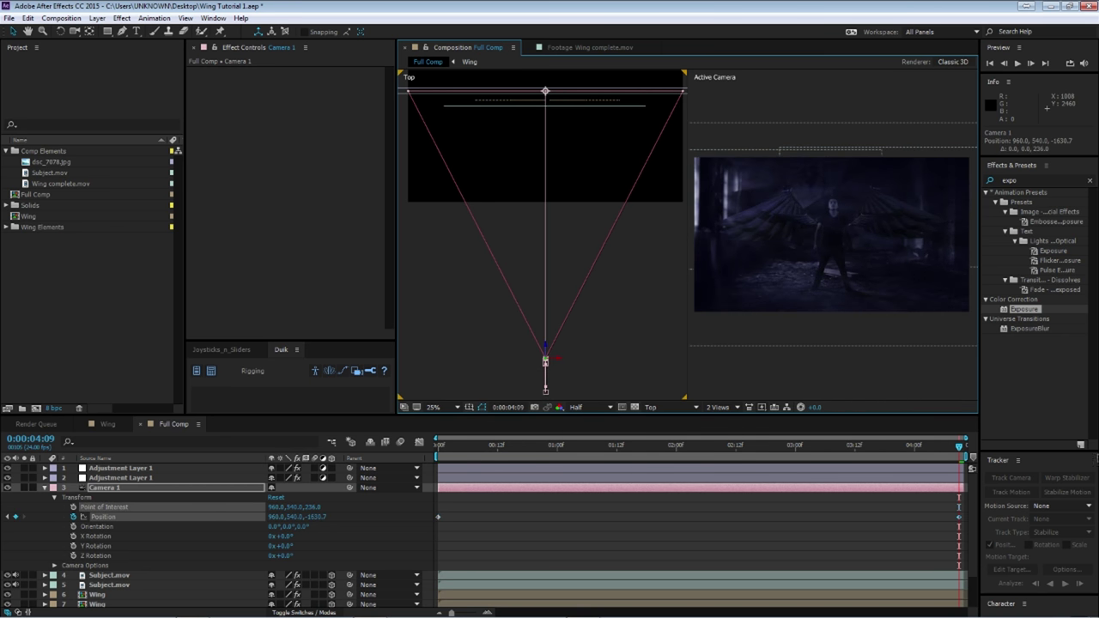
Rotate Camera 1 slightly at its final frame, then return to the start and collapse the layer.
click(447, 443)
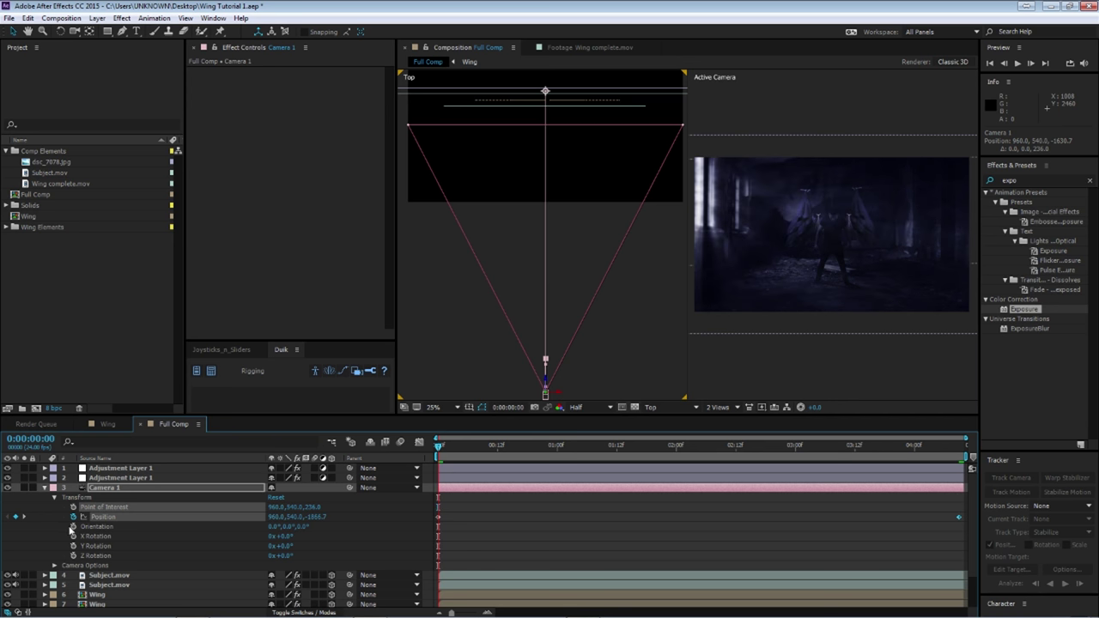
drag(440, 446, 959, 445)
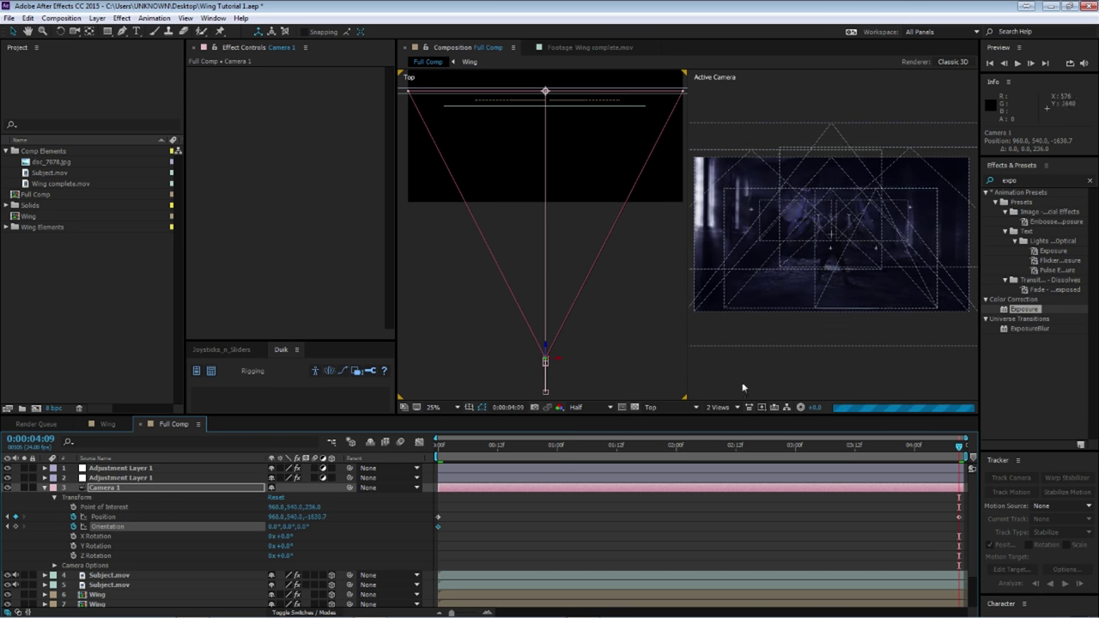
key(w)
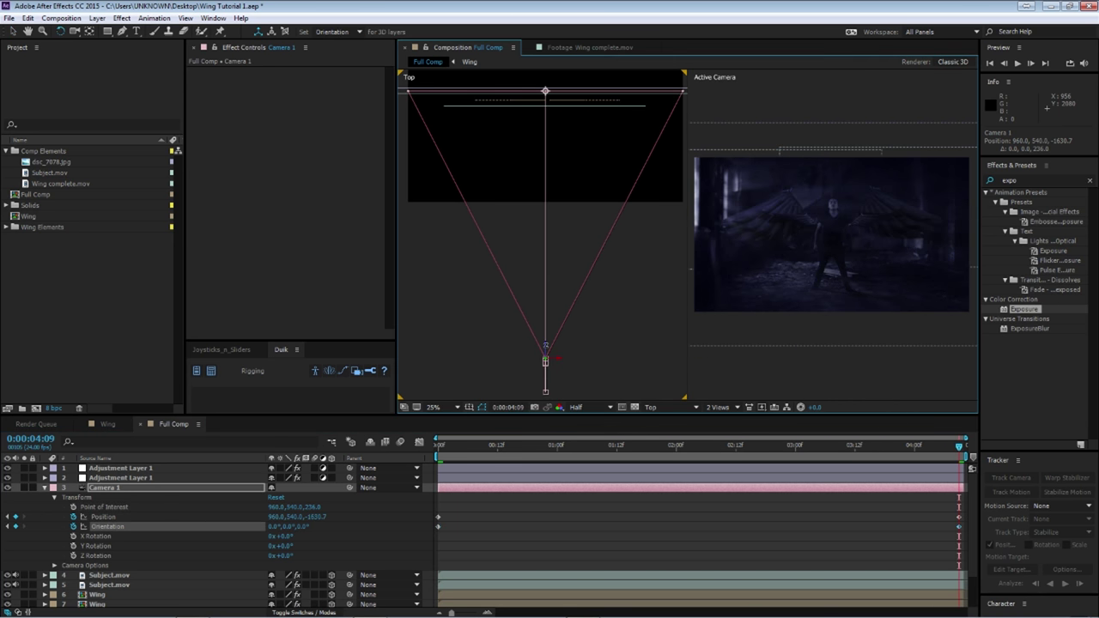
drag(556, 359, 555, 364)
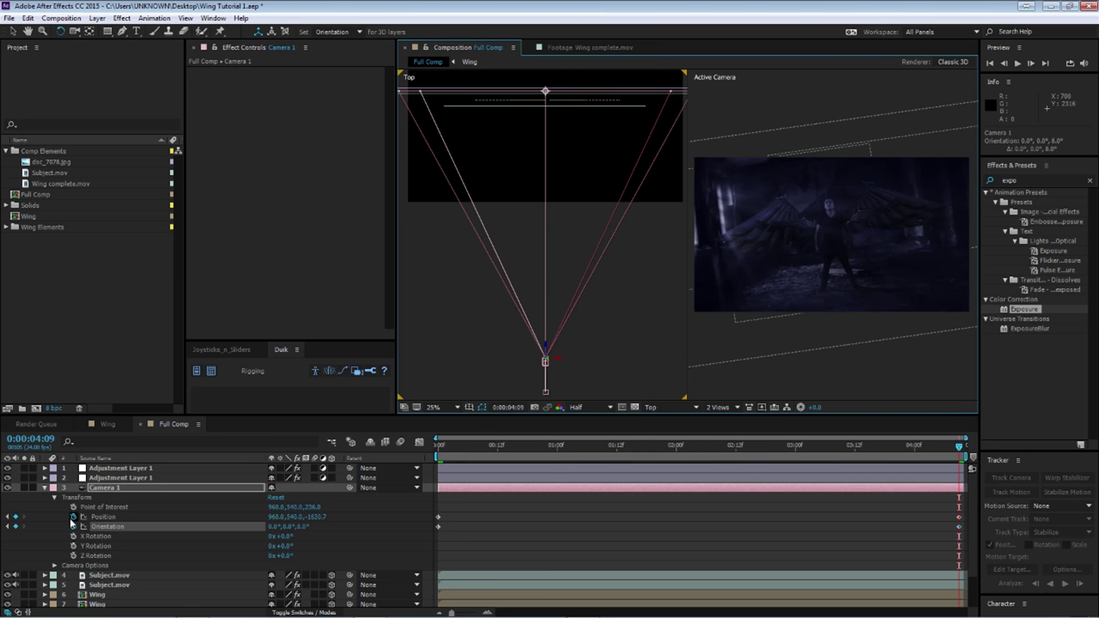
key(Home)
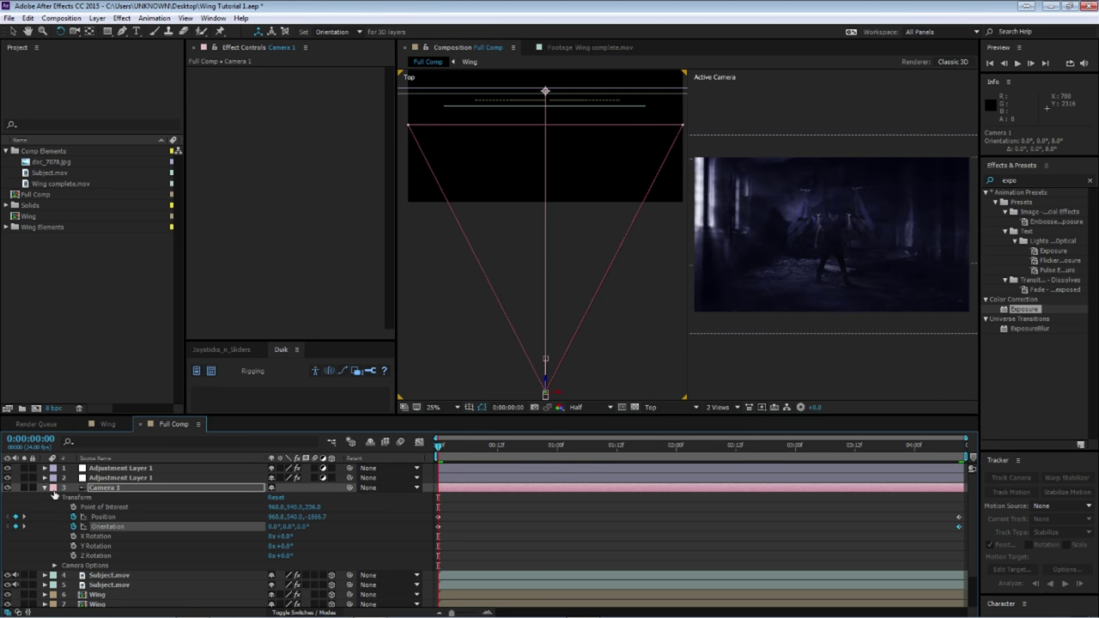
click(44, 488)
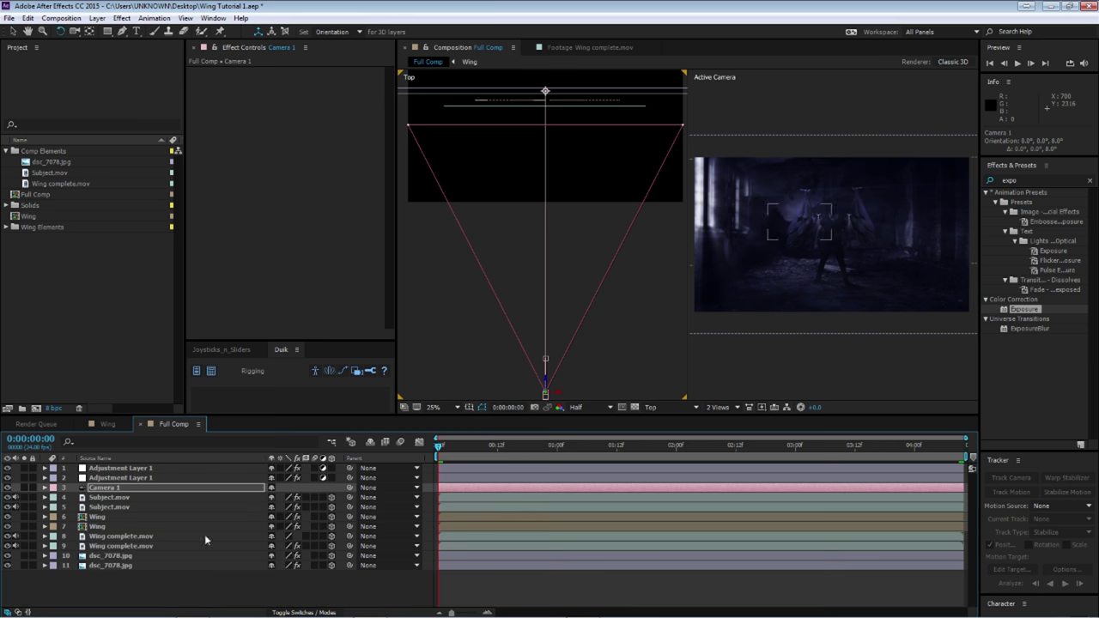
click(364, 585)
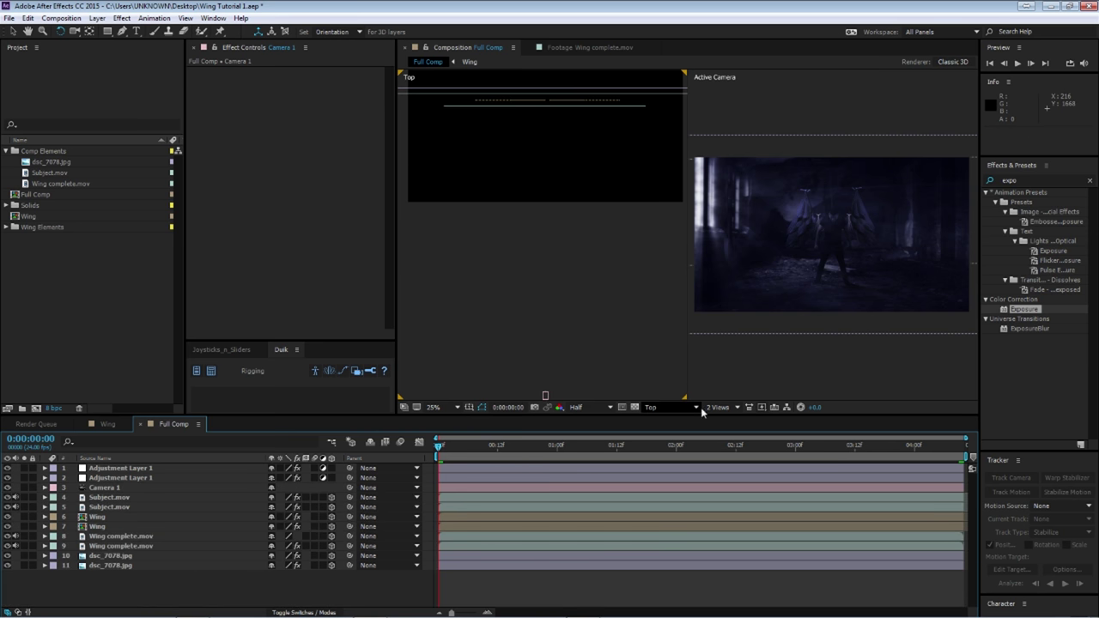
Switch to a single Active Camera view, preview the camera move, and set Full resolution.
click(697, 407)
click(718, 407)
click(733, 420)
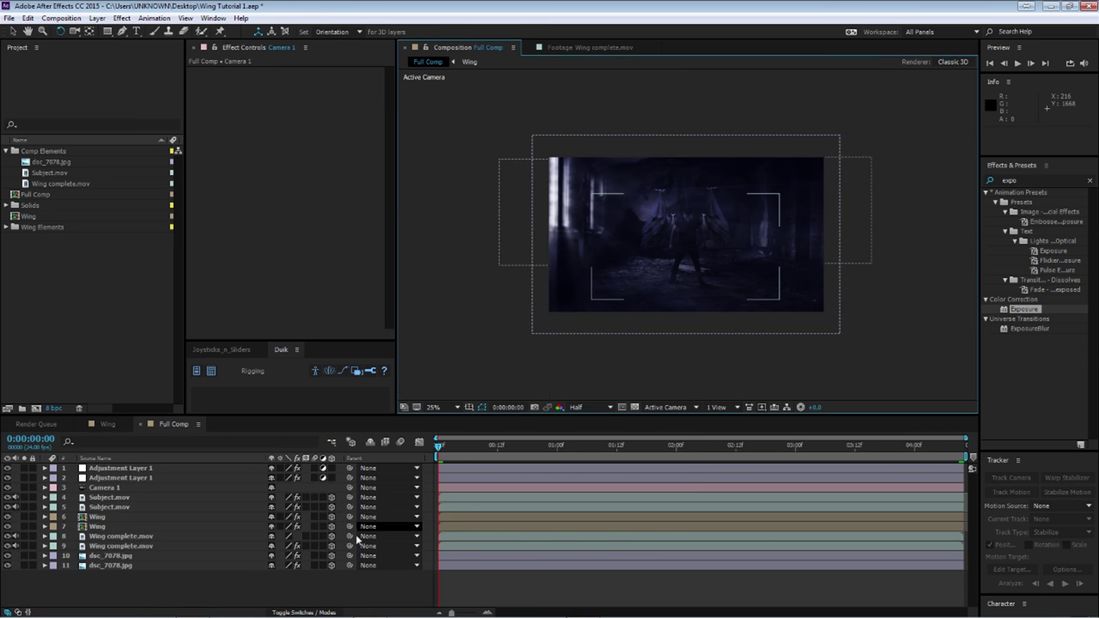
scroll(643, 331, up, 2)
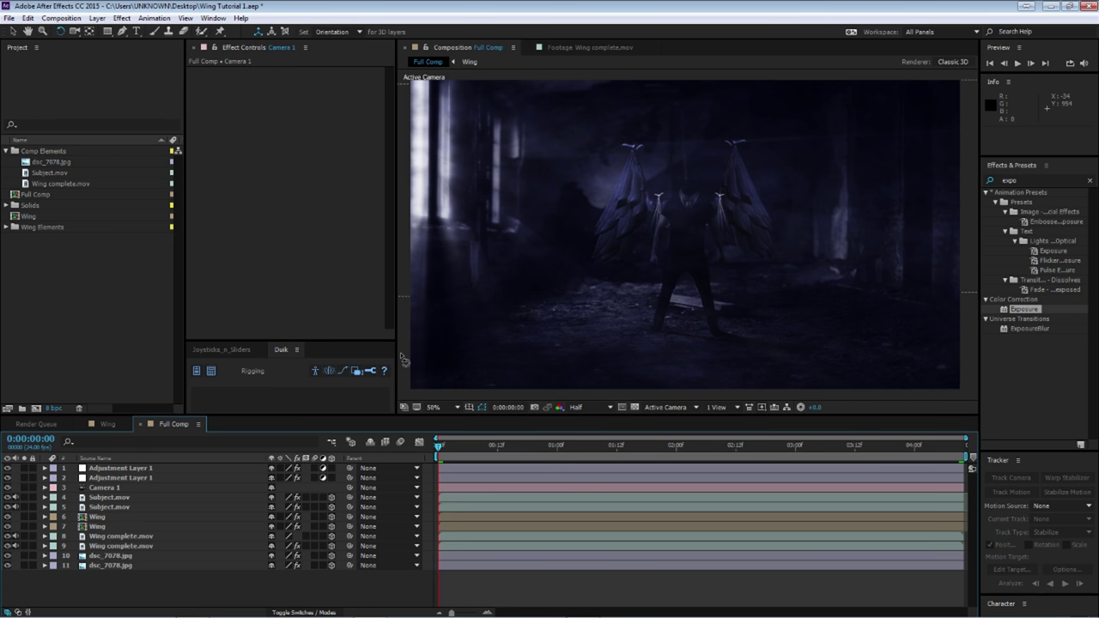
key(space)
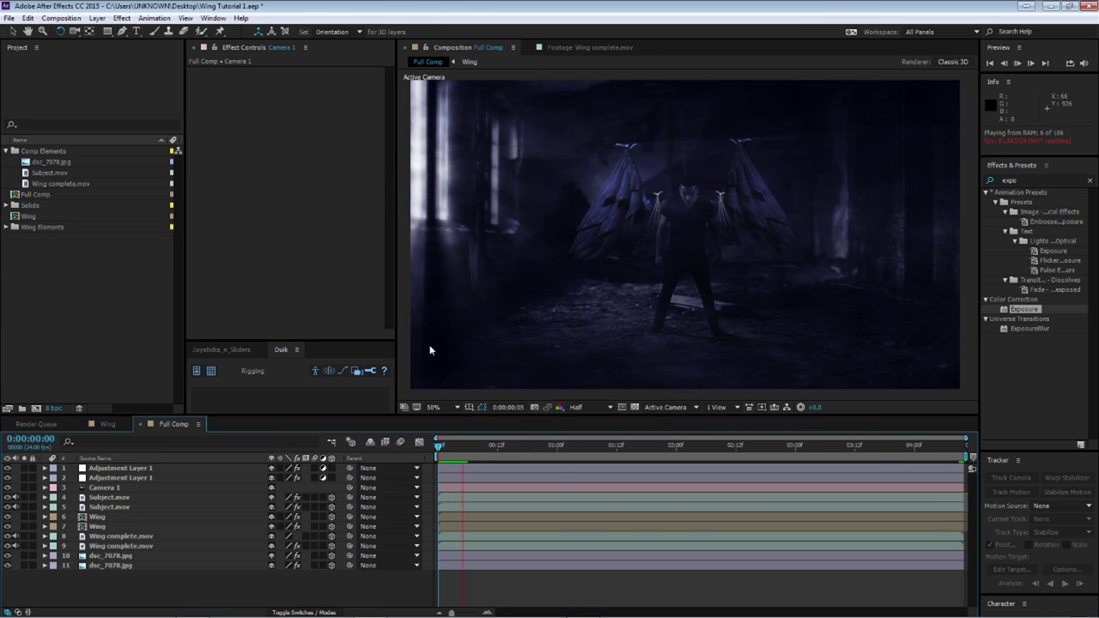
click(587, 407)
click(591, 432)
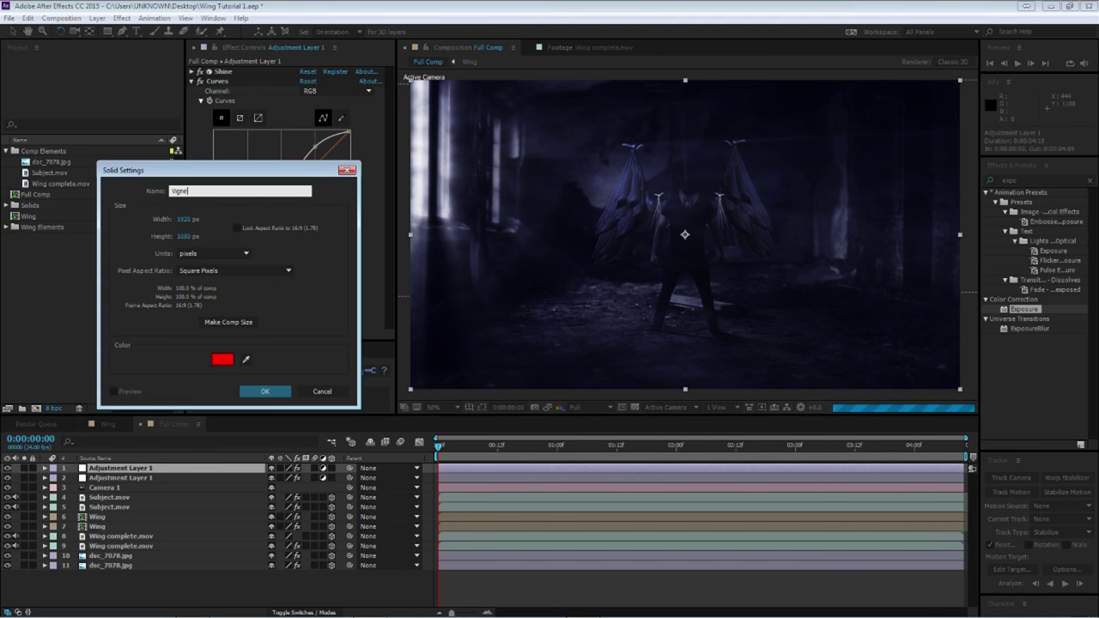
Create a black 1920×1080 solid named 'Vignet'.
click(223, 359)
key(Return)
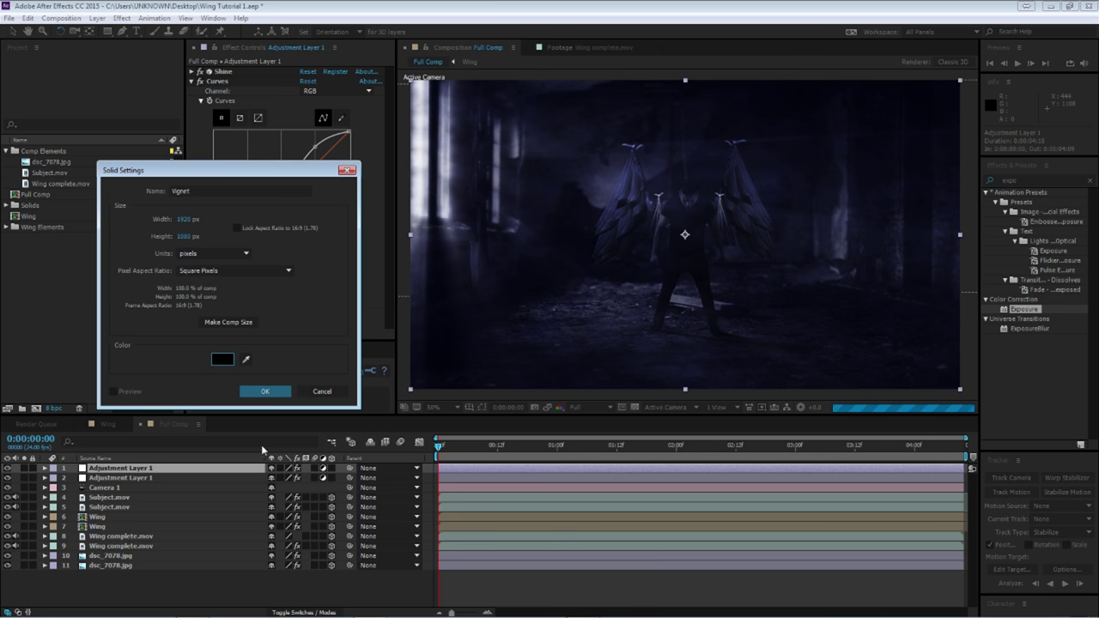
click(265, 390)
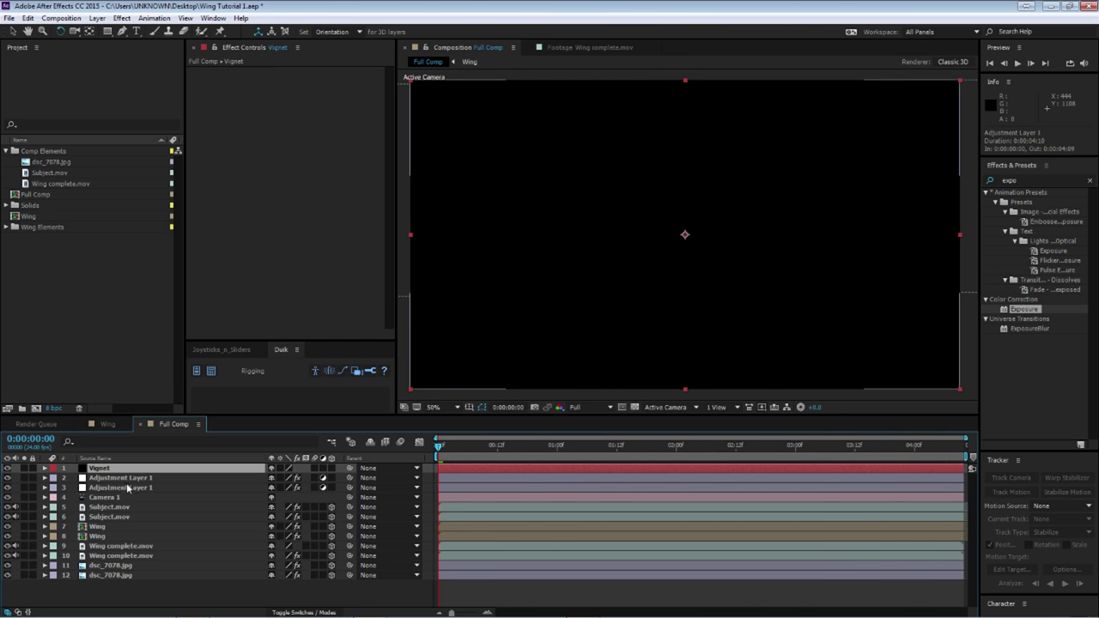
Draw an ellipse mask on Vignet, set it to Subtract, and feather it 283 pixels.
drag(107, 31, 159, 59)
drag(425, 100, 951, 375)
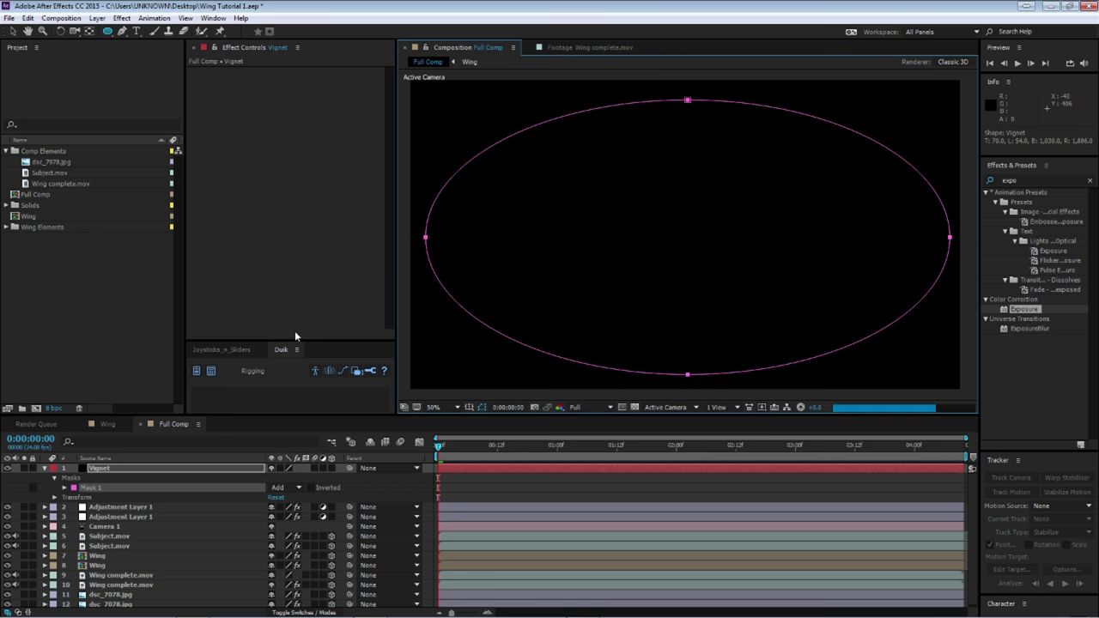
key(v)
click(288, 486)
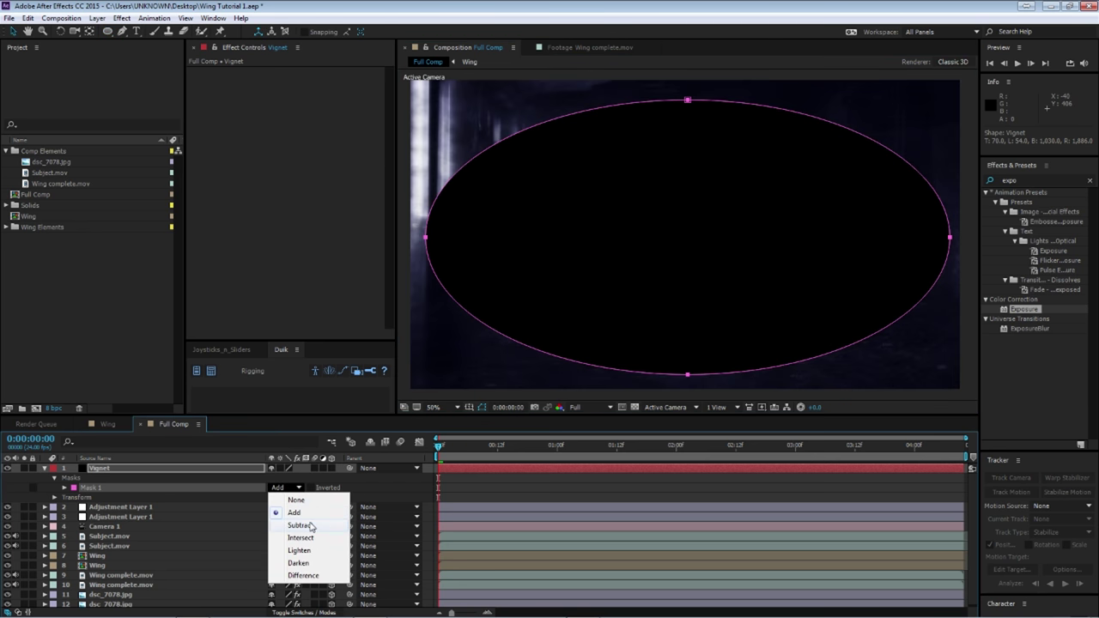
click(311, 526)
key(f)
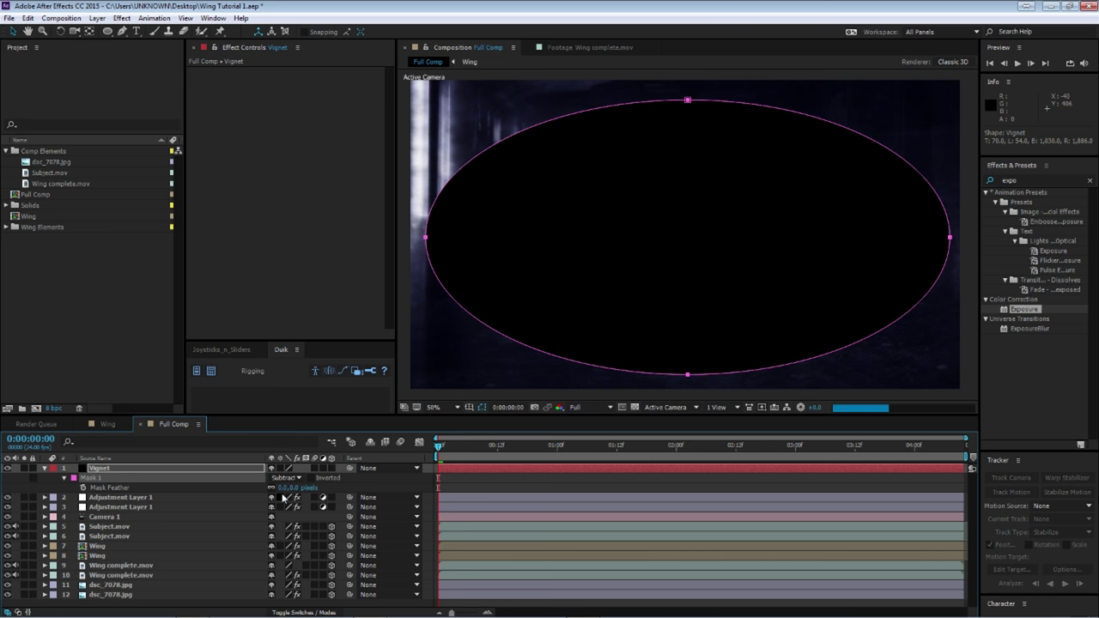
drag(283, 490, 443, 490)
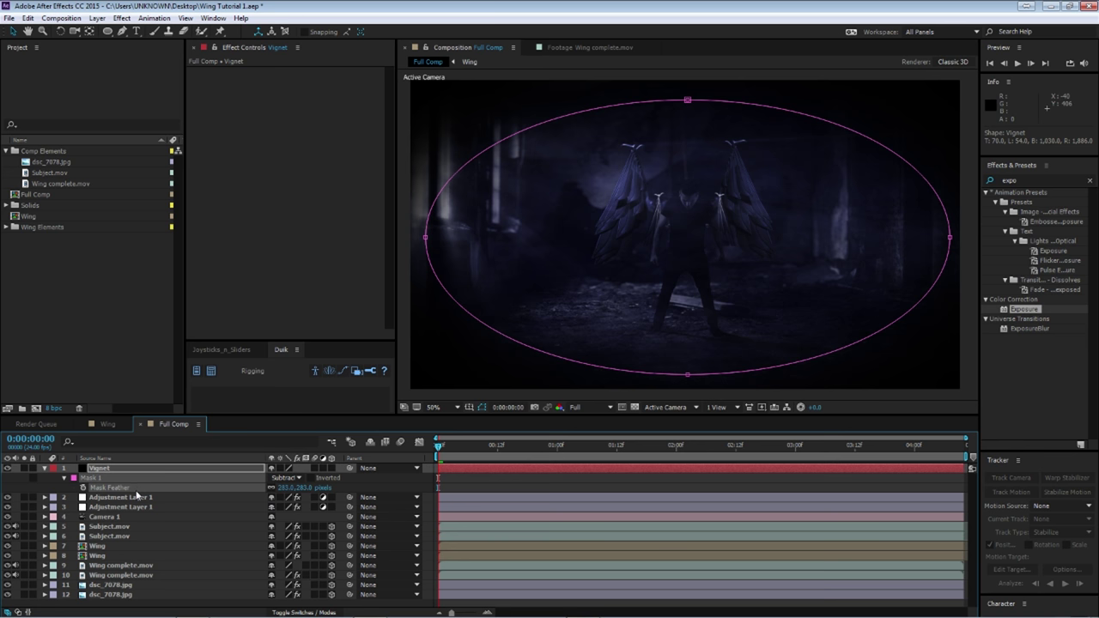
Set Vignet's opacity to 50% and move it below the adjustment layers.
key(t)
click(276, 477)
text(50)
key(Return)
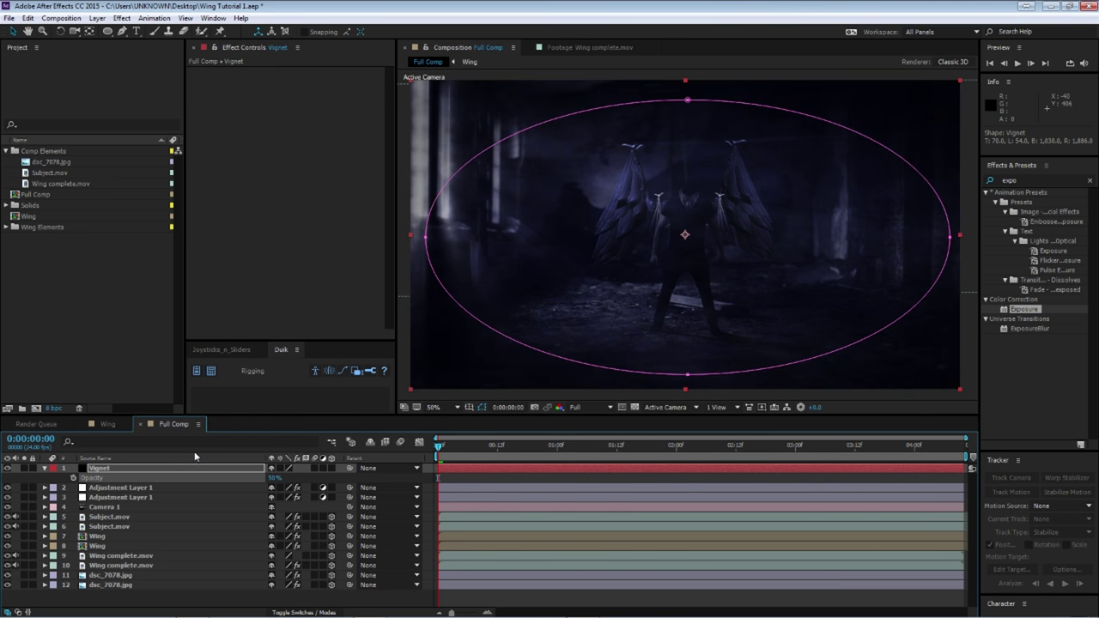
click(45, 468)
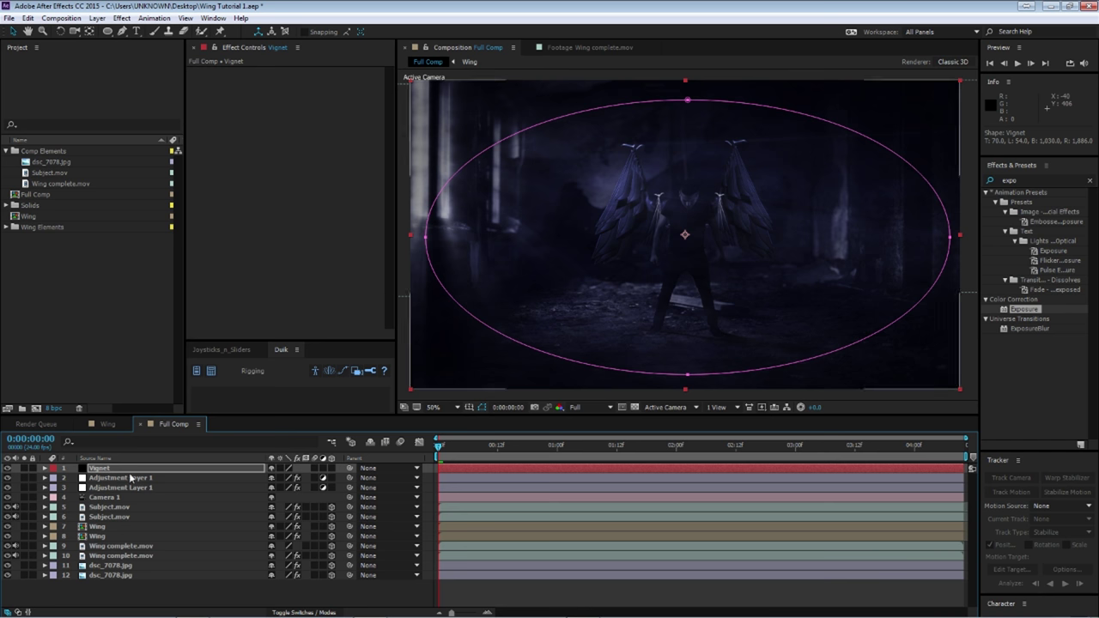
drag(101, 468, 133, 496)
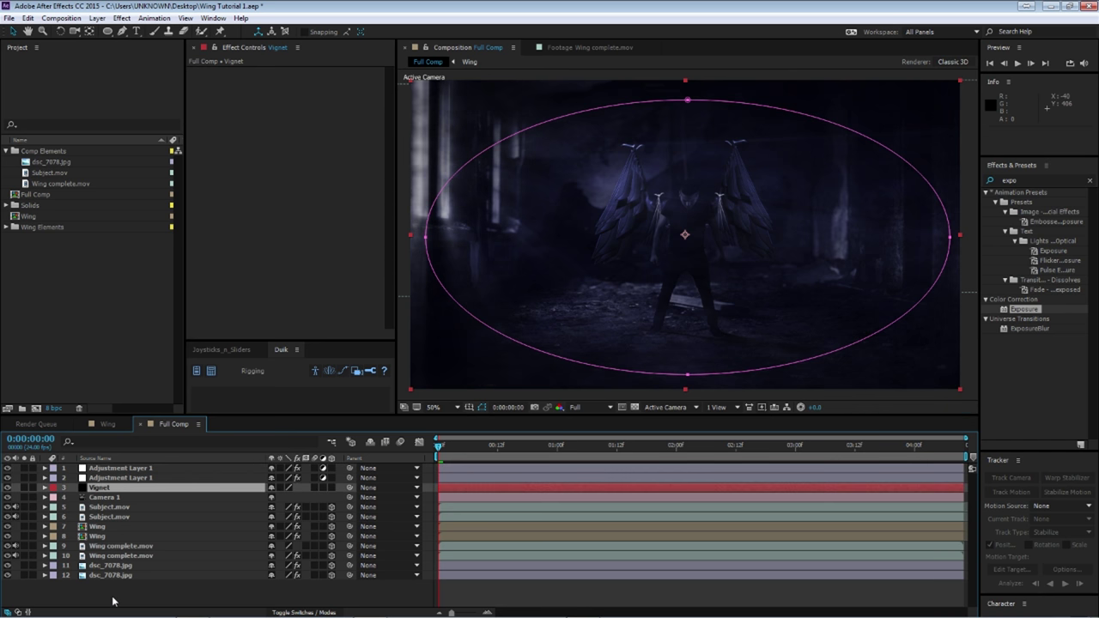
click(110, 600)
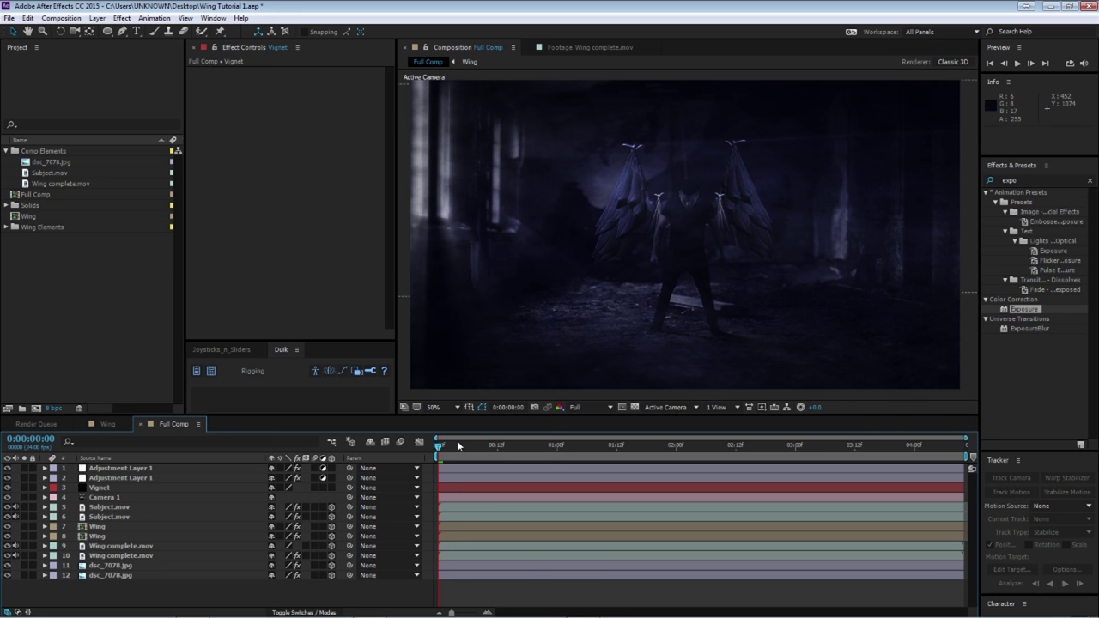
Select Adjustment Layer 1 to show its Camera Lens Blur (radius 10, Hexagon iris).
click(129, 477)
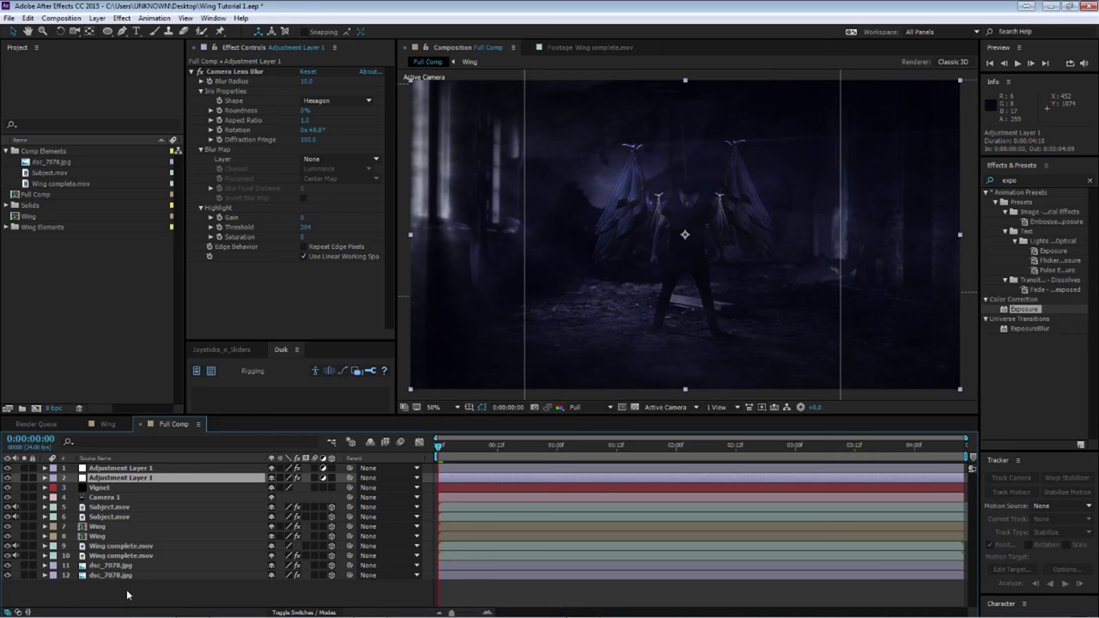